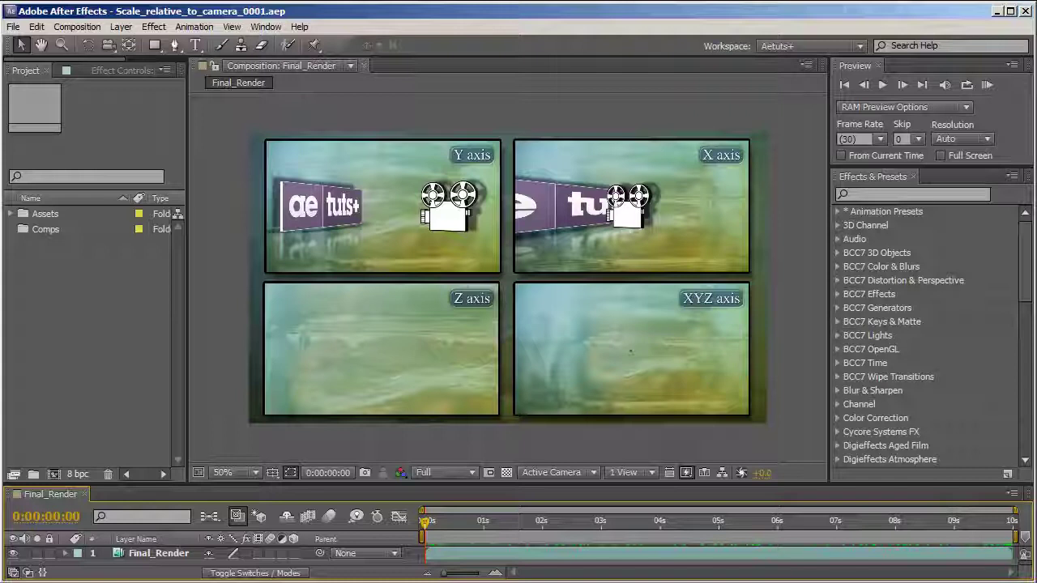
Preview the Final_Render composition and scrub through its timeline to examine the four axis examples
left_click(980, 87)
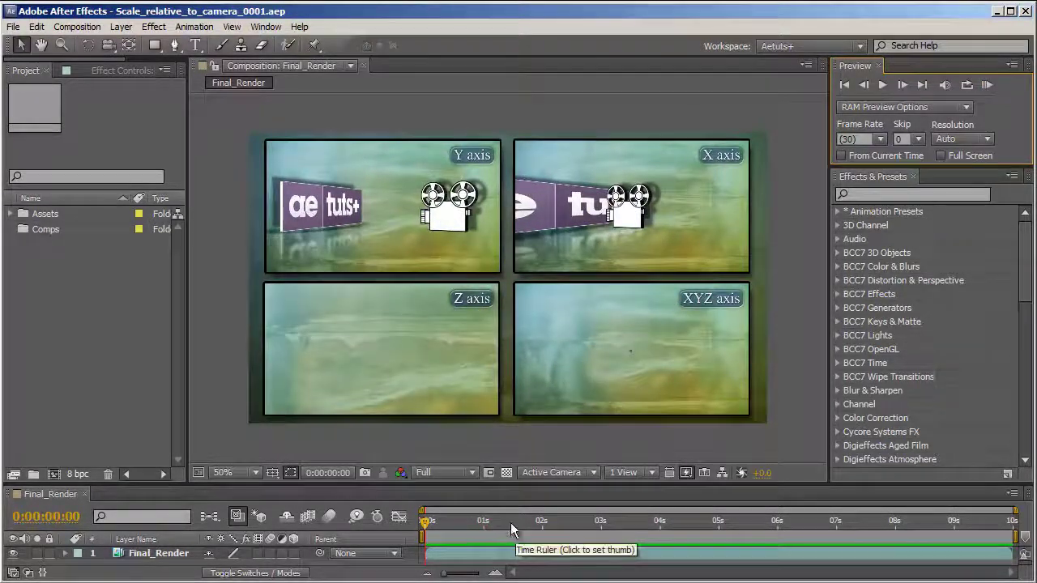
left_click_drag(511, 524, 548, 521)
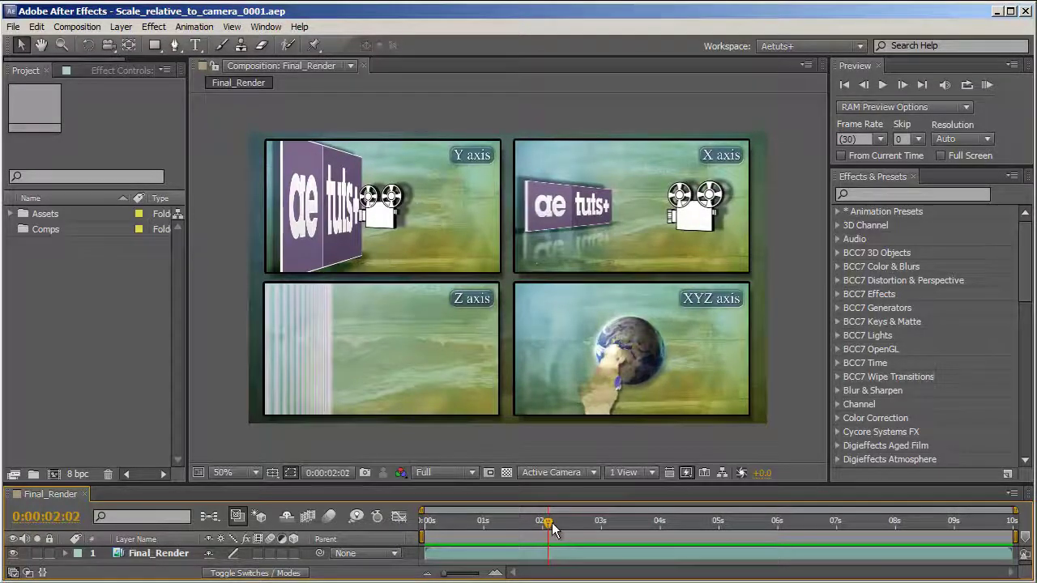
left_click_drag(552, 522, 600, 522)
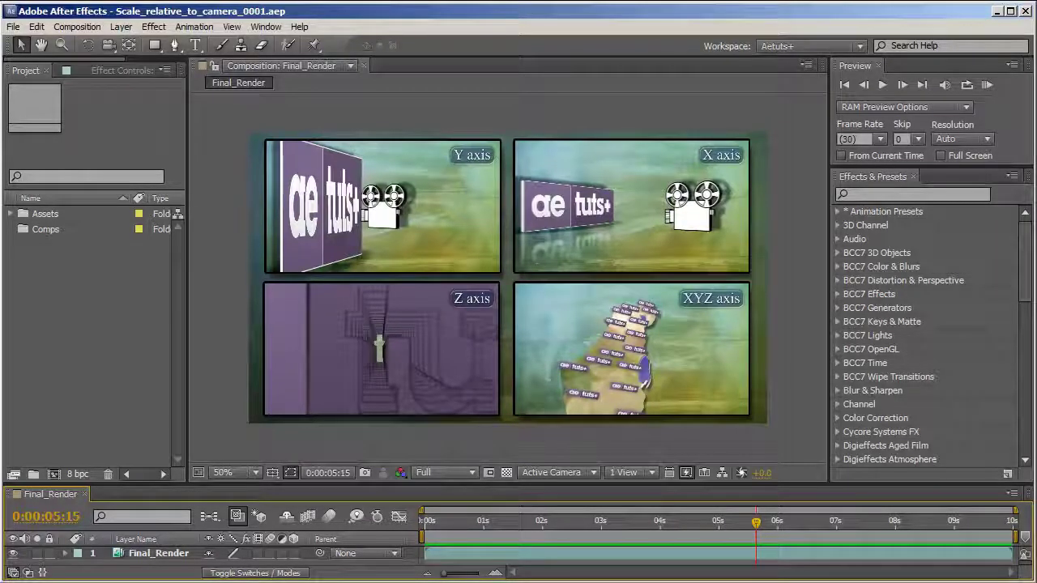
Switch to Firefox and look through the MotionScript.com home page on expressions and scripting
key("alt+Tab")
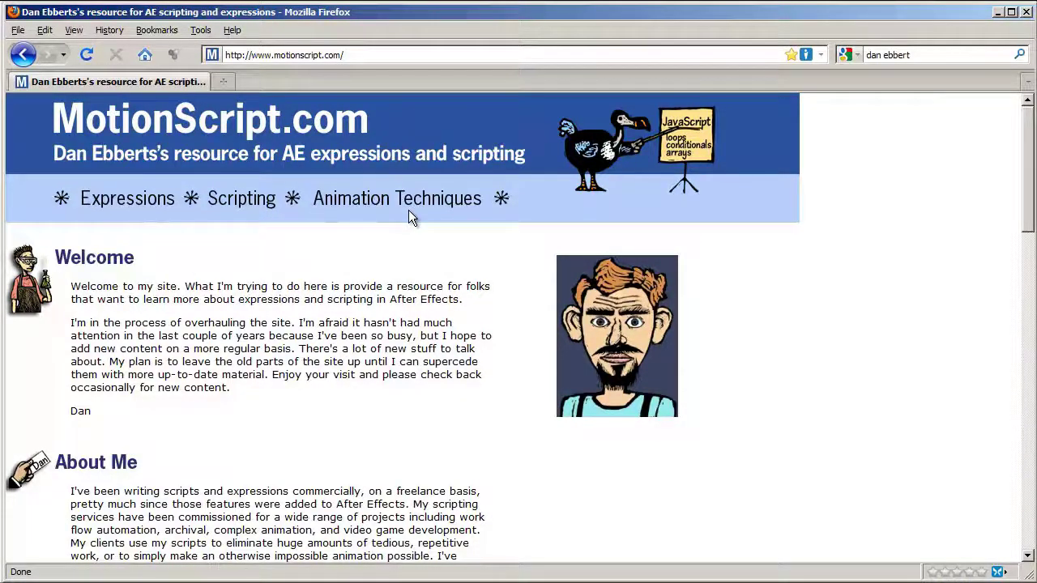
scroll(465, 281, "down", 4)
scroll(469, 281, "down", 6)
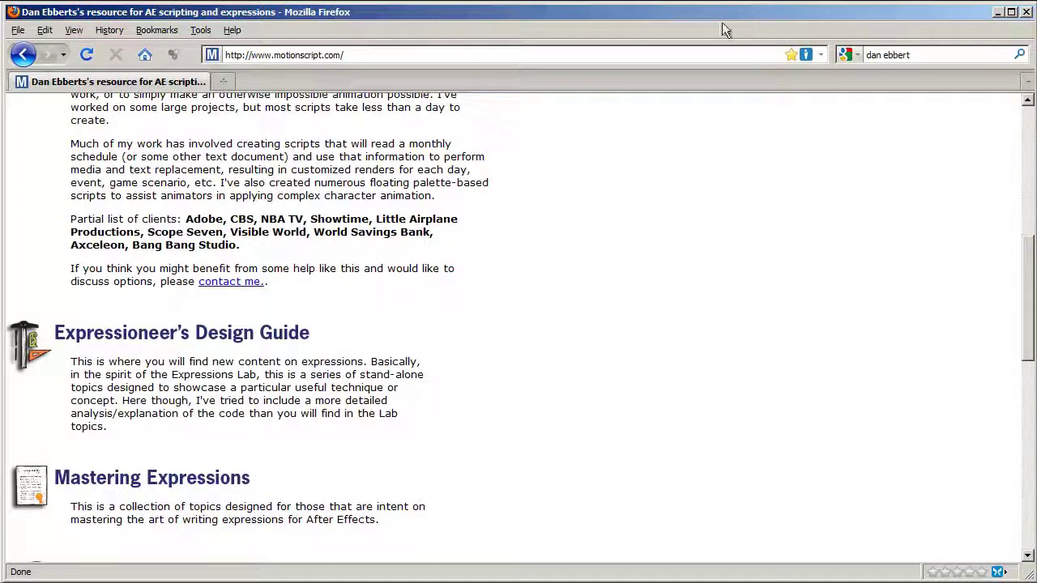
scroll(595, 182, "up", 8)
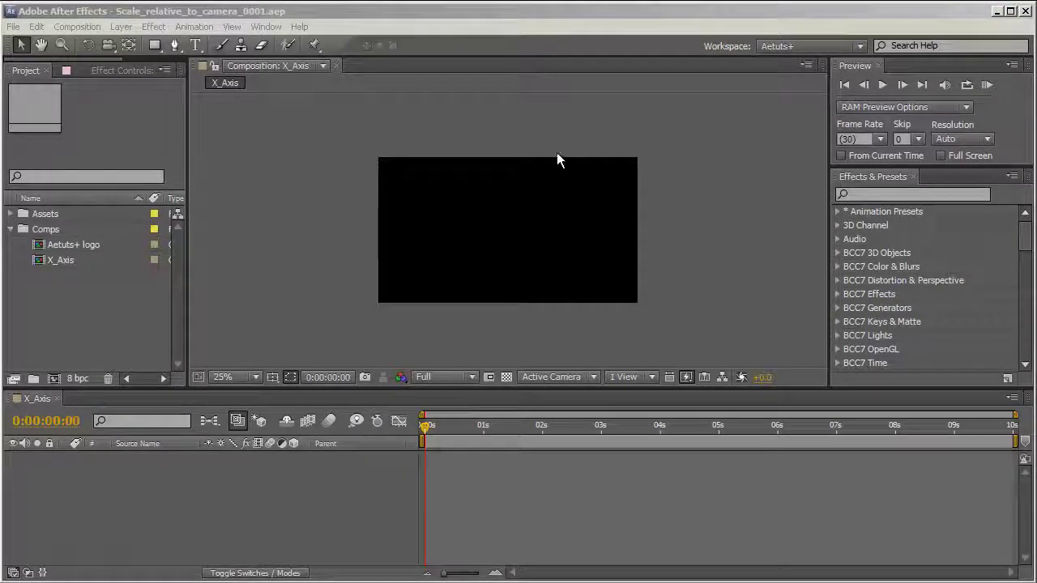
Review the X_Axis composition settings and add the Aetuts+ logo comp to the X_Axis timeline
key("ctrl+k")
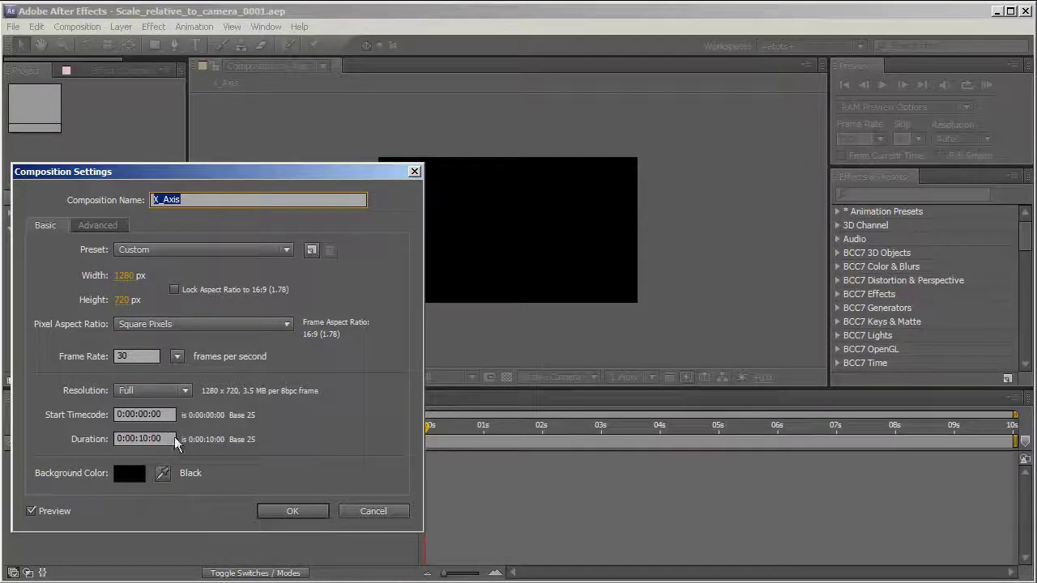
left_click(296, 513)
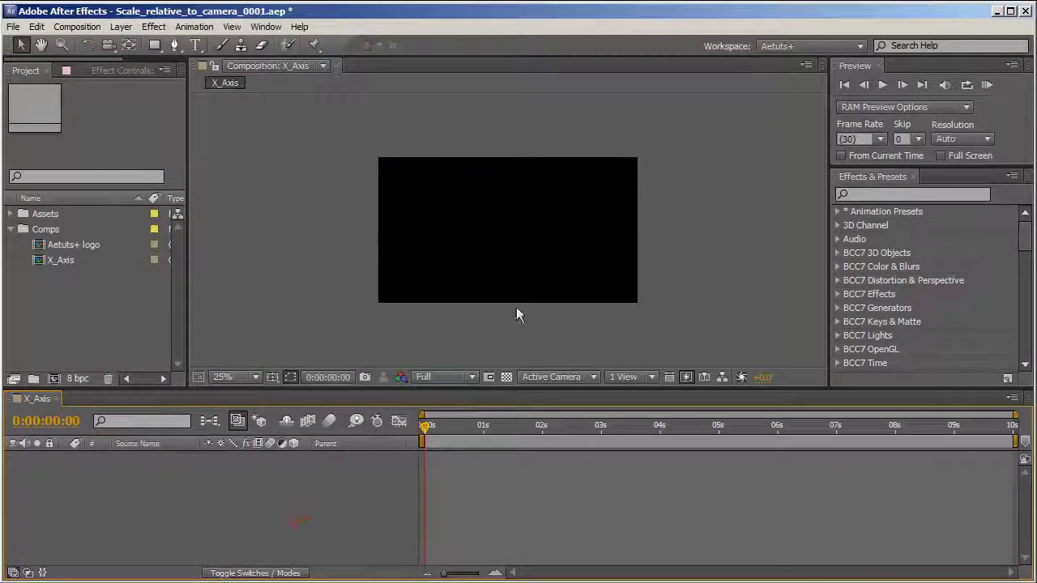
scroll(516, 307, "up", 1)
left_click(84, 244)
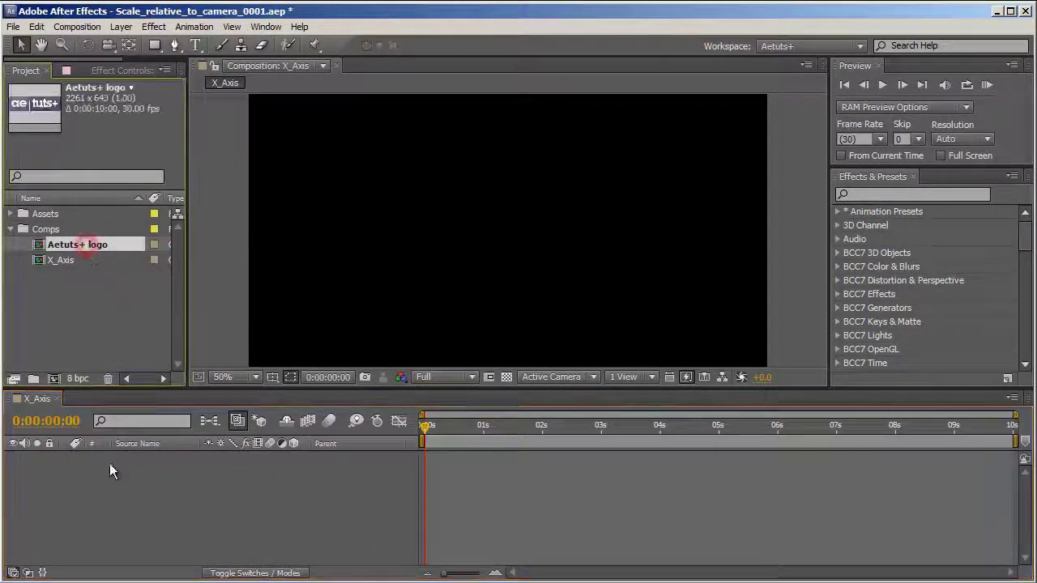
left_click_drag(112, 472, 133, 482)
scroll(476, 277, "down", 1)
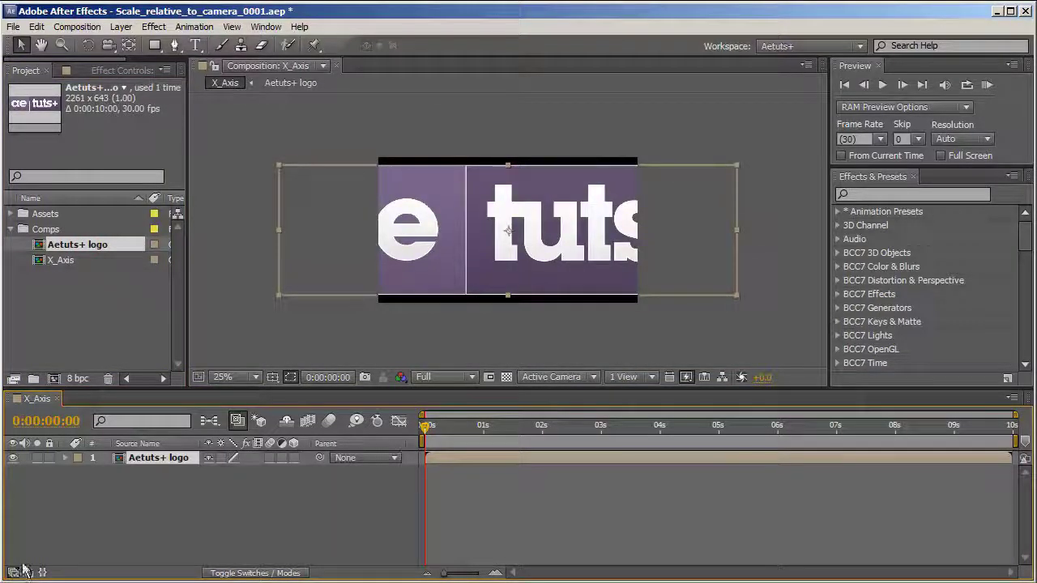
left_click(199, 506)
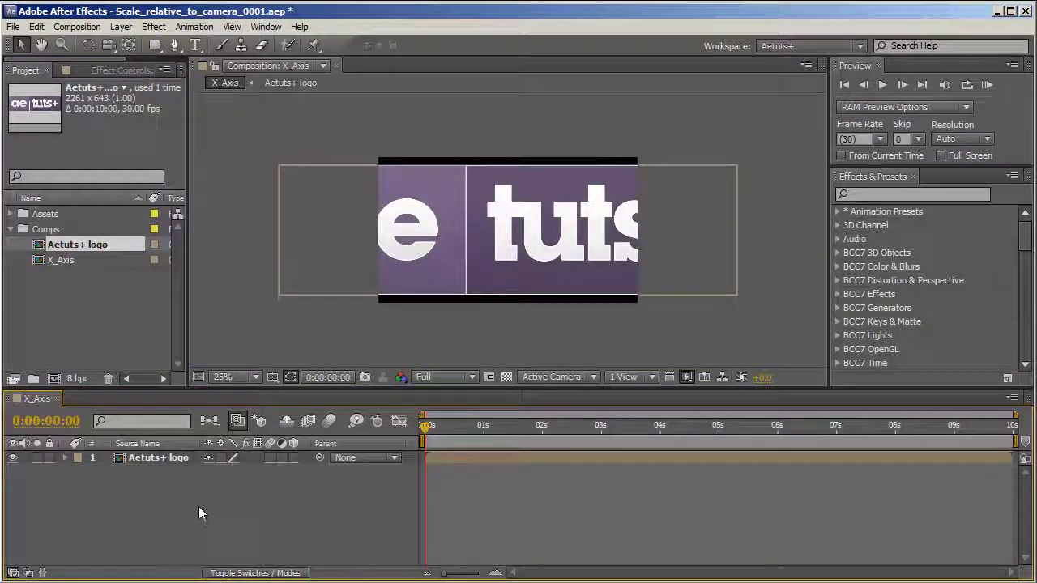
Create a two-node camera layer in the X_Axis composition with the 50mm preset
right_click(81, 491)
left_click(169, 354)
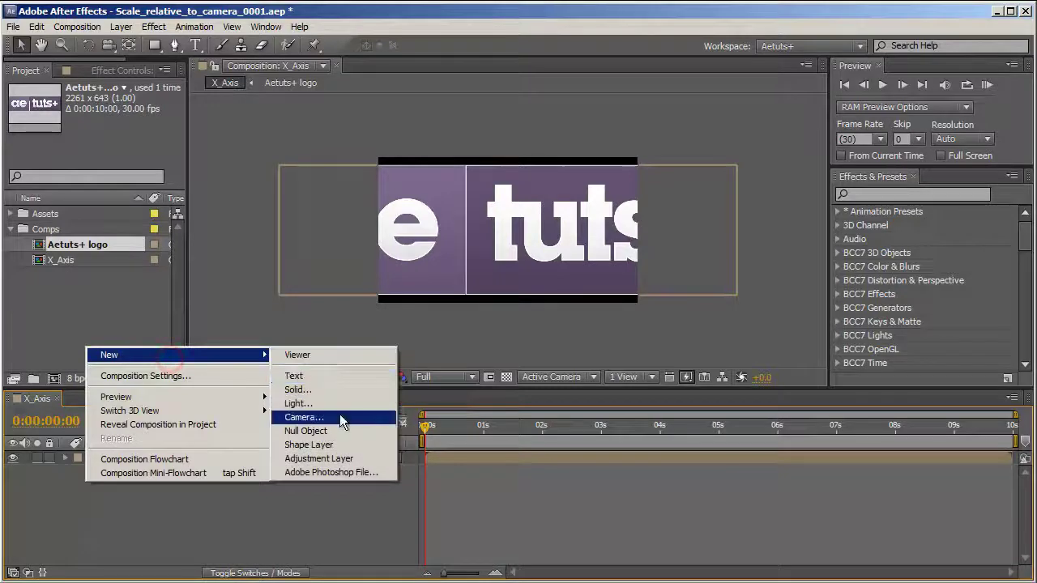
left_click(339, 416)
left_click(546, 180)
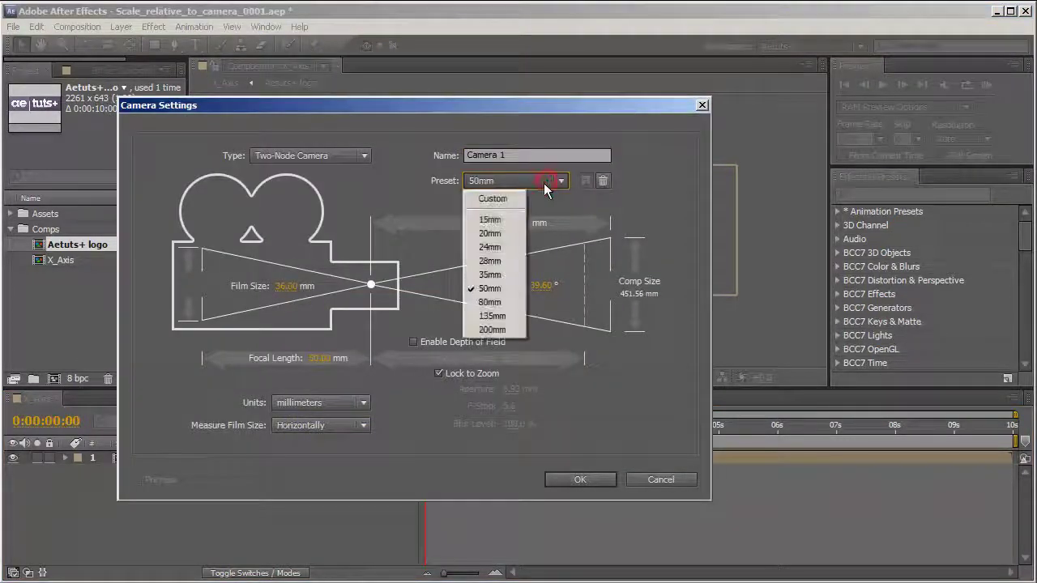
left_click(498, 290)
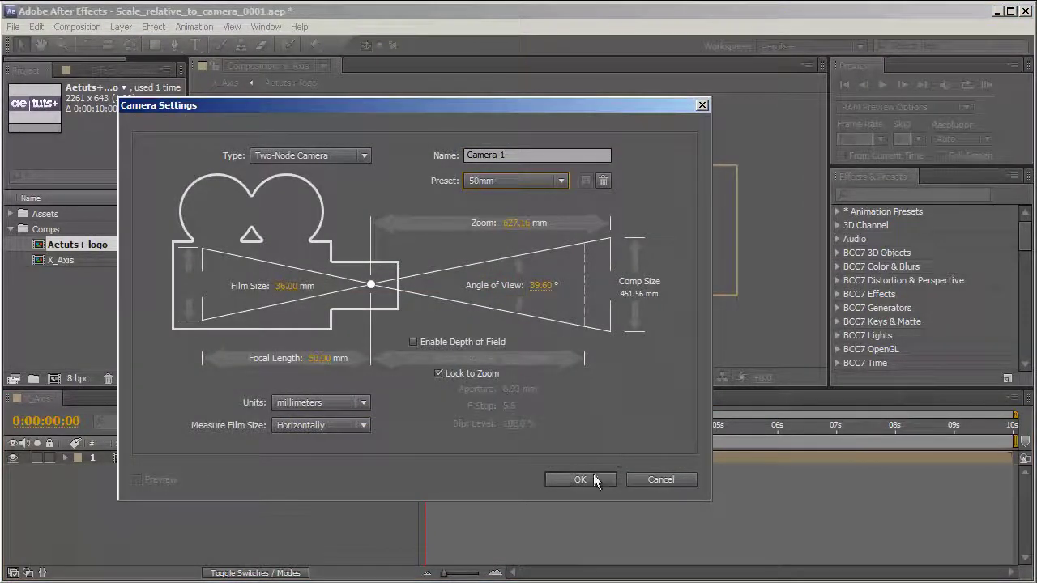
left_click(596, 479)
left_click(556, 365)
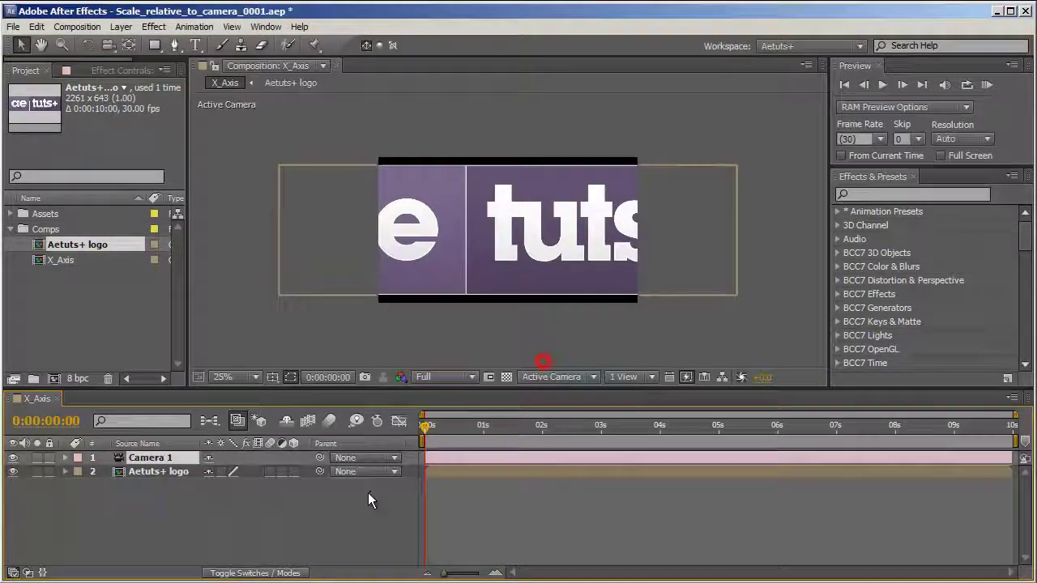
Turn the Aetuts+ logo layer into a 3D layer
left_click(166, 475)
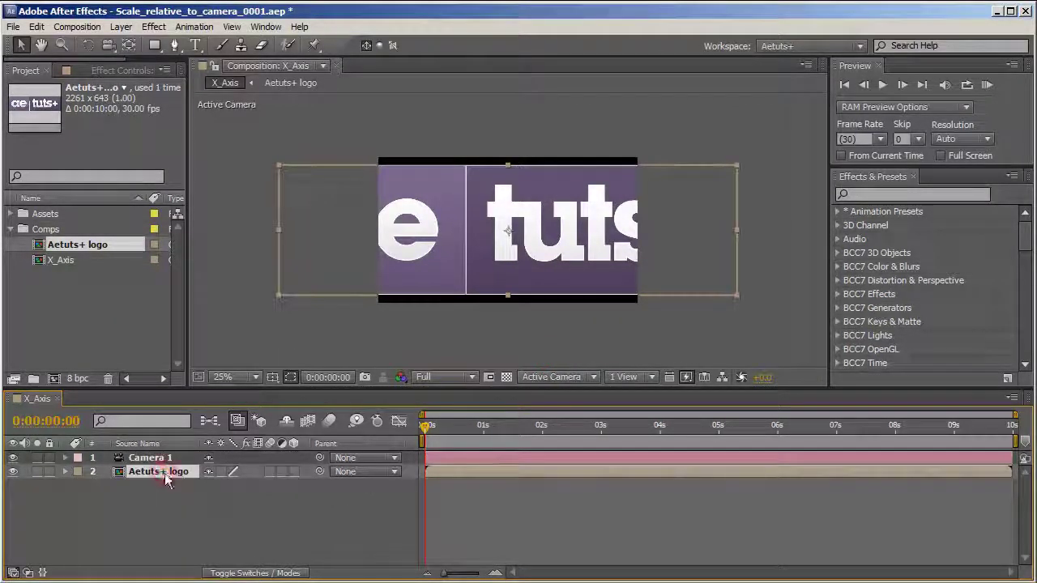
left_click(294, 473)
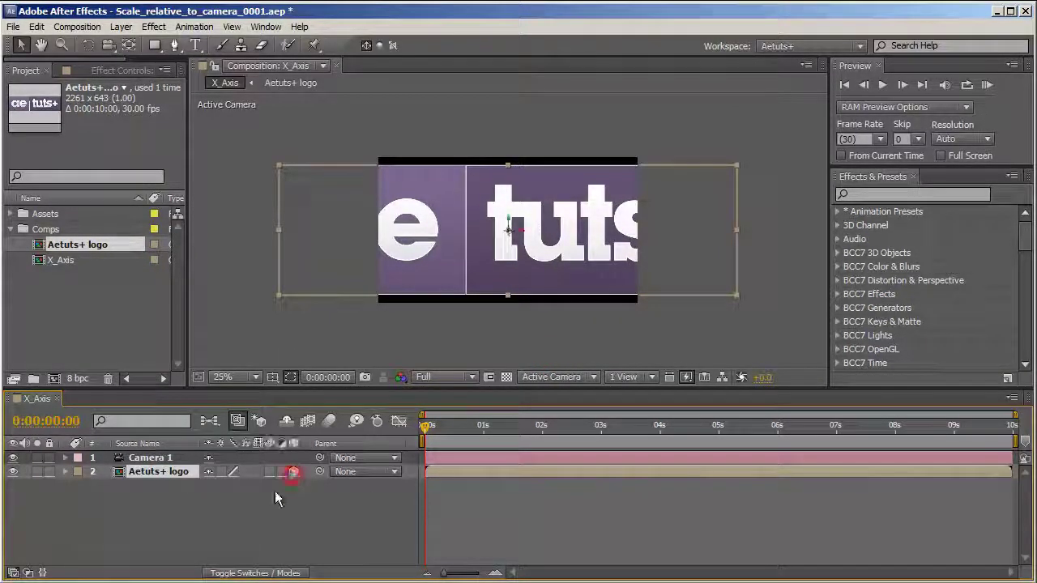
left_click(154, 527)
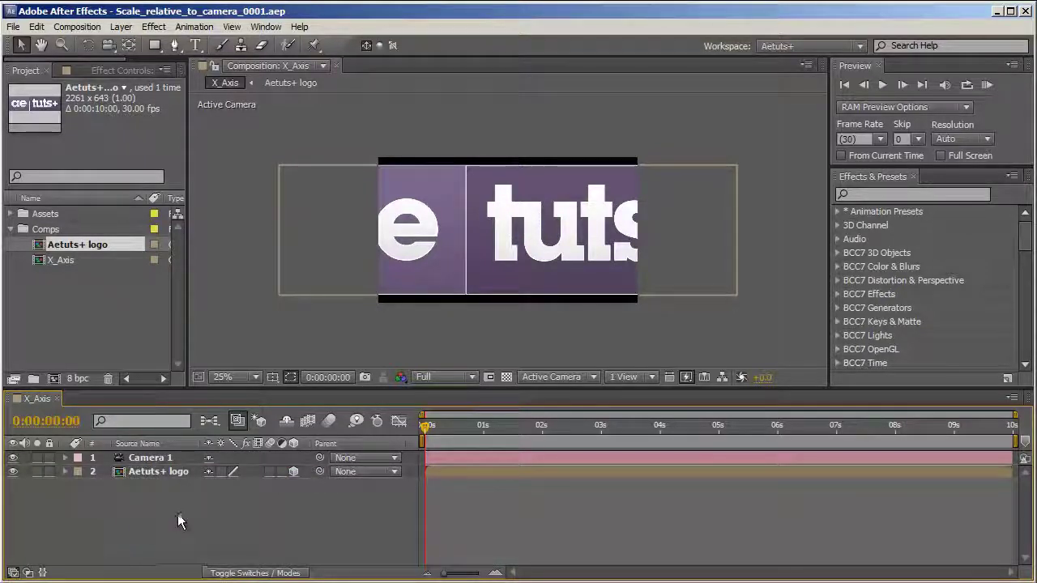
Add a camera-distance expression to the Aetuts+ logo's Position with minScale 10, maxScale 100, distForMinScale 1000, distForMaxScale 100 and result [s, value[1]]
left_click(180, 474)
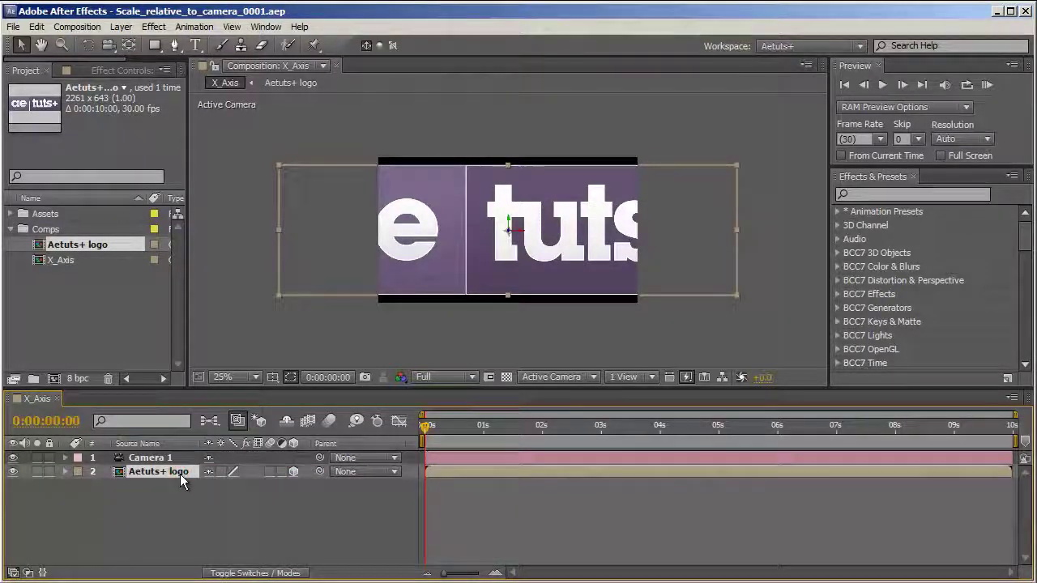
key("p")
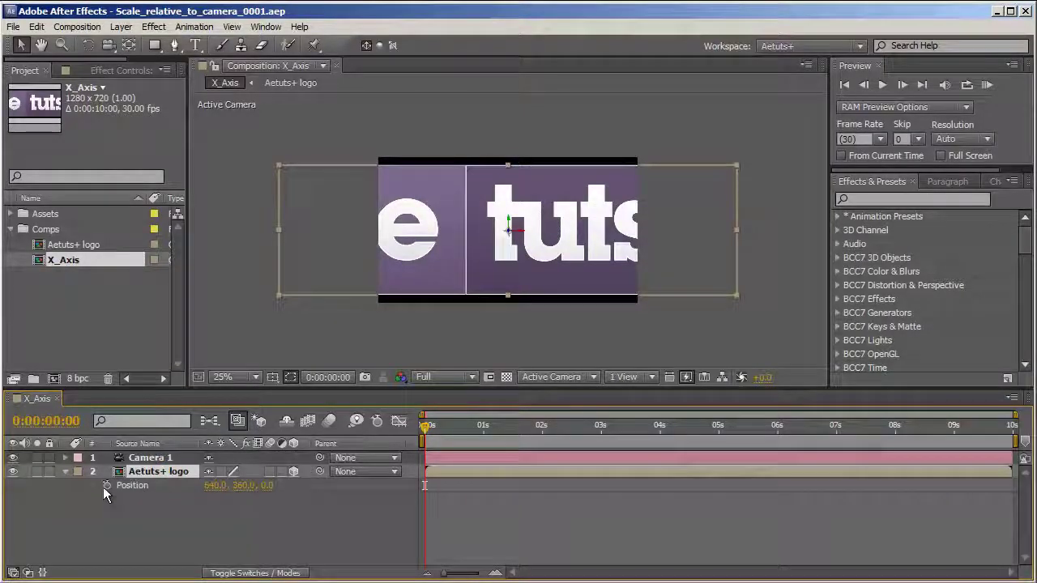
left_click(106, 485, "alt")
type("[s, value[1]]")
left_click(504, 511)
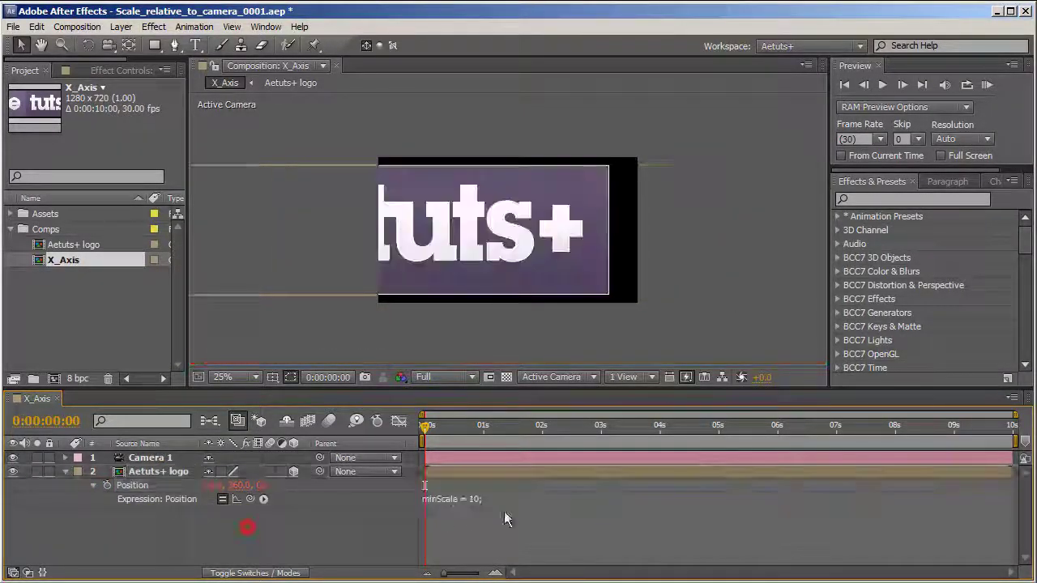
Enlarge the timeline area and the expression field enough to show the whole Position expression, and save the project
left_click_drag(538, 388, 546, 327)
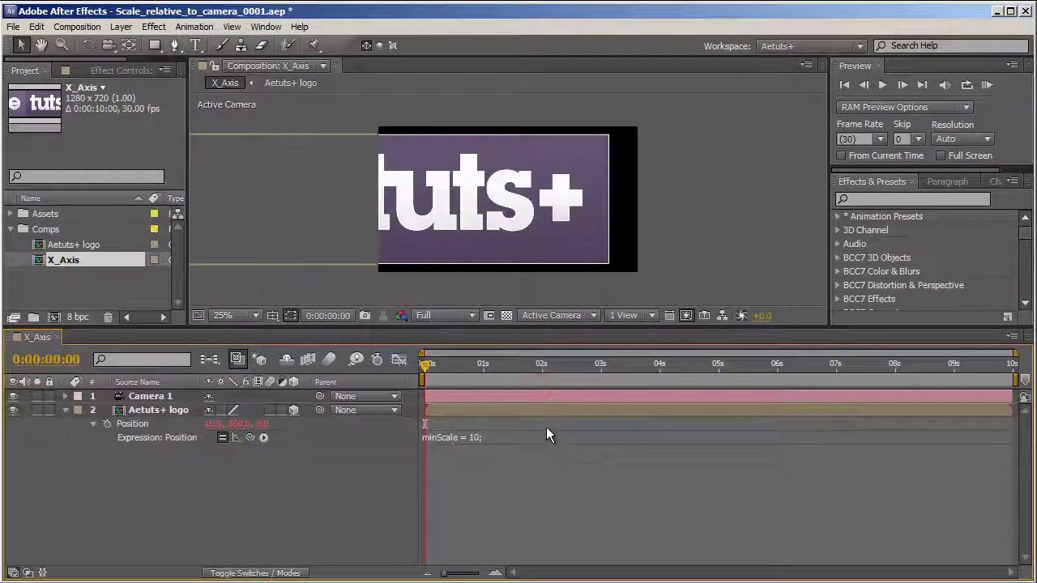
left_click_drag(552, 445, 578, 565)
key("ctrl+s")
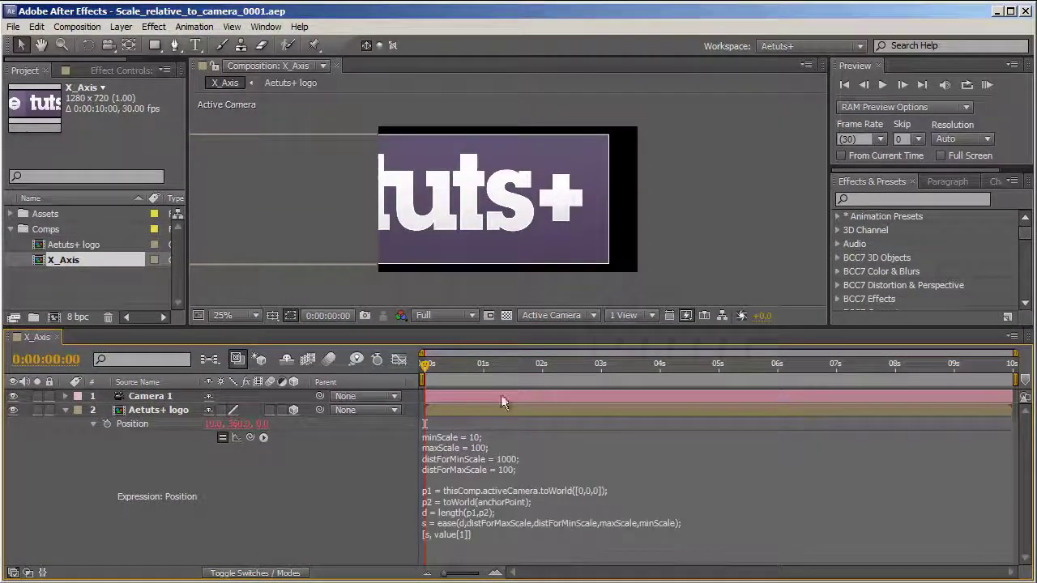
Set the composition viewer to Custom View 1 with the logo and its surrounding space in view
left_click(580, 316)
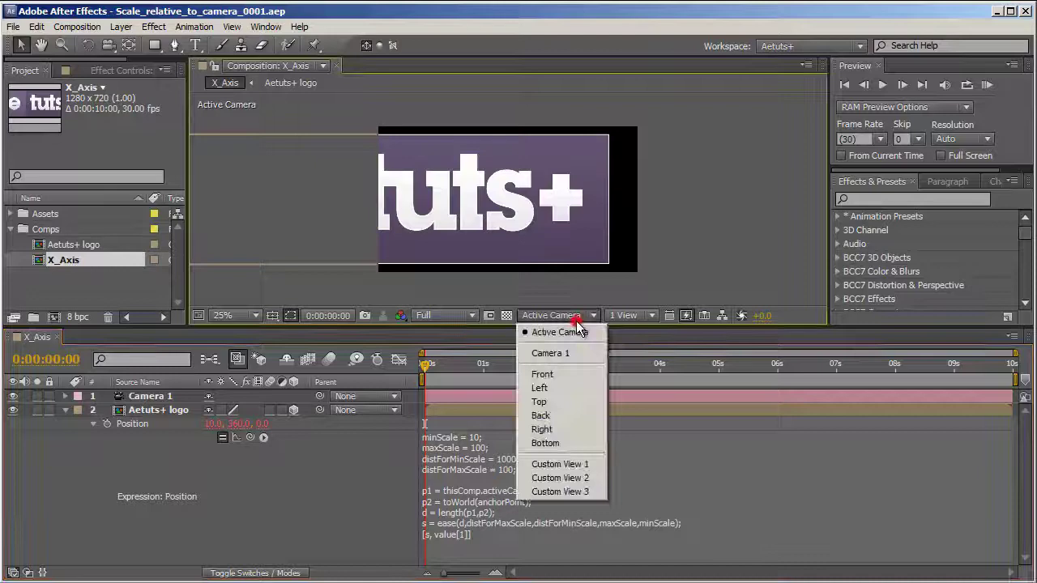
left_click(597, 465)
key("comma")
left_click_drag(585, 229, 560, 204)
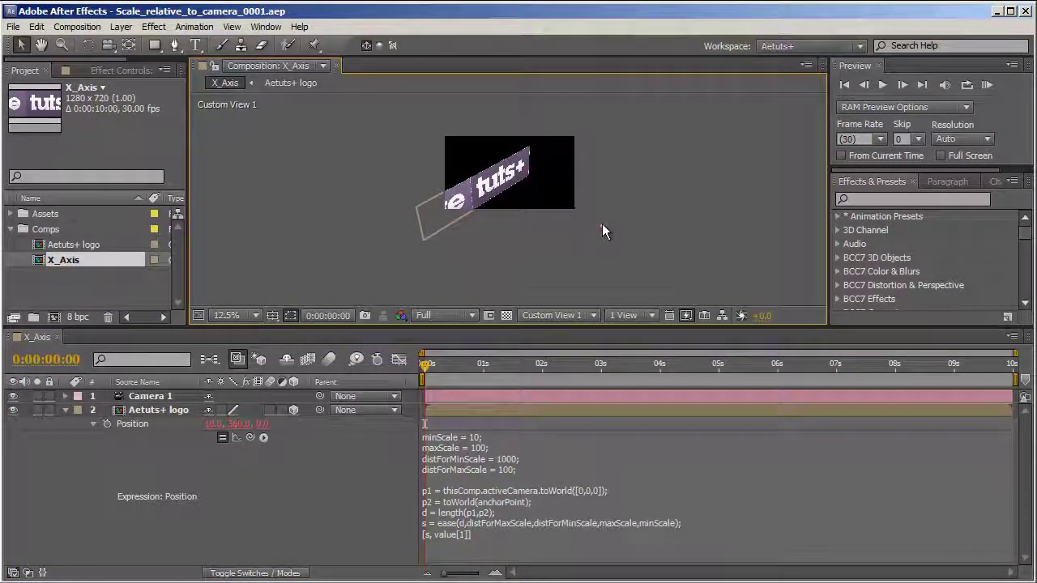
Move Camera 1 toward the Aetuts+ logo to test its Position expression, and remove that expression
left_click(148, 397)
key("period")
left_click_drag(681, 249, 538, 149)
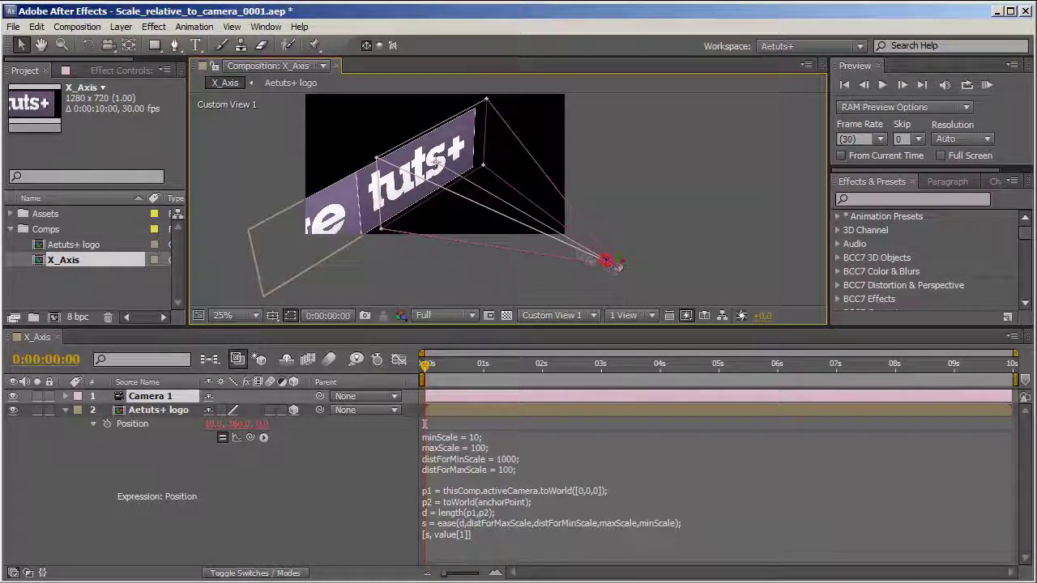
left_click_drag(613, 261, 376, 126)
left_click_drag(120, 78, 488, 189)
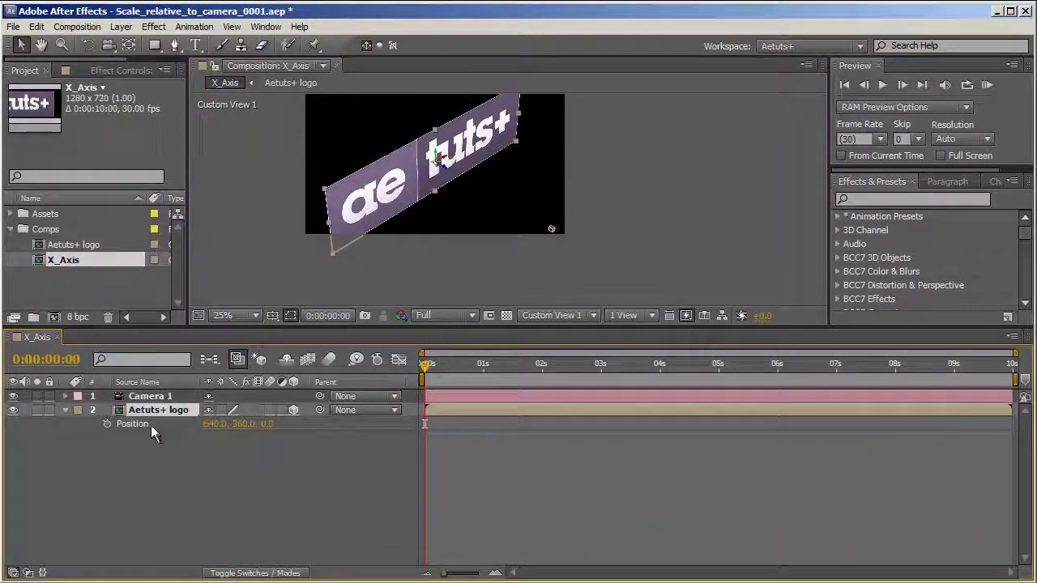
Add the camera-distance expression to the Aetuts+ logo's Scale with minScale 10, maxScale 100, distForMinScale 1000, distForMaxScale 100 and result [s, value[1]]
key("s")
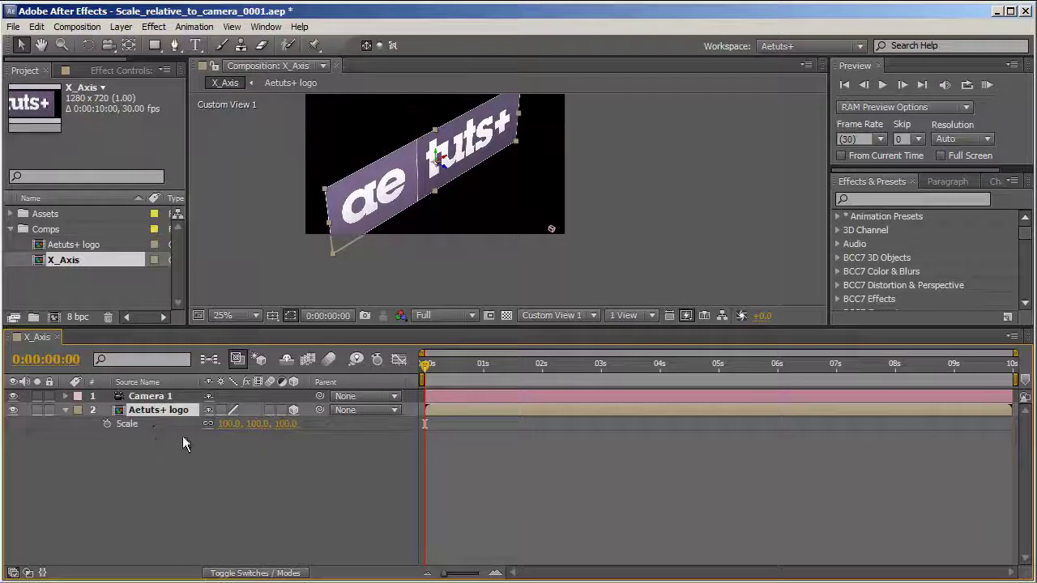
left_click(108, 424, "alt")
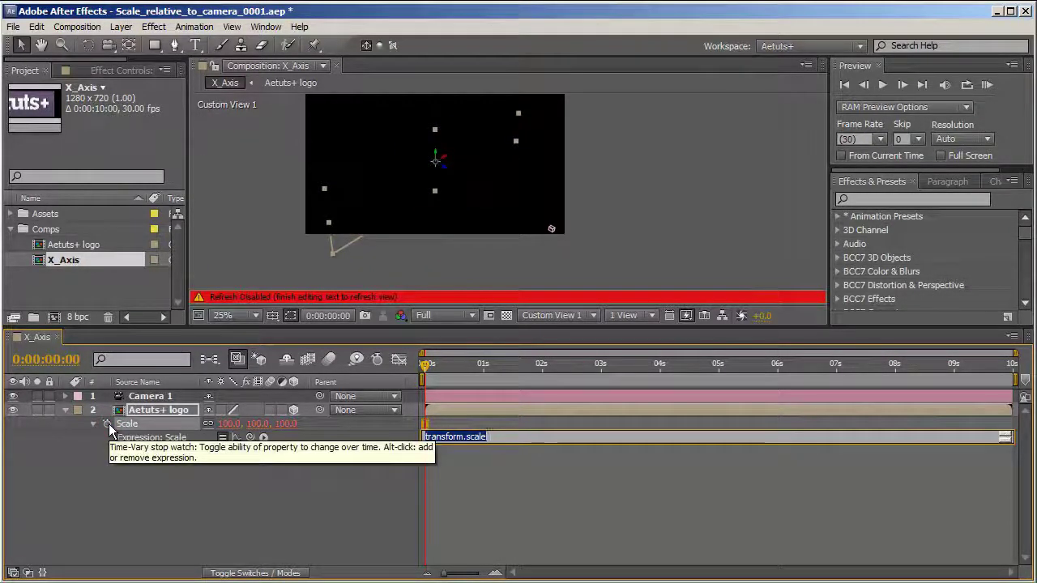
type("minScale = 10; maxScale = 100; distForMinScale = 1000; distForMaxScale = 100;  p1 = thisComp.activeCamera.toWorld([0,0,0]); p2 = toWorld(anchorPoint); d = length(p1,p2); s = ease(d,distForMaxScale,distForMinScale,maxScale,minScale); [s, value[1]]")
left_click(357, 477)
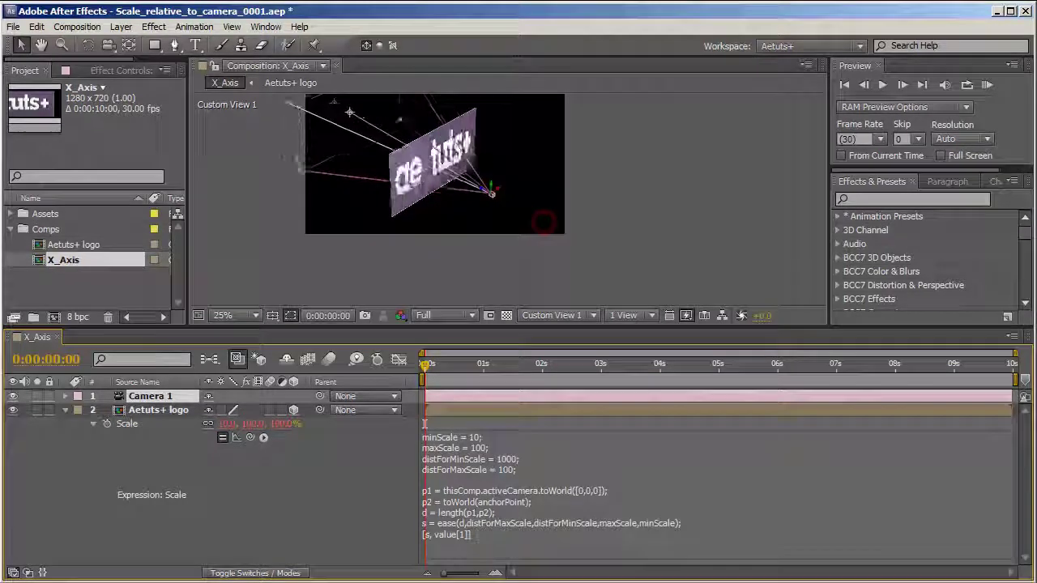
Move Camera 1 close to the logo to test the Scale expression, and highlight the expression's four scale and distance variables
left_click_drag(544, 222, 416, 187)
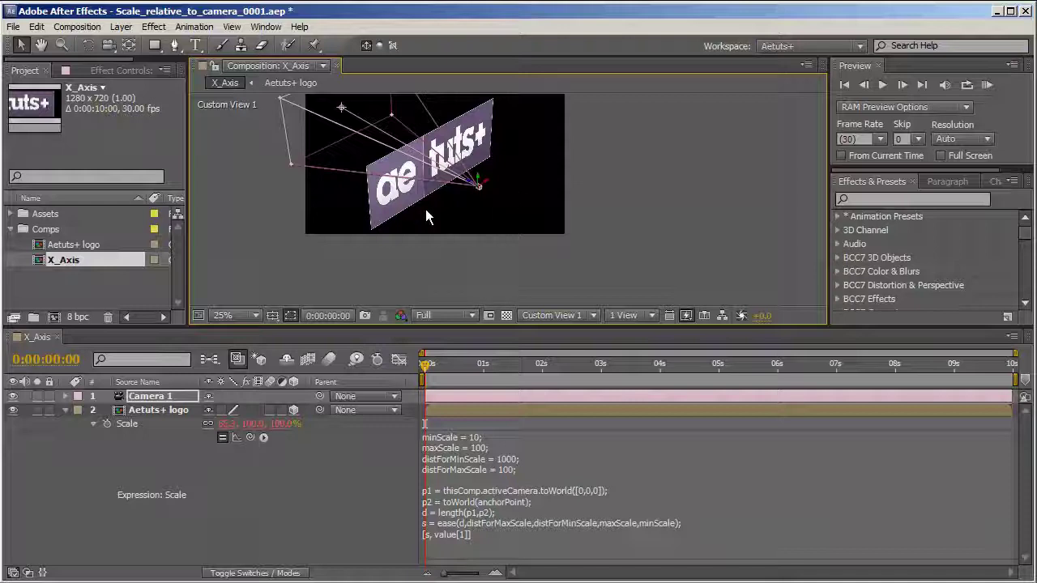
mouse_move(477, 187)
left_mouse_down()
mouse_move(516, 208)
mouse_move(381, 113)
mouse_move(324, 97)
mouse_move(364, 130)
mouse_move(356, 154)
mouse_move(478, 186)
mouse_move(486, 137)
mouse_move(485, 191)
left_mouse_up()
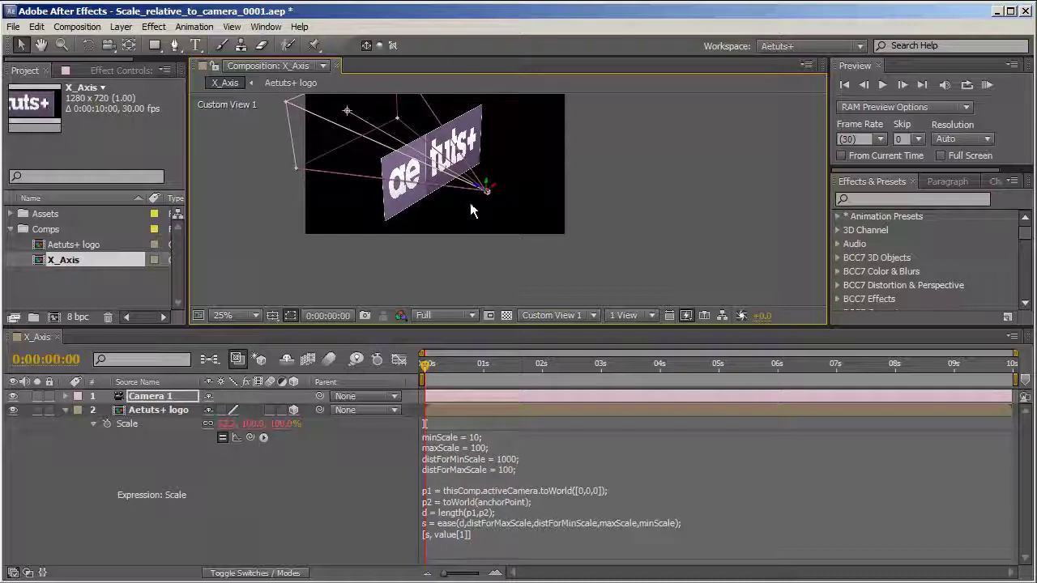
left_click(425, 437)
left_click_drag(424, 438, 390, 465)
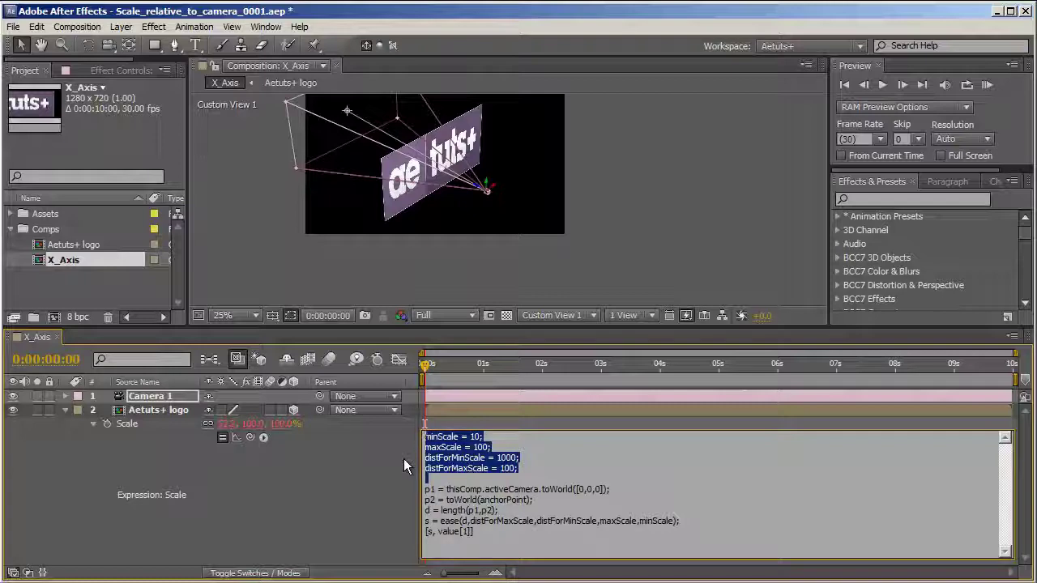
Add an adjustment layer to the X_Axis composition and name it Expression_Control
left_click(79, 453)
right_click(88, 465)
mouse_move(178, 337)
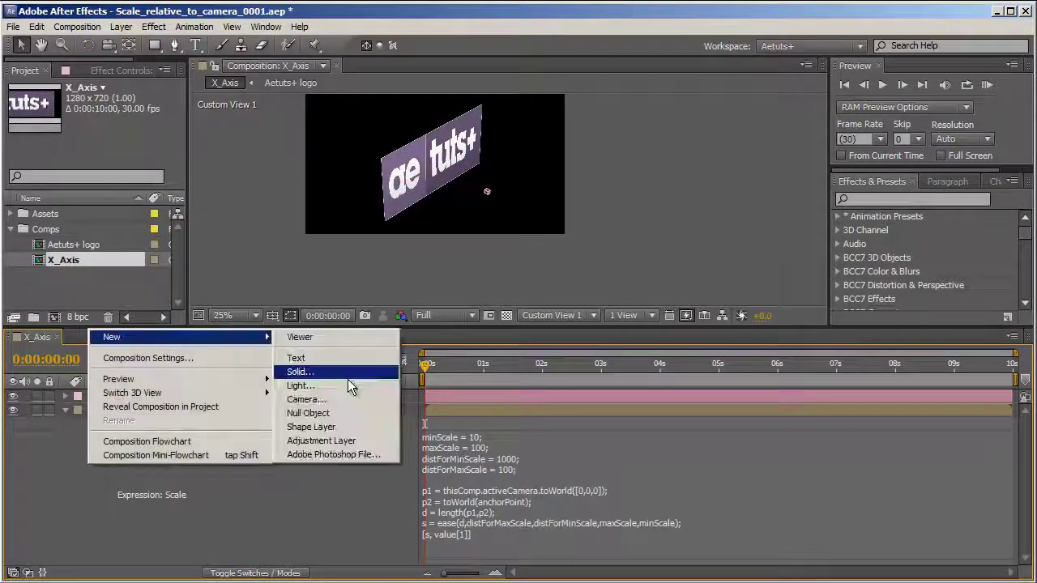
left_click(341, 440)
key("Return")
type("Expression_Control")
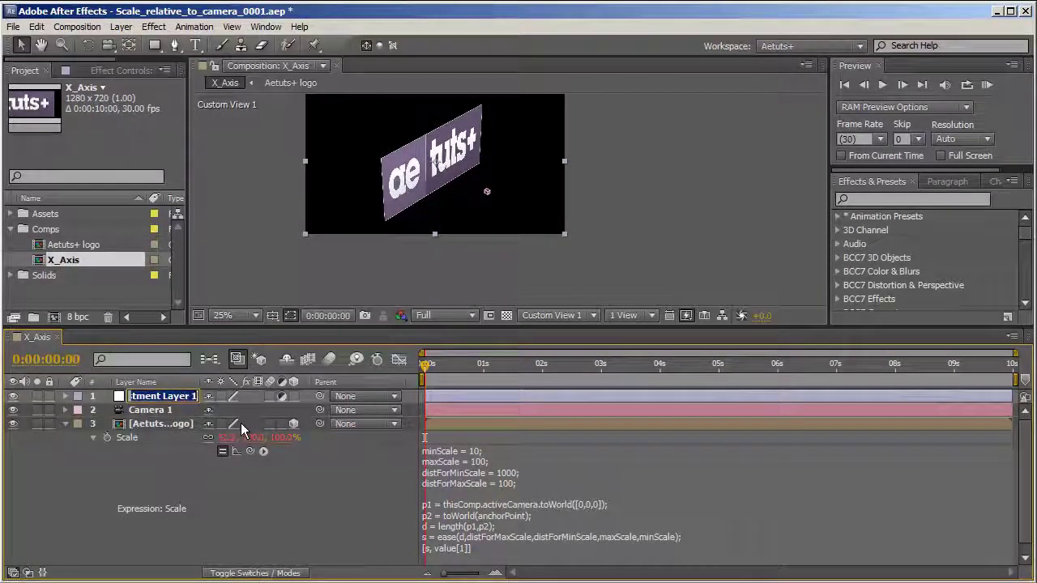
key("Return")
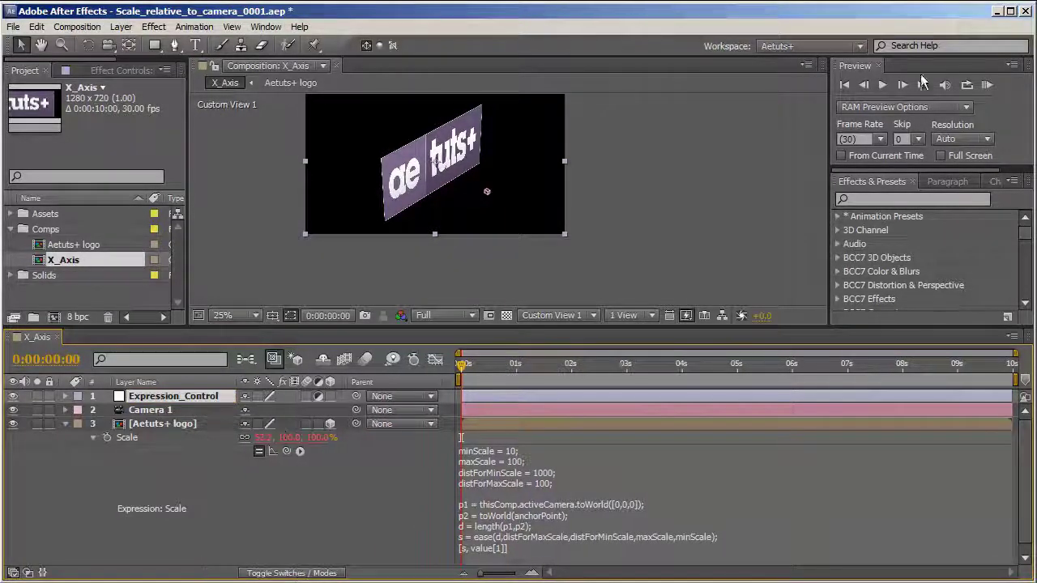
Apply a Slider Control effect to the Expression_Control layer and duplicate it three times to get four sliders
left_click(906, 198)
type("slider")
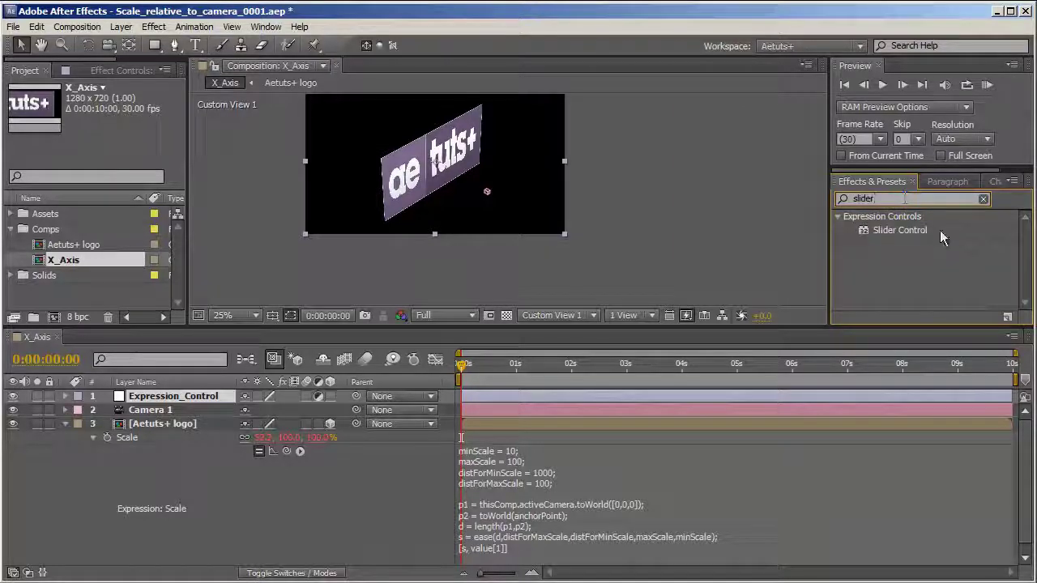
left_click(914, 232)
double_click(914, 231)
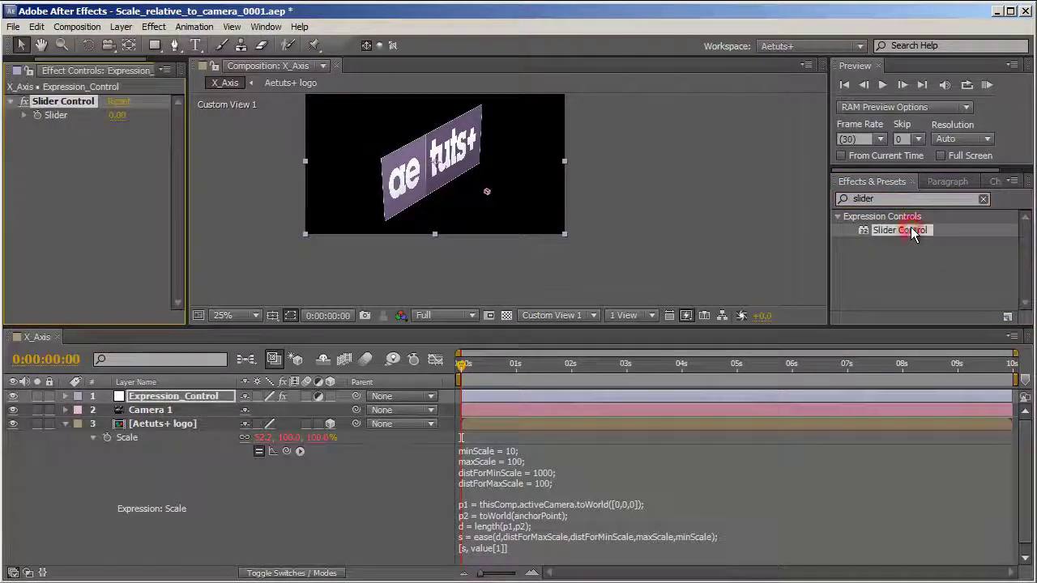
left_click_drag(187, 155, 217, 156)
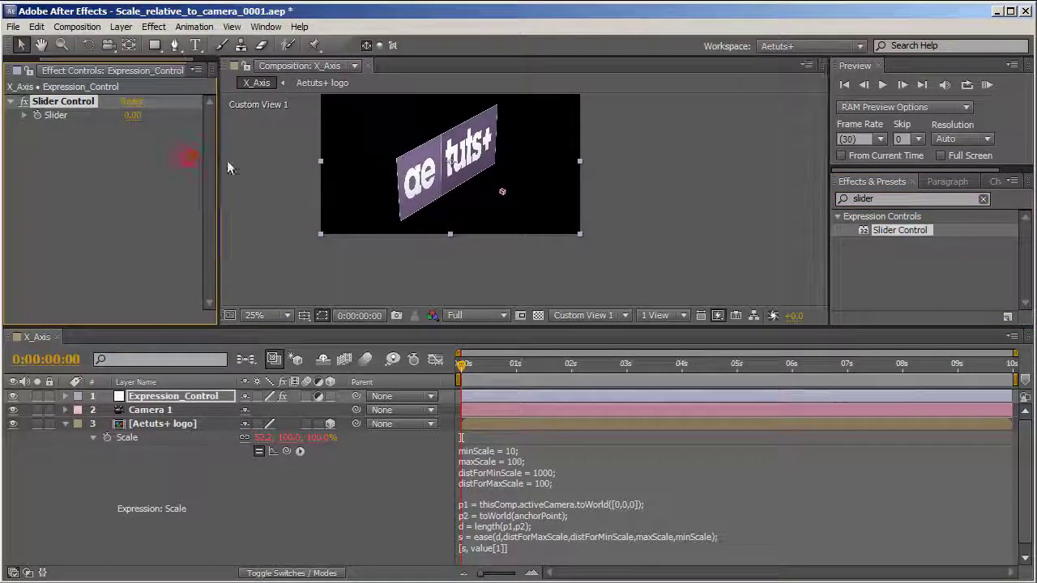
left_click(81, 103)
key("ctrl+d")
key("ctrl+d")
key("ctrl+d")
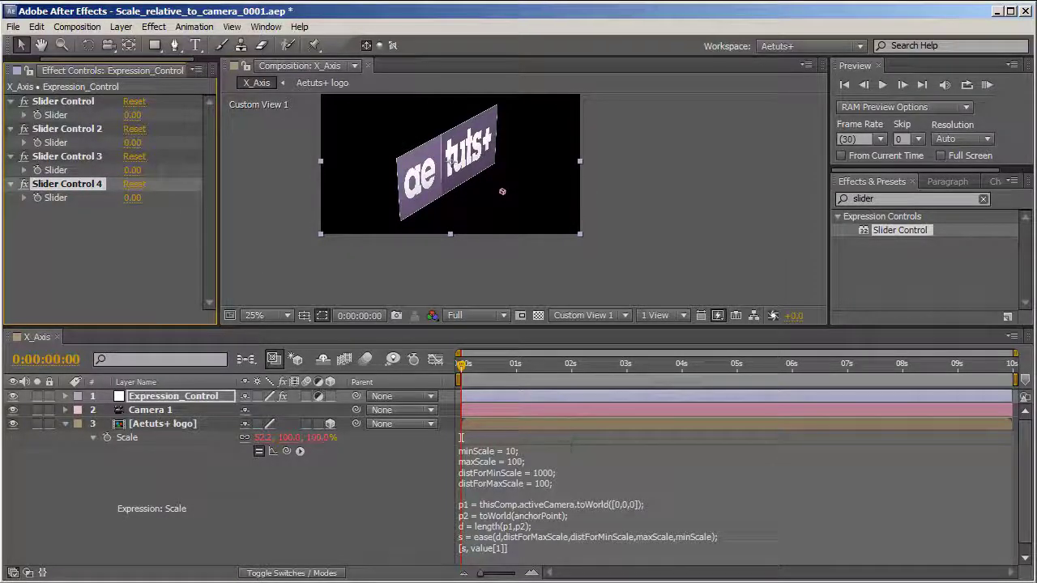
Rename the first two slider effects minScale and maxScale, copying the variable names from the logo's Scale expression
left_click(577, 476)
double_click(486, 450)
key("ctrl+c")
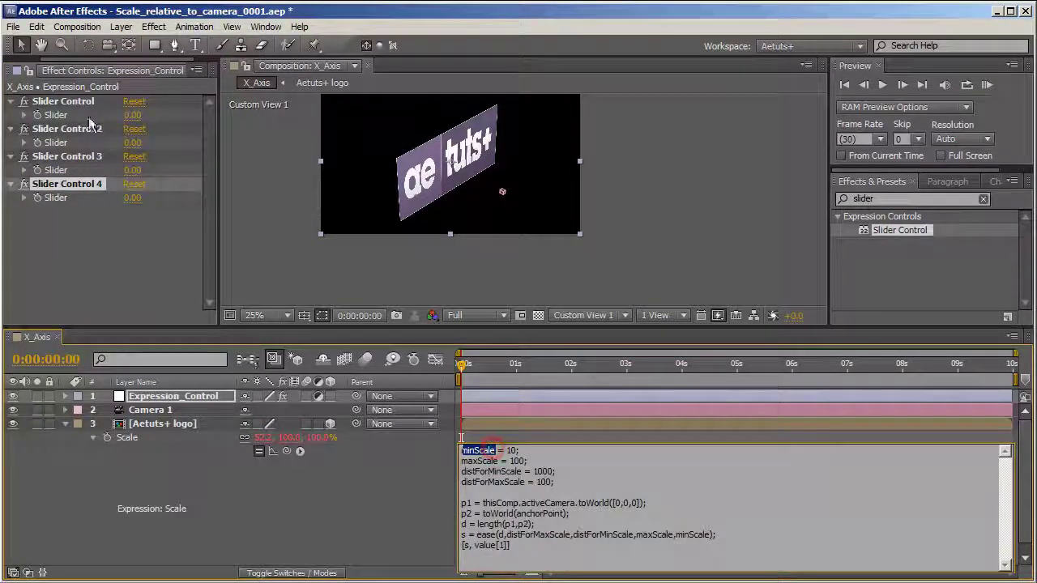
left_click(65, 102)
key("Return")
key("ctrl+v")
key("Return")
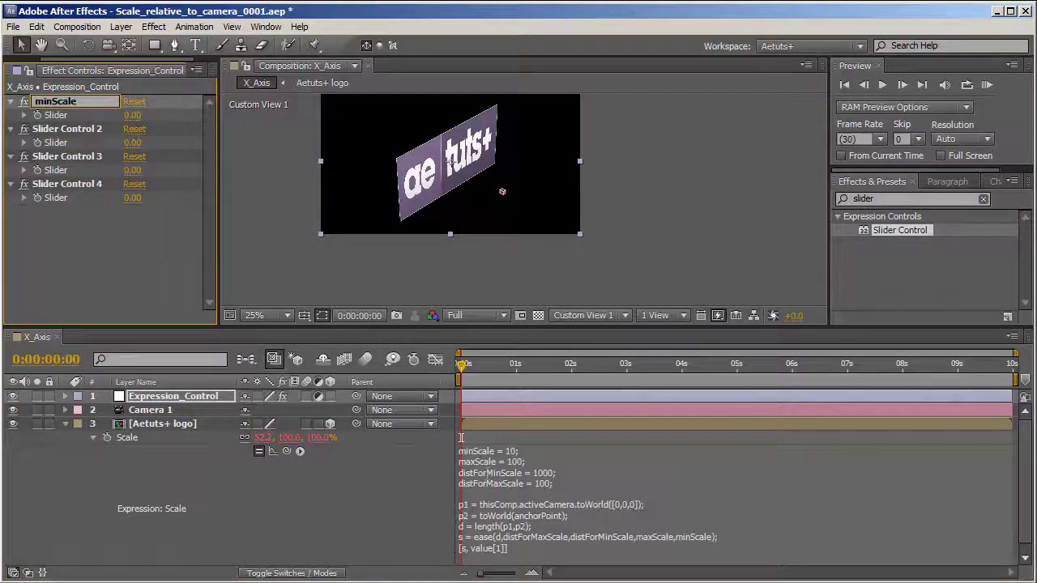
left_click(477, 471)
double_click(486, 461)
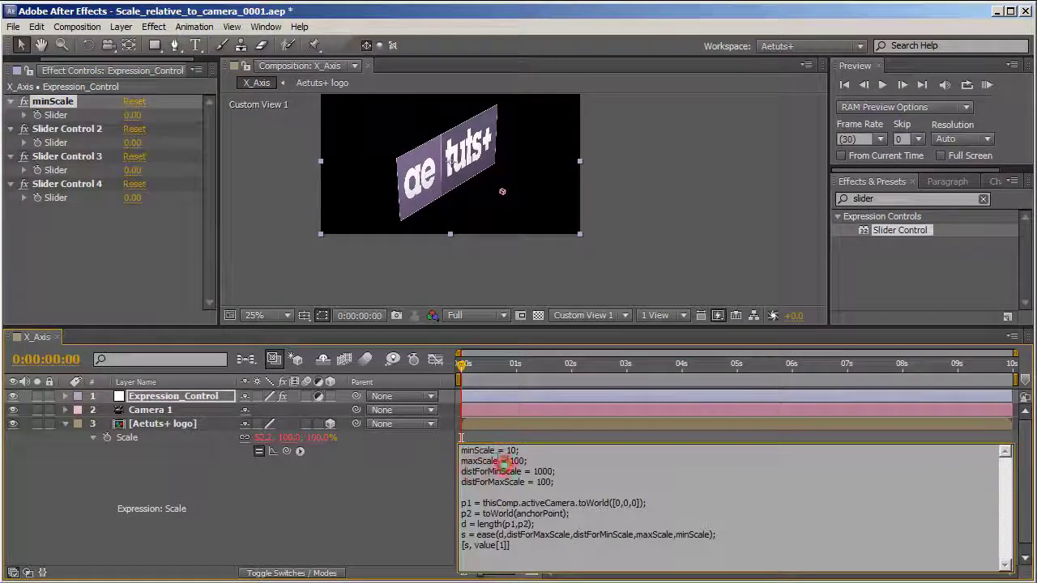
left_click(67, 126)
key("Return")
key("ctrl+v")
key("Return")
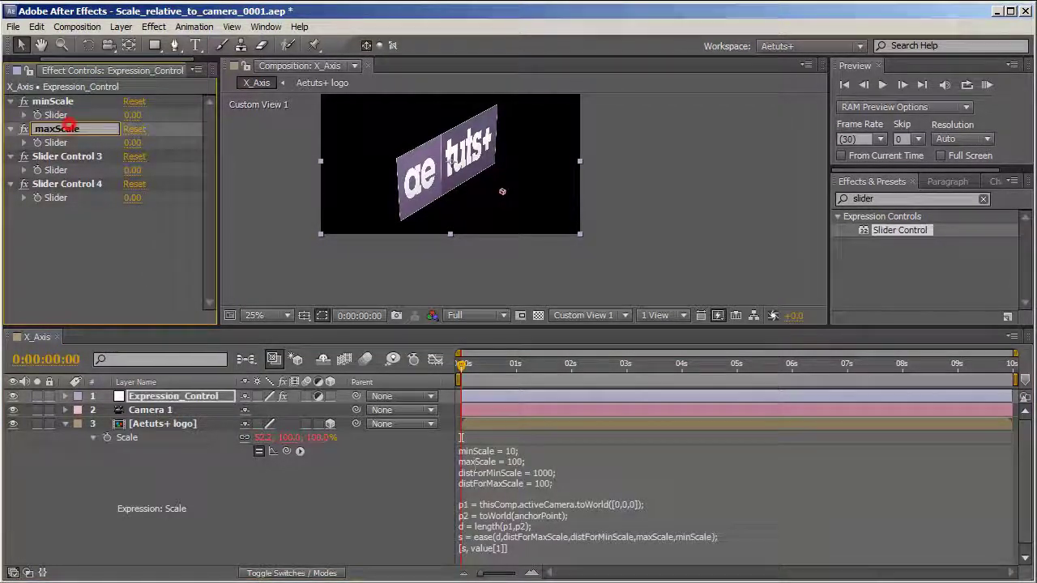
Rename the third and fourth slider effects distForMinScale and distForMaxScale to match the remaining expression variables
left_click(476, 471)
double_click(492, 471)
key("ctrl+c")
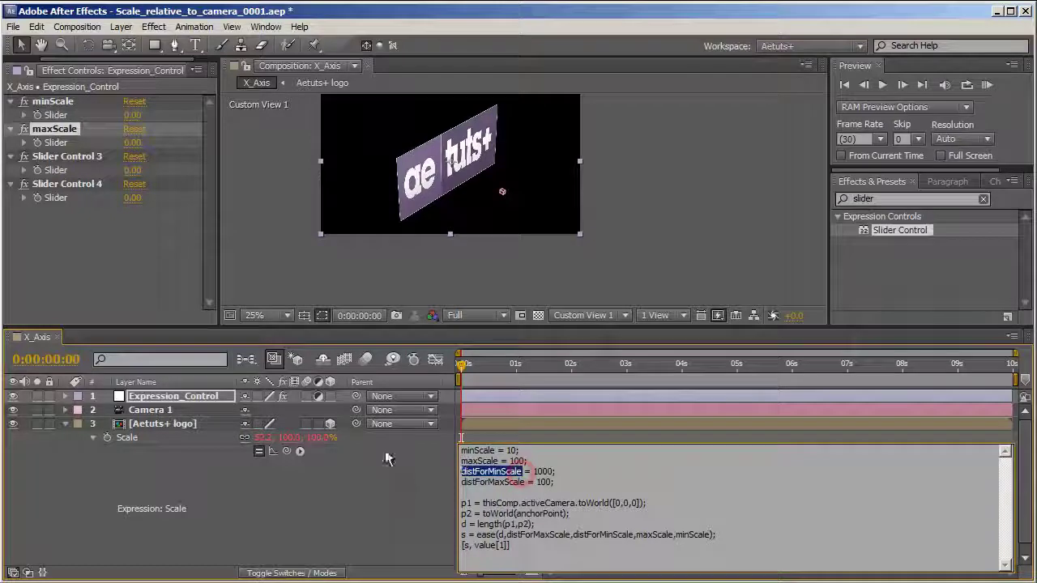
left_click(71, 157)
key("Return")
key("ctrl+v")
key("Tab")
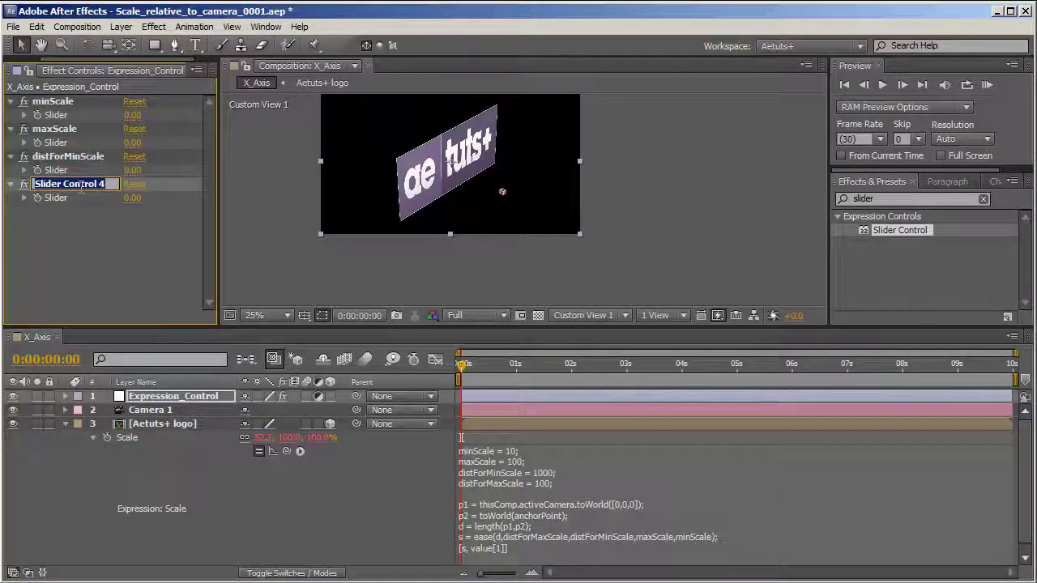
key("ctrl+v")
key("Return")
Set the sliders to 10 for minScale, 100 for maxScale, 1000 for distForMinScale and 100 for distForMaxScale
left_click(134, 115)
type("1")
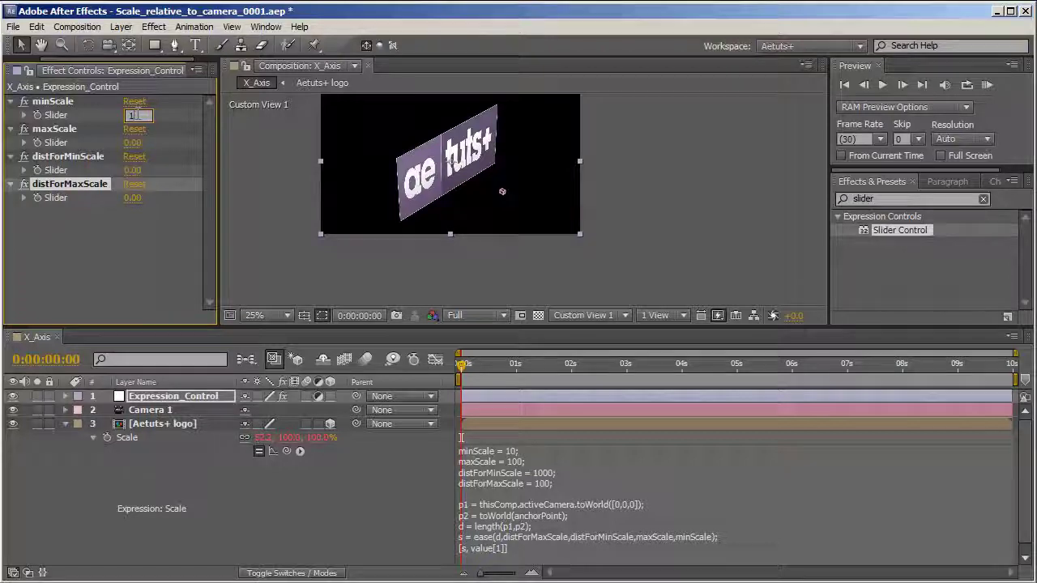
type("0")
key("Tab")
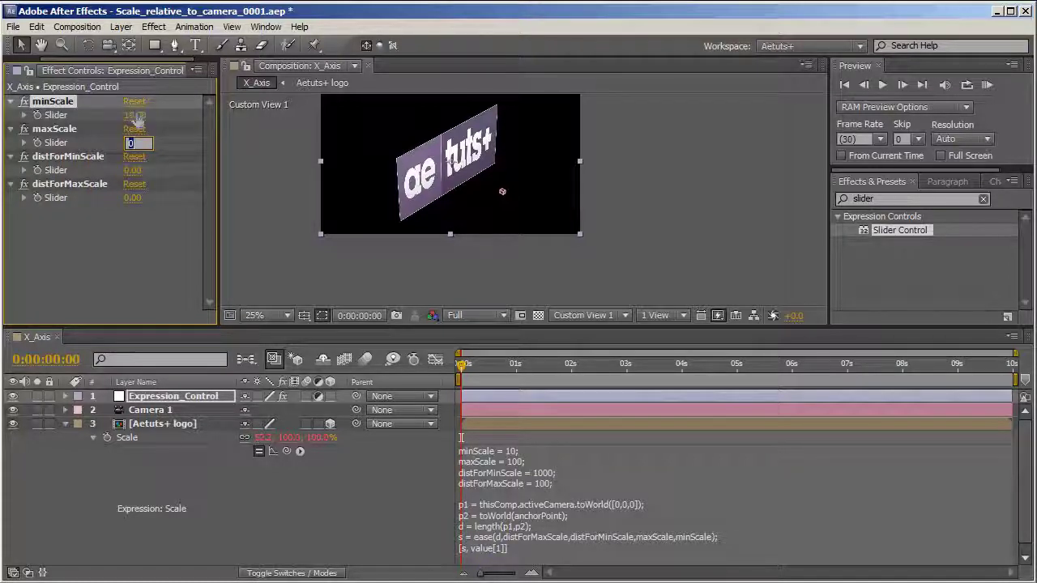
type("100")
key("Tab")
type("1000")
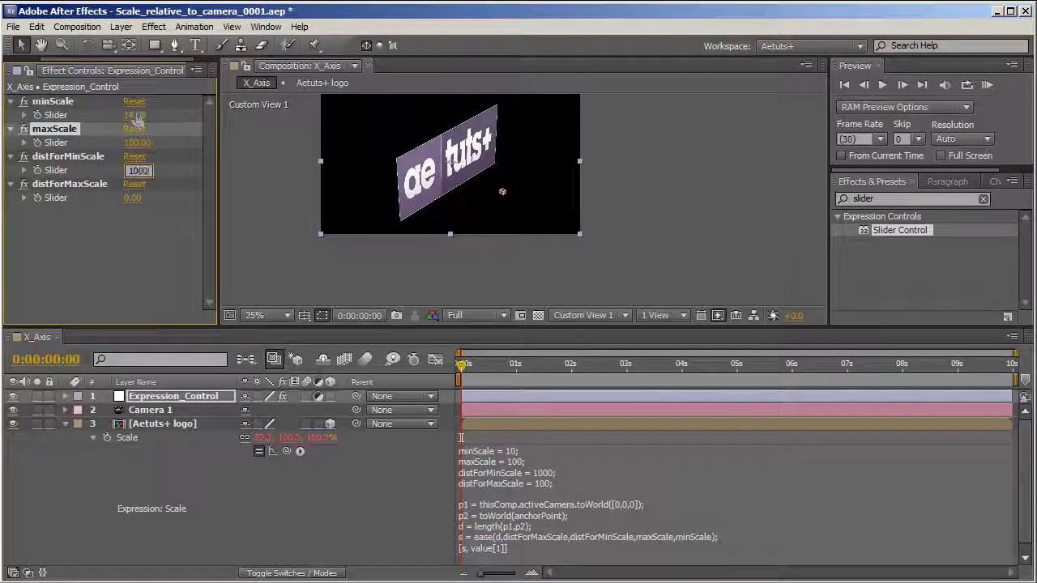
key("Tab")
type("100")
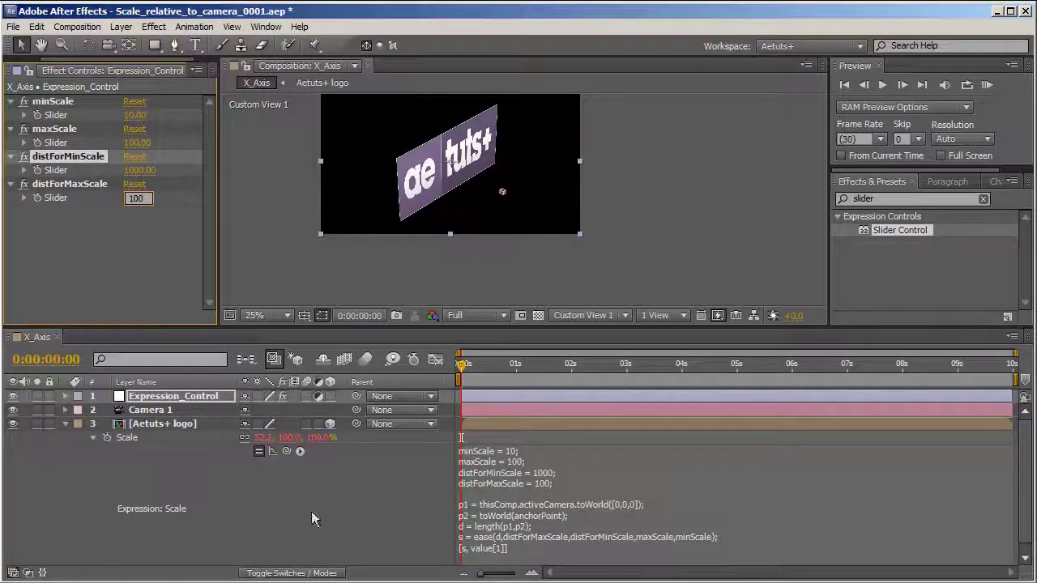
left_click(302, 482)
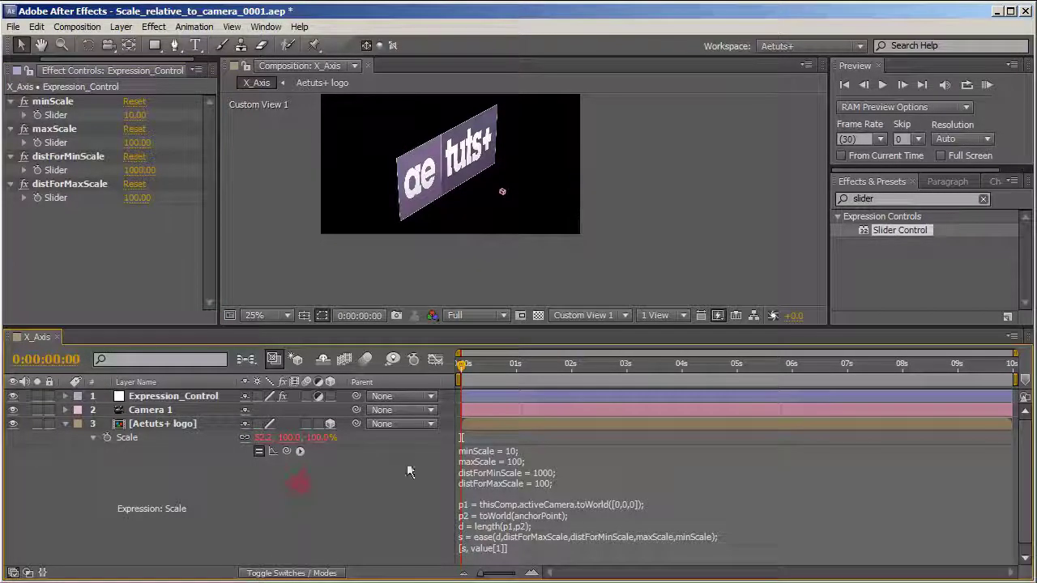
Lock the Expression_Control effect display and link the expression's minScale and maxScale values to their matching sliders
left_click(30, 70)
left_click(510, 454)
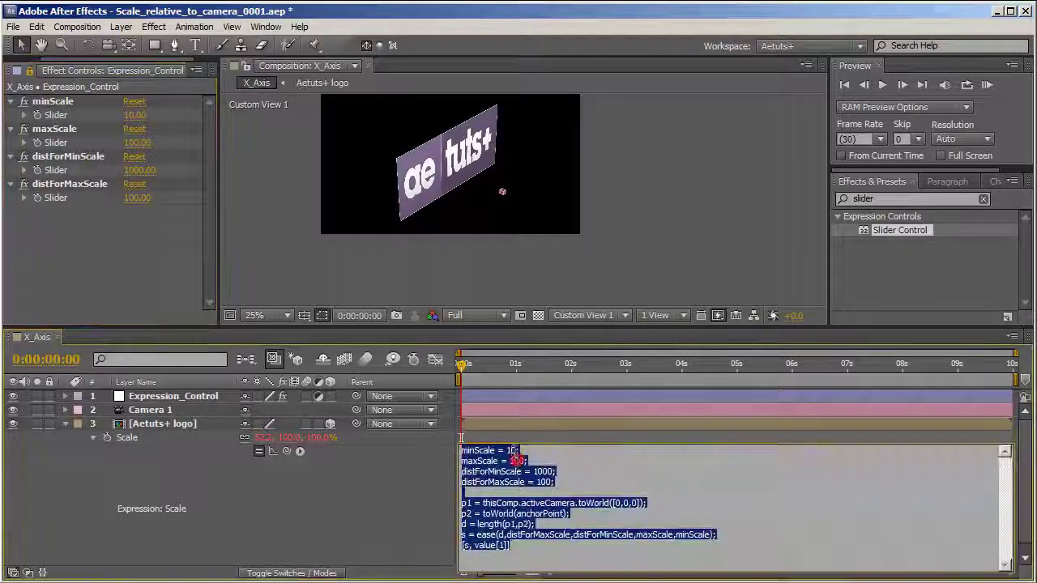
double_click(510, 451)
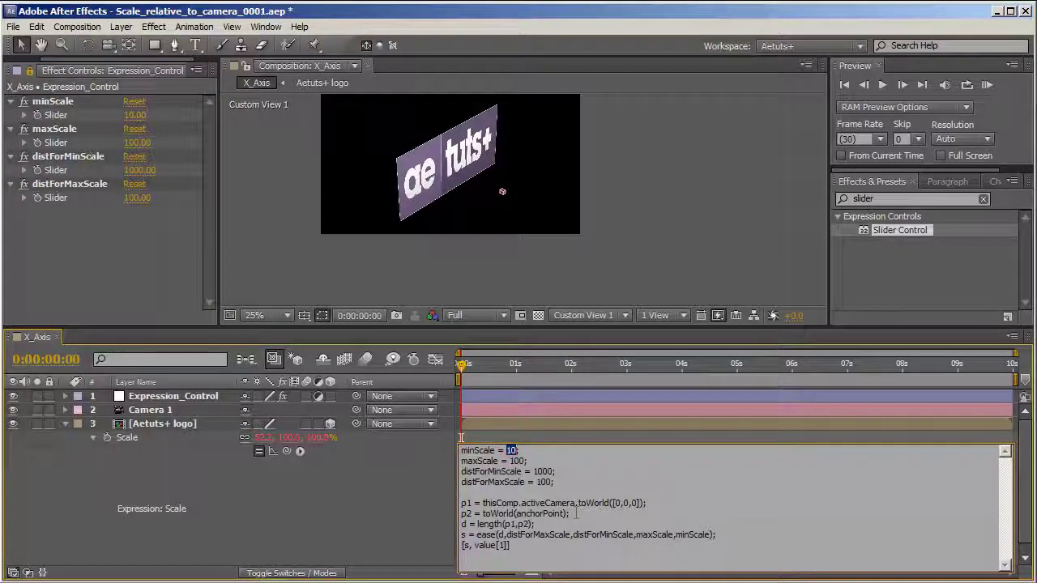
left_click_drag(288, 452, 70, 119)
double_click(518, 460)
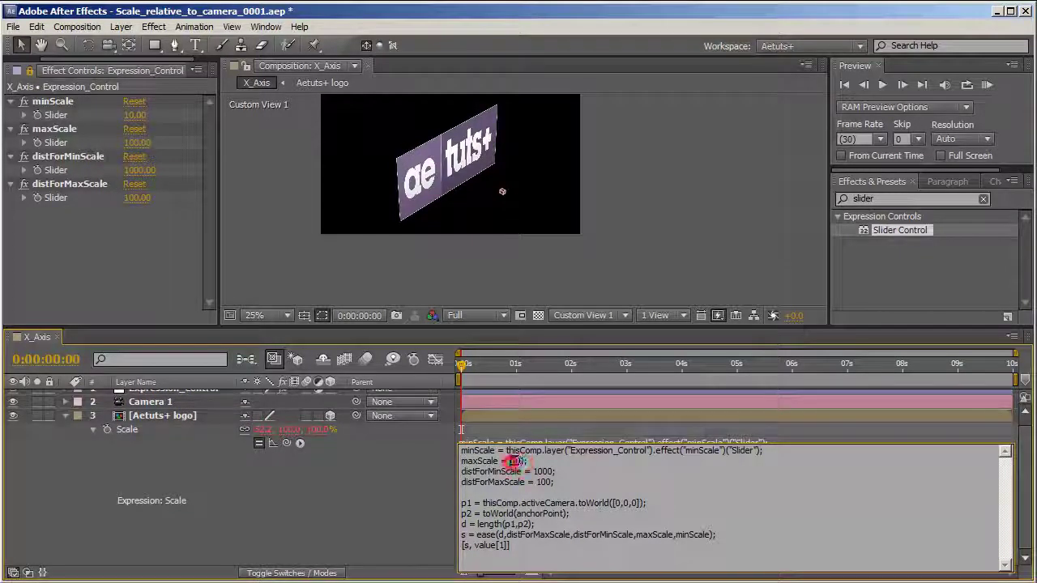
left_click_drag(299, 442, 84, 150)
Link the expression's distForMinScale and distForMaxScale values to their matching sliders and commit the Scale expression
double_click(538, 472)
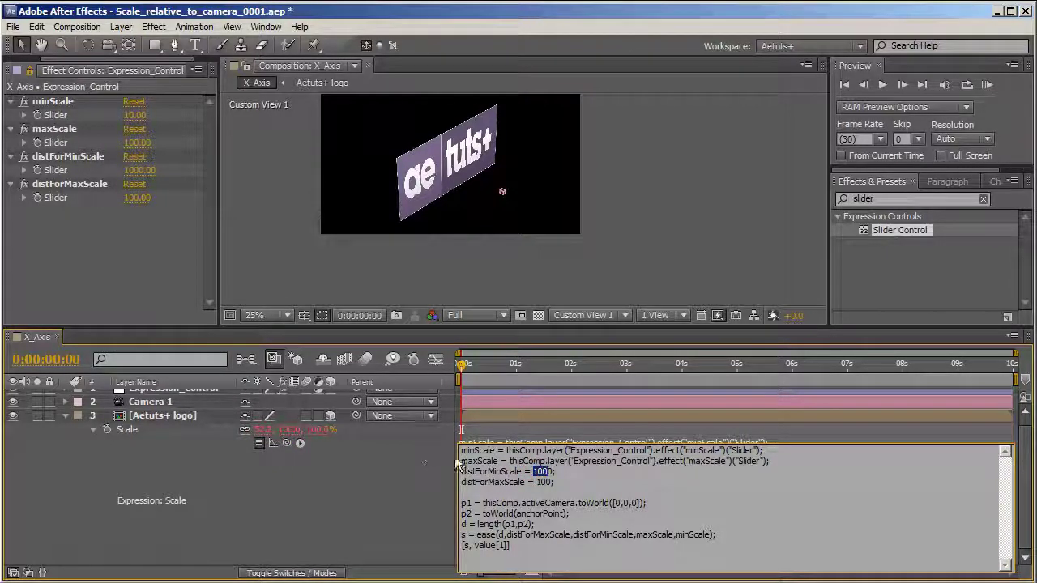
left_click_drag(551, 480, 533, 471)
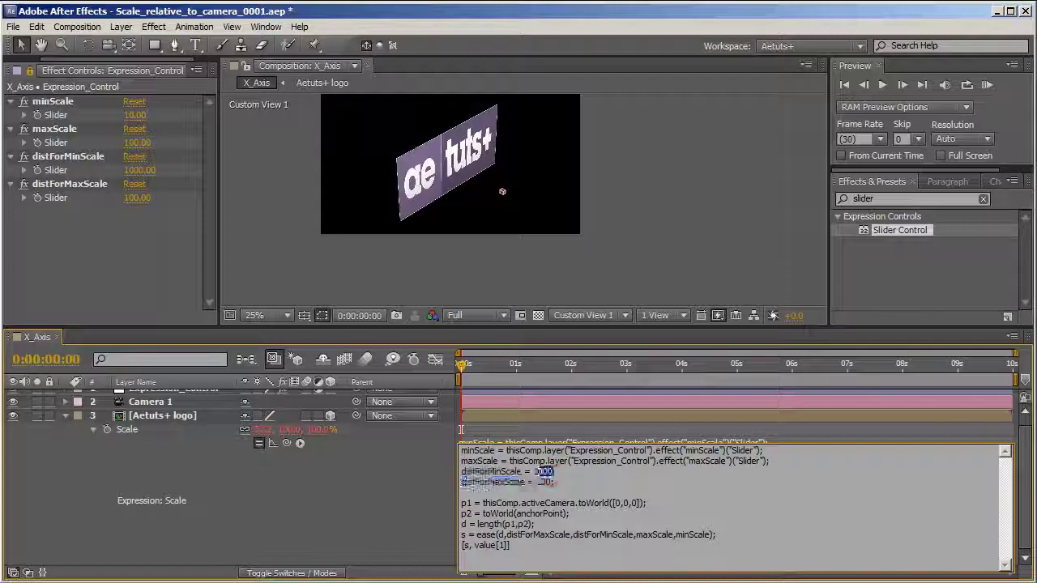
left_click_drag(285, 441, 138, 171)
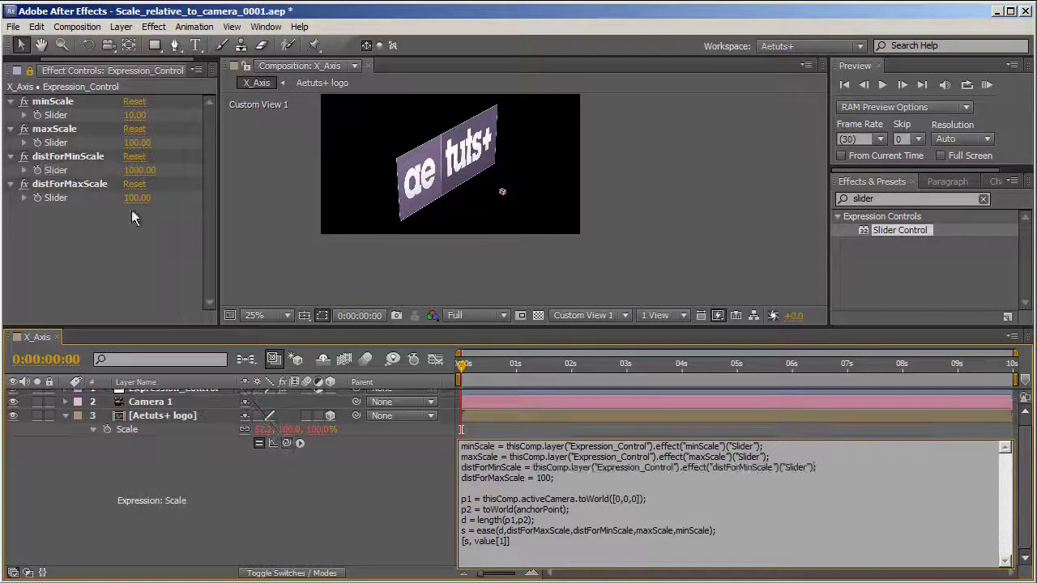
double_click(544, 478)
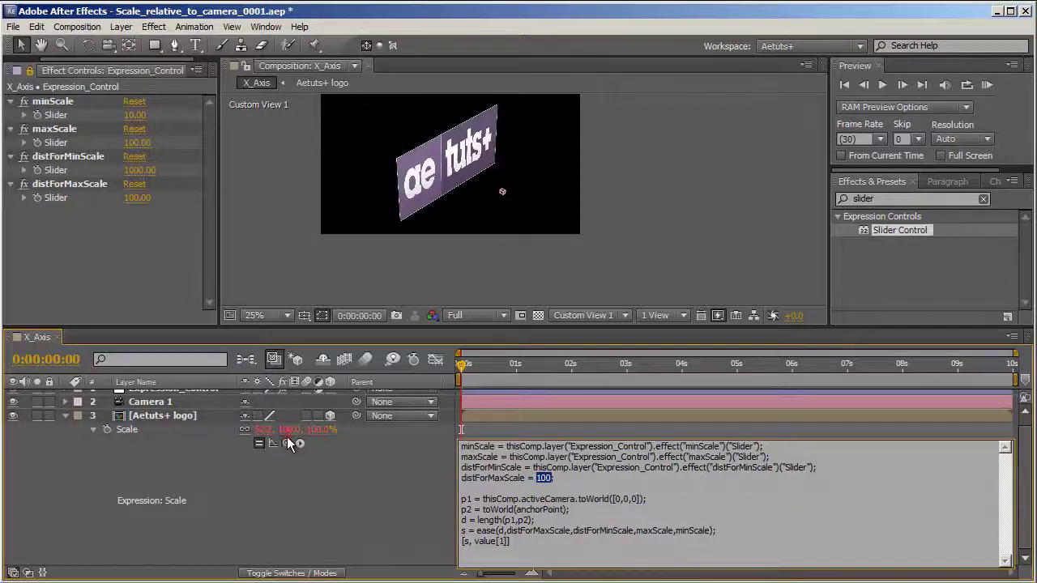
left_click_drag(287, 442, 74, 198)
left_click(288, 507)
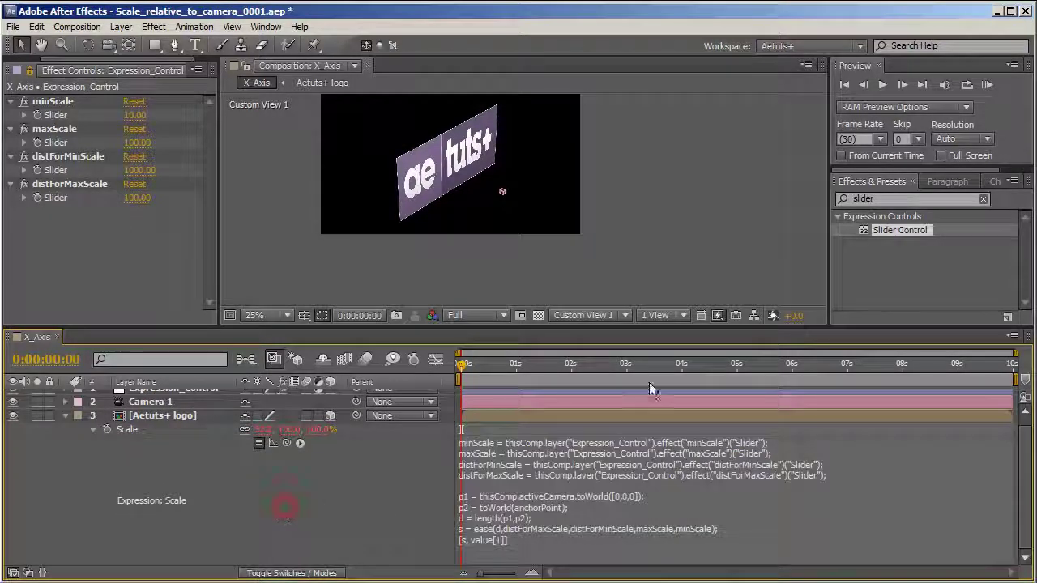
Go to 0:00:01:10, shift Camera 1 slightly to test the slider-driven Scale expression, and save the project
left_click_drag(518, 366, 597, 362)
left_click(504, 193)
mouse_move(508, 200)
left_mouse_down()
mouse_move(548, 219)
mouse_move(500, 220)
mouse_move(495, 196)
mouse_move(537, 210)
mouse_move(509, 194)
left_mouse_up()
key("ctrl+s")
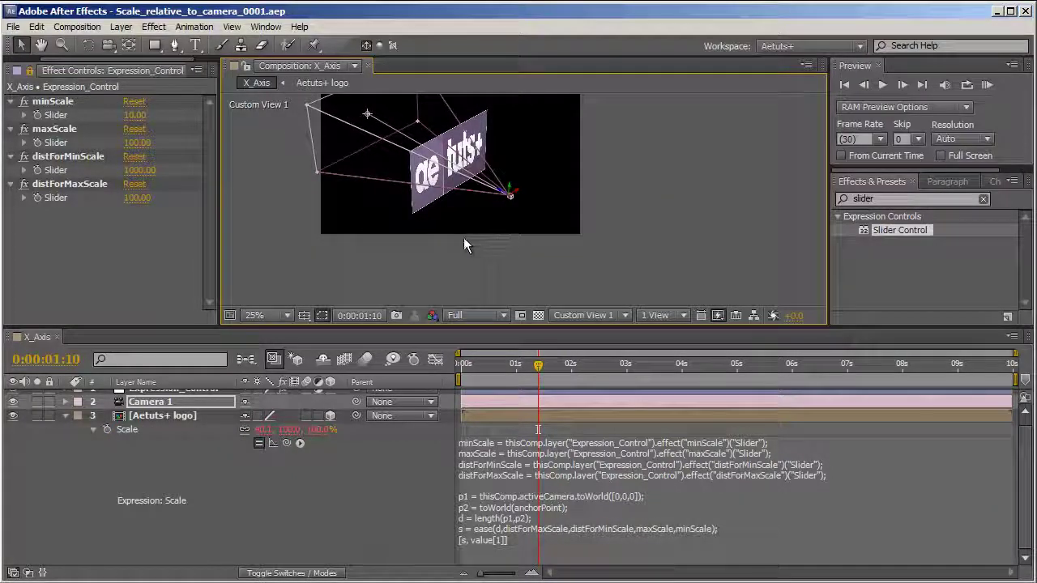
mouse_move(508, 197)
left_mouse_down()
mouse_move(539, 227)
mouse_move(498, 209)
left_mouse_up()
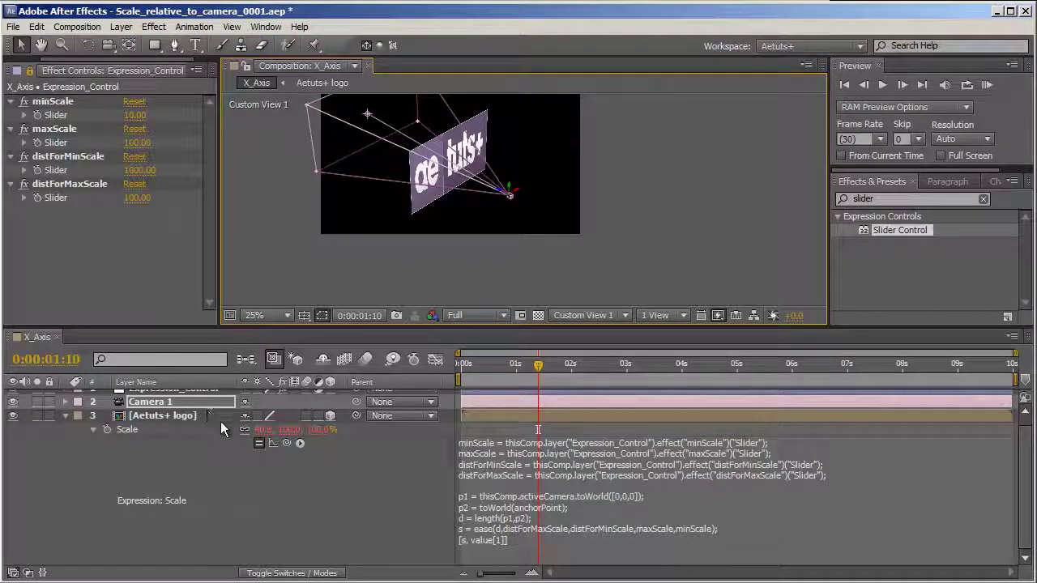
Move Camera 1 farther away from the Aetuts+ logo and set the minScale slider to 0
left_click(65, 102)
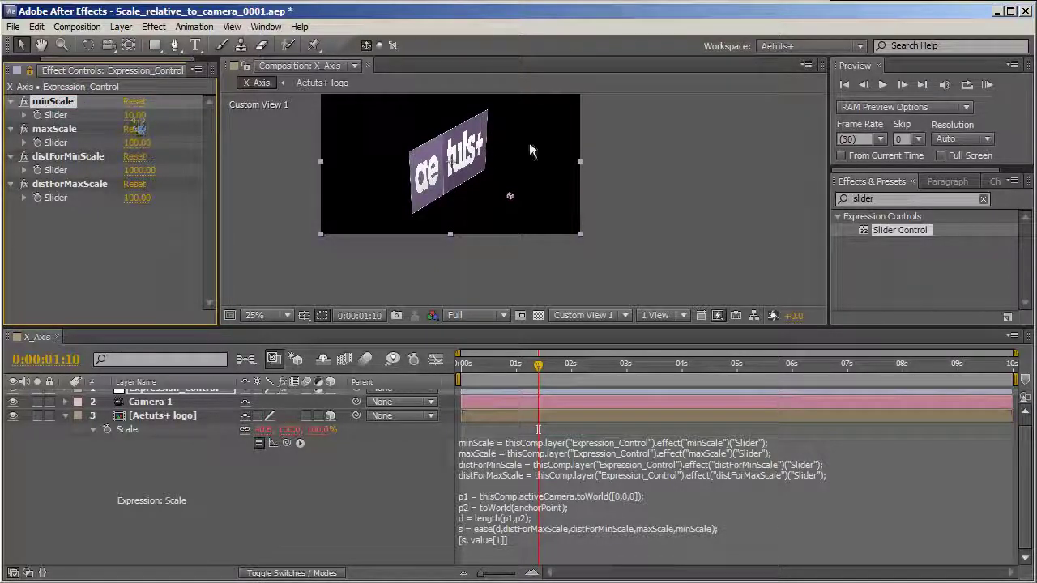
left_click(154, 401)
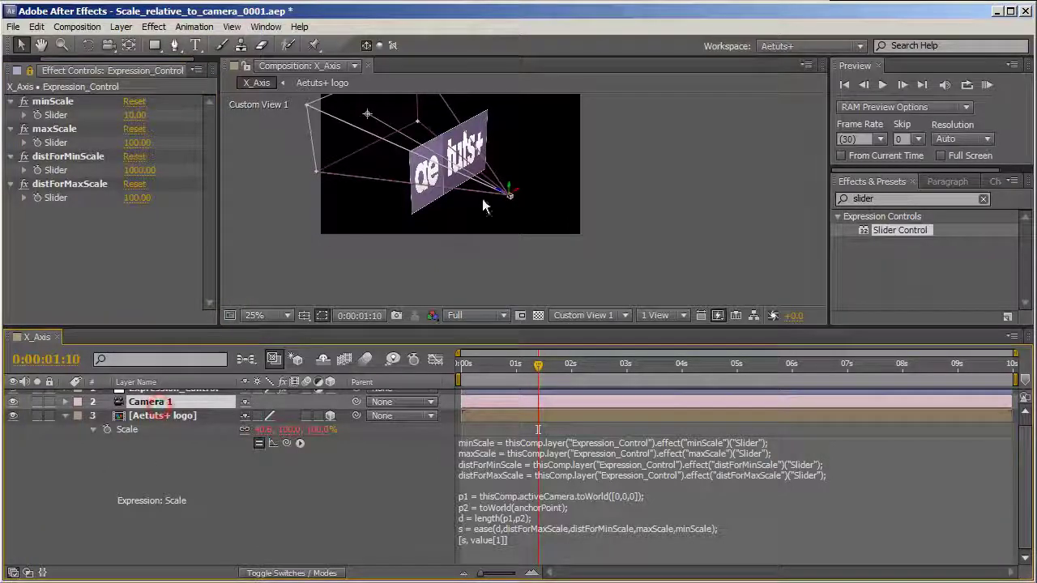
left_click_drag(502, 192, 553, 218)
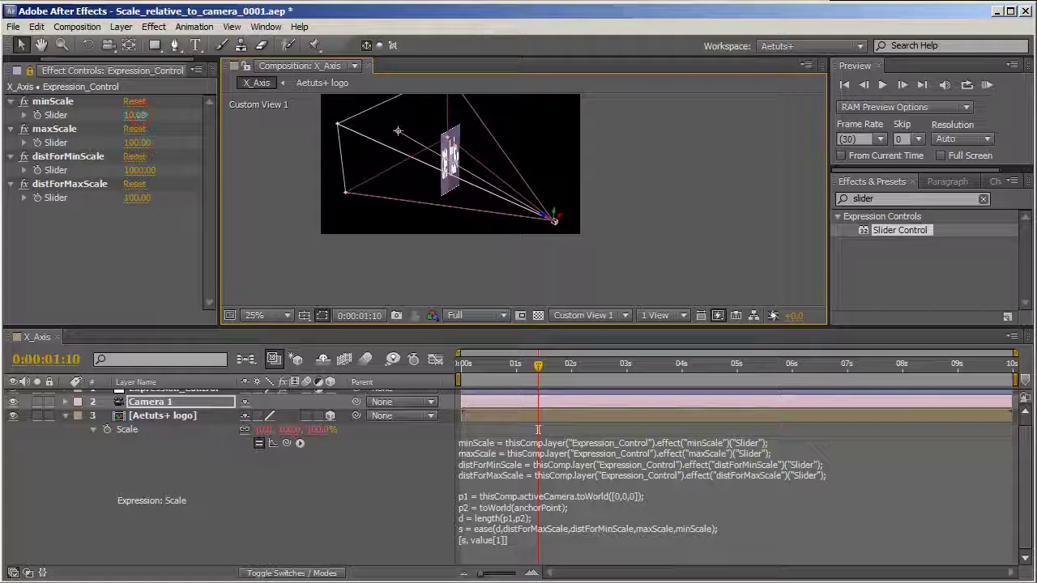
mouse_move(135, 115)
left_mouse_down()
mouse_move(168, 116)
mouse_move(140, 118)
mouse_move(140, 130)
left_mouse_up()
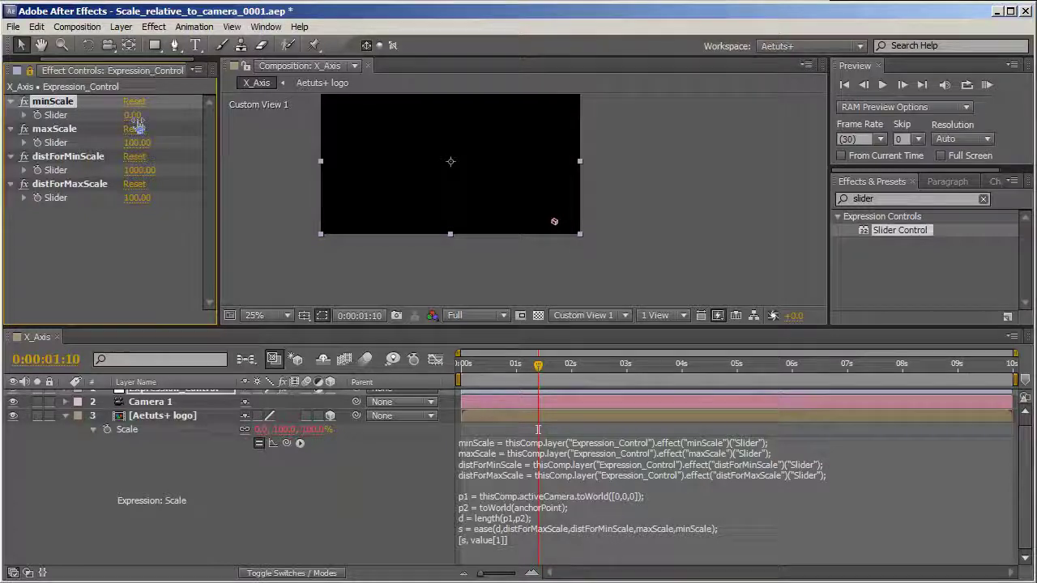
Go to 0:00:00:17 and move Camera 1 back toward the logo to test scaling with the new minScale value
left_click(500, 367)
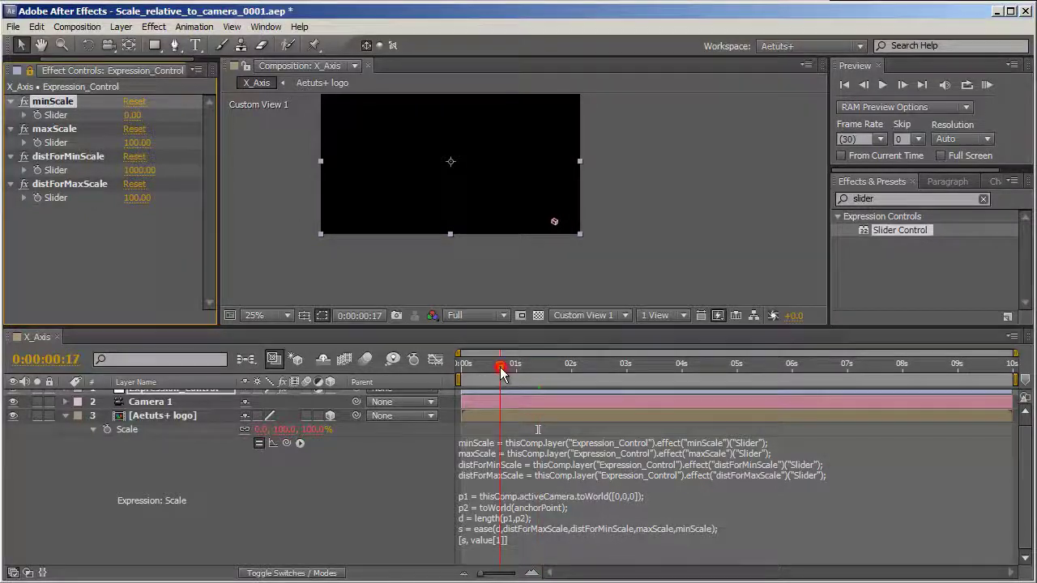
left_click(166, 415)
left_click(162, 402)
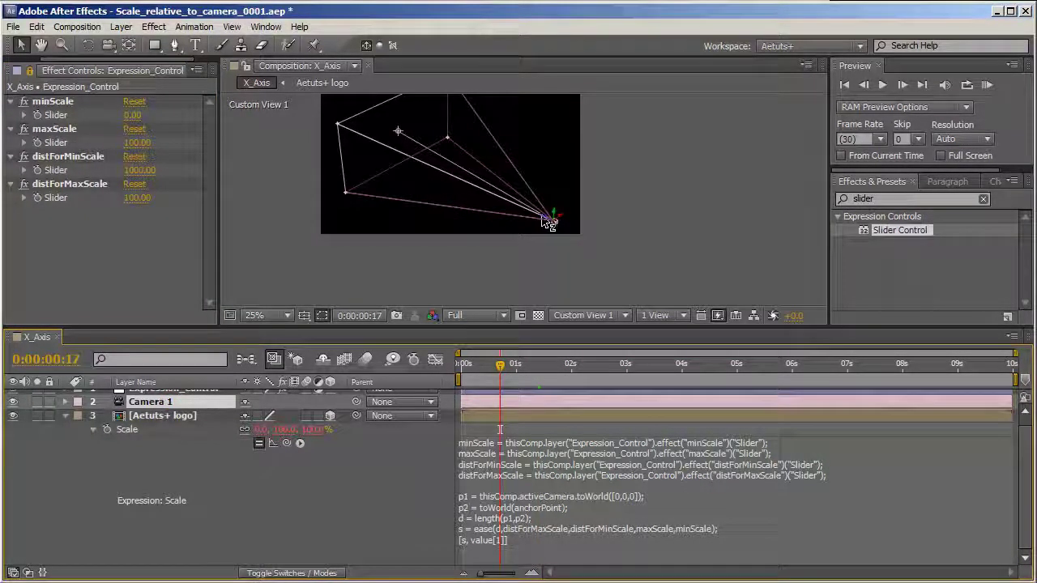
left_click_drag(538, 224, 461, 195)
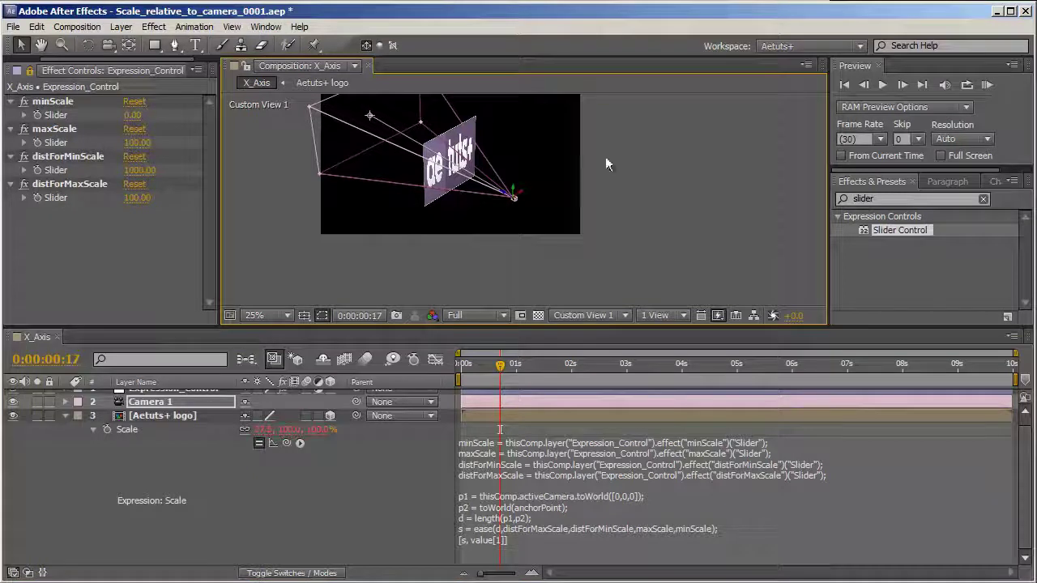
Move Camera 1 up to the Aetuts+ logo to test the maxScale value of 100, try lowering the maxScale slider, and undo that change
left_click(83, 129)
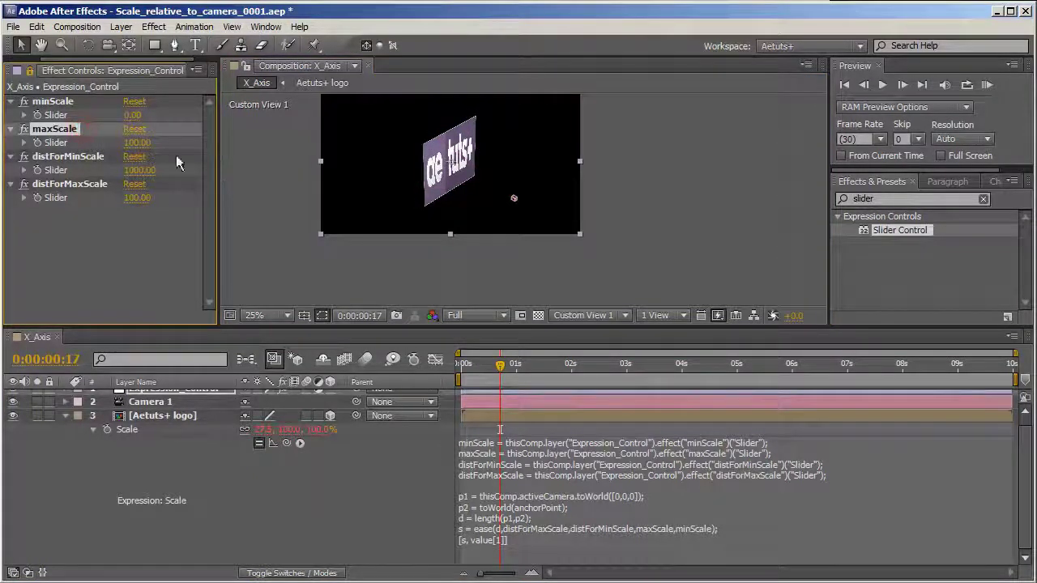
left_click(138, 143)
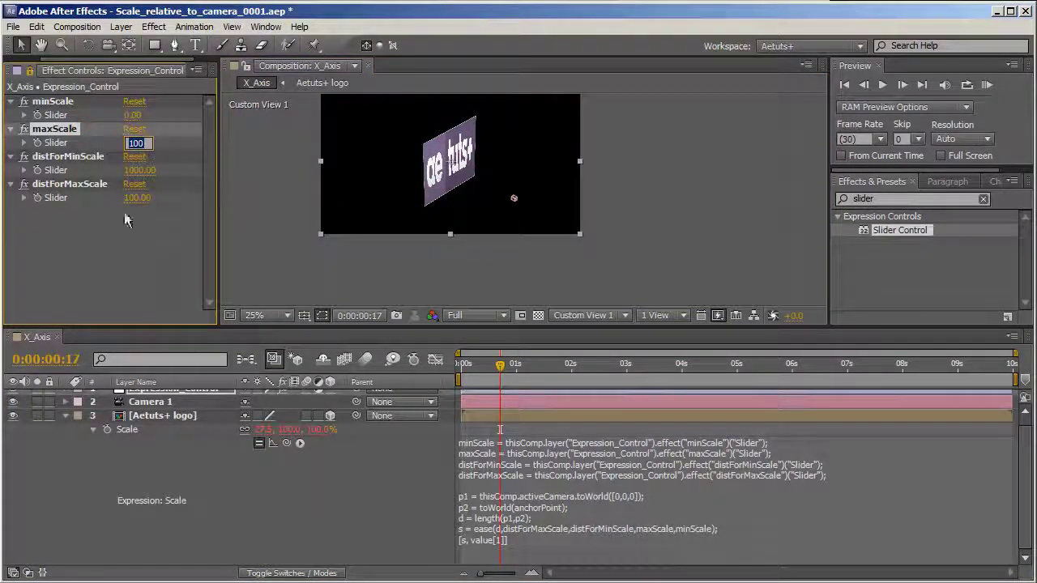
key("Return")
left_click(174, 388)
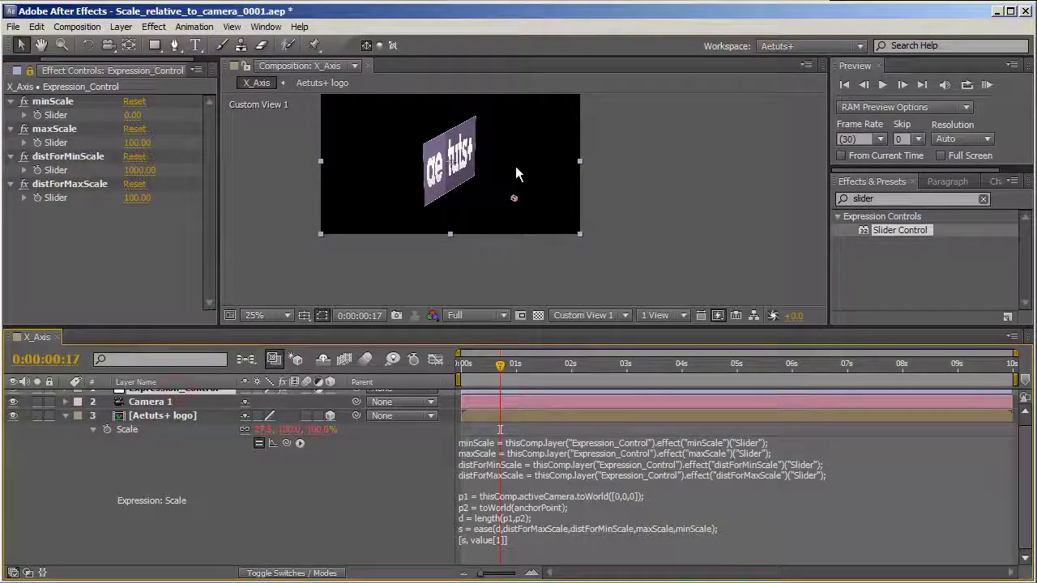
left_click(166, 402)
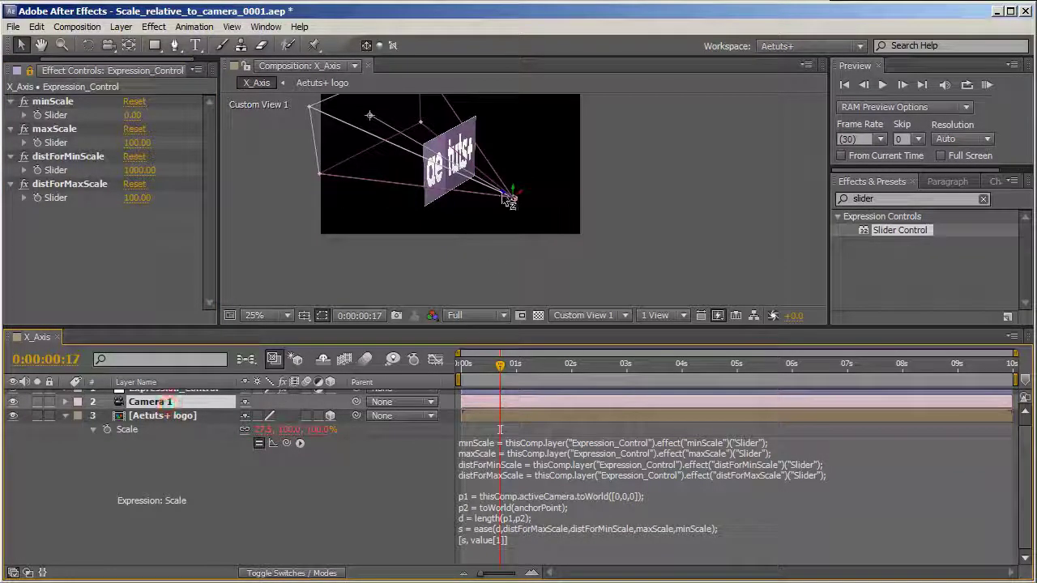
left_click_drag(512, 196, 449, 158)
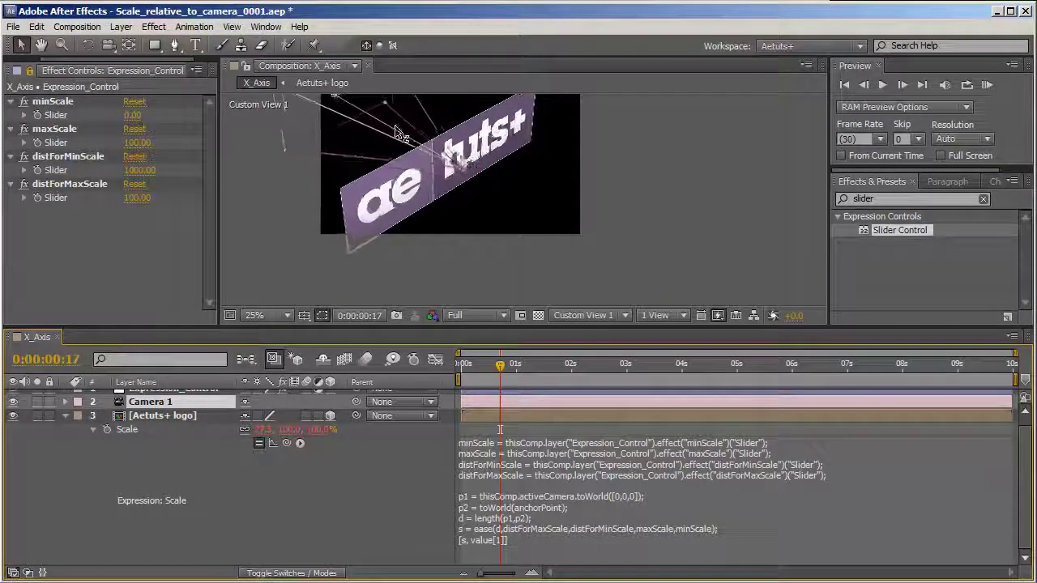
left_click_drag(132, 142, 57, 143)
key("ctrl+z")
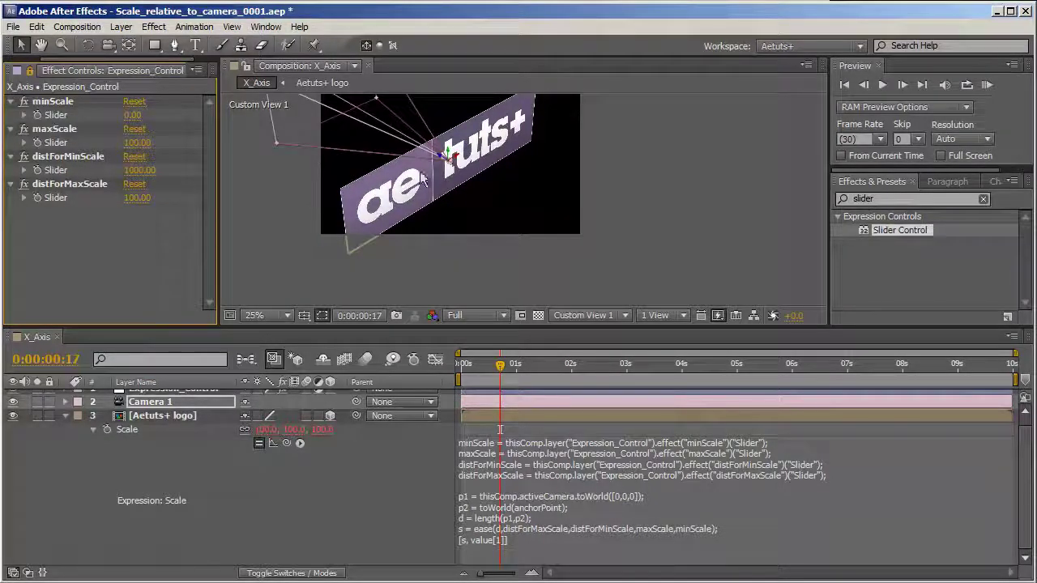
Move Camera 1 away from the Aetuts+ logo and set the minScale slider to 10 to test the smallest logo width
left_click_drag(444, 158, 520, 201)
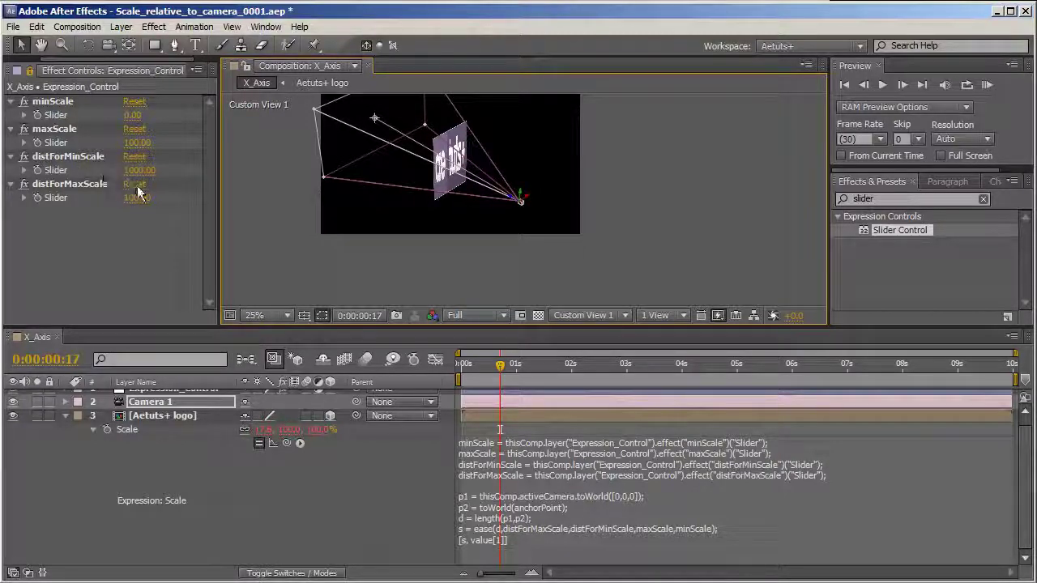
left_click_drag(527, 204, 551, 215)
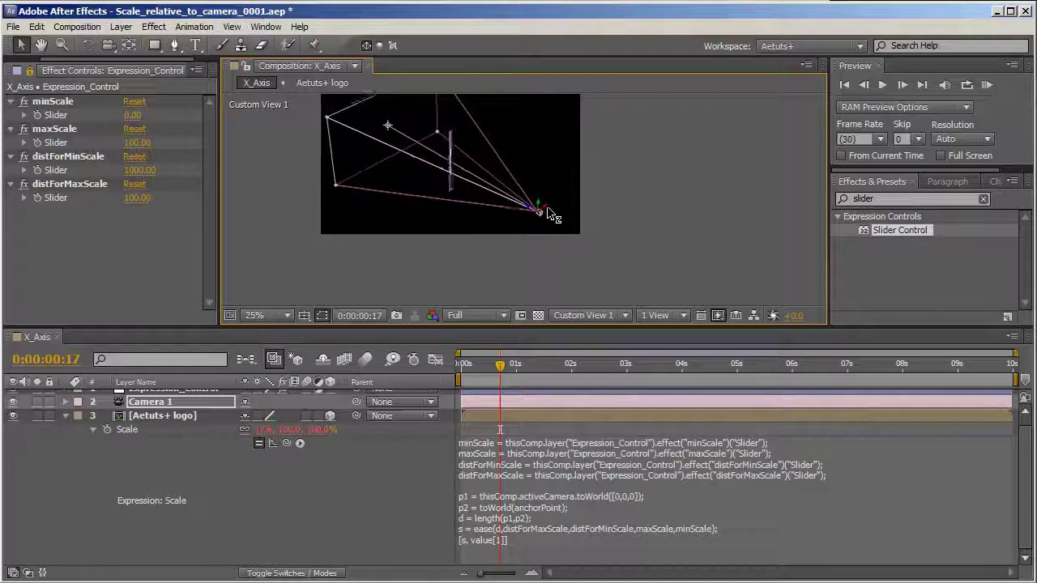
left_click(137, 116)
type("10")
key("Return")
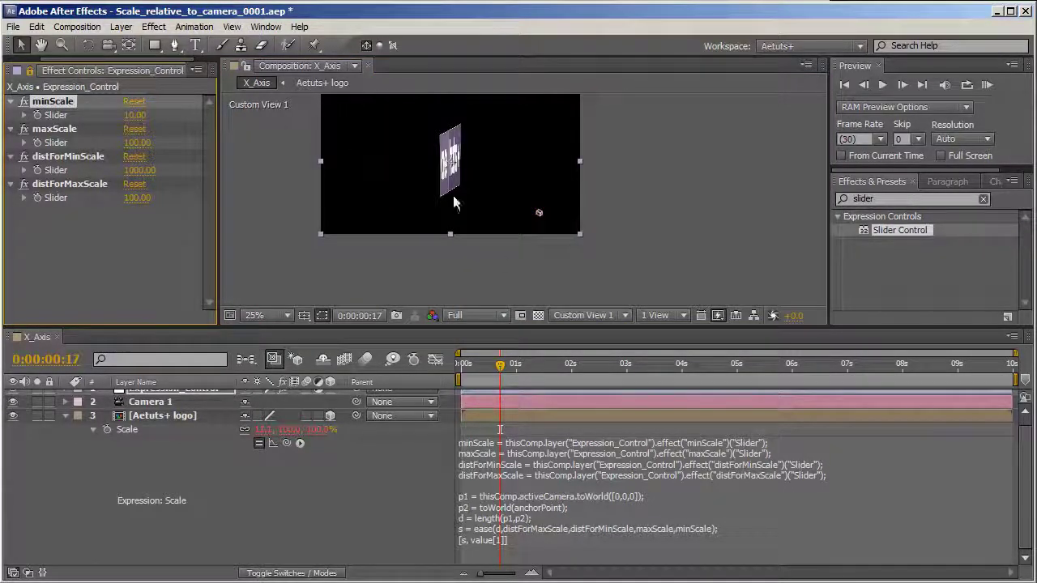
left_click(137, 403)
mouse_move(534, 205)
left_mouse_down()
mouse_move(551, 213)
mouse_move(535, 213)
left_mouse_up()
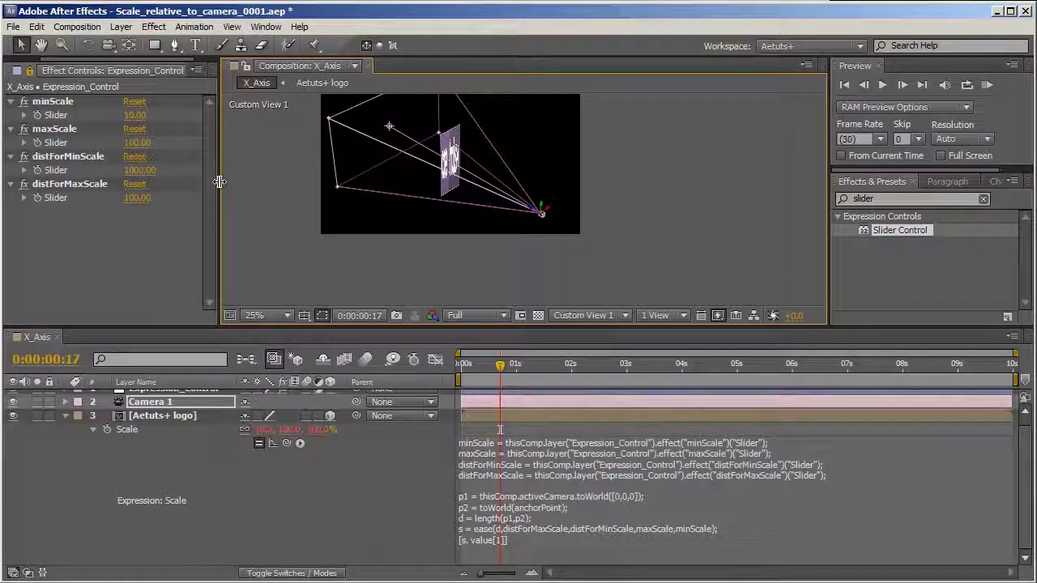
Set the distForMinScale slider to 500, test it by moving Camera 1 toward the logo, and undo the camera move
left_click(139, 170)
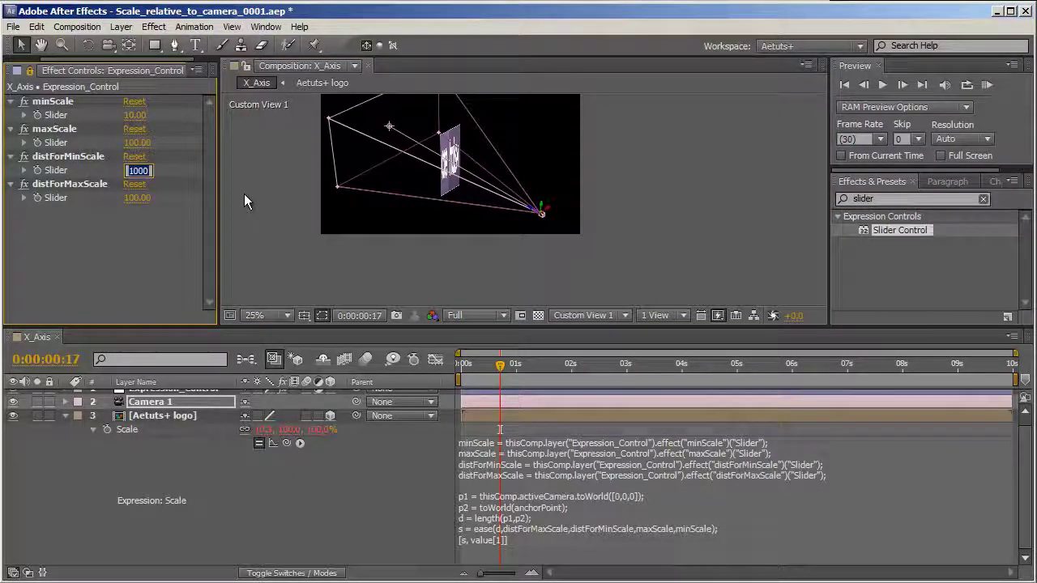
type("500")
key("Return")
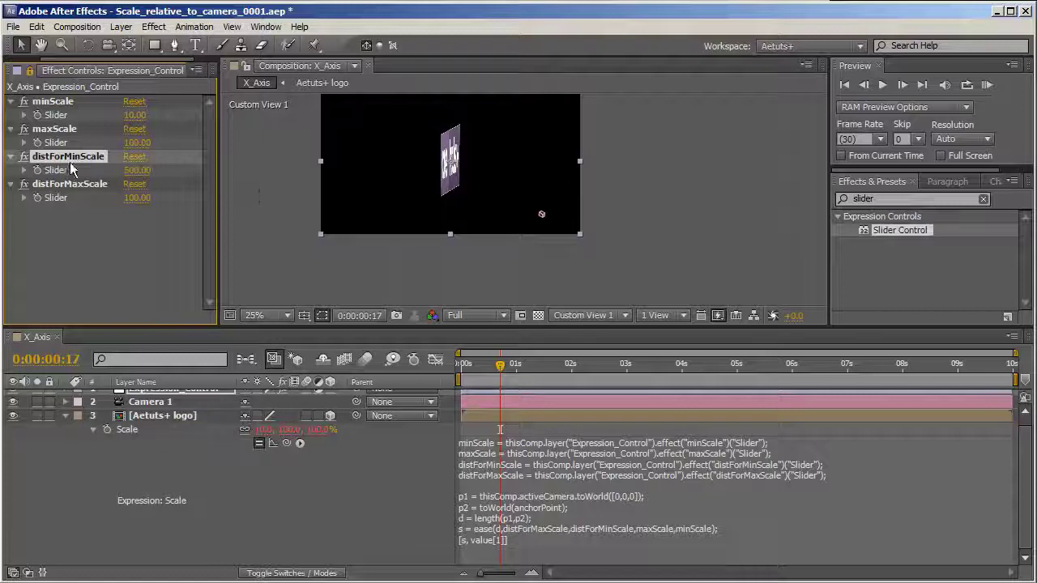
left_click(68, 159)
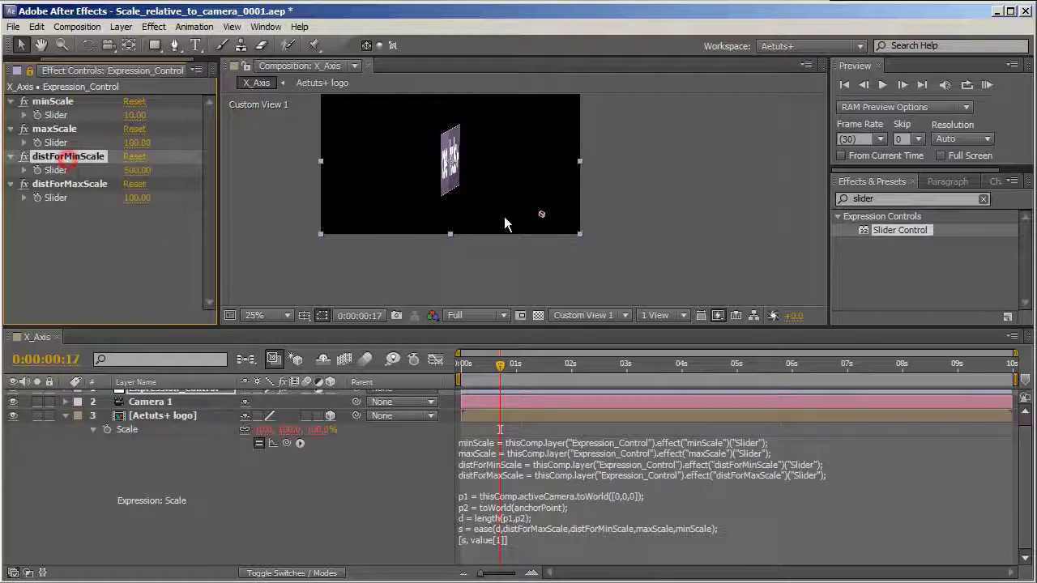
left_click(152, 402)
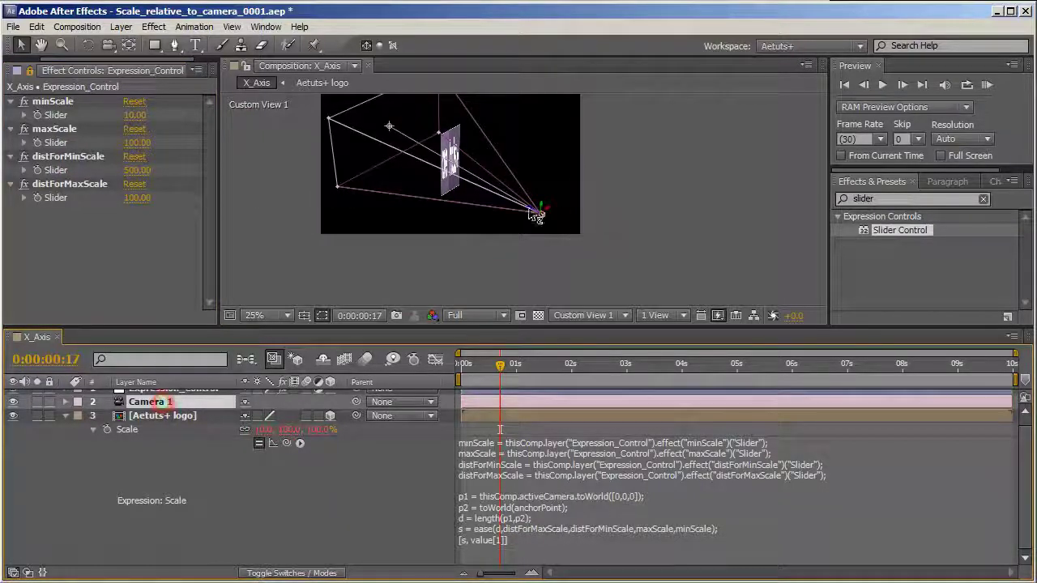
left_click_drag(525, 209, 438, 161)
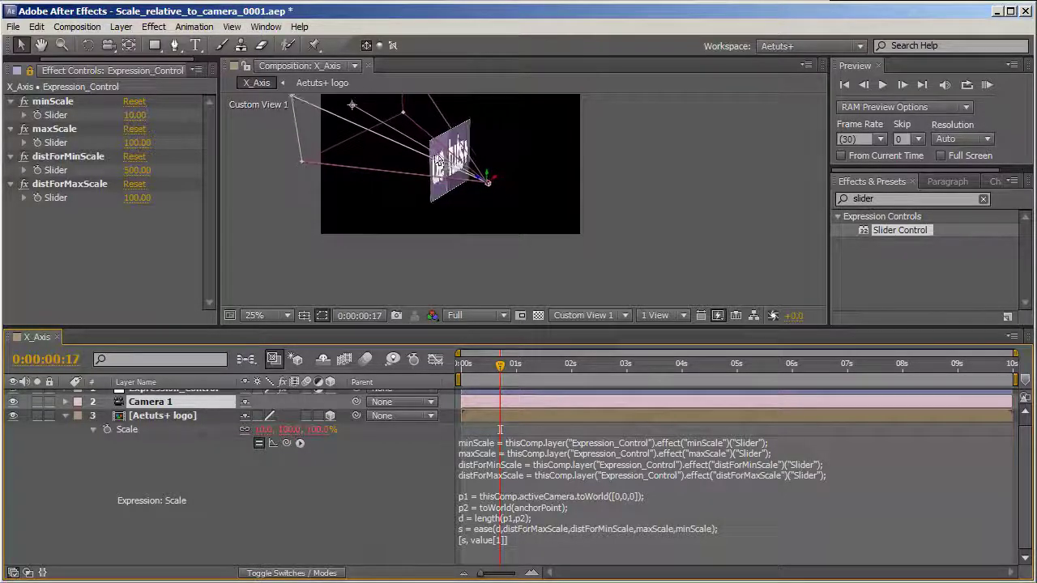
key("ctrl+z")
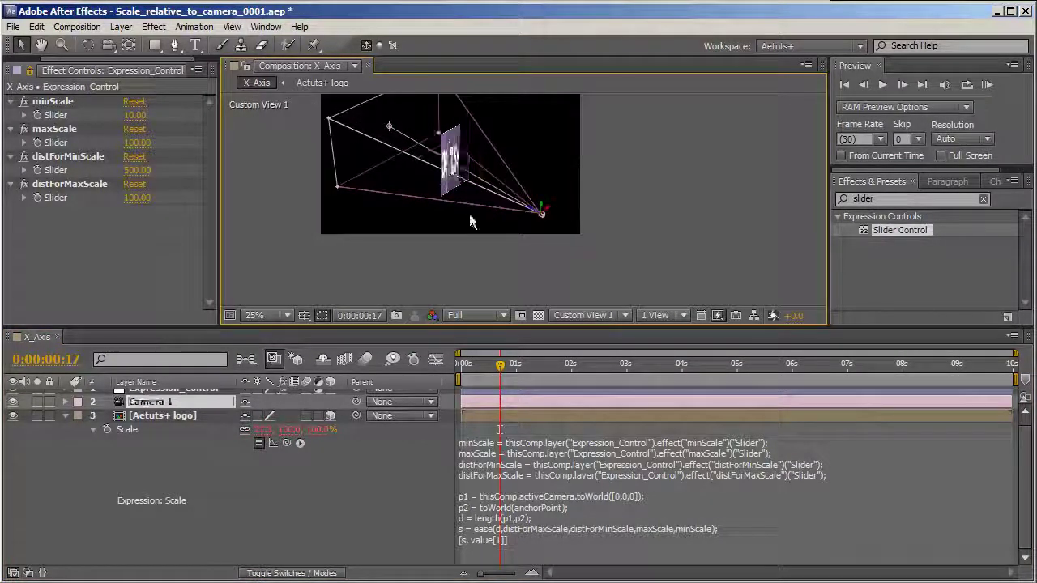
Try a distForMinScale slider value of 2000 and move Camera 1 farther from the logo to test it
left_click(136, 170)
type("2000")
key("Return")
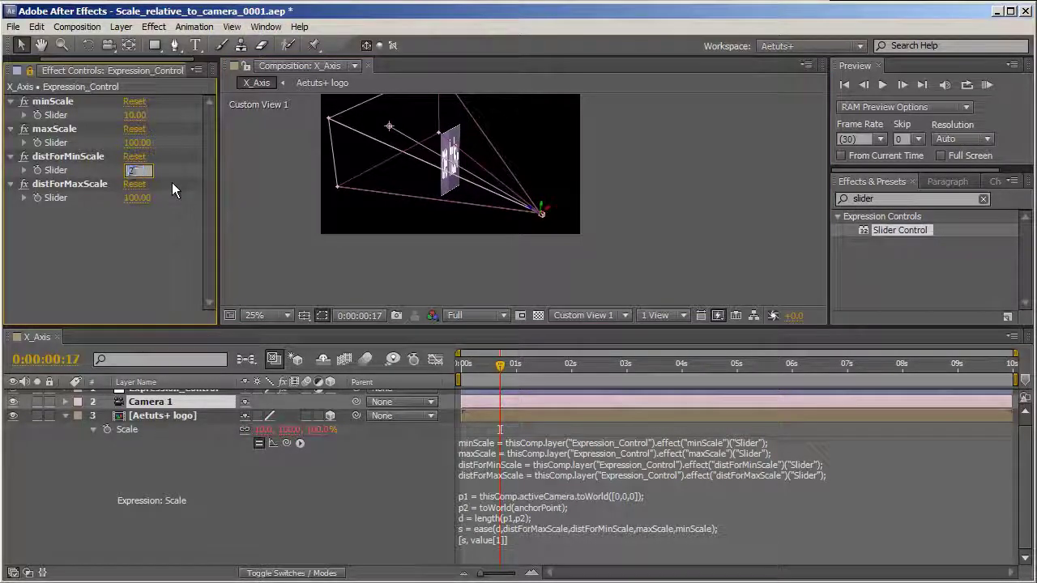
left_click(146, 402)
left_click_drag(535, 212, 666, 285)
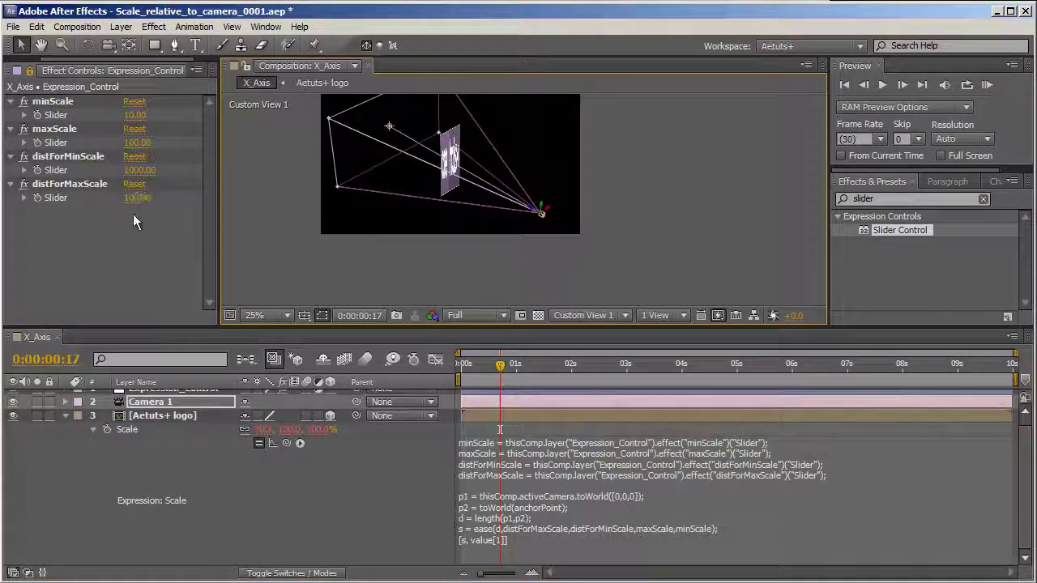
Set the distForMaxScale slider to 0 and move Camera 1 toward the logo to test the scaling
left_click(122, 235)
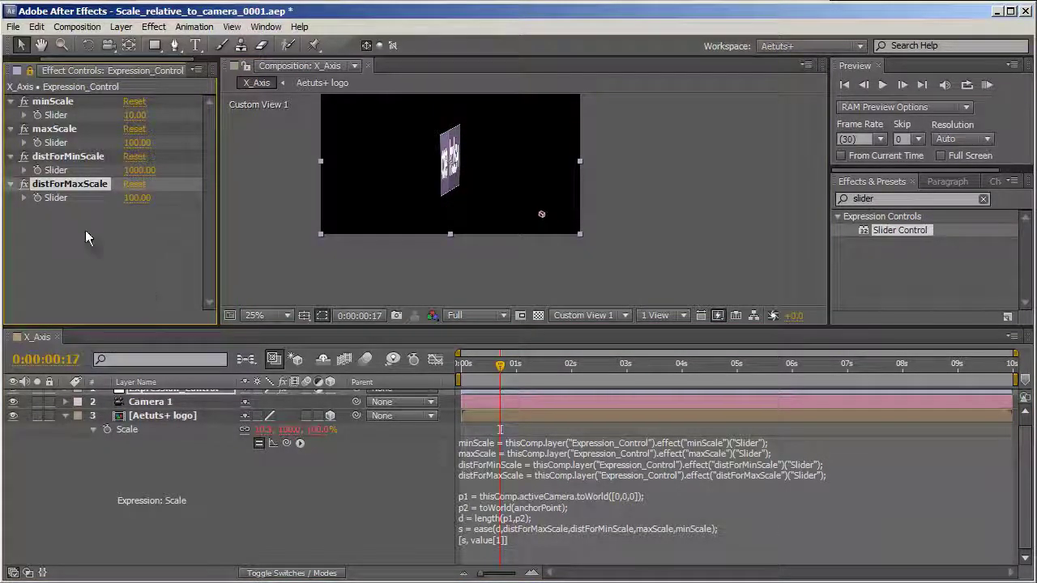
left_click(138, 199)
type("0")
key("Return")
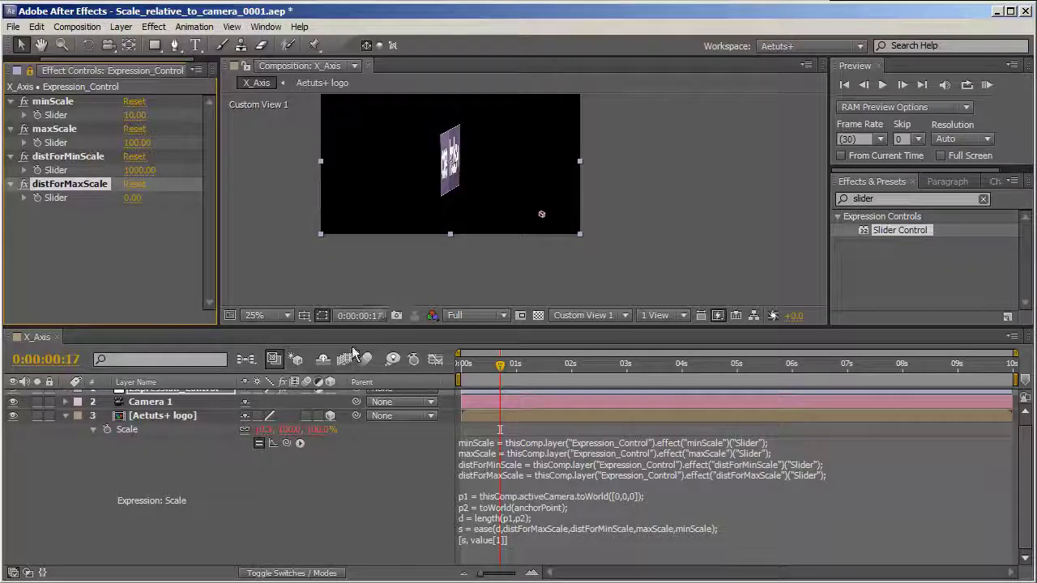
left_click(153, 401)
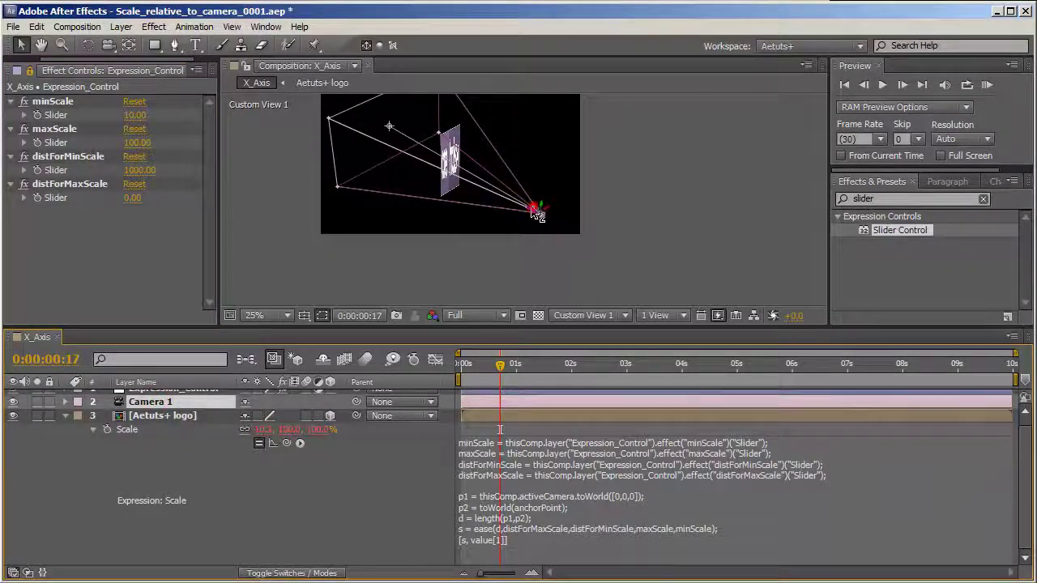
left_click_drag(541, 212, 494, 224)
Set the distForMaxScale slider to 500, test it by moving Camera 1 toward the logo, and save the project
left_click(135, 198)
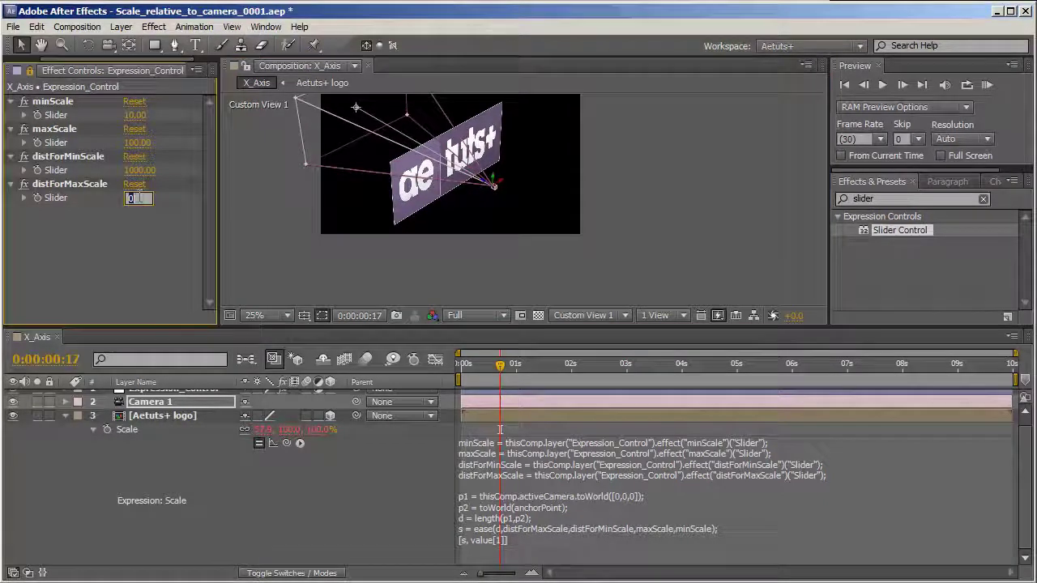
type("500")
key("Return")
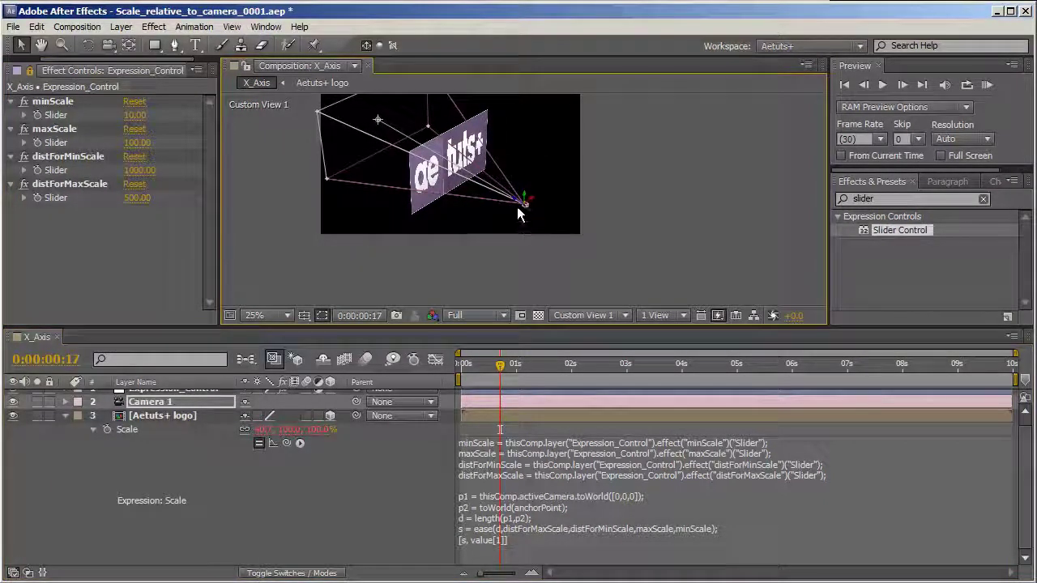
left_click_drag(518, 204, 490, 179)
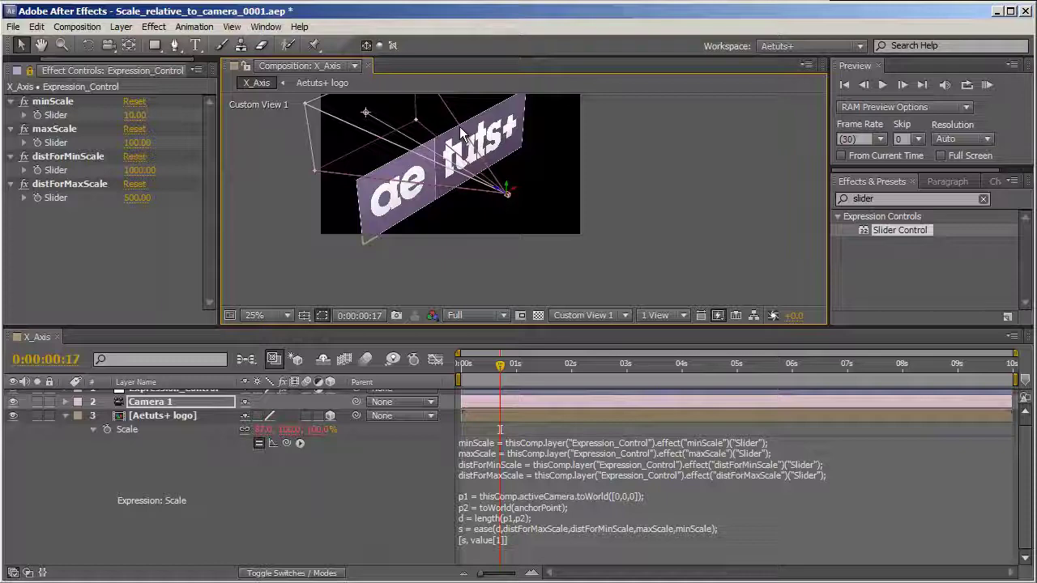
key("ctrl+s")
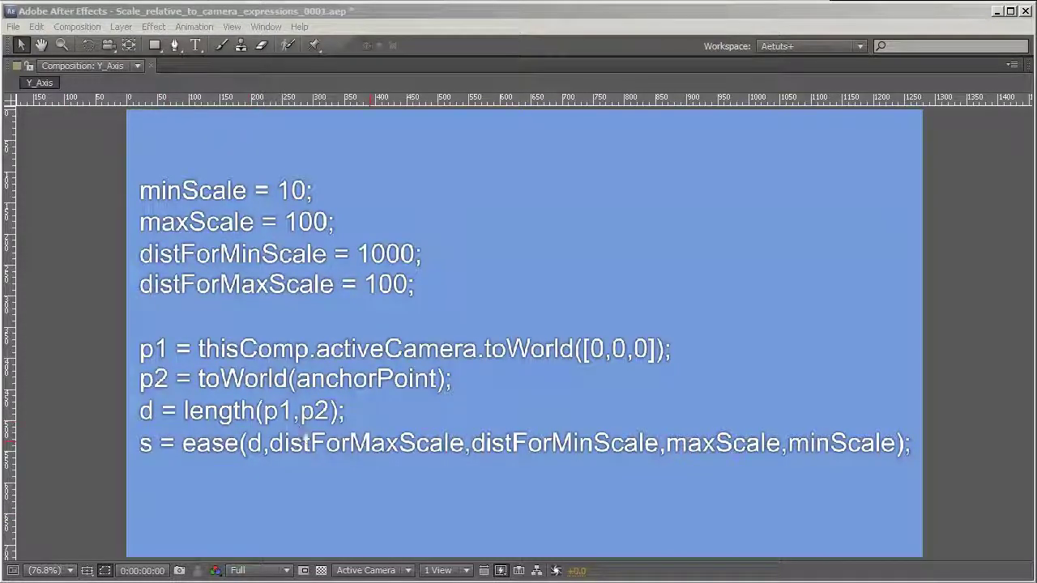
In the Y_Axis composition of the expressions project, add the text line "[s, value[0]]" below the ease line and save
left_click(371, 441)
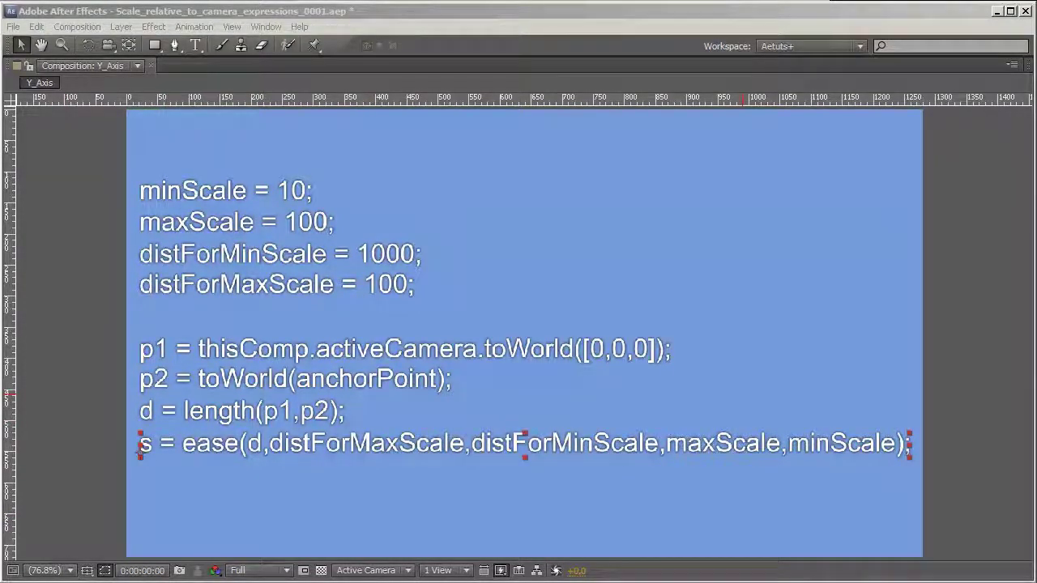
key("ctrl+a")
key("ctrl+shift+a")
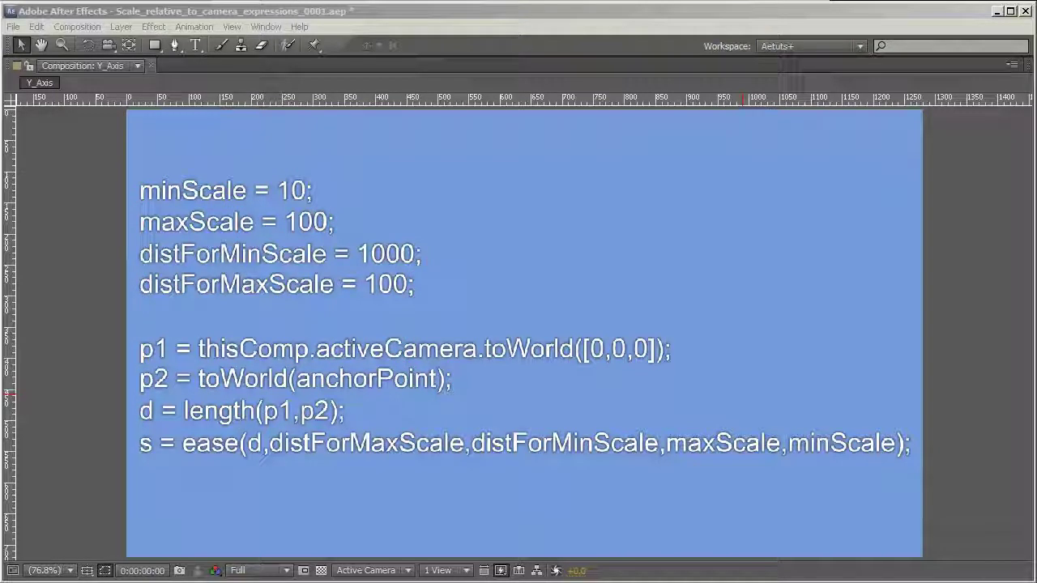
key("ctrl+v")
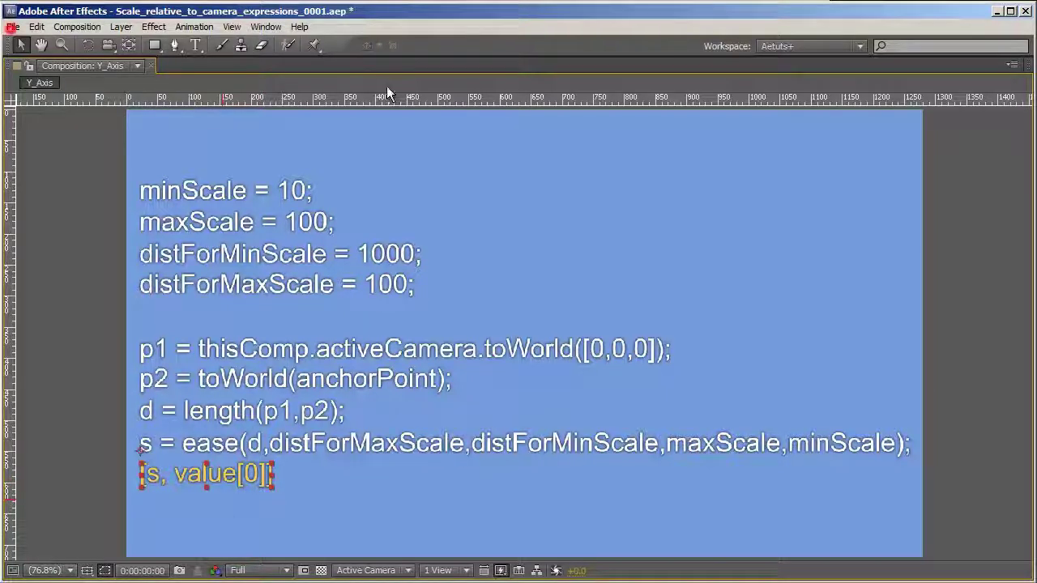
key("ctrl+s")
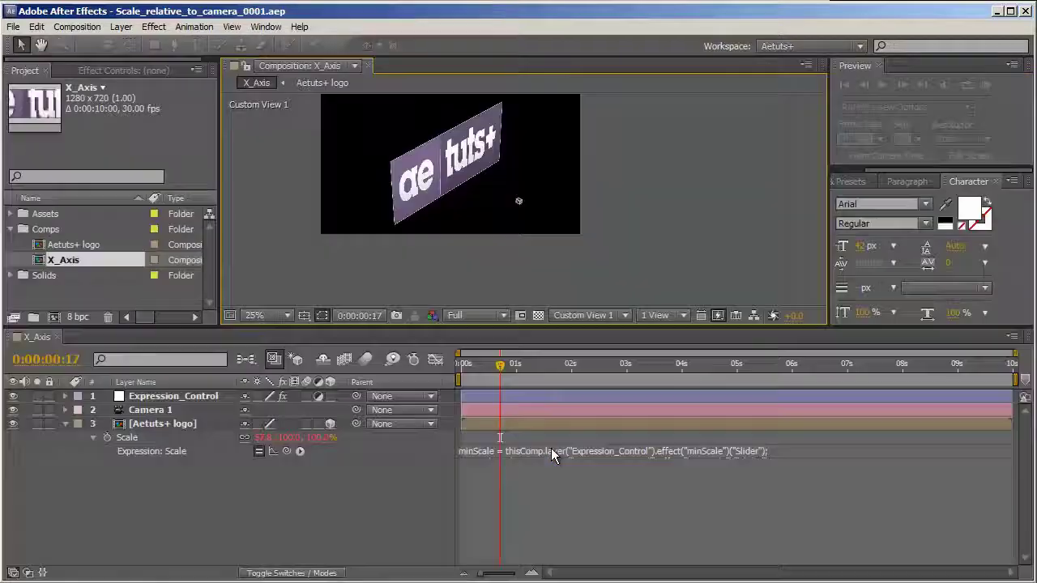
Go to 0:00:00:07, rewrite the last line of the Aetuts+ logo's Scale expression as [value[1],s], and commit it
left_click(547, 451)
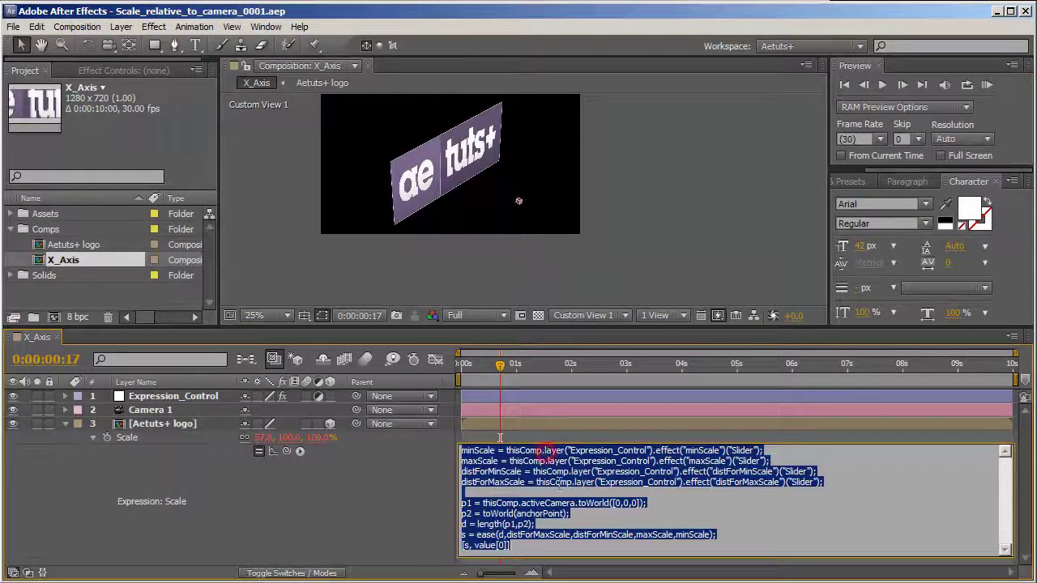
left_click(418, 530)
left_click(473, 547)
left_click(466, 546)
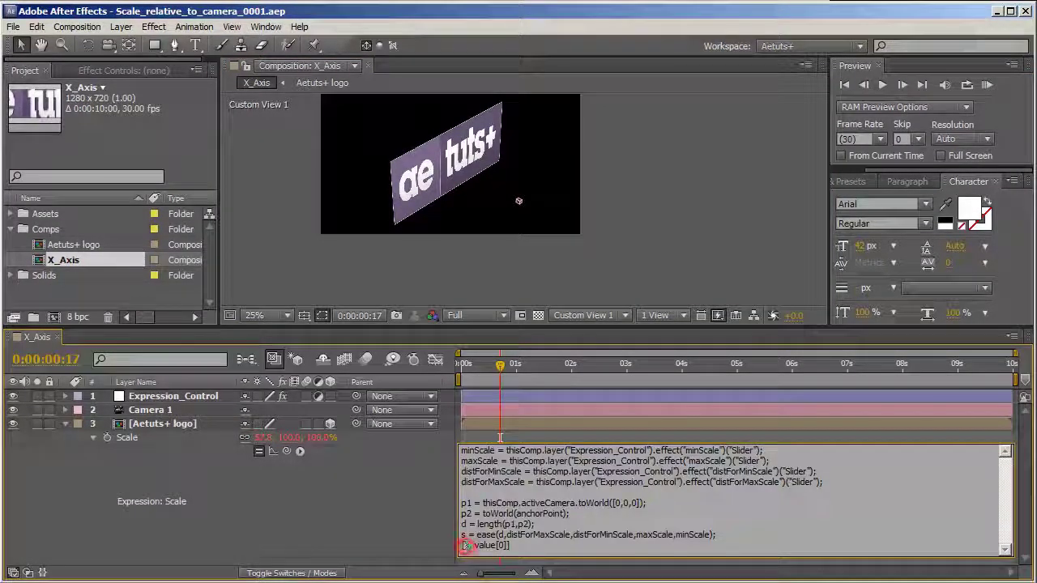
left_click(477, 367)
left_click(467, 547)
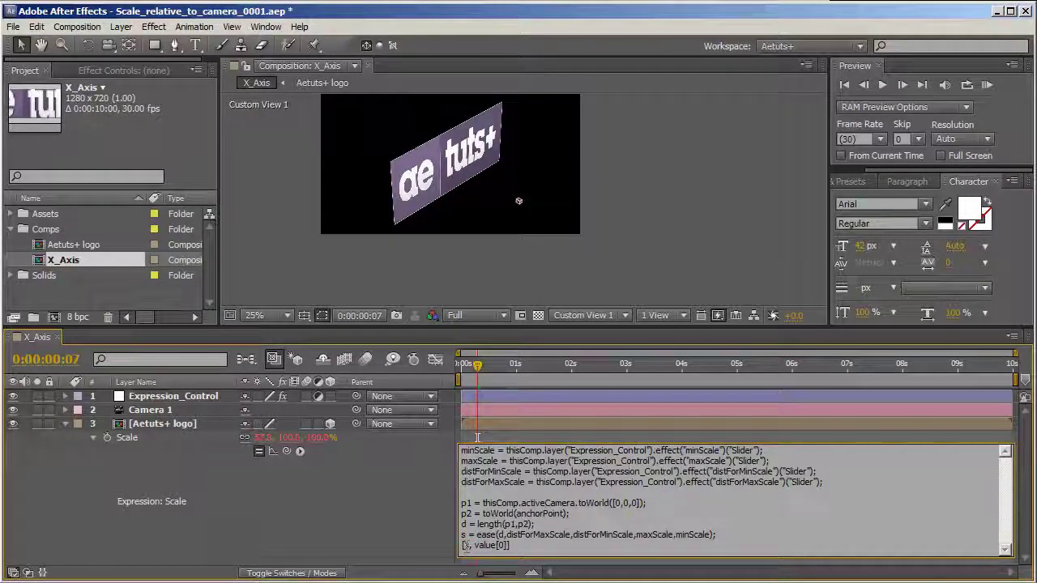
key("shift+Right")
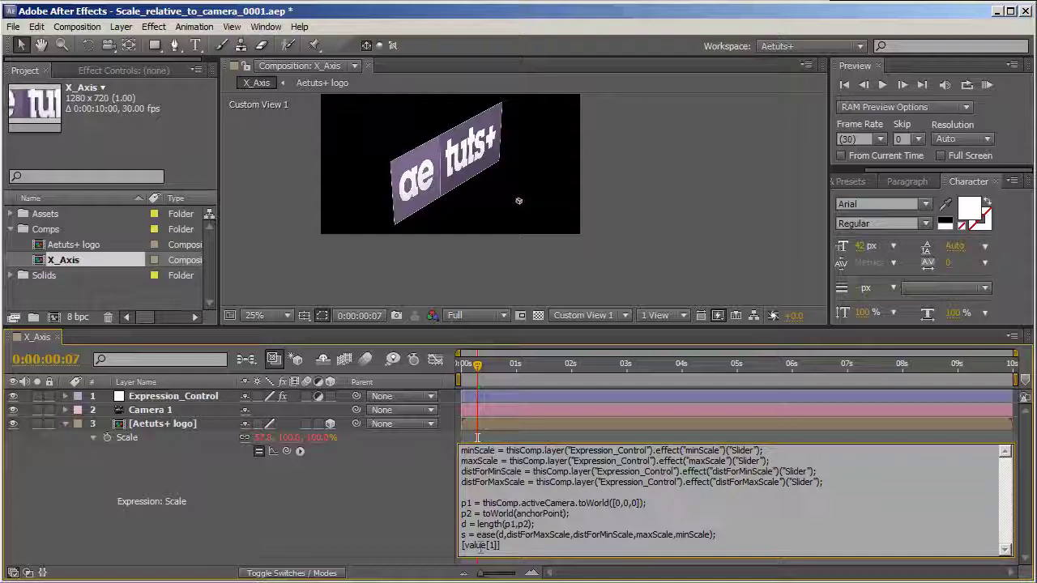
type("s")
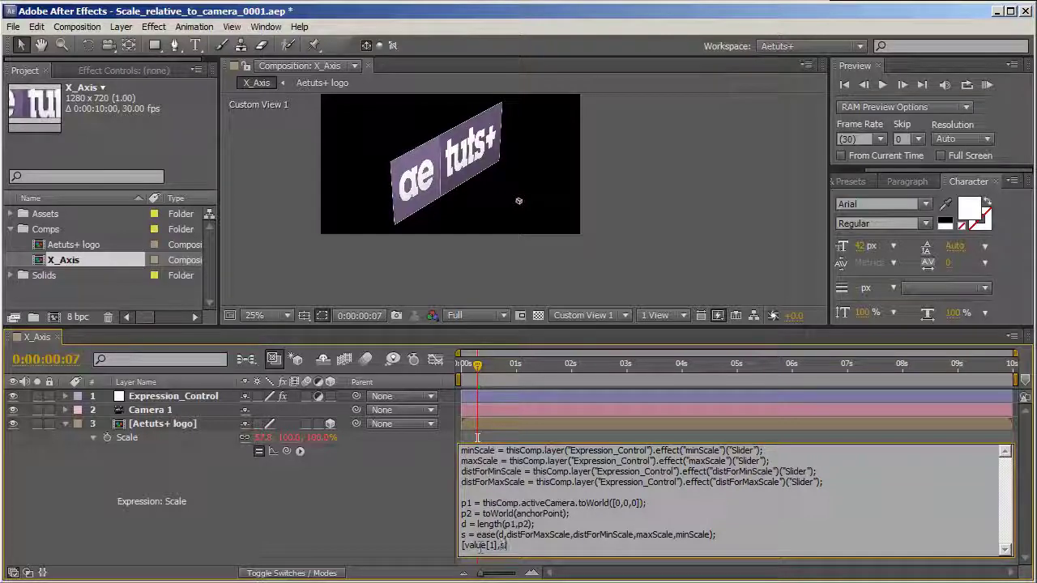
left_click(408, 520)
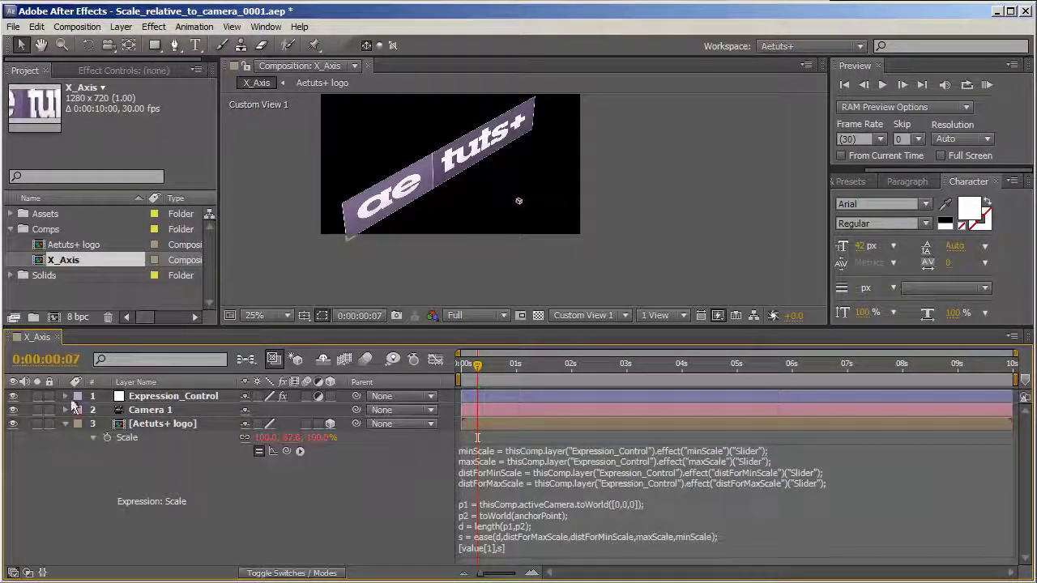
Move Camera 1 relative to the logo to test the Y-axis scaling, and save the project
left_click(142, 410)
left_click_drag(515, 203, 534, 219)
left_click_drag(446, 162, 500, 225)
left_click(121, 396)
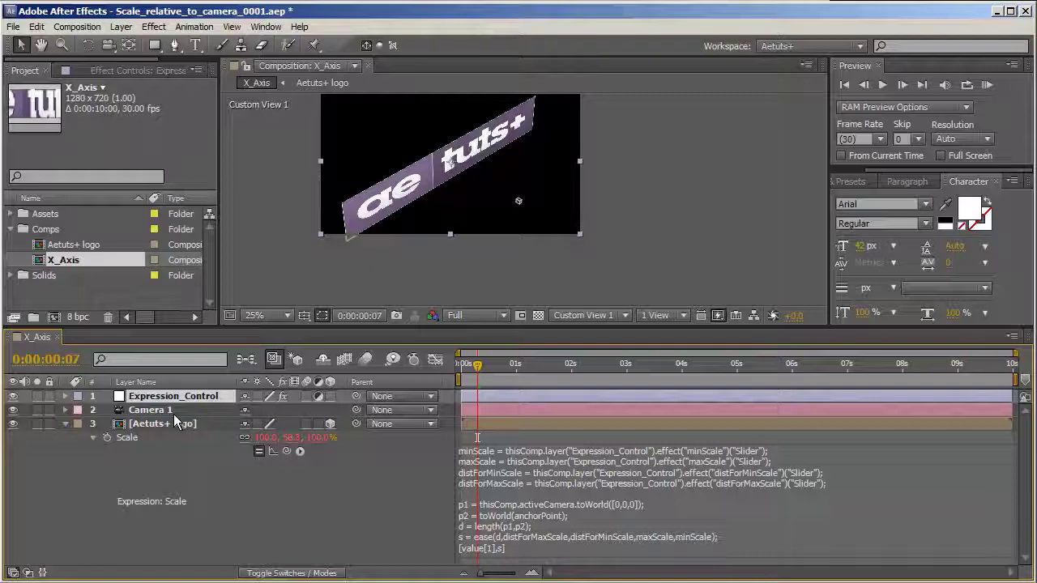
key("ctrl+s")
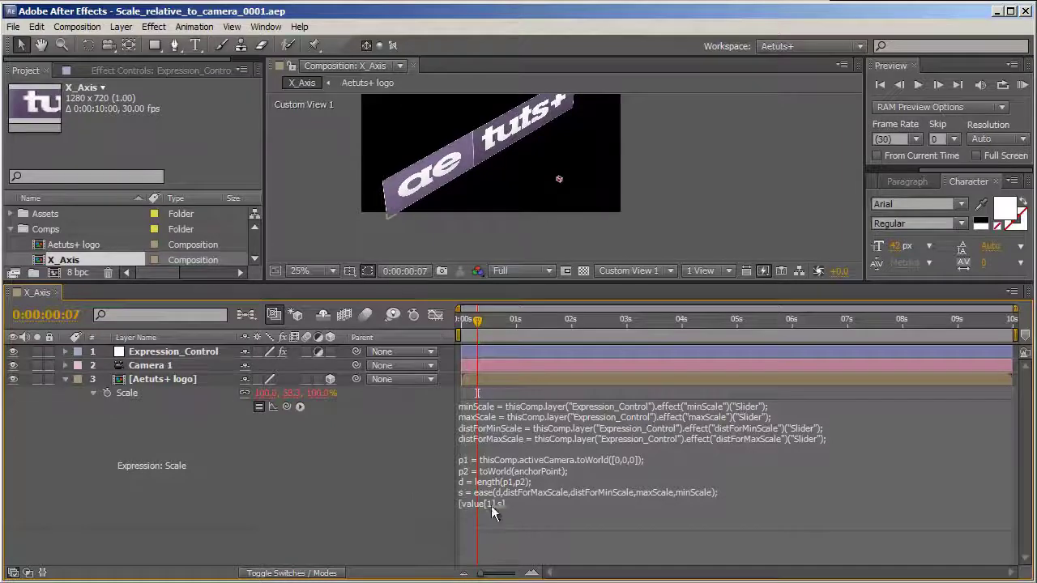
Rewrite the last line of the Aetuts+ logo's Scale expression as [value[0],value[1],s] and commit it
left_click(494, 501)
left_click_drag(496, 500, 465, 502)
key("ctrl+c")
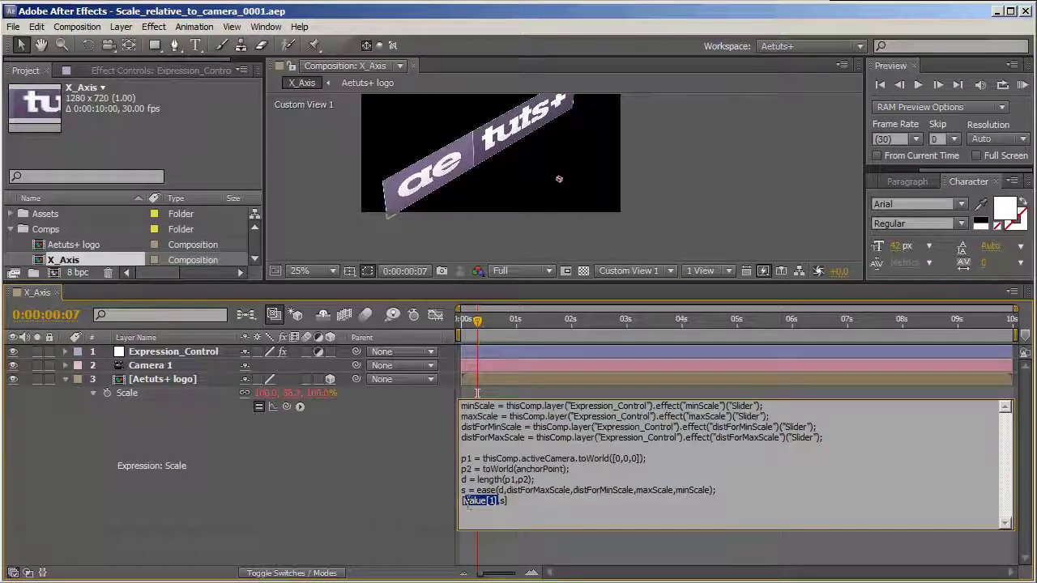
left_click(469, 502)
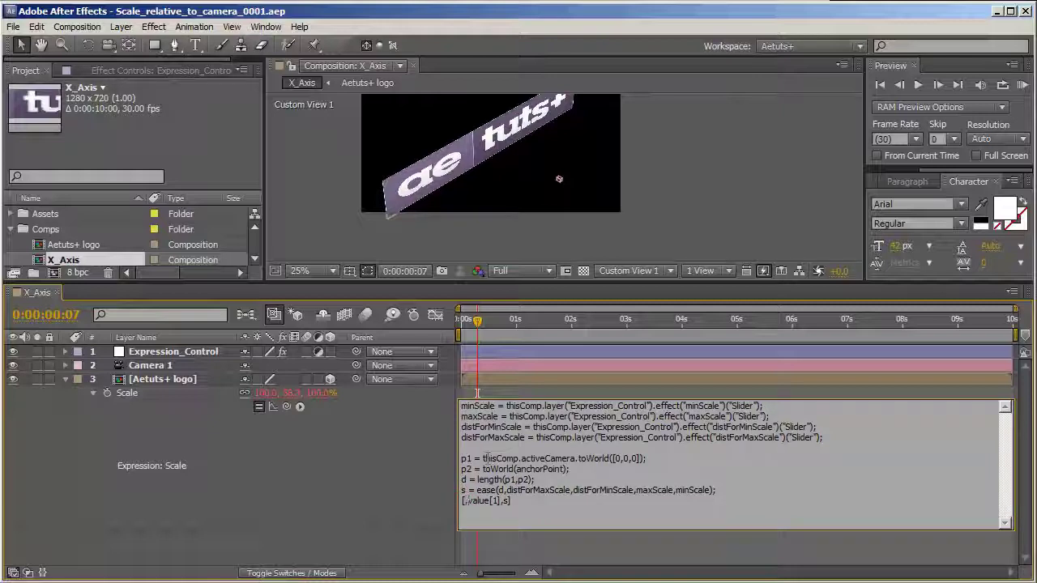
key("ctrl+v")
type("0")
left_click(289, 478)
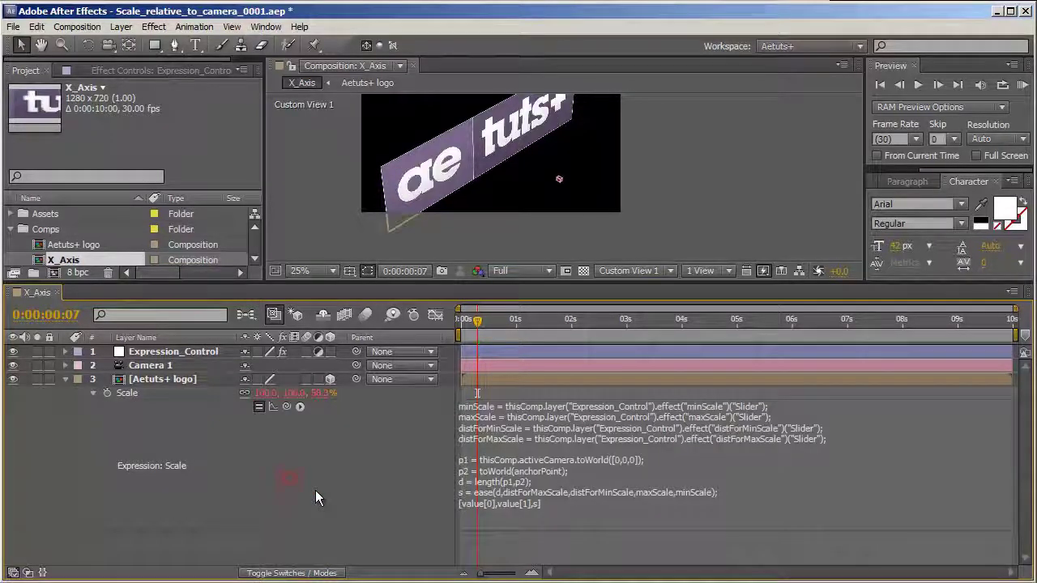
Move Camera 1 away from the logo and back toward it to test the Z-axis scaling, saving the project
left_click(162, 366)
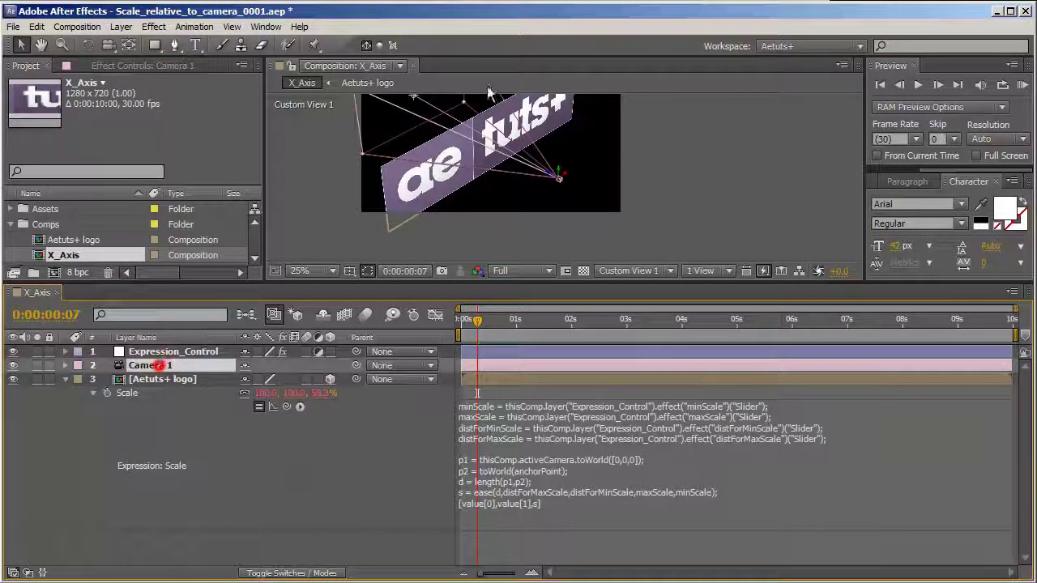
left_click_drag(555, 180, 602, 226)
left_click_drag(589, 284, 645, 336)
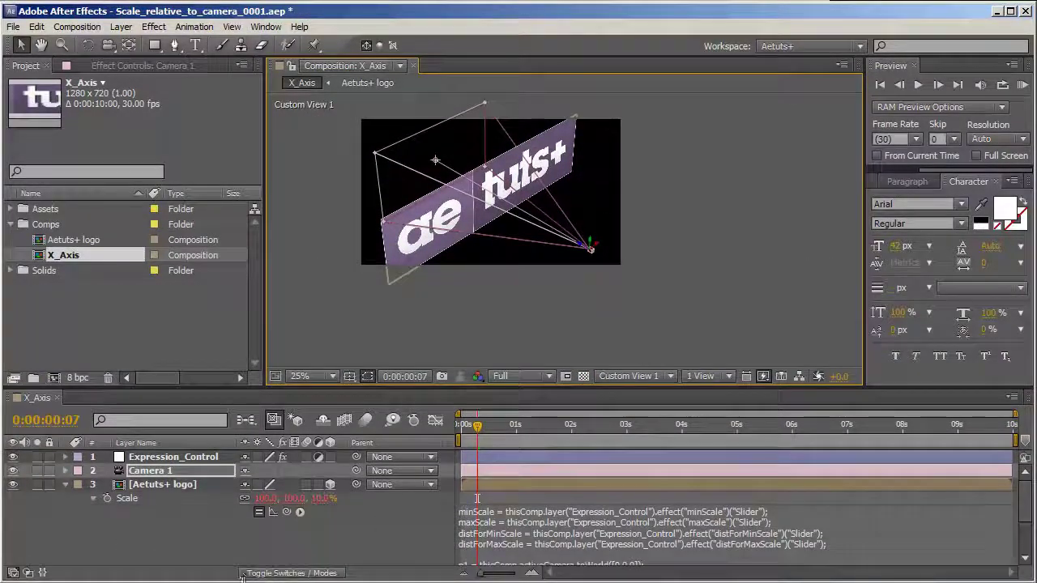
key("ctrl+s")
left_click(184, 486)
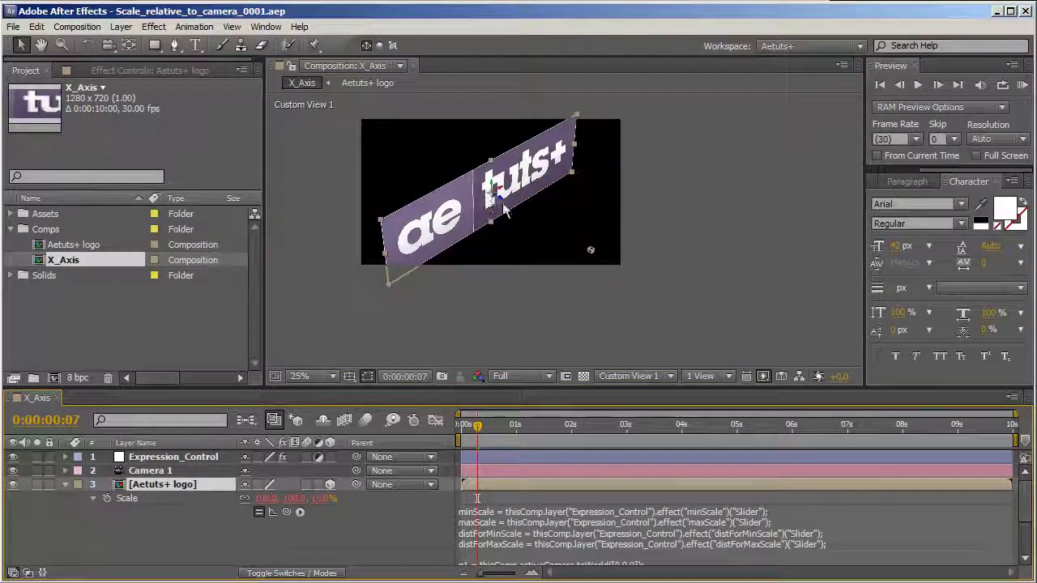
left_click(590, 249)
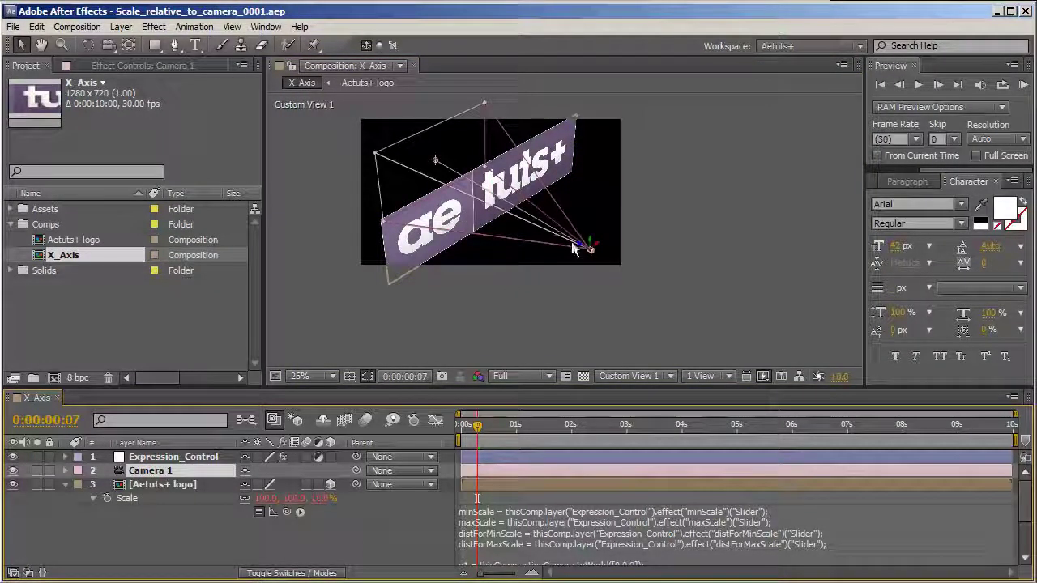
left_click_drag(573, 247, 460, 172)
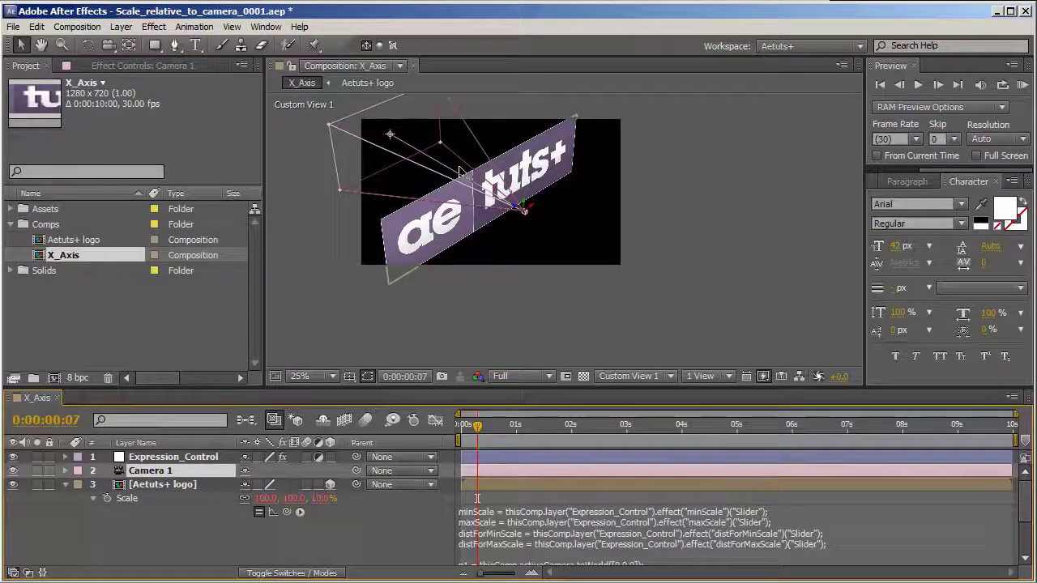
key("ctrl+s")
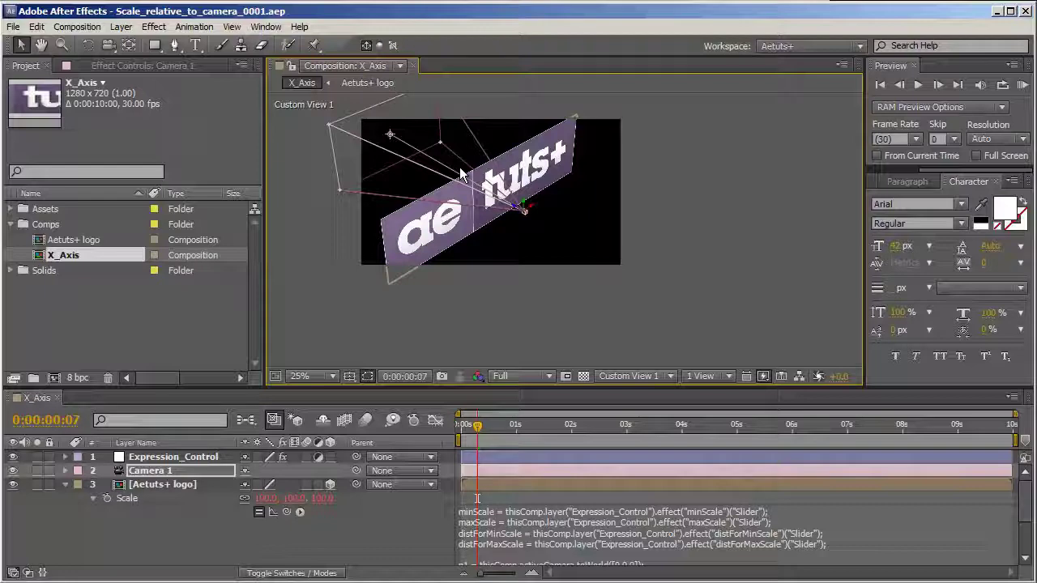
Pre-compose the Aetuts+ logo layer as "Aetuts+ logo_3D", leaving all attributes in X_Axis, and reveal its Scale expression back in X_Axis
left_click(169, 486)
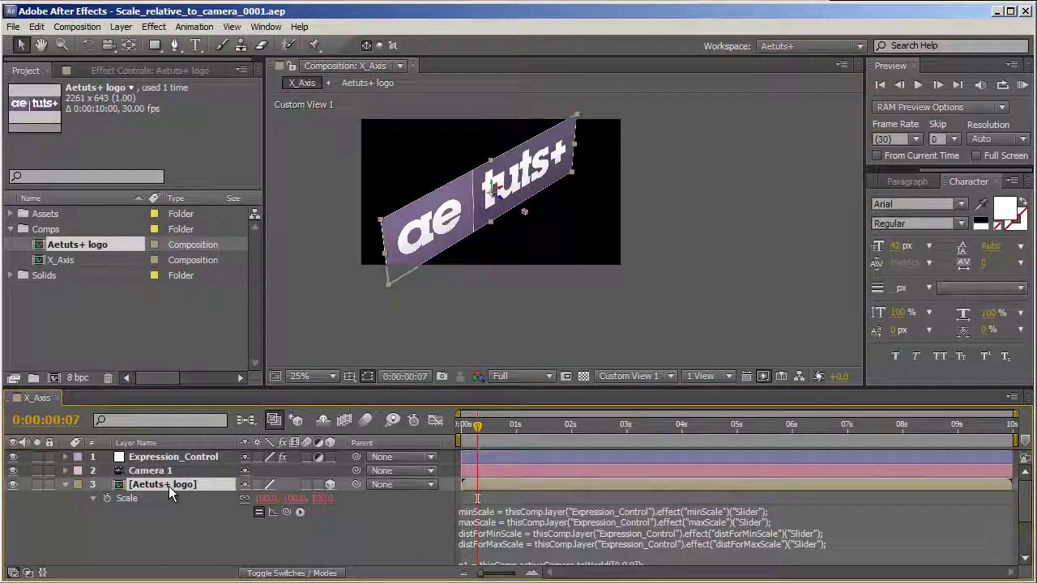
key("ctrl+shift+c")
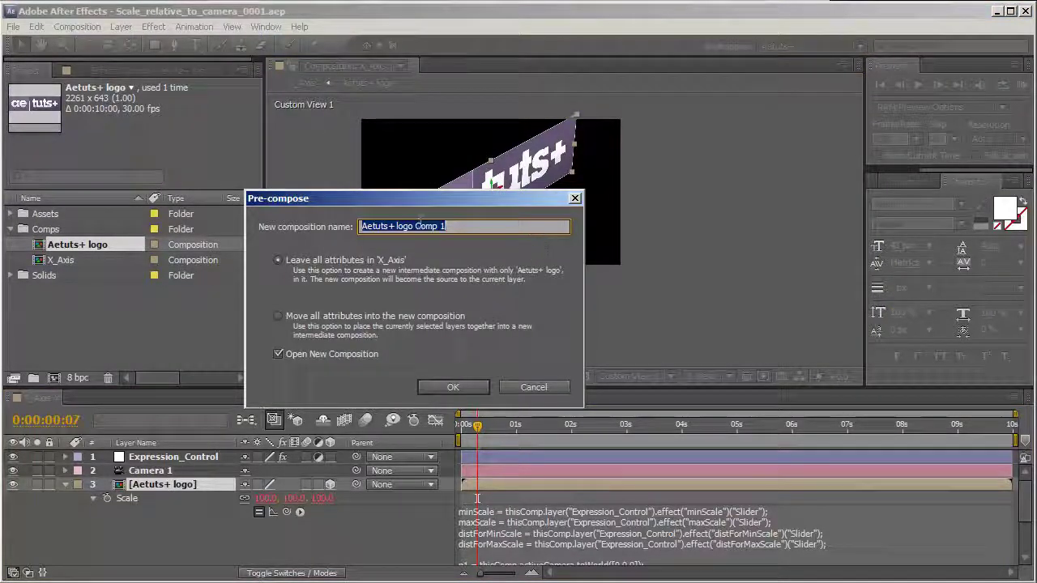
left_click(416, 226)
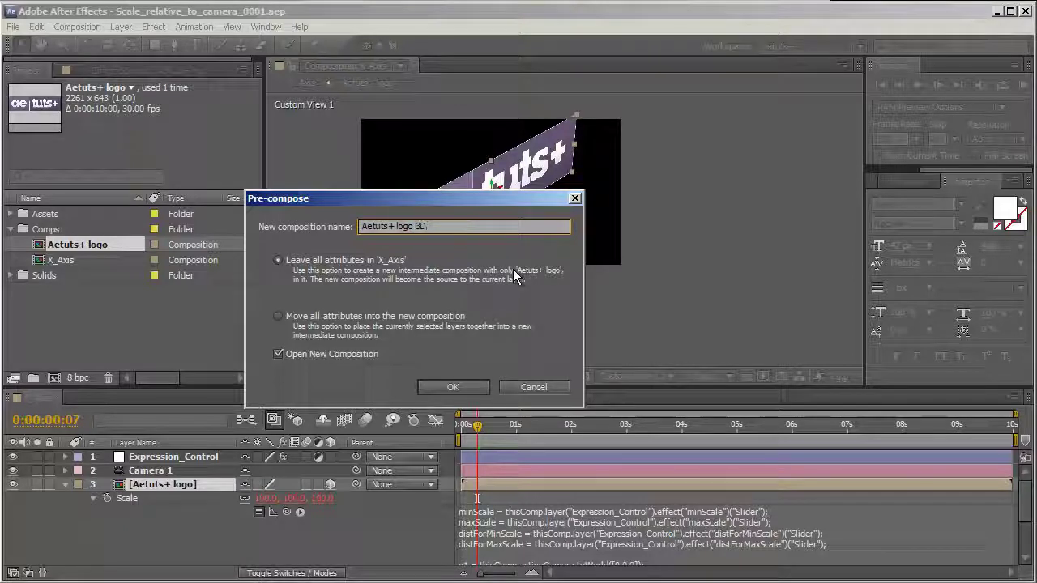
type("_")
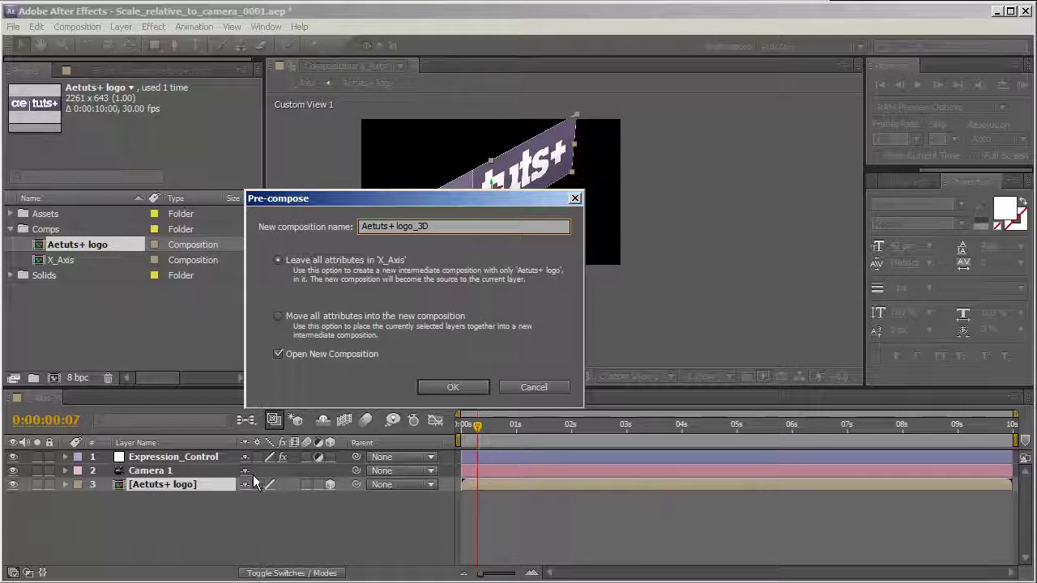
left_click(454, 387)
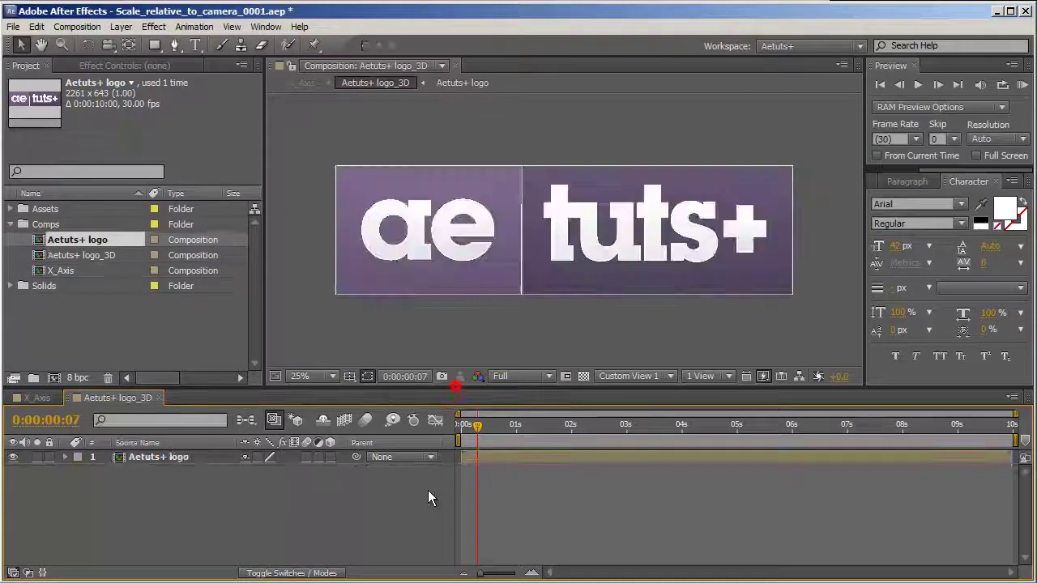
left_click(51, 395)
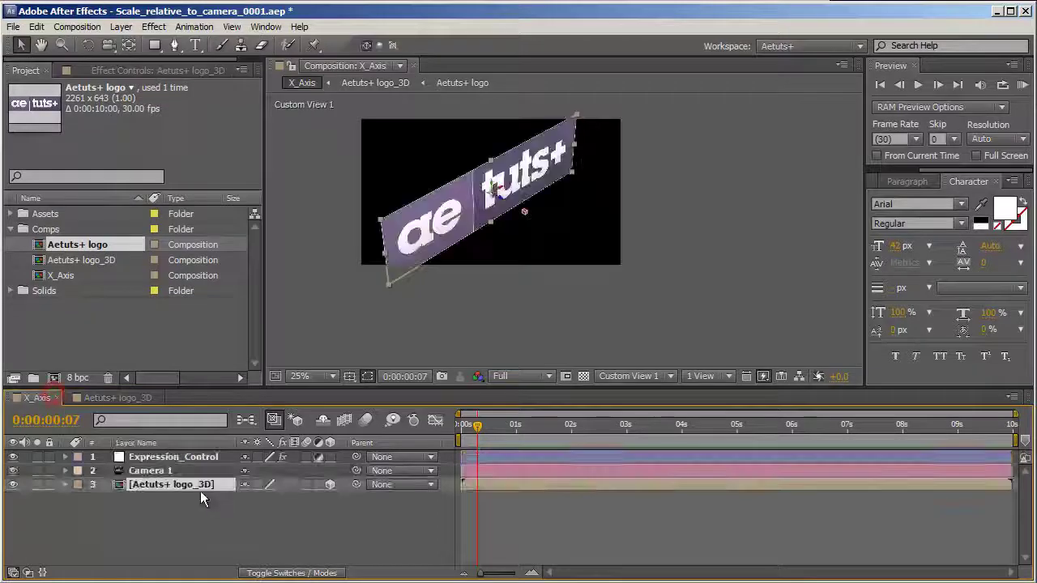
key("ctrl+v")
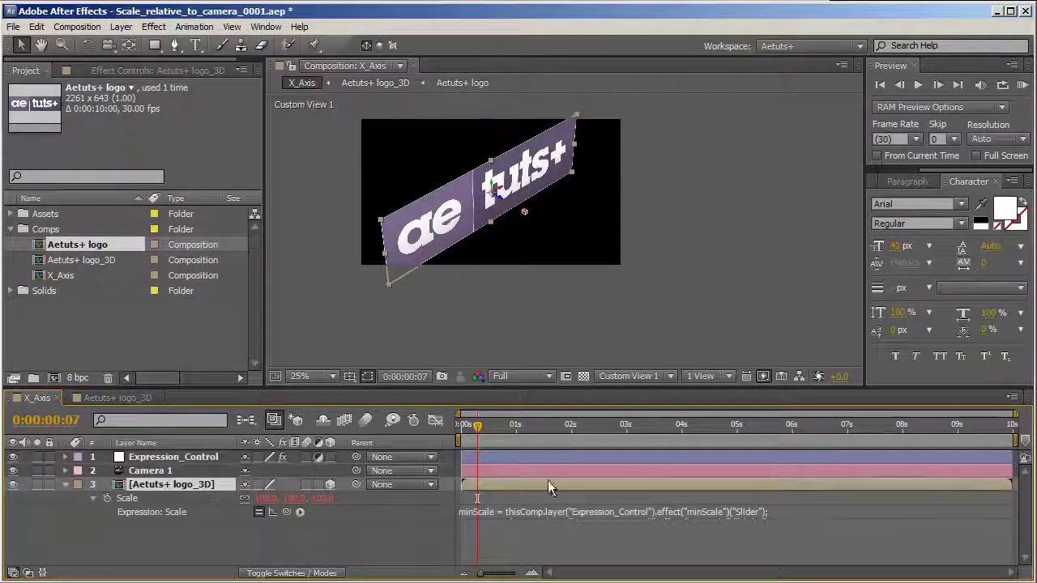
In the Aetuts+ logo_3D composition, turn the Aetuts+ logo layer into a 3D layer
left_click(117, 398)
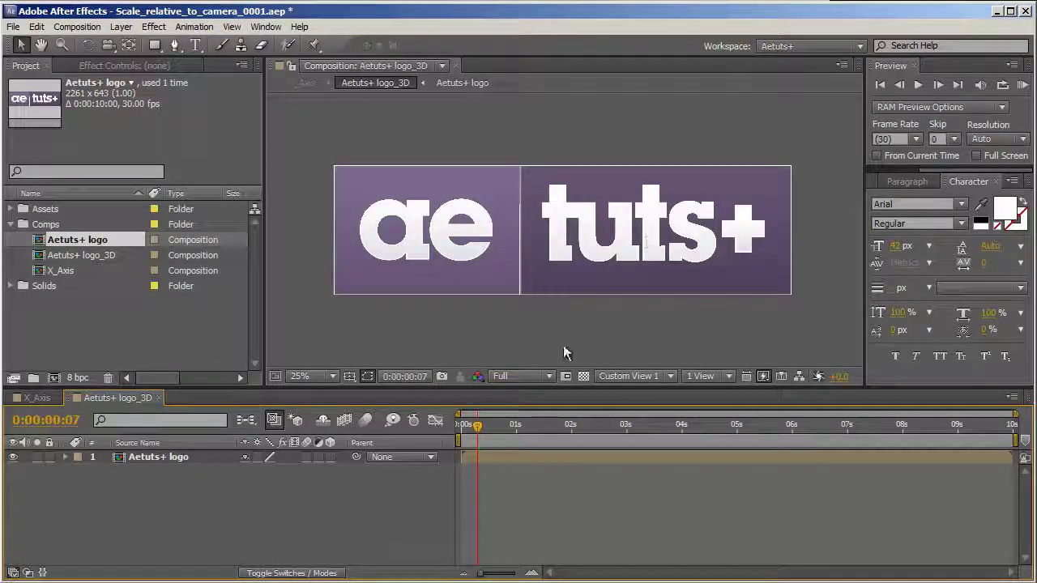
left_click(194, 457)
left_click(330, 457)
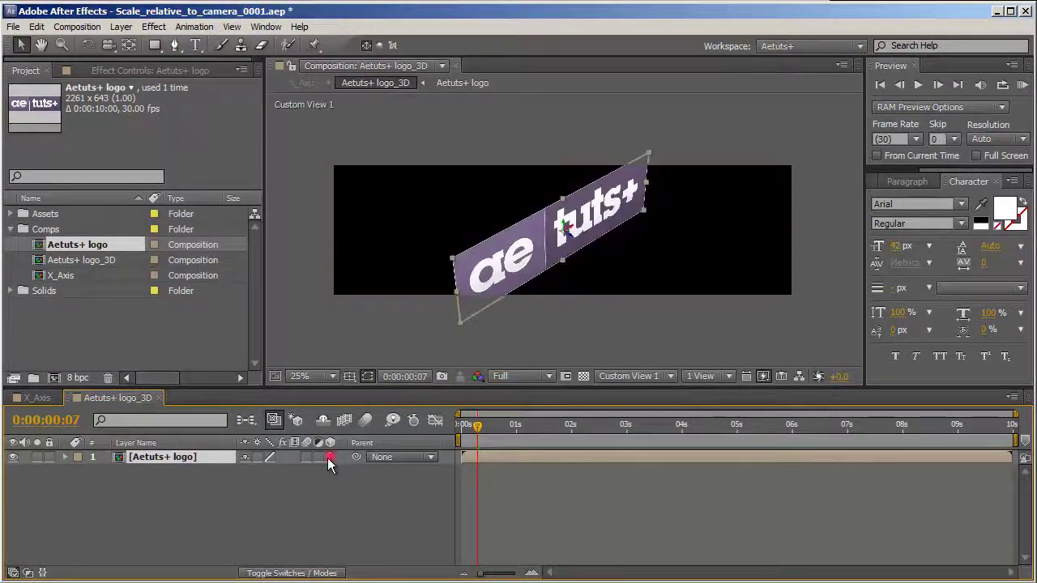
Duplicate the Aetuts+ logo layer into five layers and offset the copies from one another along the Z axis
left_click(173, 459)
key("ctrl+d")
left_click_drag(569, 238, 537, 241)
key("ctrl+d")
left_click(565, 231)
key("ctrl+d")
key("ctrl+d")
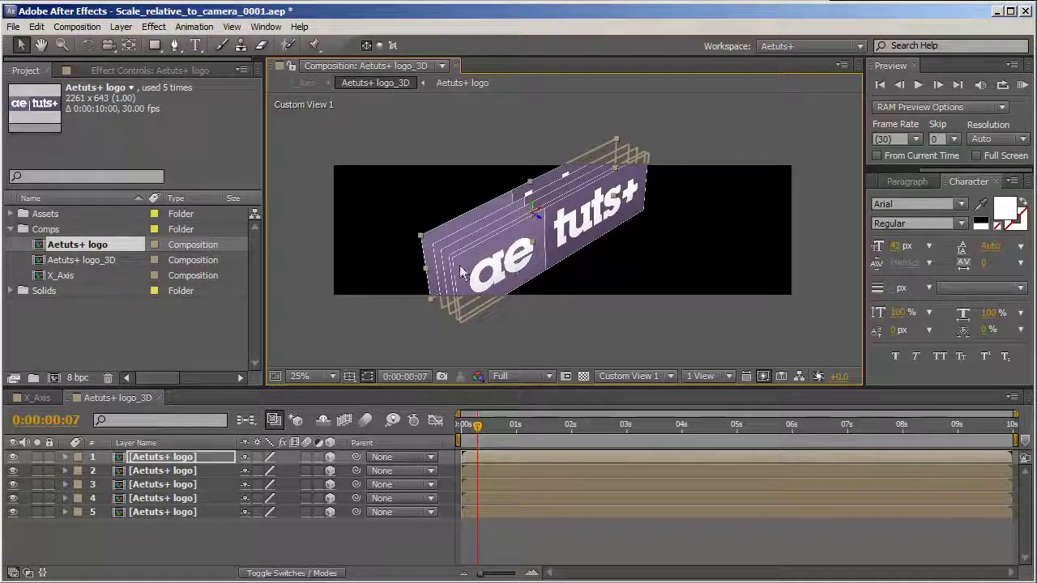
key("c")
mouse_move(447, 262)
left_mouse_down()
mouse_move(491, 243)
mouse_move(457, 238)
mouse_move(446, 257)
left_mouse_up()
key("v")
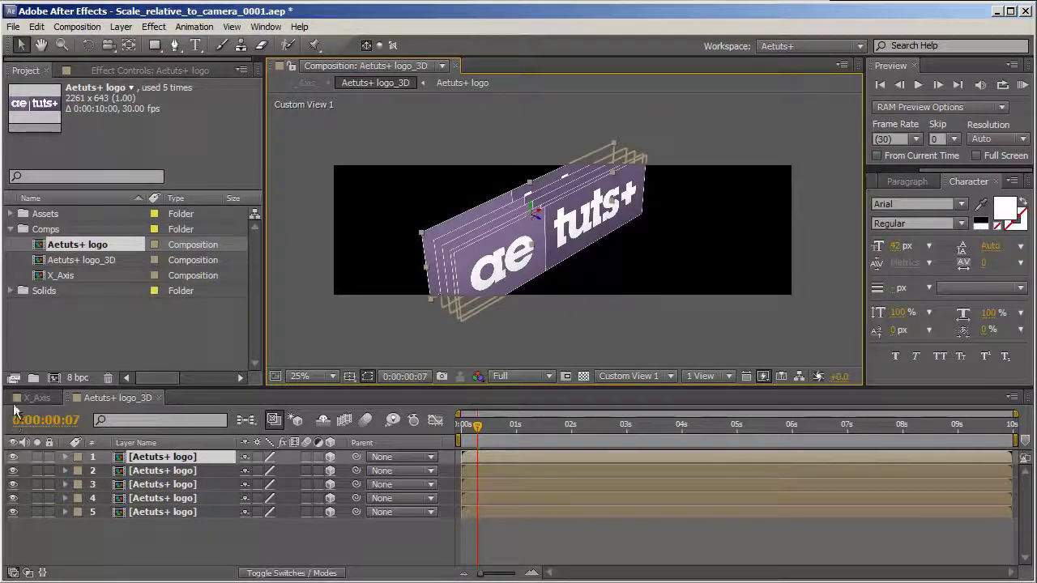
In the X_Axis composition, move Camera 1 away from and toward the pre-composed logo to test its depth scaling
left_click(36, 398)
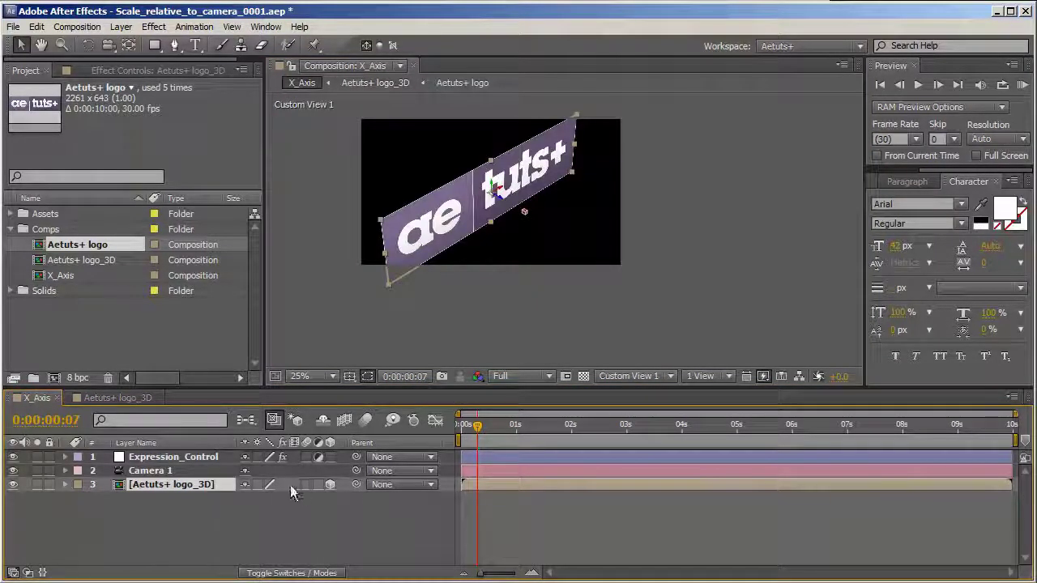
left_click(145, 471)
left_click_drag(521, 211, 597, 254)
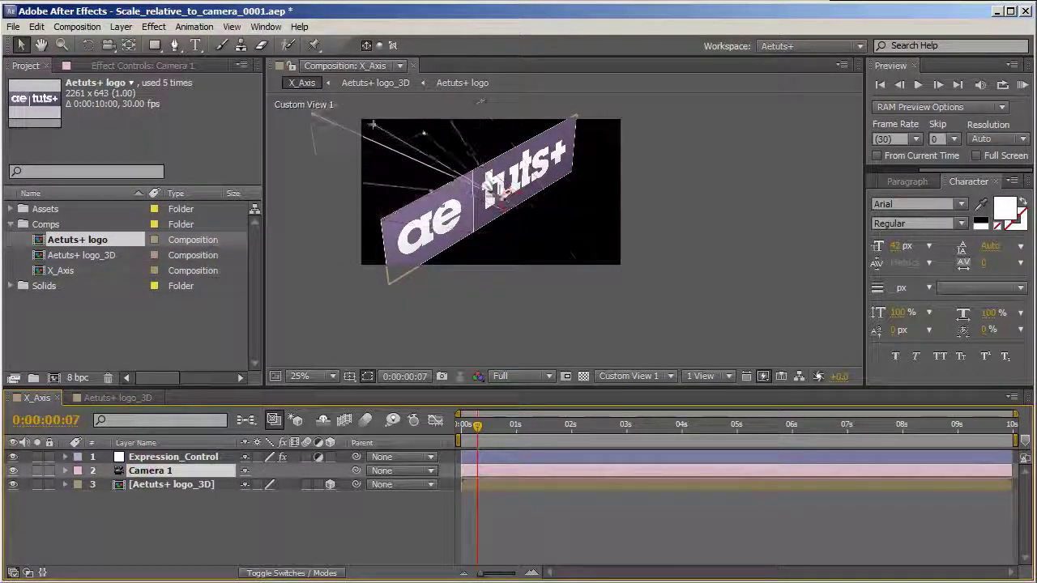
left_click_drag(645, 289, 576, 252)
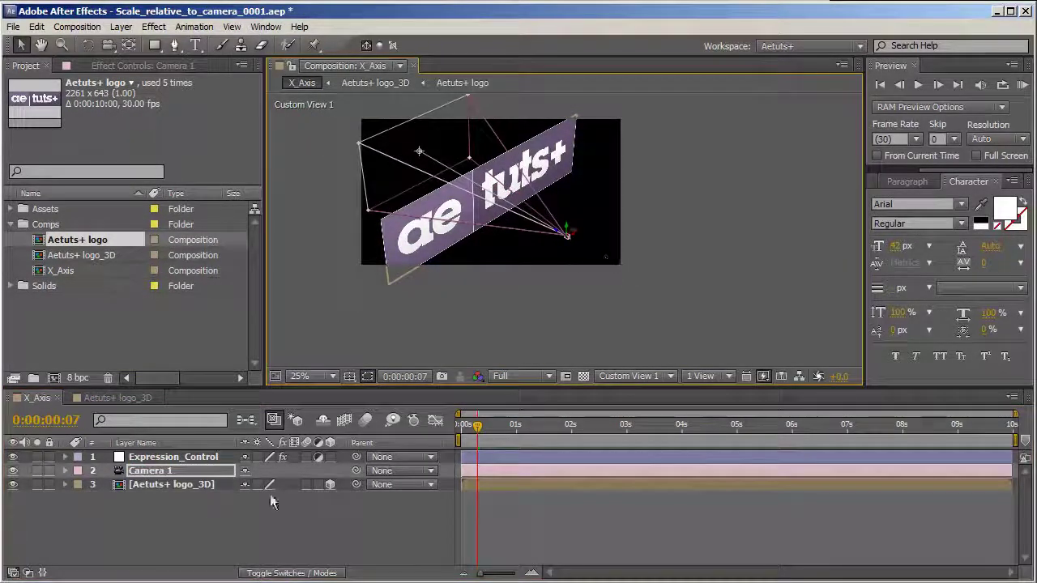
Enable Collapse Transformations for the Aetuts+ logo_3D layer and move Camera 1 to test the depth scaling of the stacked logos
left_click(183, 489)
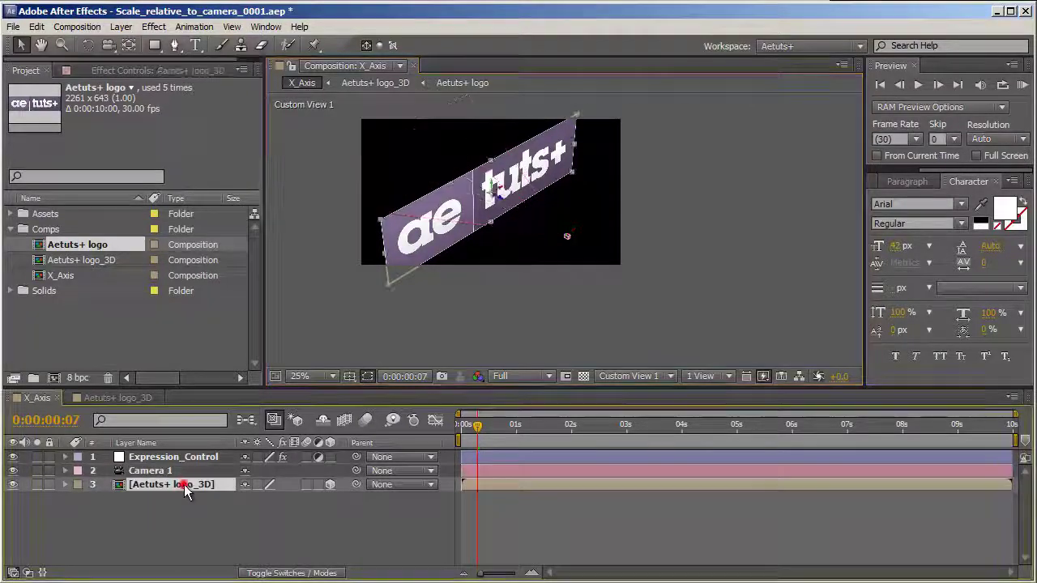
left_click(257, 484)
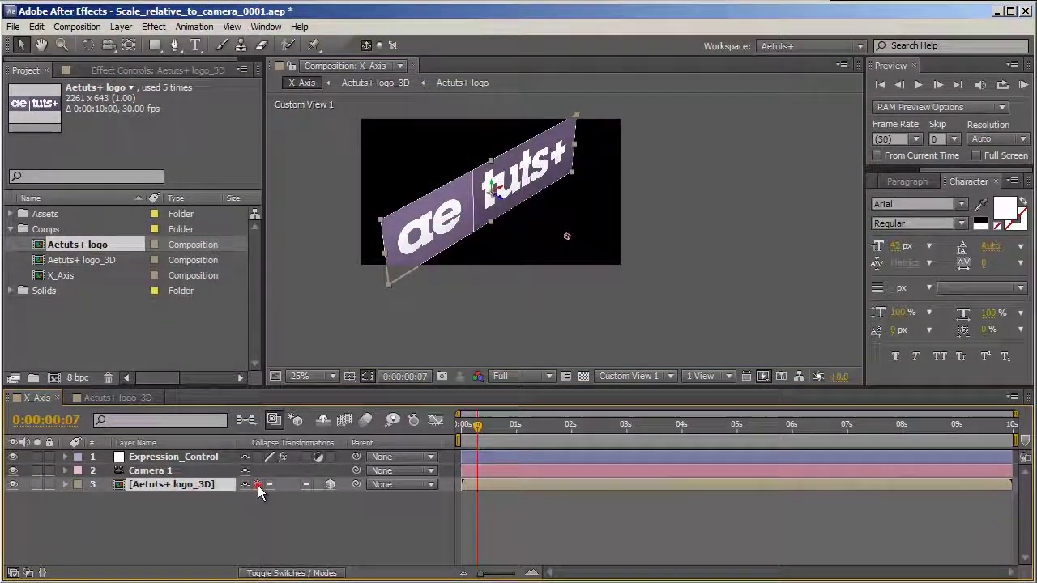
left_click(166, 471)
left_click_drag(564, 236, 561, 261)
scroll(567, 253, "up", 1)
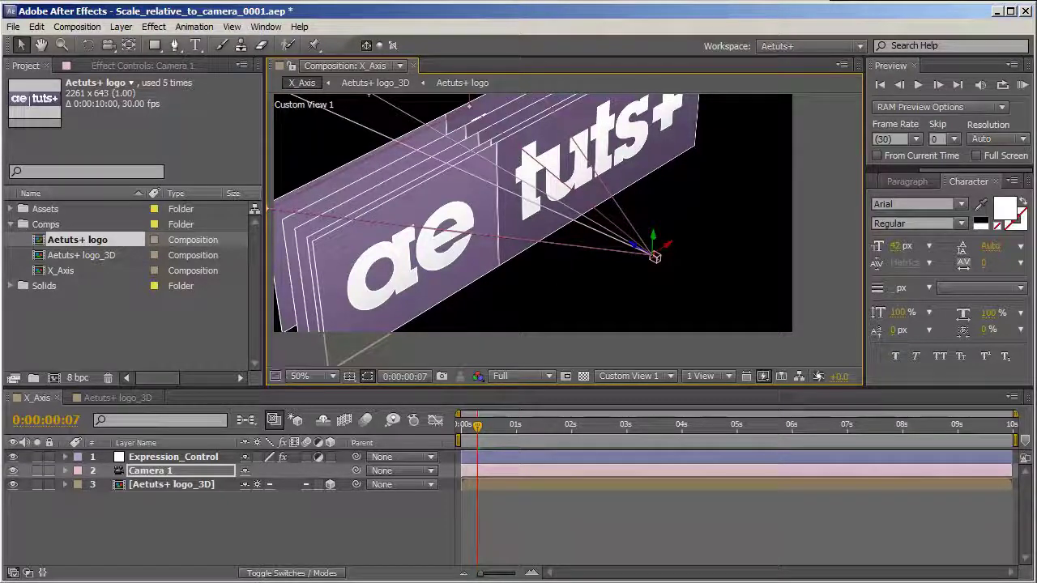
In the Aetuts+ logo_3D composition, delete the four duplicated Aetuts+ logo layers, keeping a single one
left_click(130, 400)
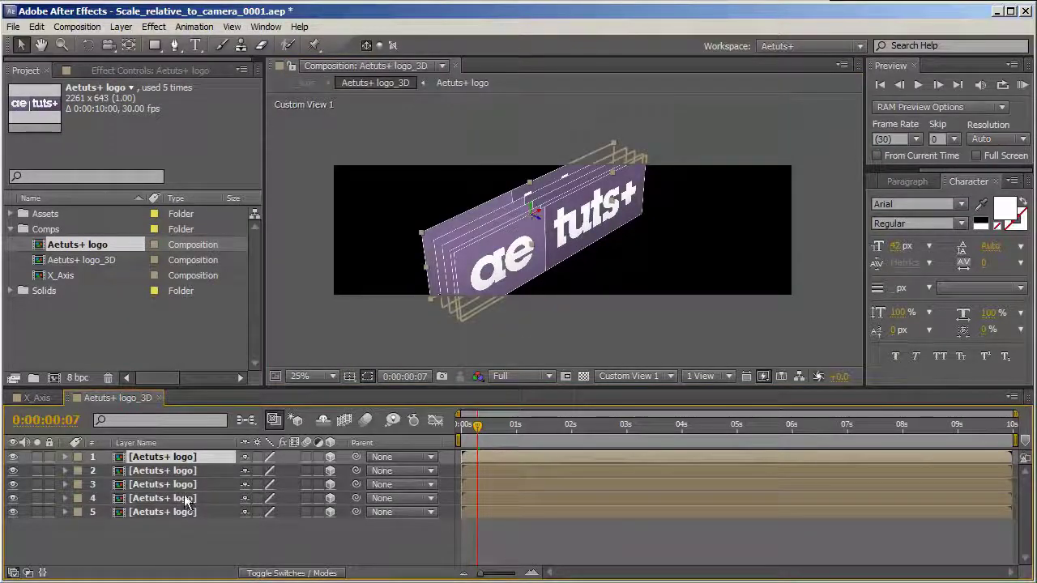
left_click(185, 498)
left_click(182, 458, "shift")
Open the Aetuts+ logo composition and toggle the visibility of the Frame, Purple and Text layers to examine what each contains
double_click(188, 470)
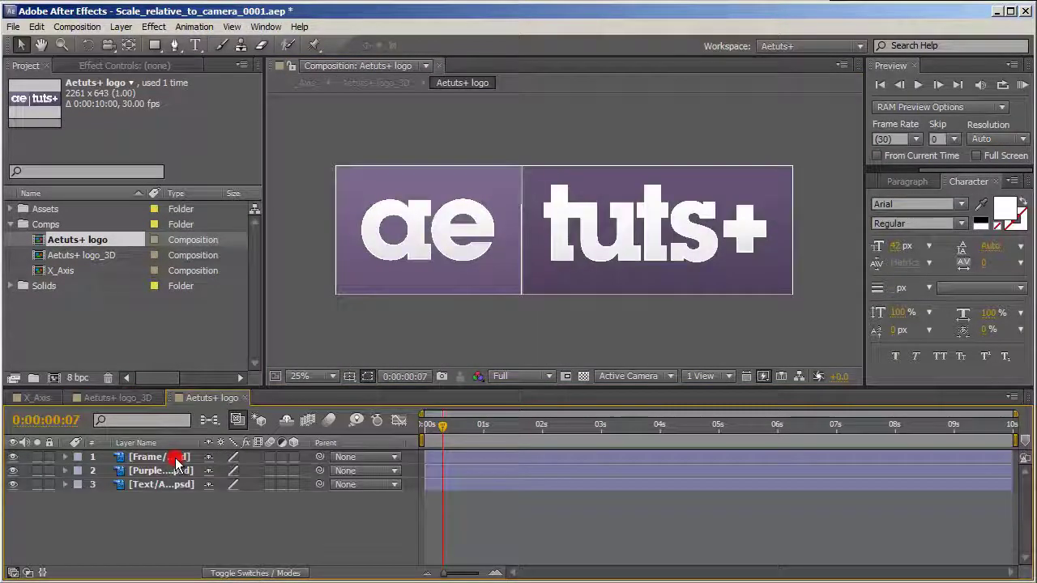
left_click(12, 457)
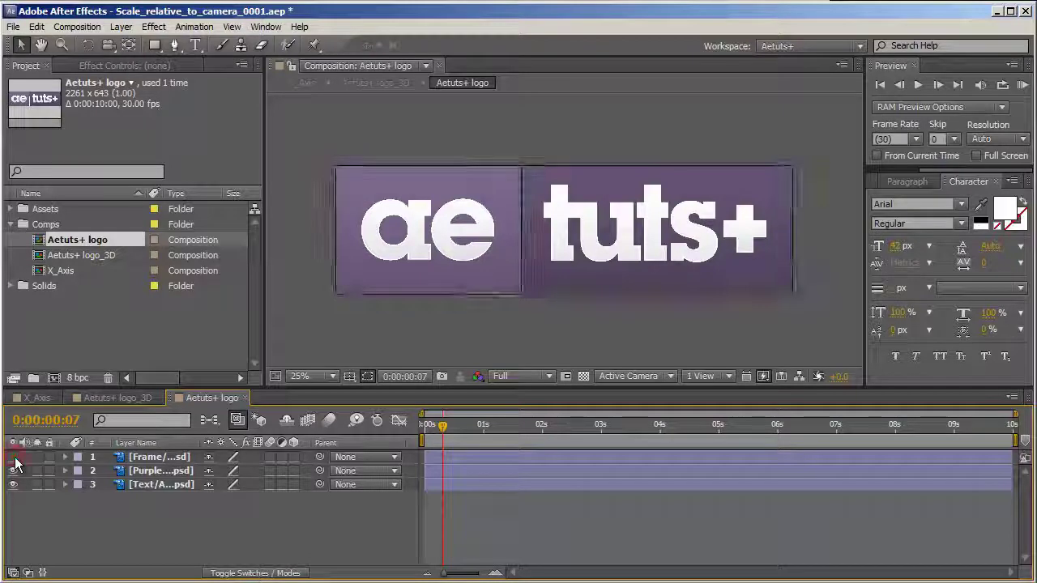
left_click(13, 471)
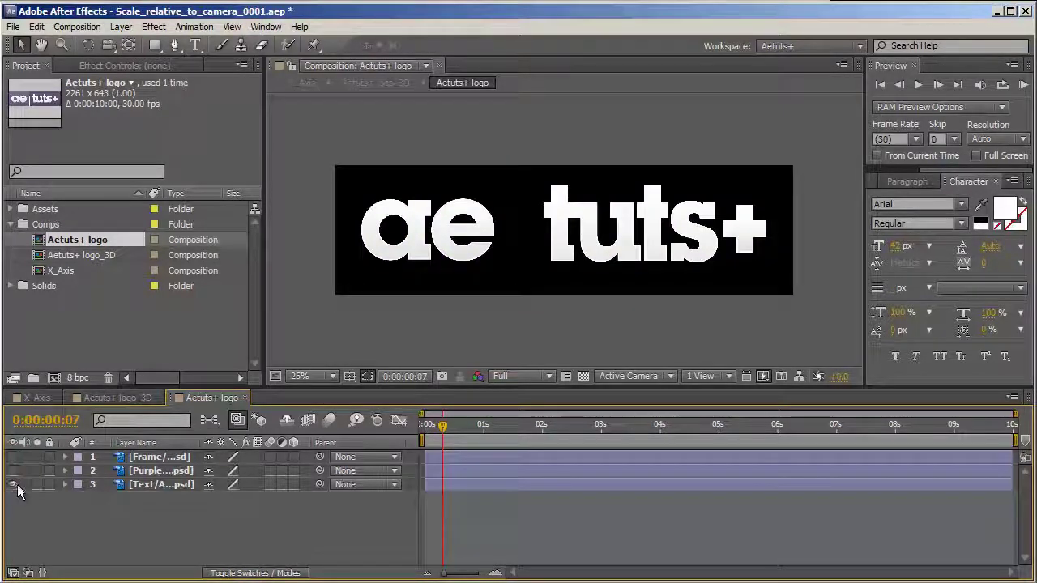
left_click(12, 485)
left_click(12, 485)
left_click(13, 471)
left_click(12, 457)
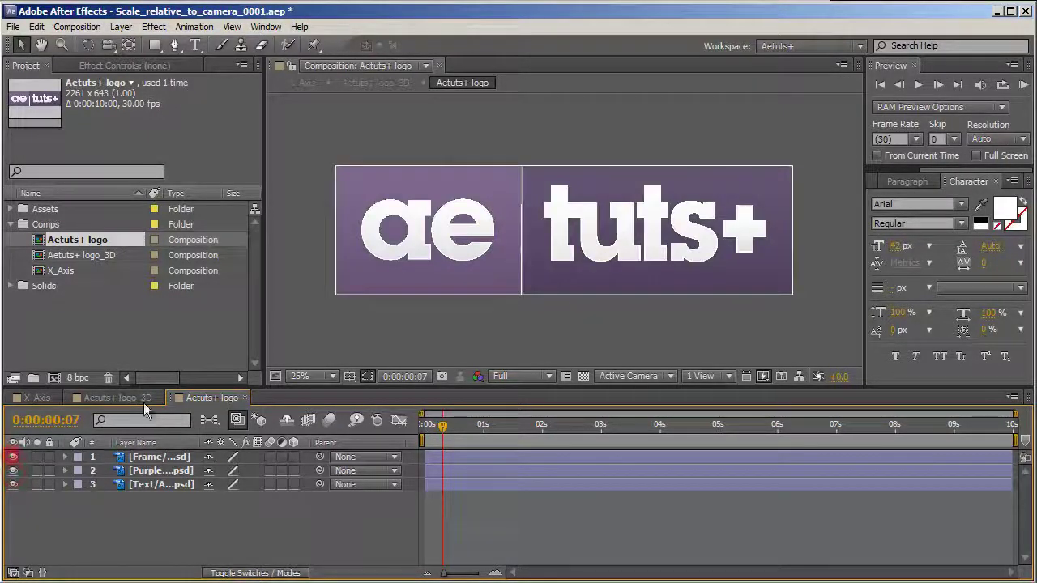
In the Aetuts+ logo composition, pre-compose the Frame layer as "Frame", moving all attributes into the new composition
left_click(144, 404)
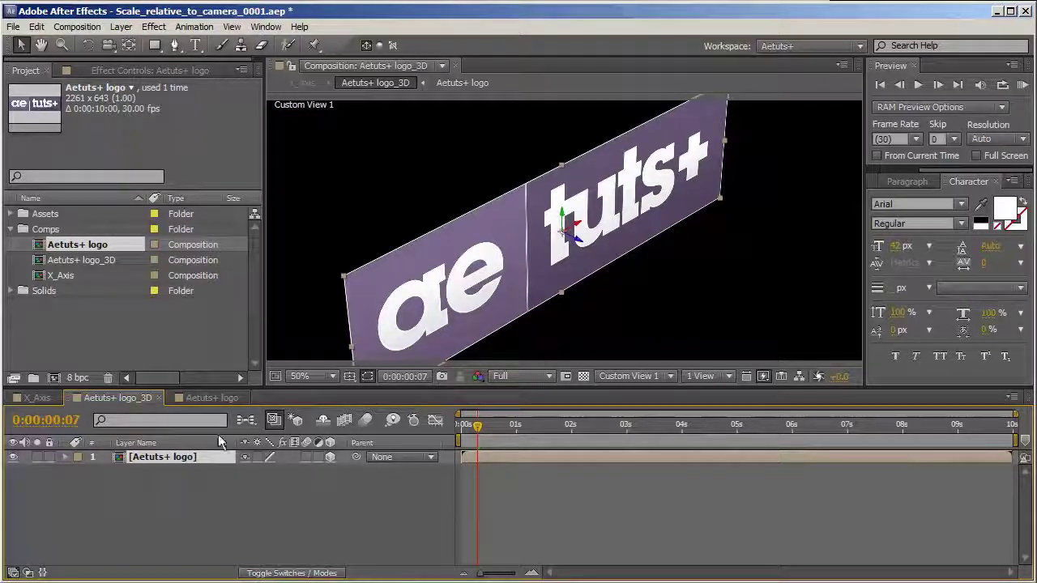
left_click(212, 398)
left_click(183, 457)
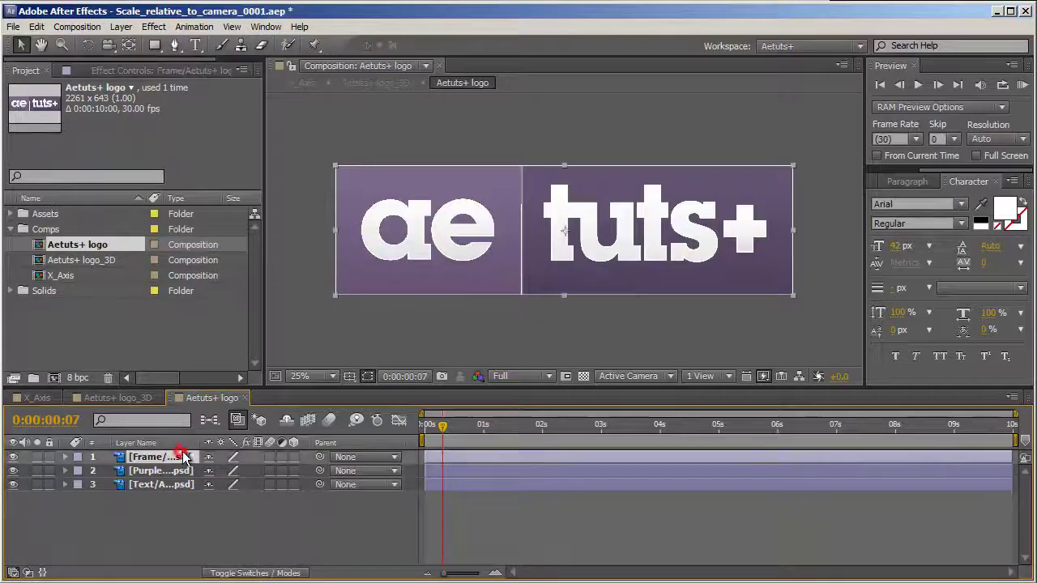
key("ctrl+shift+c")
left_click(280, 316)
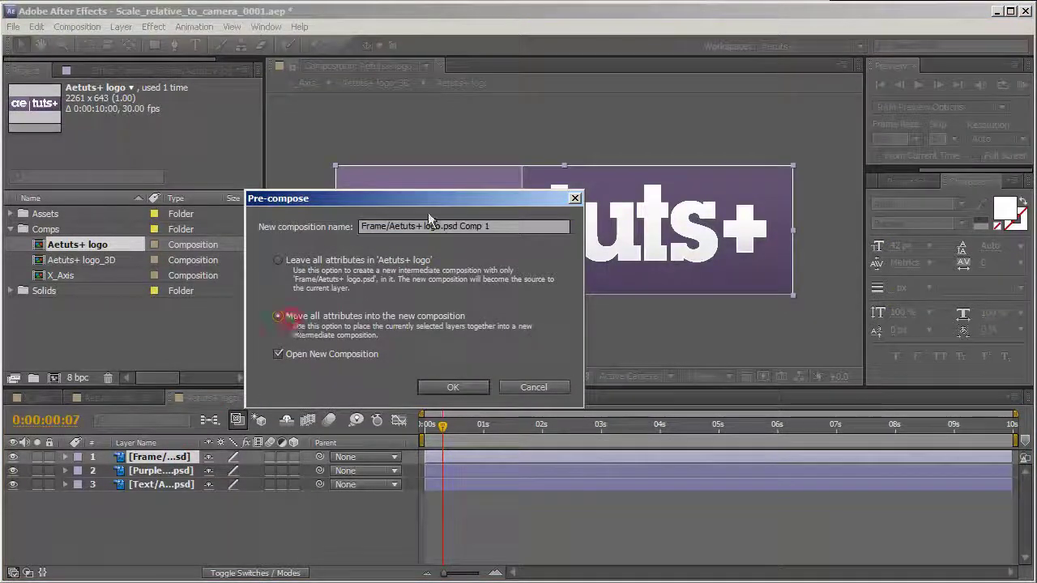
type("Frame")
left_click(450, 388)
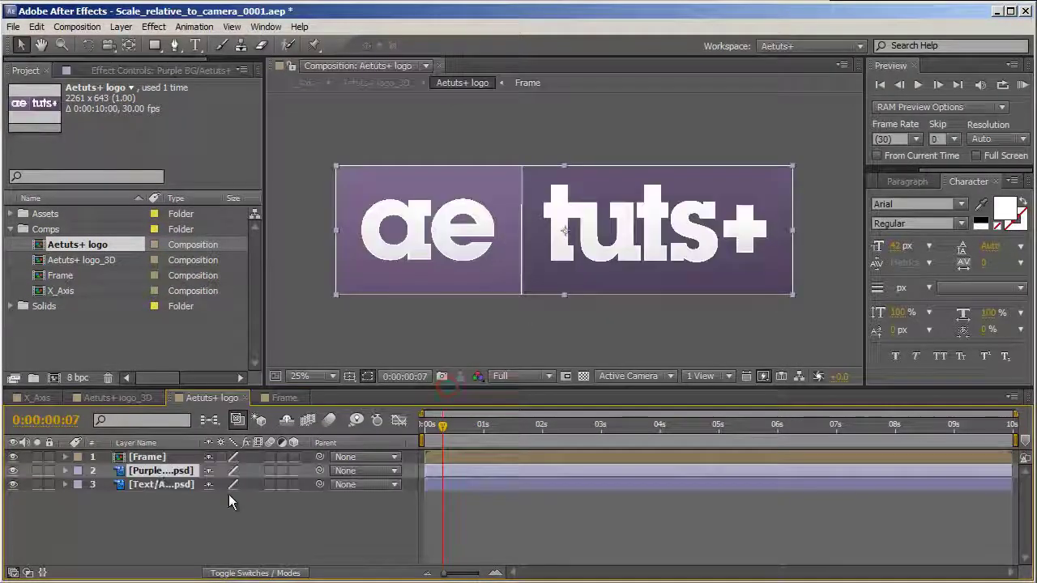
Pre-compose the purple background layer as "Purple BG" and the text layer as "Text"
key("ctrl+shift+c")
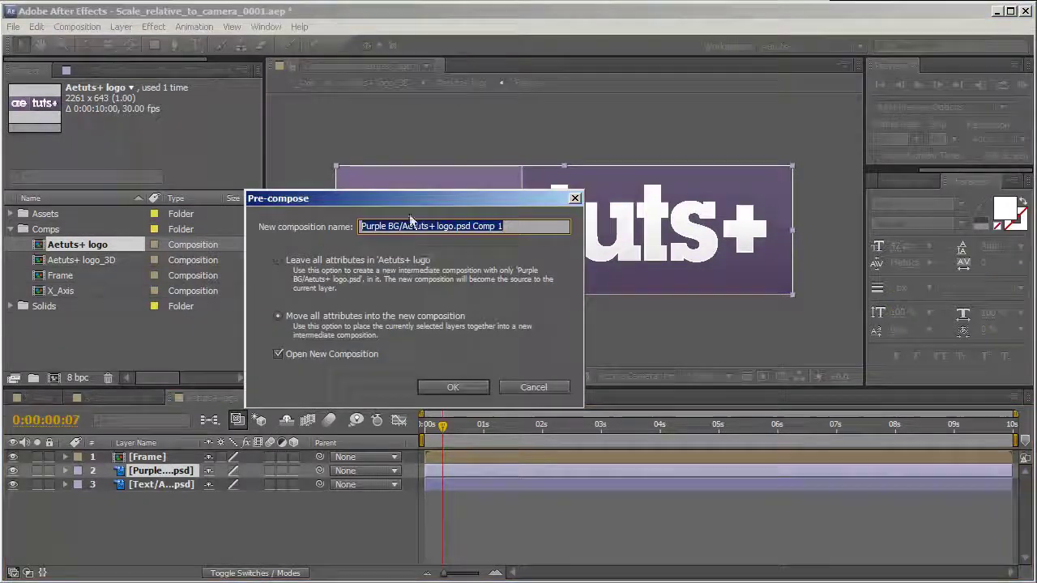
type("Purple BG")
key("Return")
left_click(170, 486)
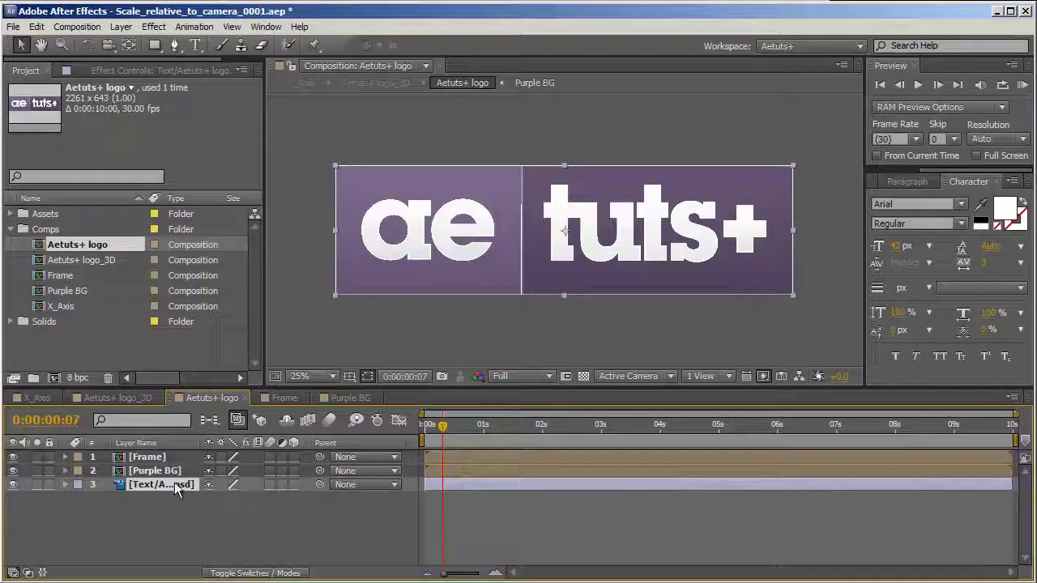
key("ctrl+shift+c")
type("Text")
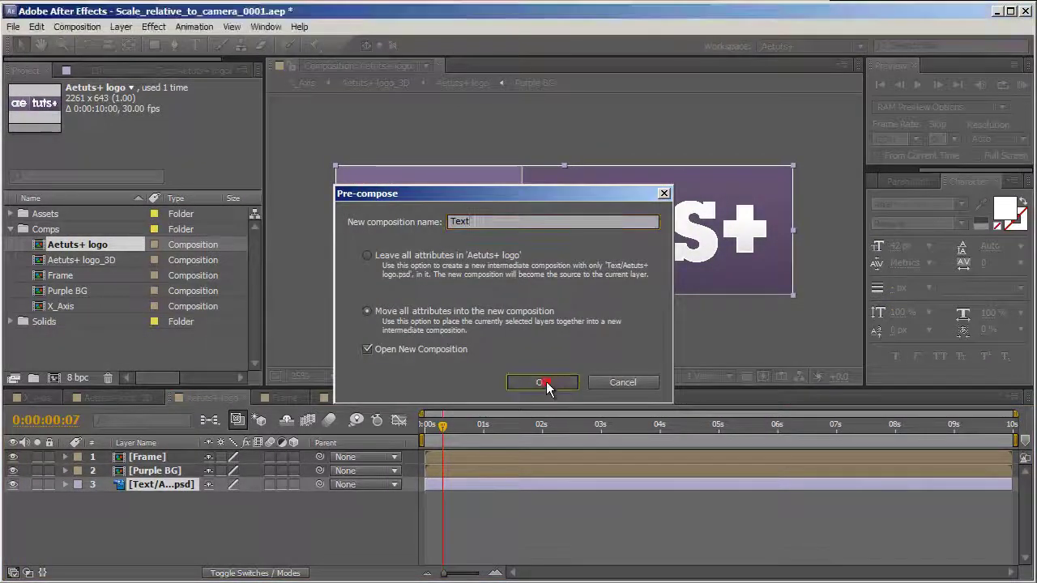
left_click(542, 382)
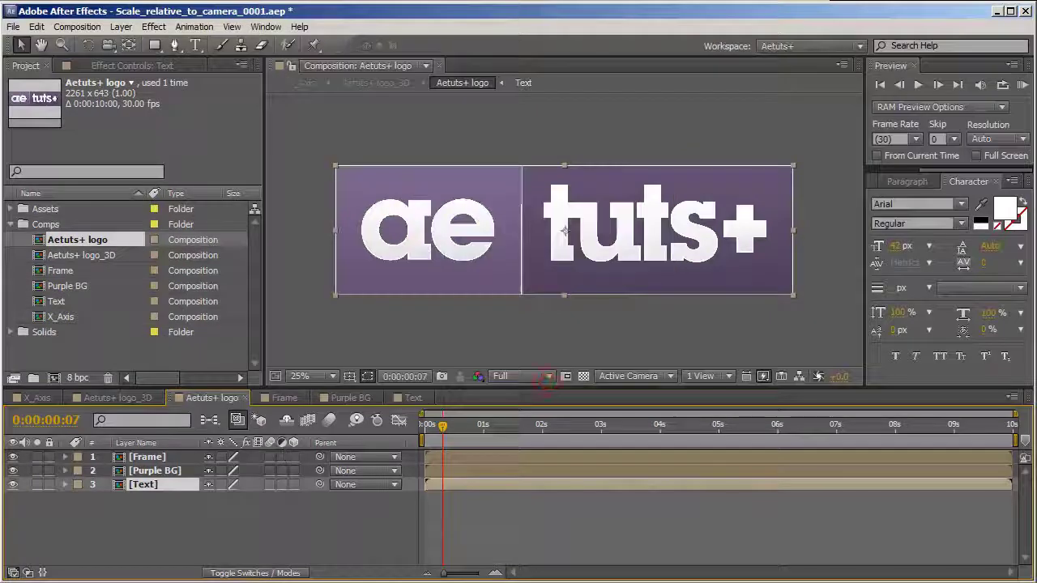
left_click(96, 239)
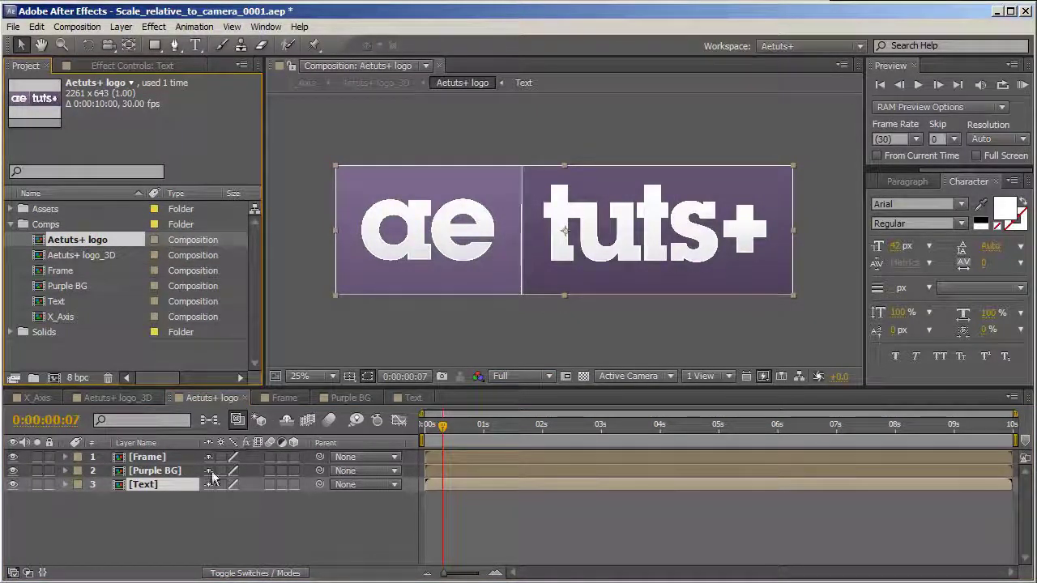
left_click(160, 466)
left_click(162, 481)
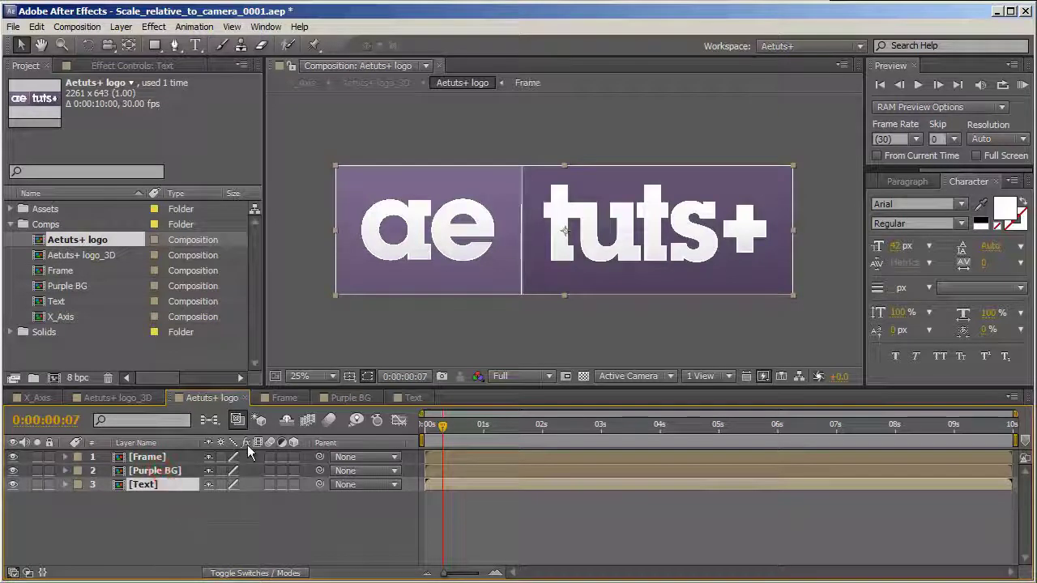
In the Frame composition, make the frame layer 3D and rename it "Base"
left_click(284, 403)
left_click(171, 456)
left_click(330, 457)
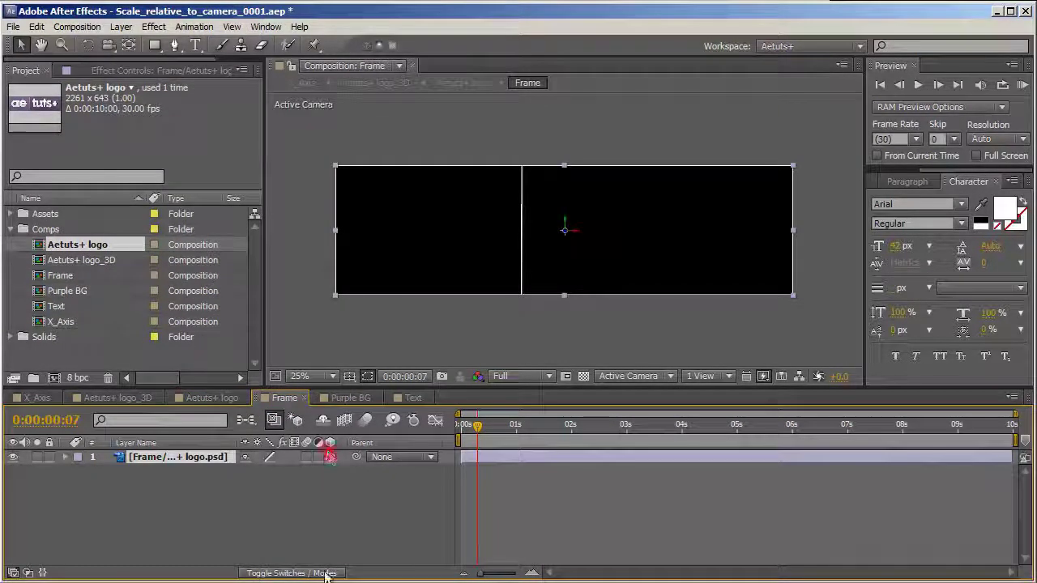
key("Return")
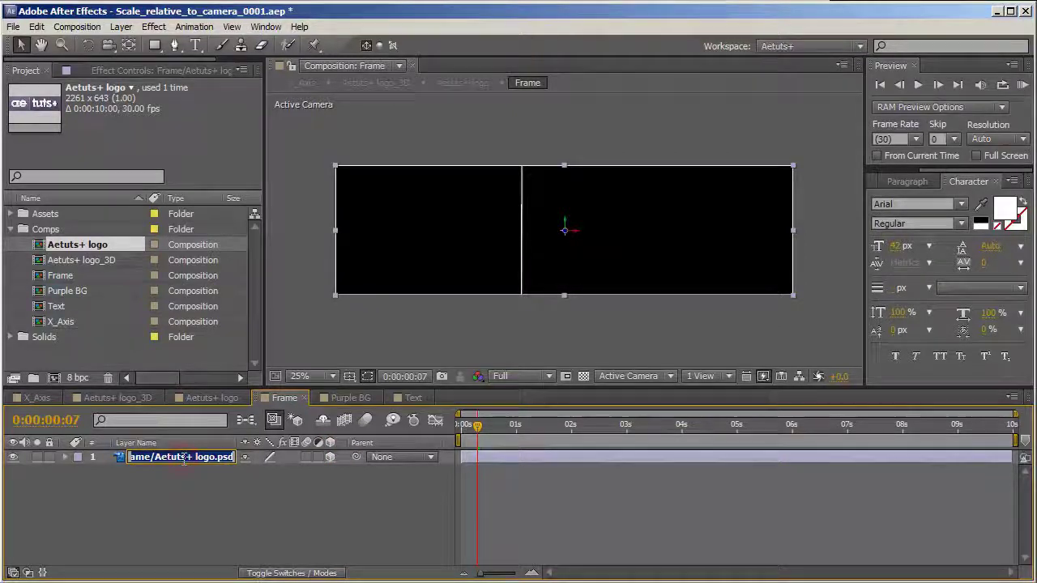
type("Bas")
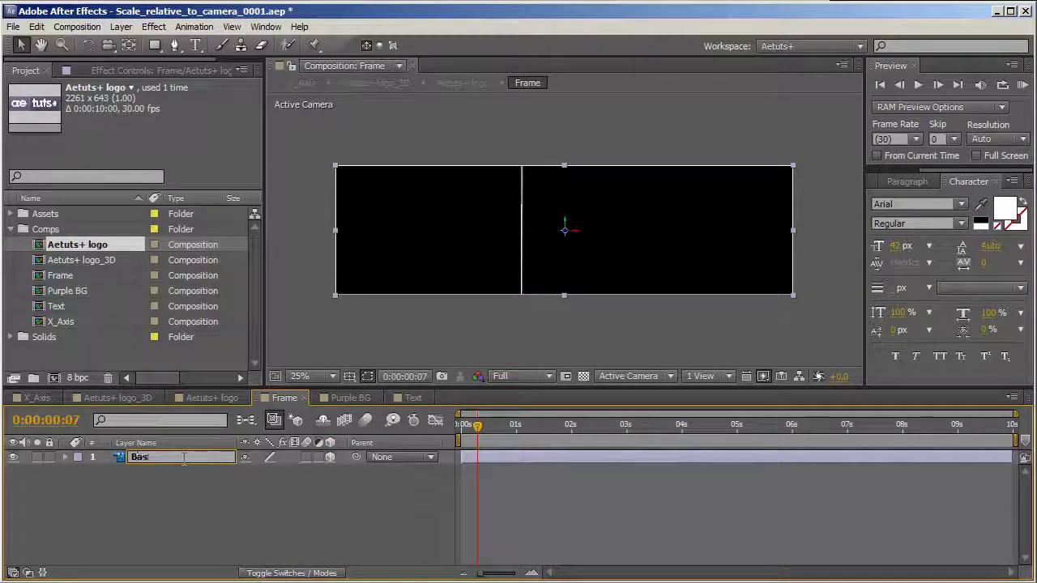
type("e")
left_click(259, 497)
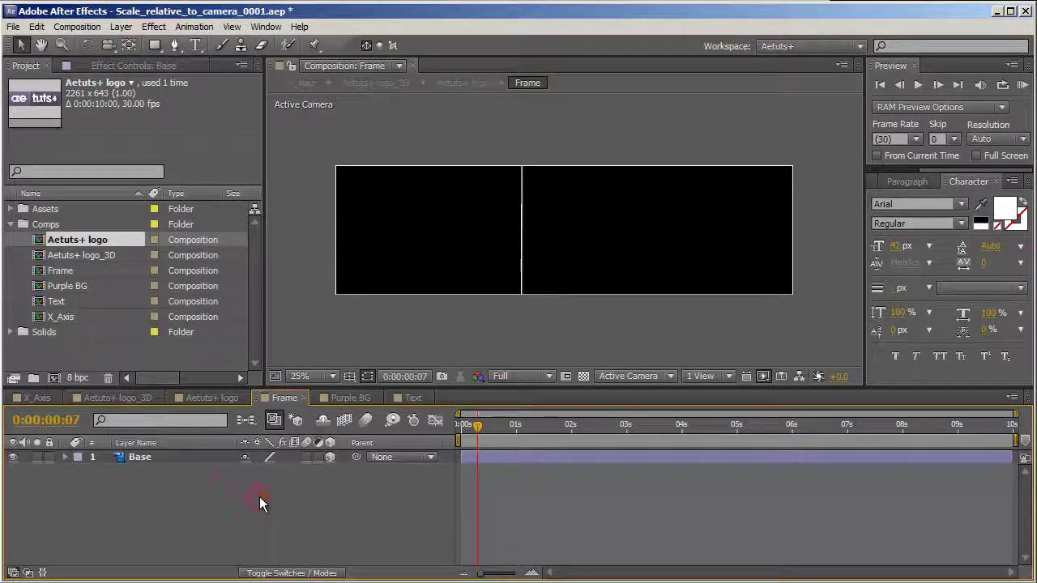
Duplicate the Base layer and rename the copy "Extrusion_001"
left_click(170, 457)
key("ctrl+d")
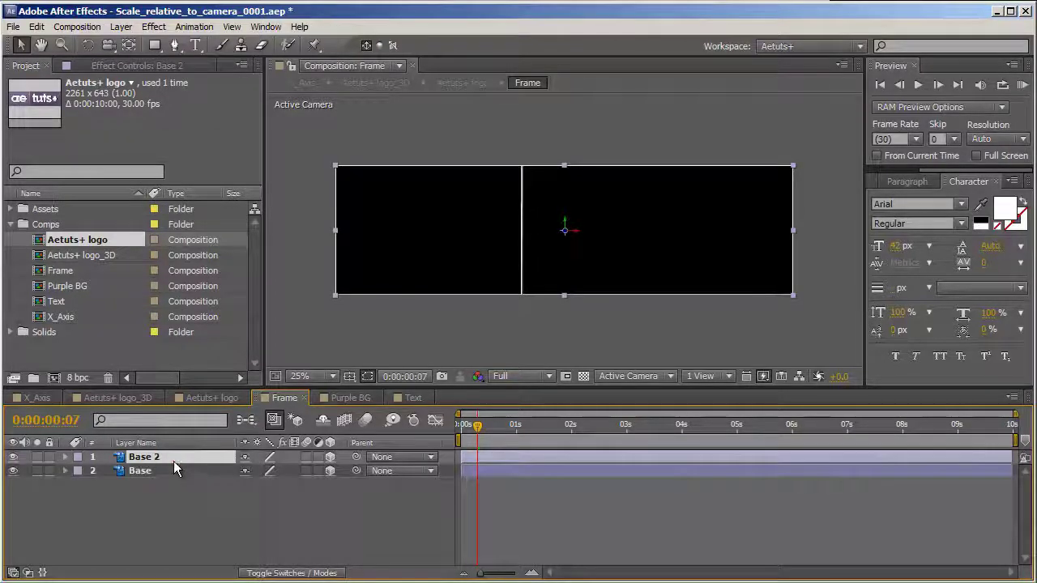
key("Return")
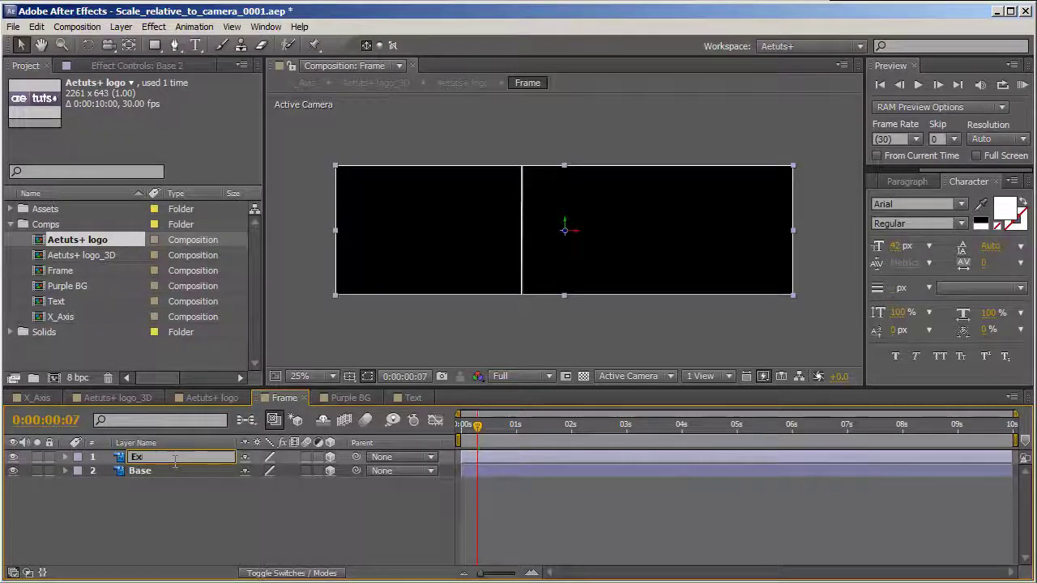
type("Extrusion_001")
key("Return")
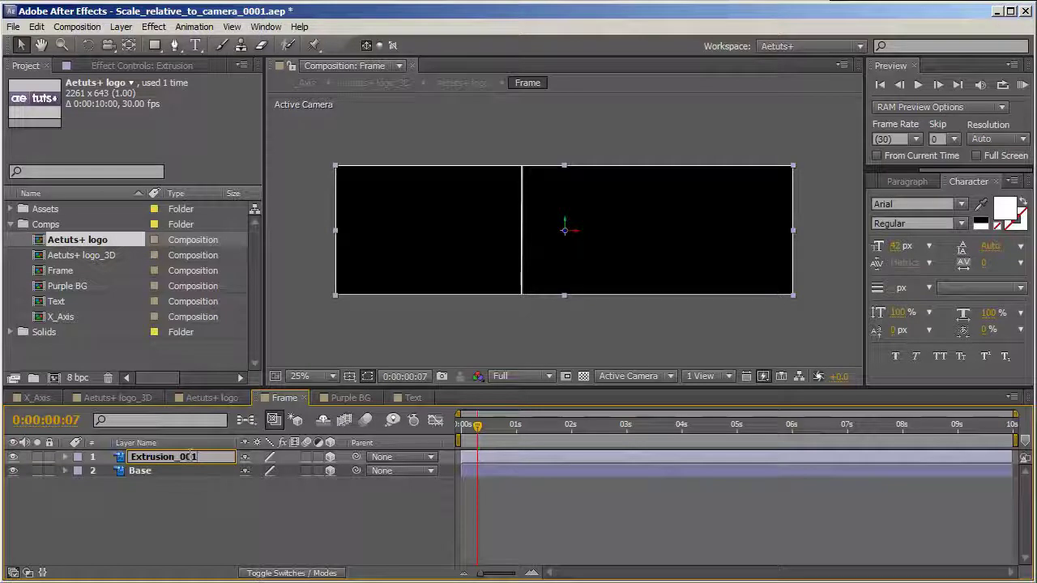
key("F11")
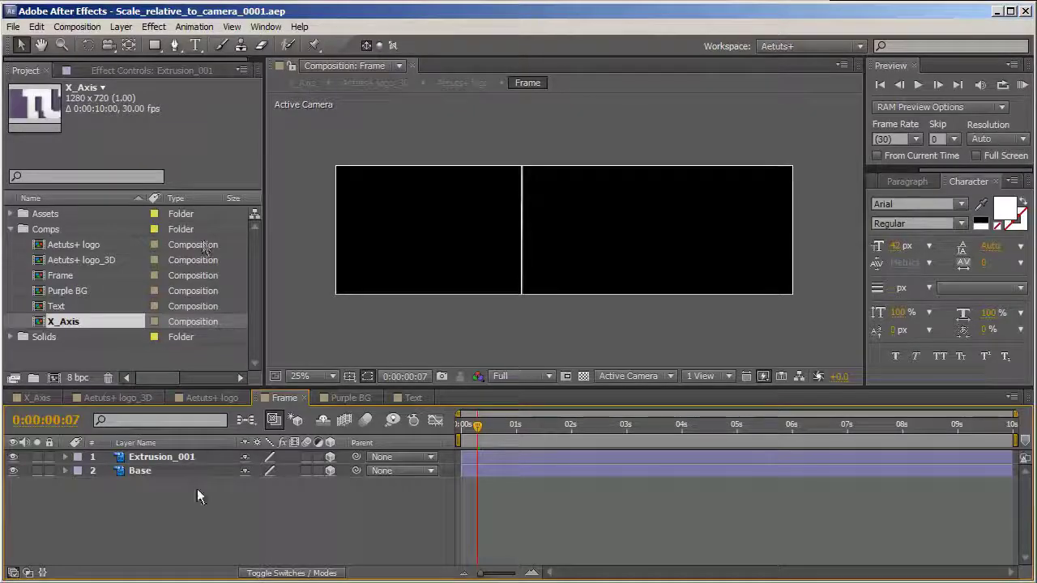
Paste an expression onto Extrusion_001's Position that offsets its Z from the Base layer by the index difference times an offset of 1
left_click(169, 459)
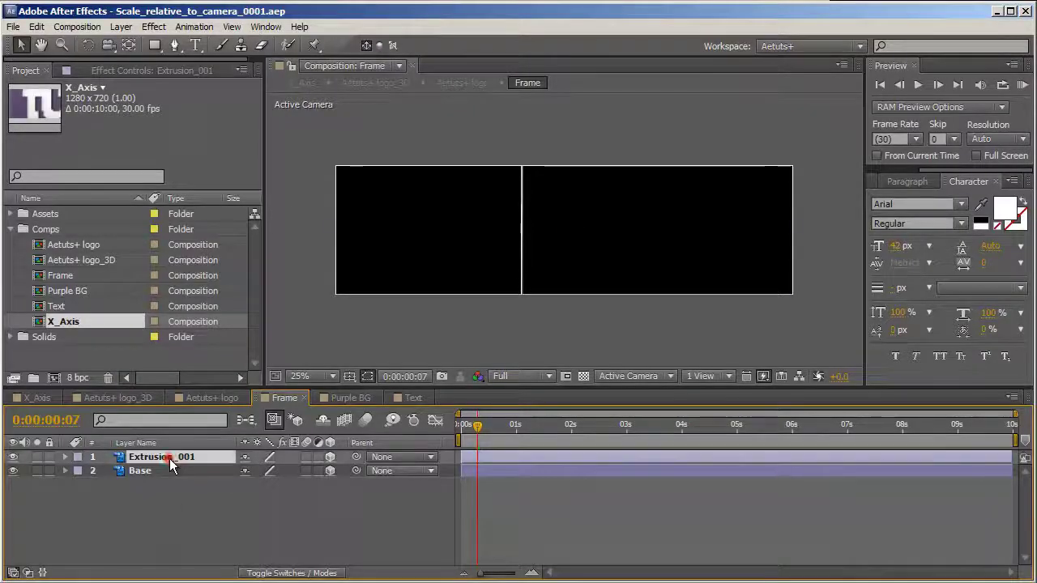
key("p")
left_click(105, 471, "alt")
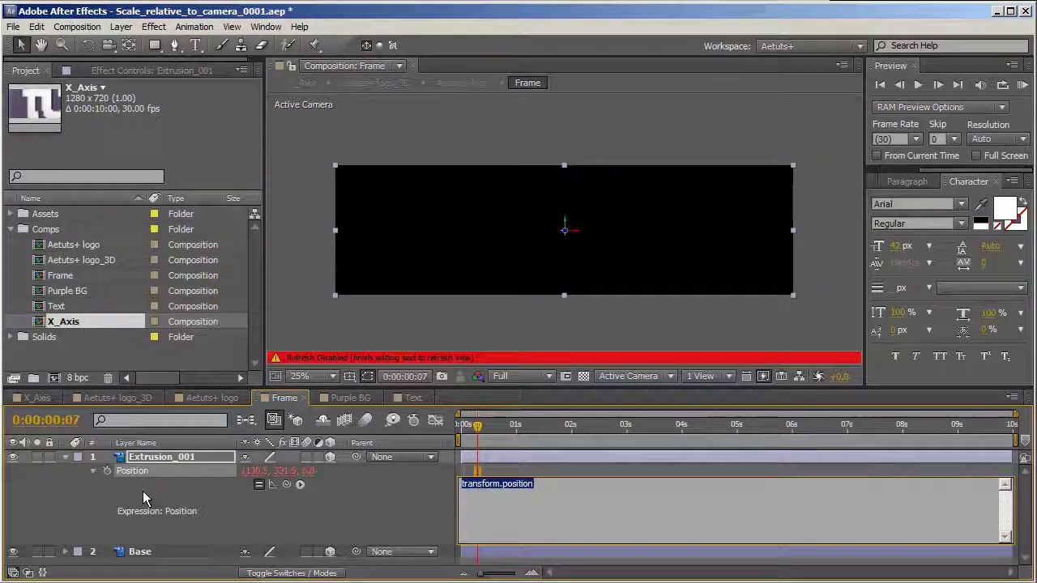
key("ctrl+v")
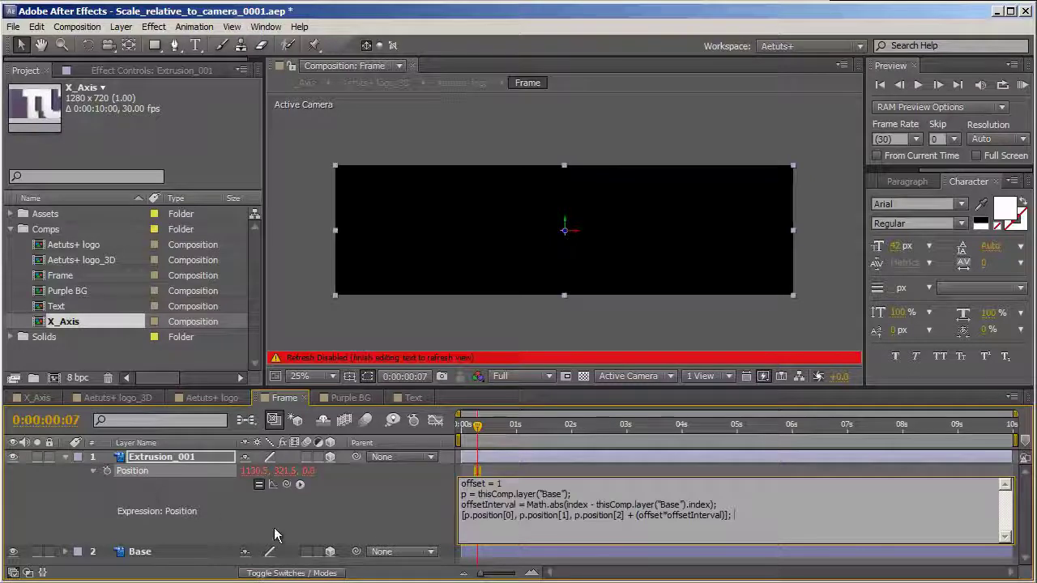
left_click(386, 515)
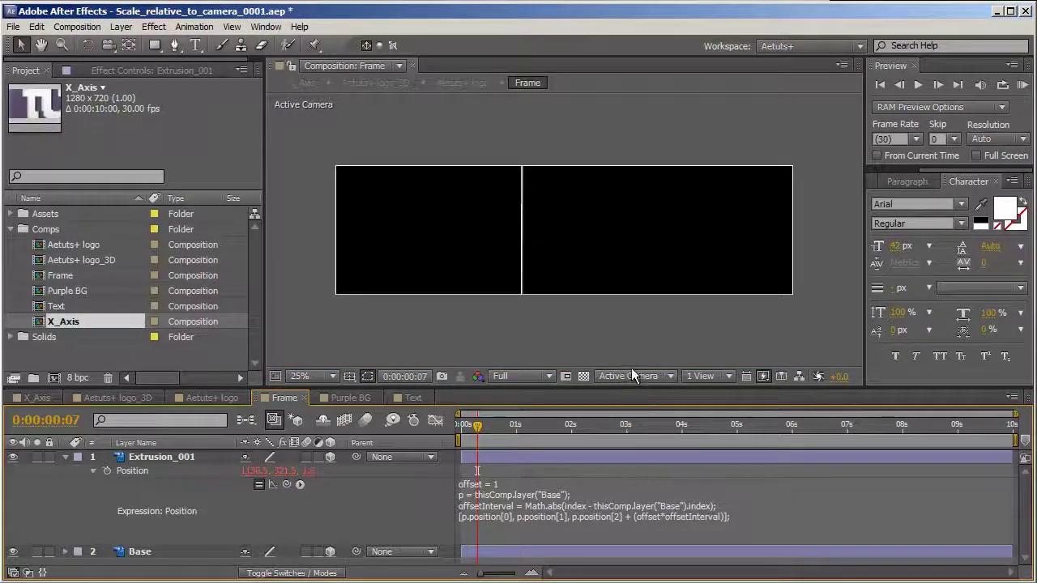
View the Frame composition in Custom View 1 and toggle Extrusion_001's visibility to examine its depth offset from Base
left_click(629, 376)
left_click(625, 503)
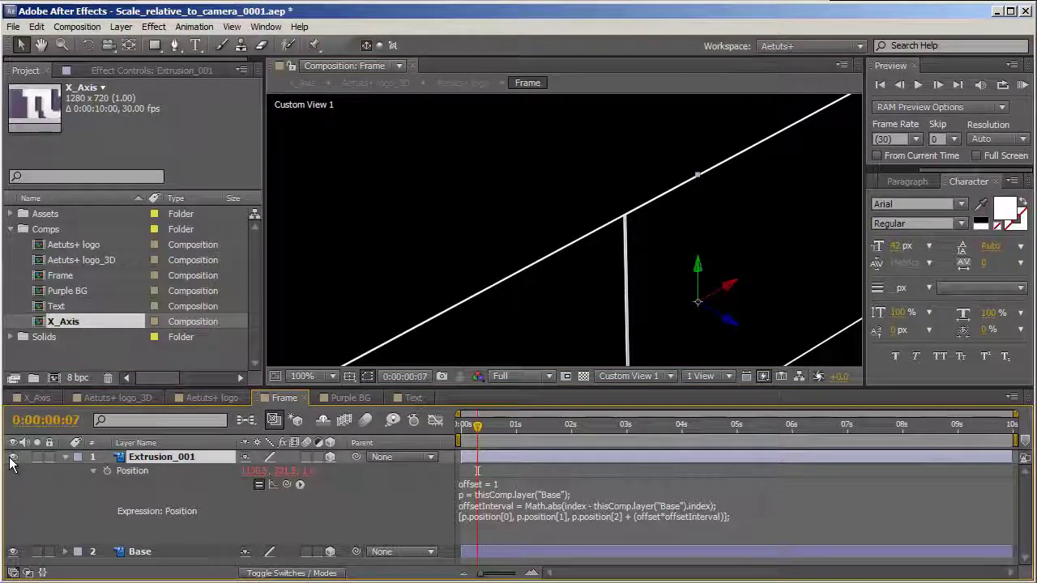
left_click(12, 459)
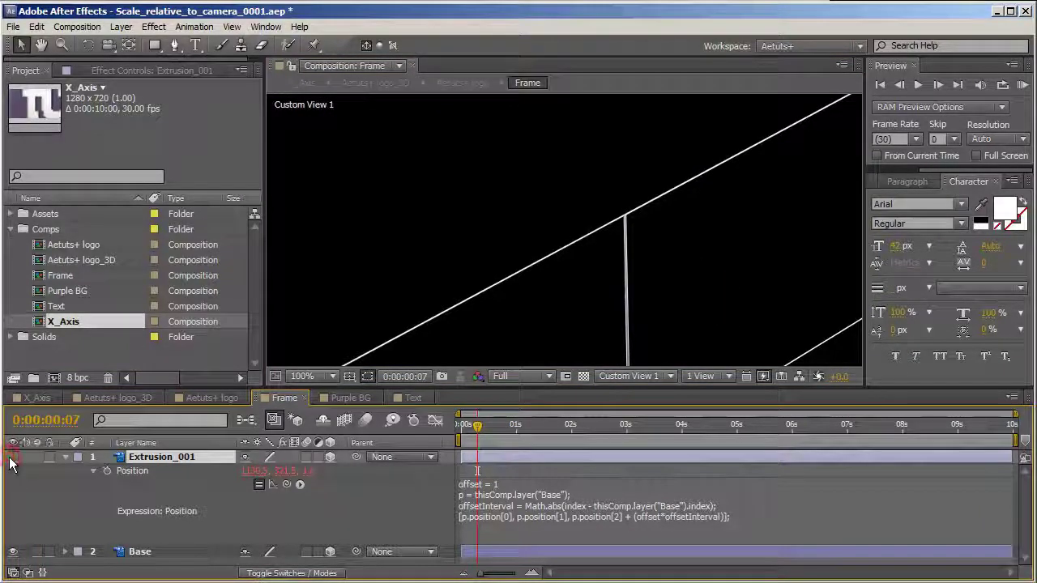
left_click(12, 459)
Test larger offsets of 25 and 15 in Extrusion_001's Position expression and set the offset back to 1
left_click(513, 496)
double_click(498, 483)
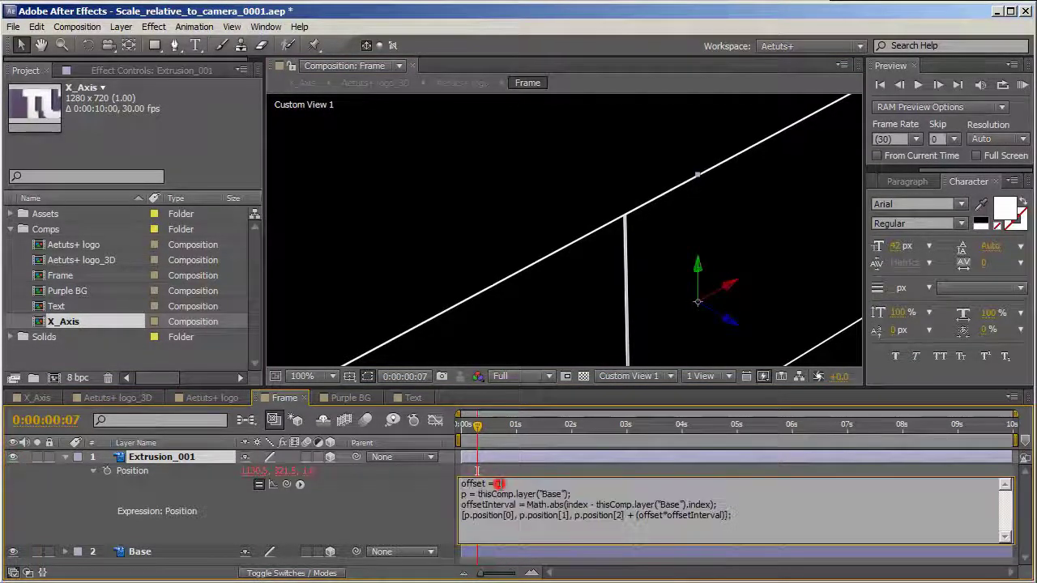
type("3")
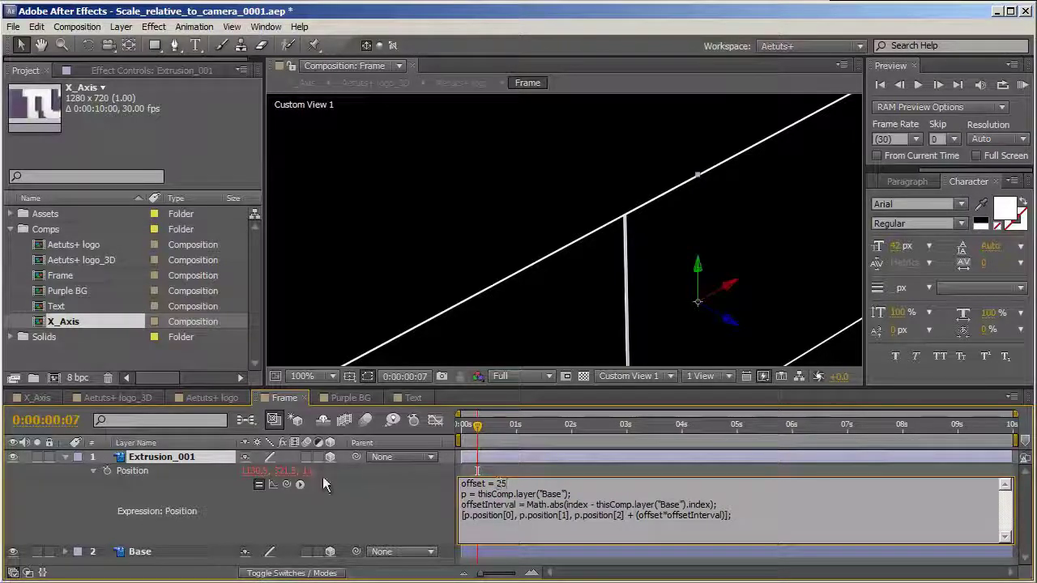
left_click(334, 504)
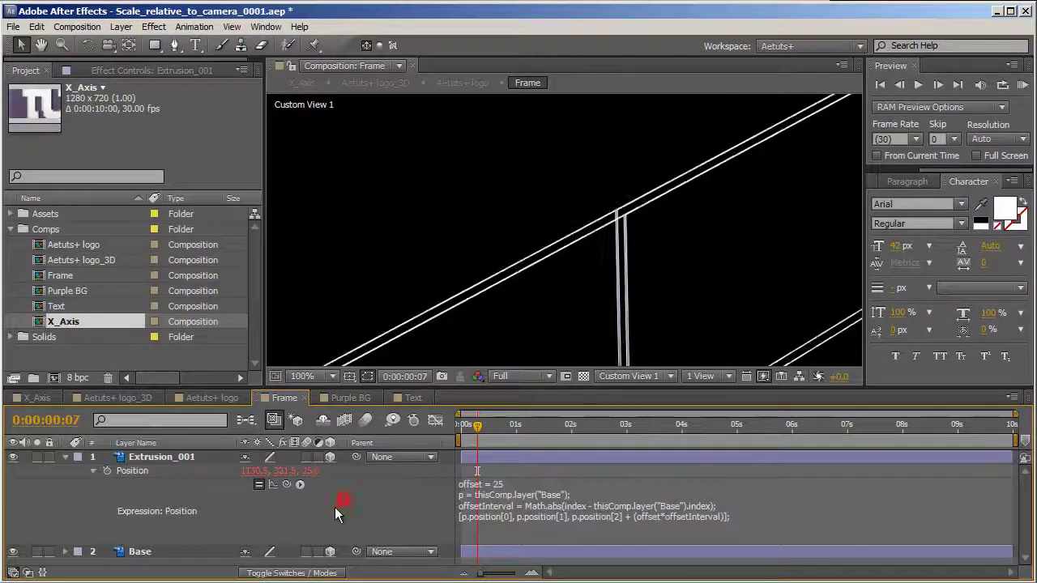
left_click(510, 502)
double_click(501, 484)
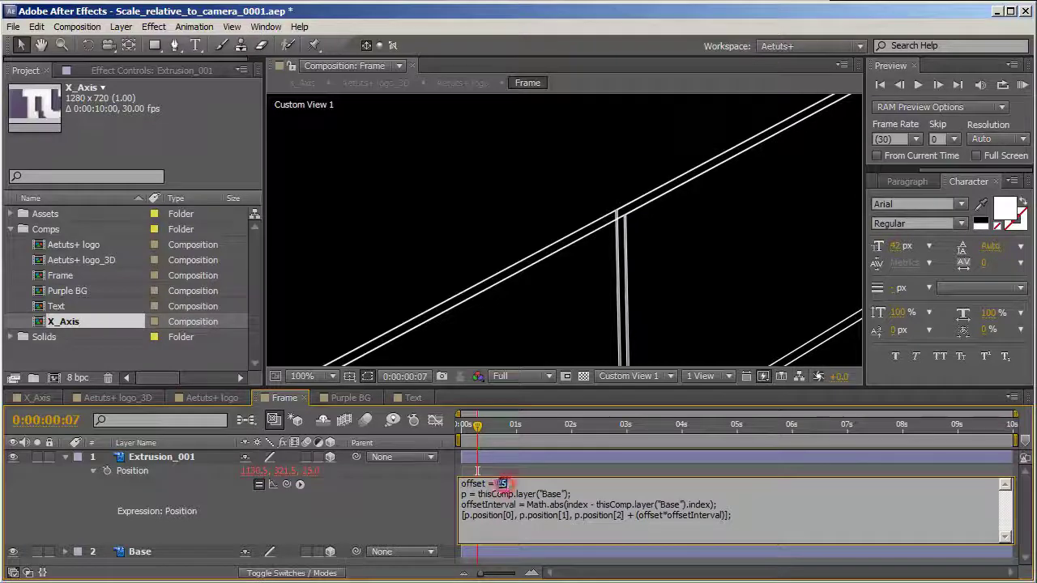
key("BackSpace")
type("0")
key("KP_Enter")
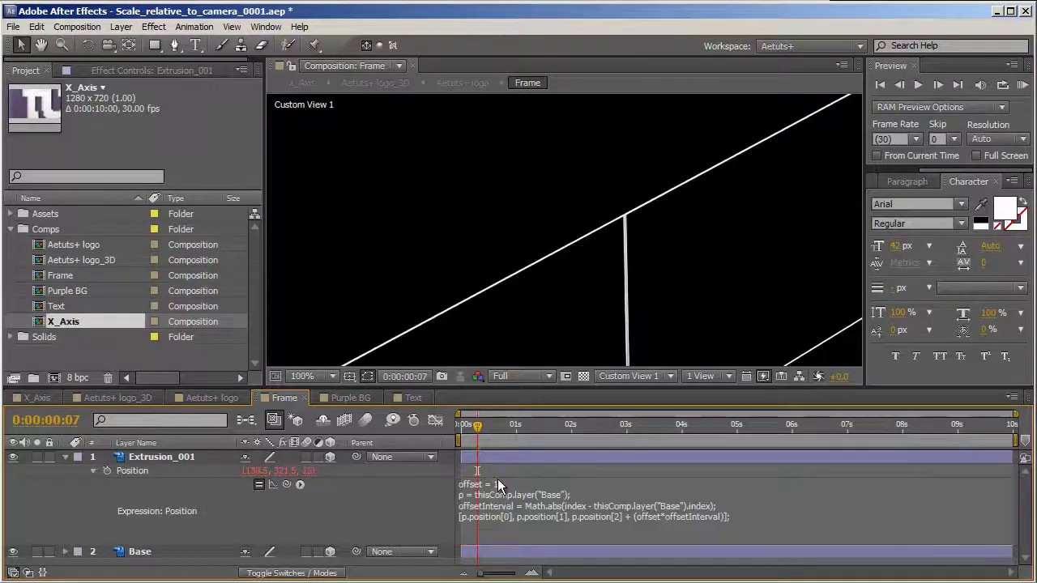
Add an adjustment layer named "Expression_Control" beneath the Base layer and apply a Slider Control effect to it
right_click(329, 517)
mouse_move(390, 391)
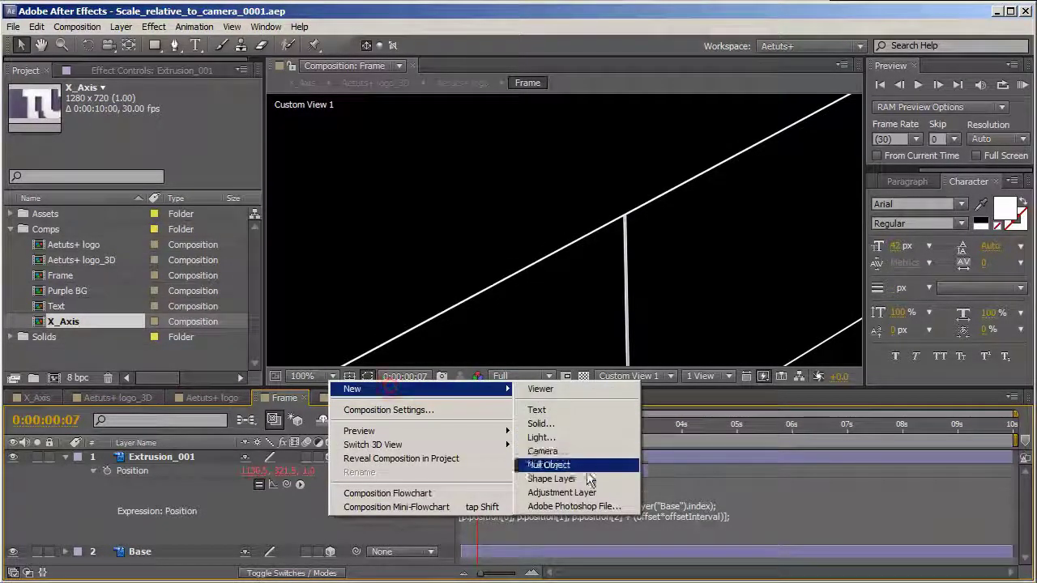
left_click(555, 491)
key("ctrl+shift+bracketleft")
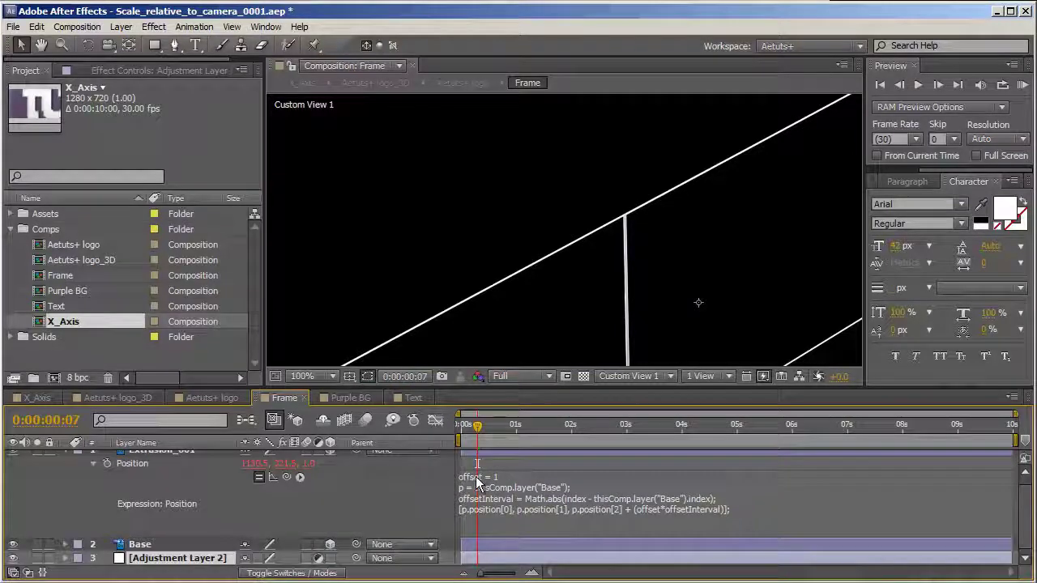
key("Return")
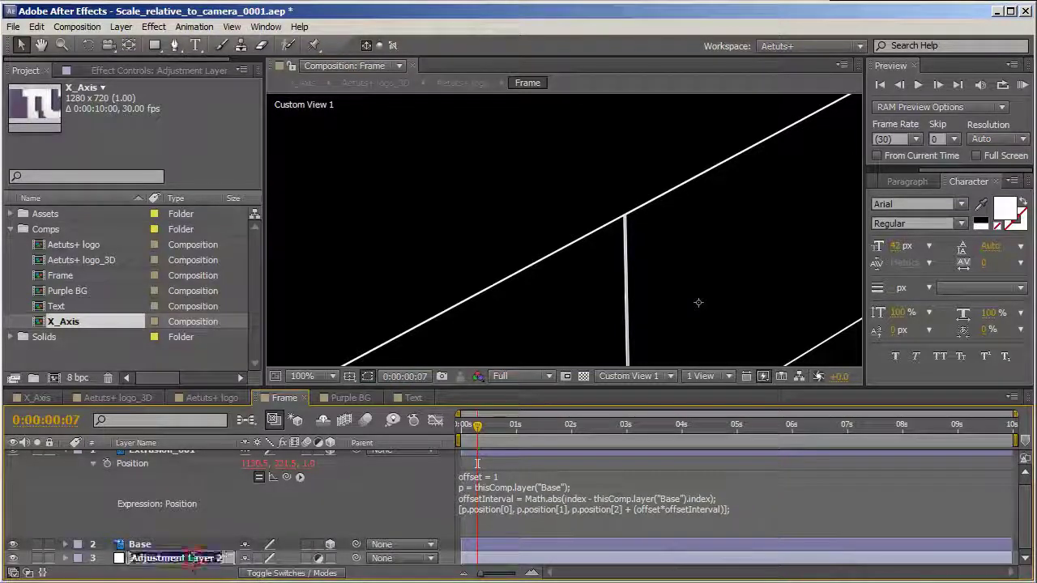
type("Expression_Control")
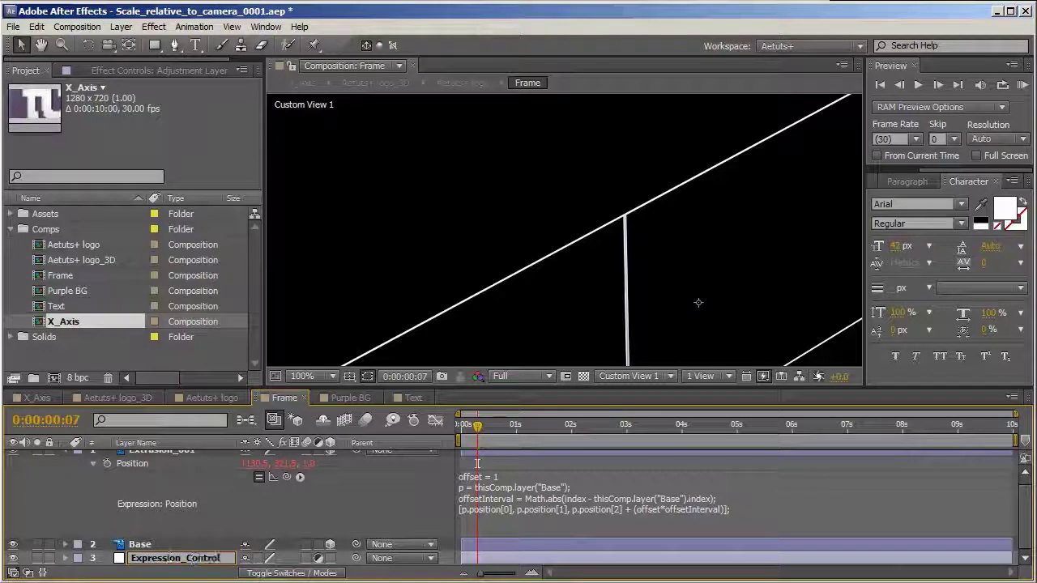
key("Return")
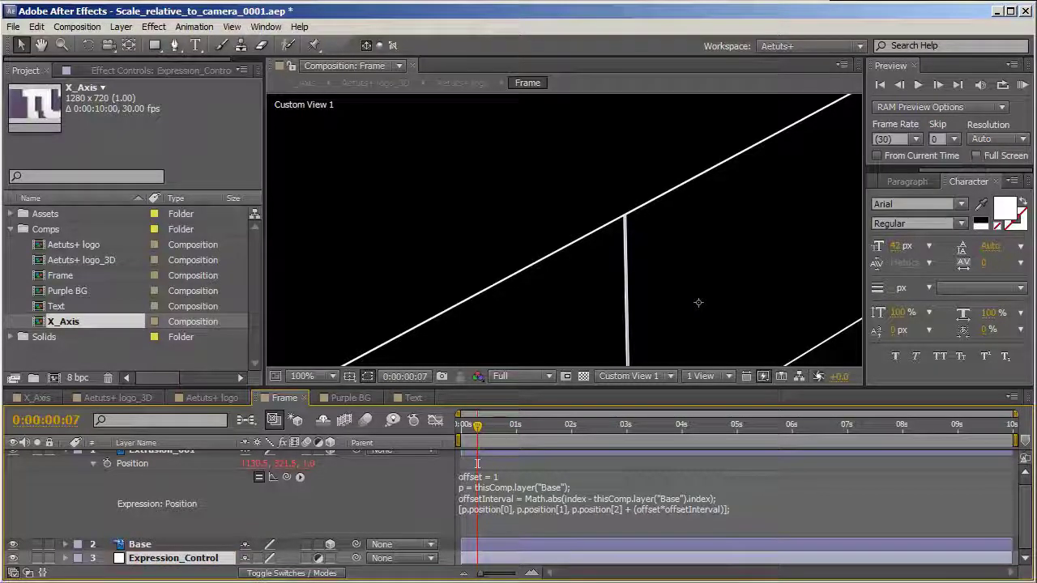
left_click(872, 181)
double_click(935, 230)
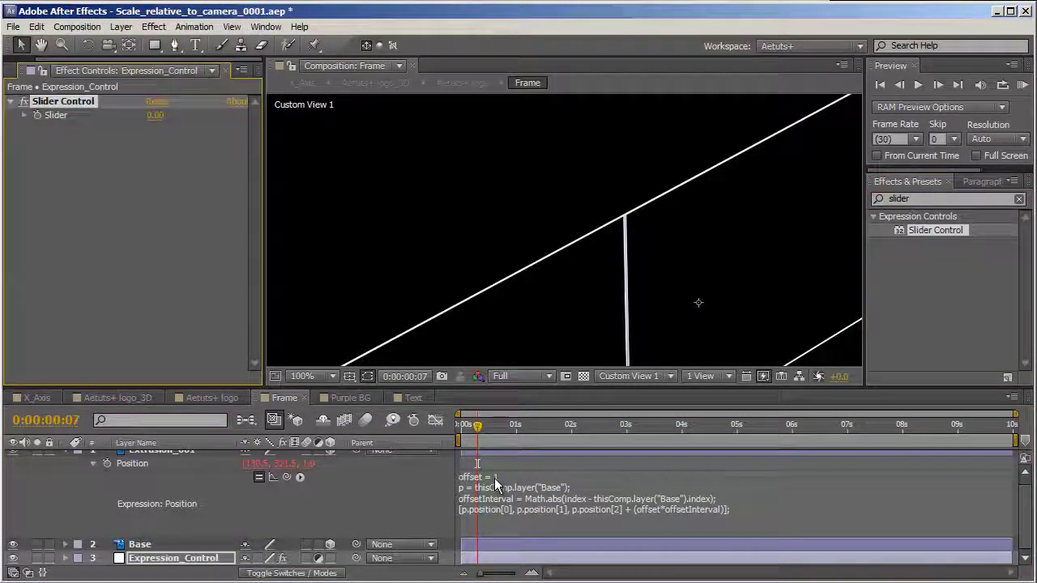
Rename the Slider Control effect on Expression_Control as "Offset" and set its slider to 1
left_click(63, 102)
key("Return")
type("Offset")
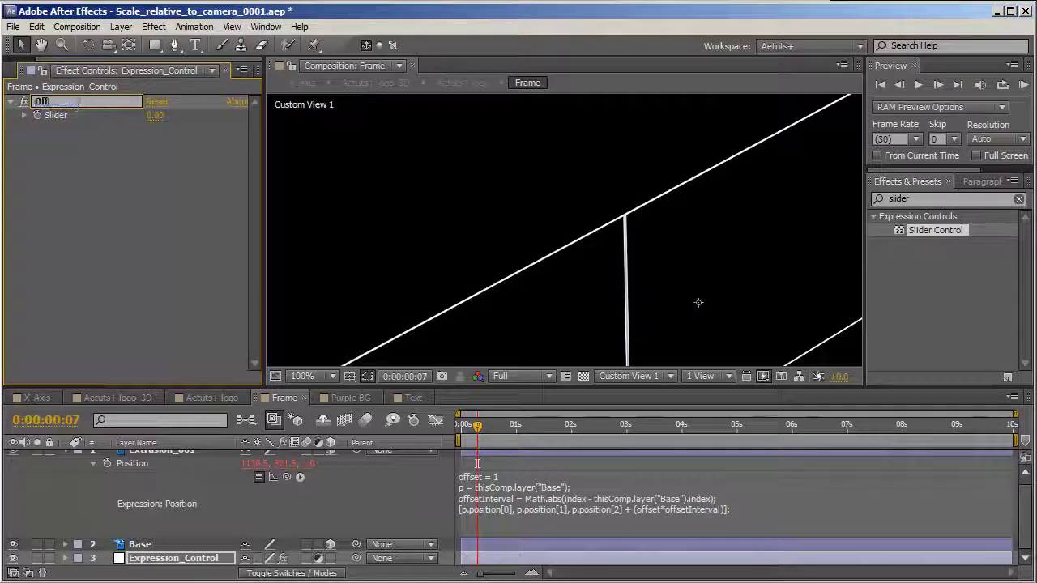
key("Return")
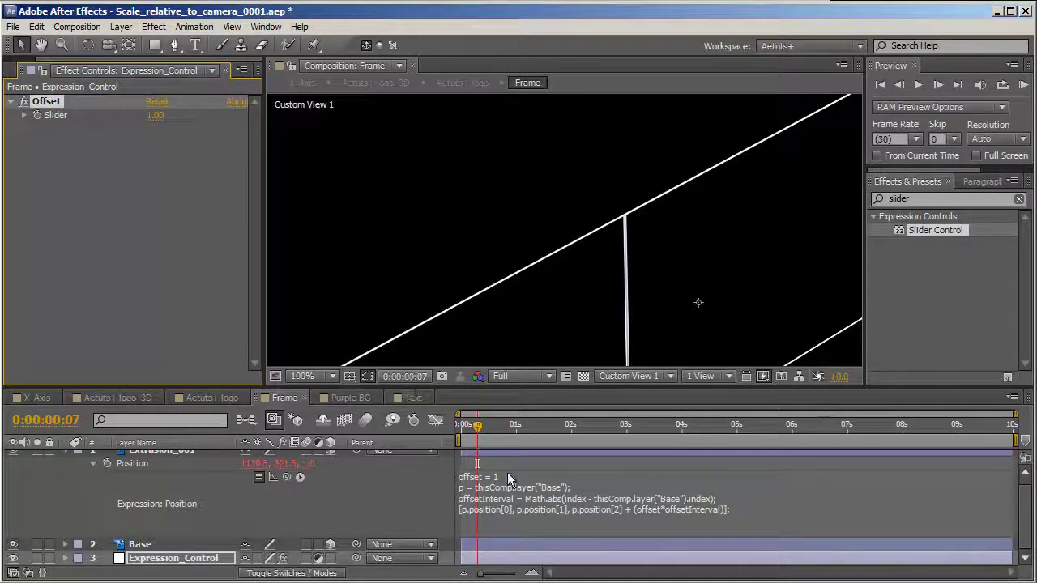
Link the offset value in Extrusion_001's Position expression to the Offset slider on the Expression_Control layer
left_click(499, 477)
double_click(499, 476)
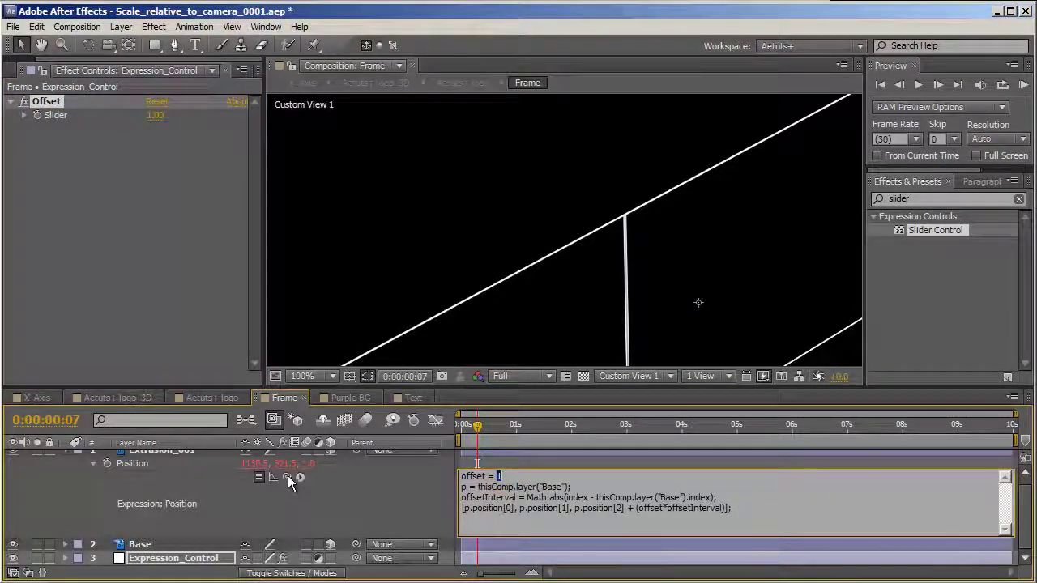
left_click_drag(289, 477, 86, 154)
left_click(73, 484)
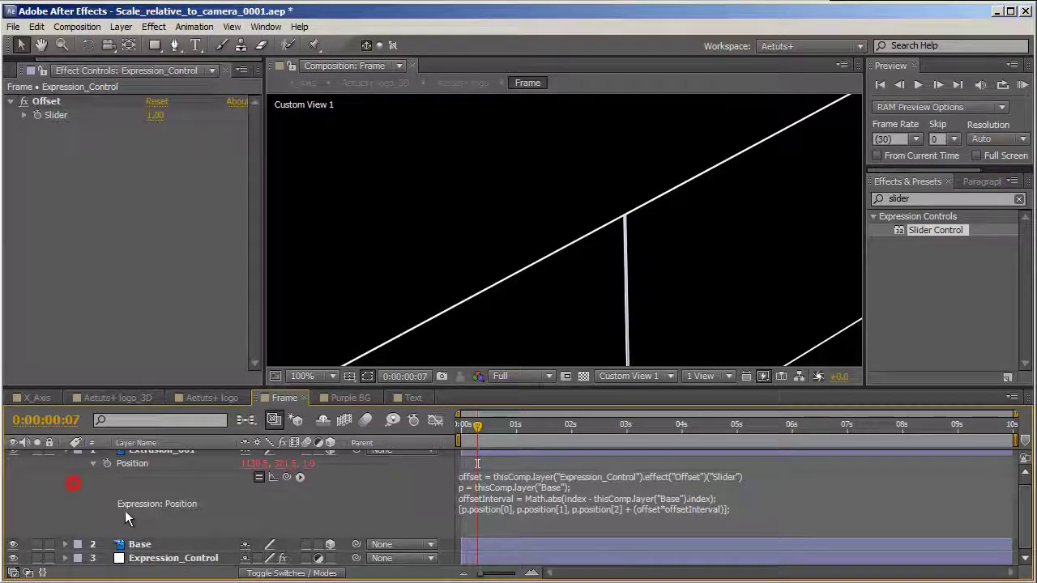
Test the Offset slider at 132 to check that it drives Extrusion_001's depth, and undo the change
left_click_drag(155, 115, 314, 165)
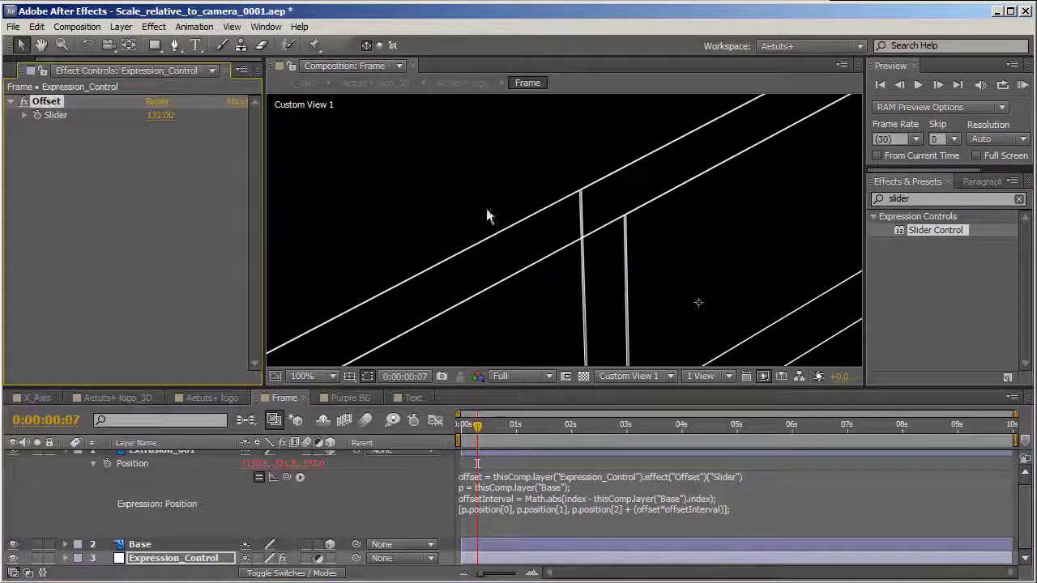
key("ctrl+z")
scroll(543, 212, "down", 4)
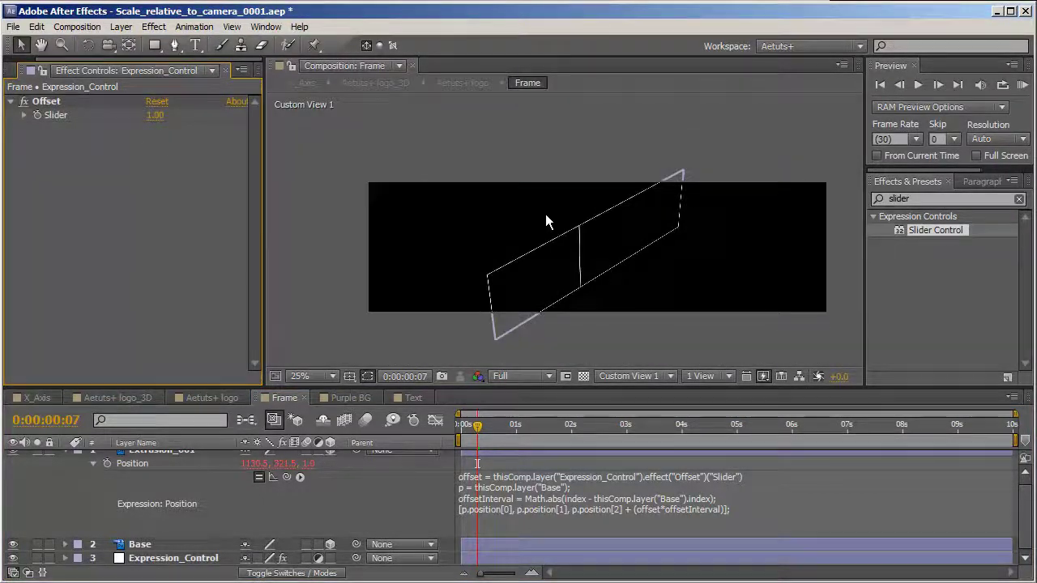
Collapse Extrusion_001's properties and duplicate the layer repeatedly until the stack reaches Extrusion_020
scroll(160, 510, "up", 1)
left_click(170, 457)
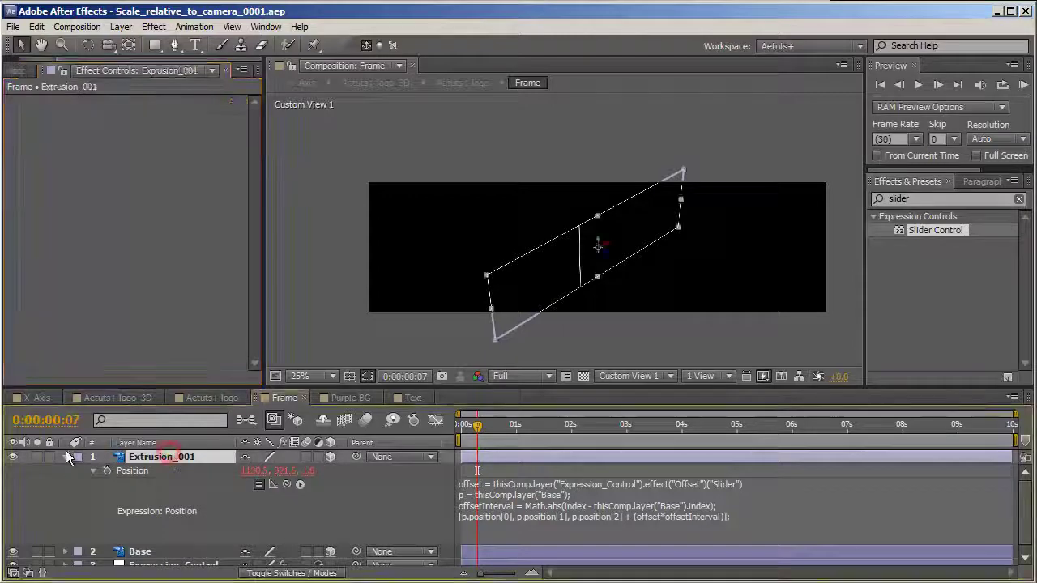
left_click(67, 457)
left_click(66, 457)
left_click(169, 458)
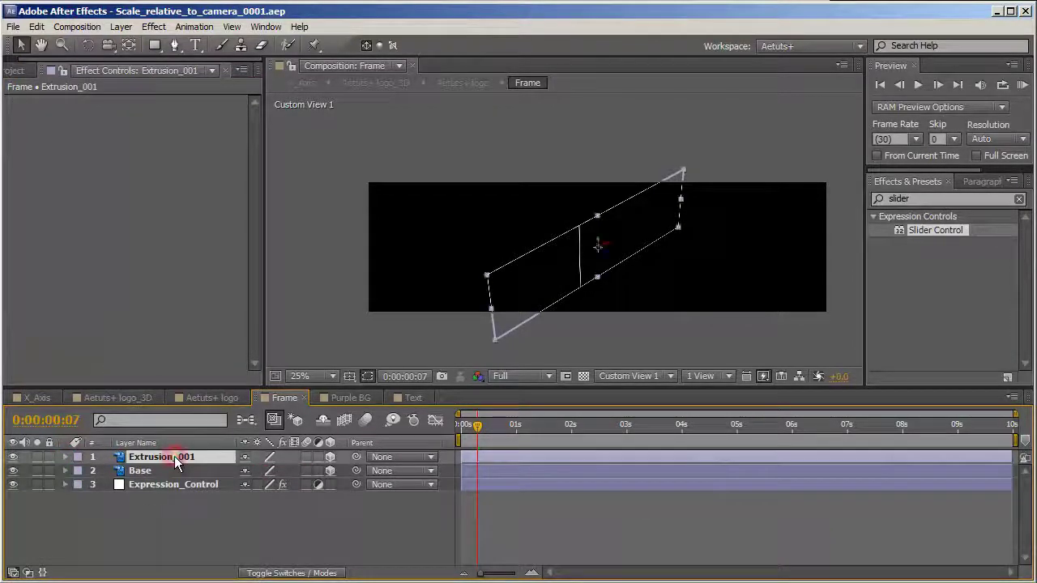
key("ctrl+d")
key("ctrl+d")
key("ctrl+d")
key("ctrl+d")
key("ctrl+d")
key("ctrl+d")
key("ctrl+d")
key("ctrl+d")
key("ctrl+d")
key("ctrl+d")
key("ctrl+d")
key("ctrl+d")
key("ctrl+d")
key("ctrl+d")
key("ctrl+d")
key("ctrl+d")
key("ctrl+d")
key("ctrl+d")
key("ctrl+d")
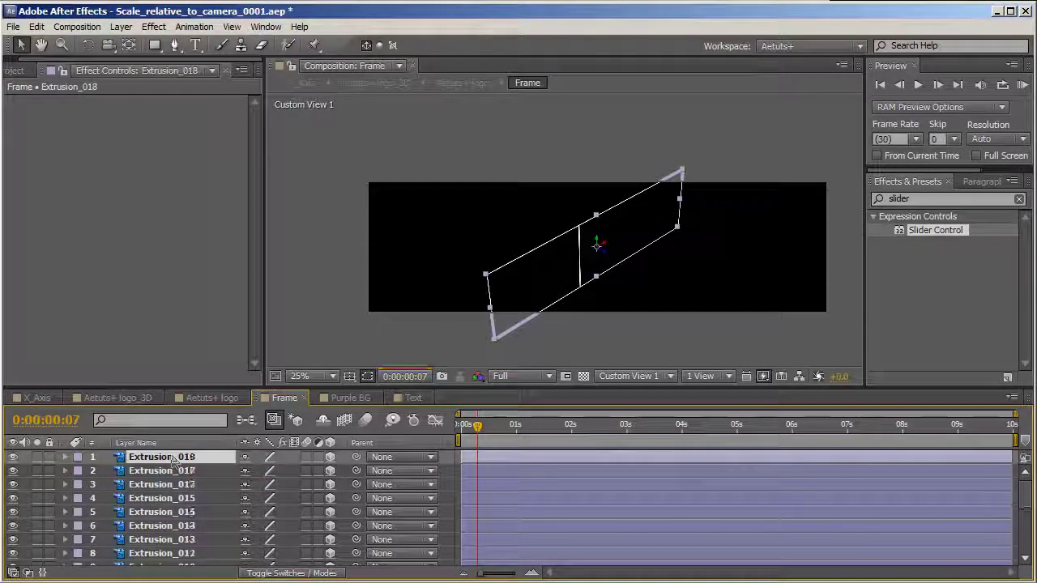
Test the Offset slider on the stacked frame extrusions and return it to 1
key("period")
key("period")
scroll(185, 502, "down", 5)
left_click(174, 559)
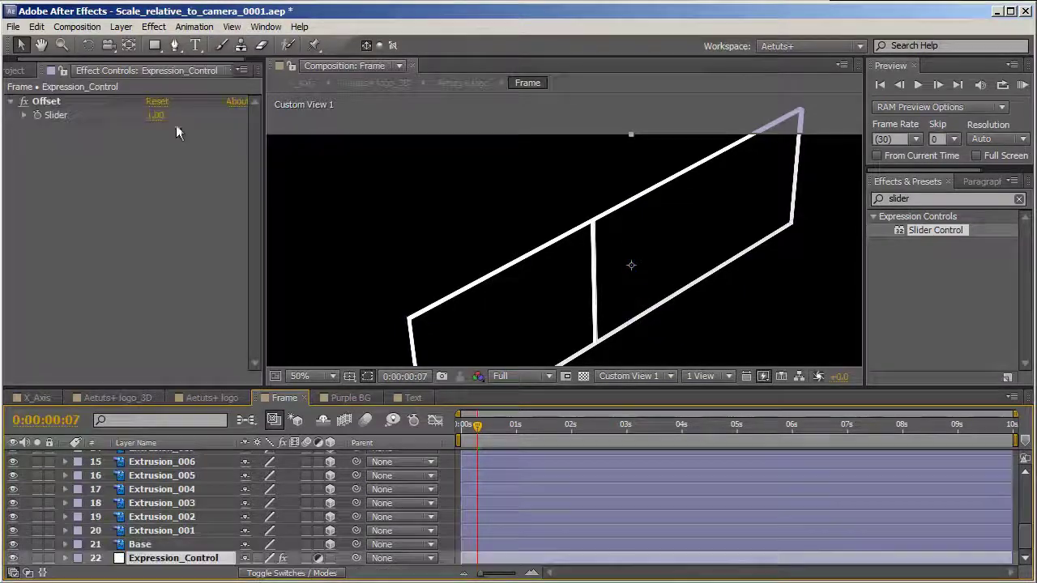
mouse_move(154, 118)
left_mouse_down()
mouse_move(180, 116)
mouse_move(164, 118)
left_mouse_up()
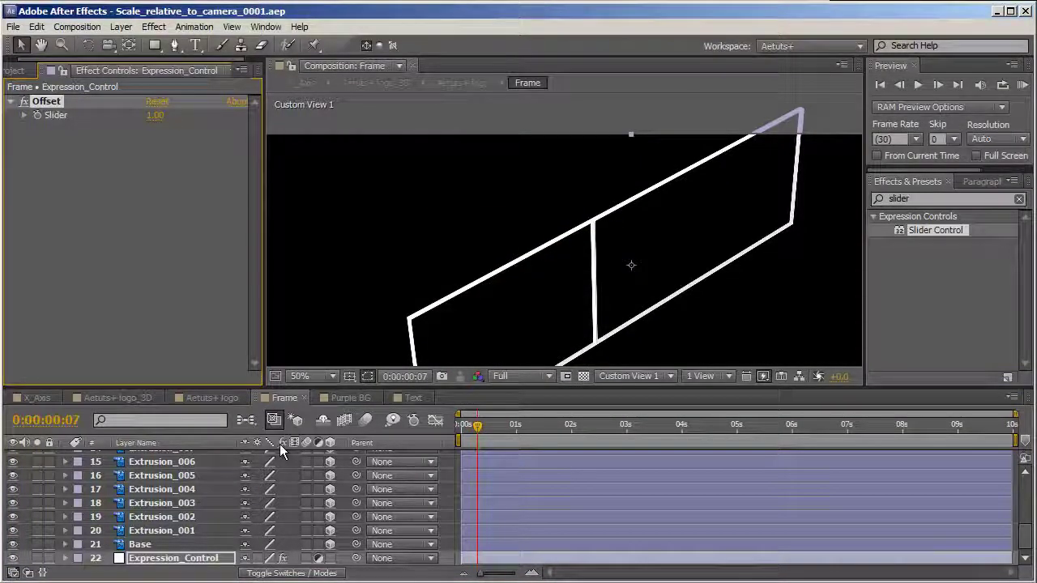
Select and copy all layers of the Frame composition, including Base and Expression_Control
left_click(350, 398)
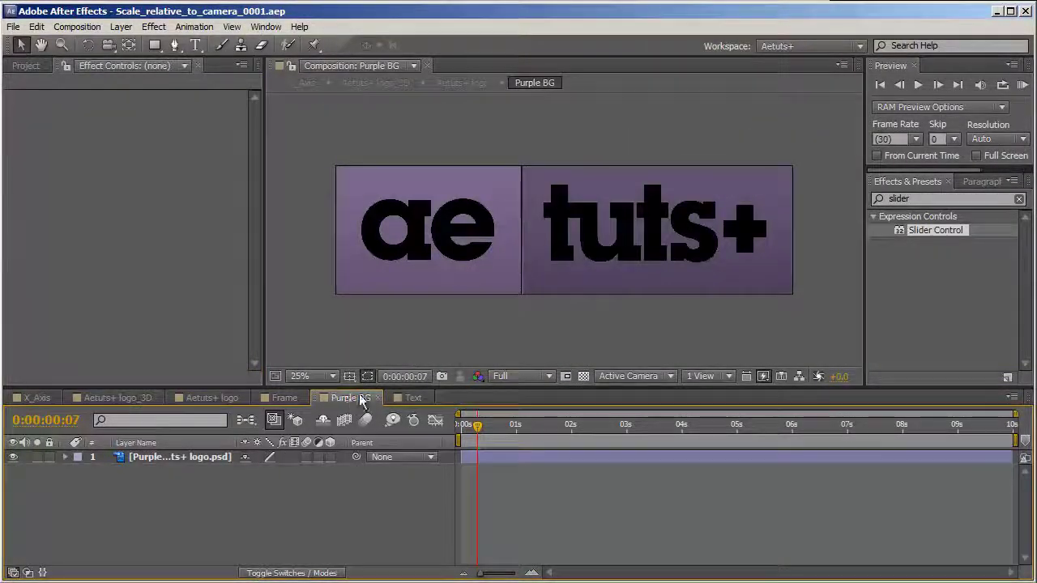
left_click(415, 398)
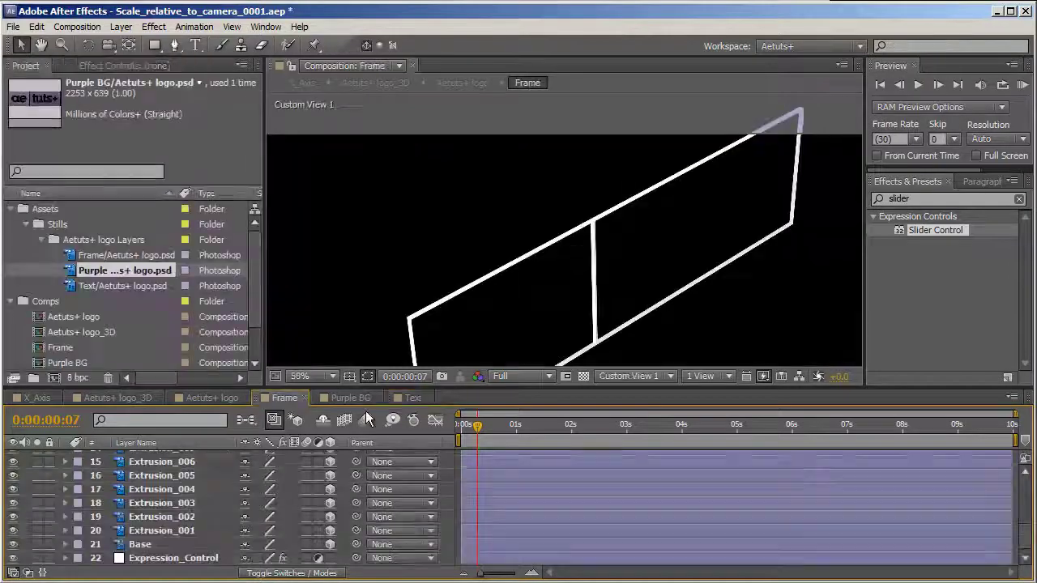
left_click(134, 546)
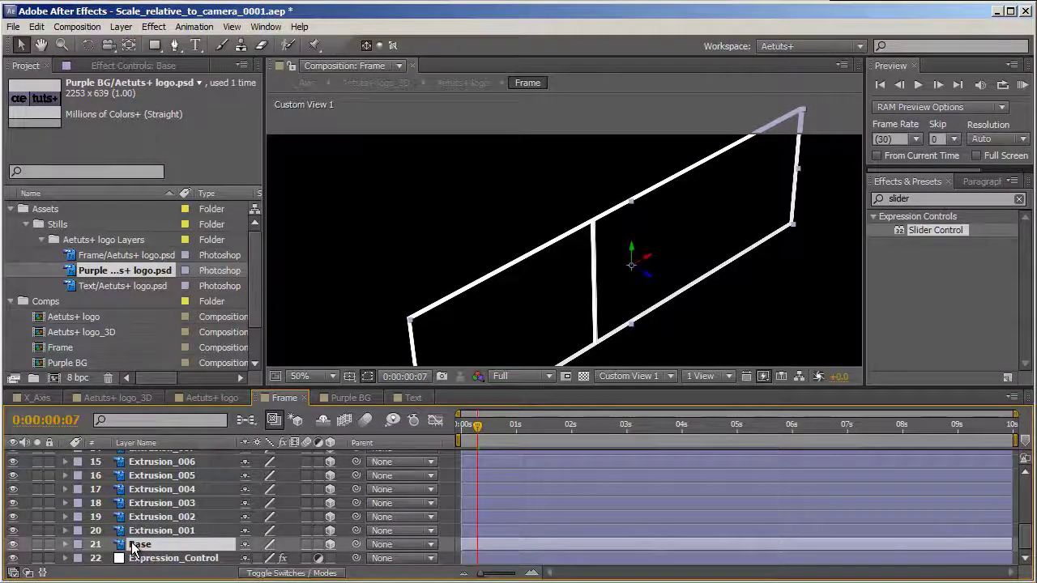
key("ctrl+a")
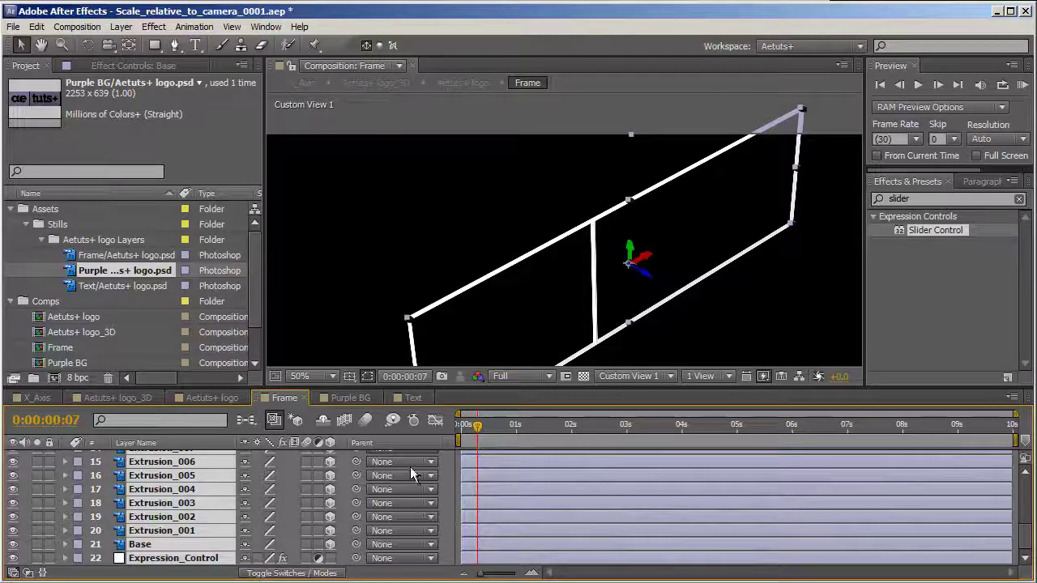
Delete the logo layer in the Purple BG composition and paste the copied Frame layers in its place
left_click(350, 398)
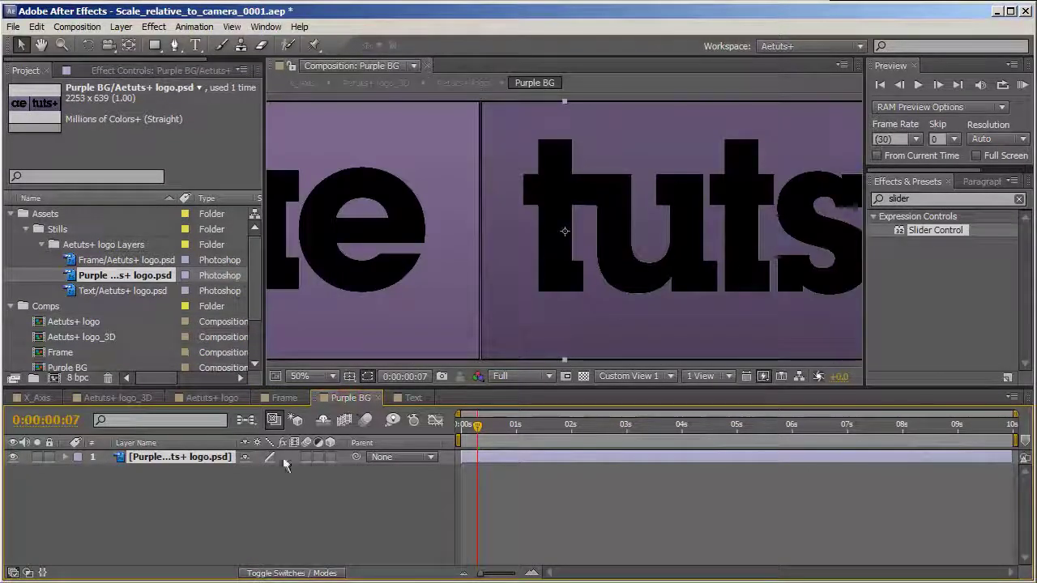
key("comma")
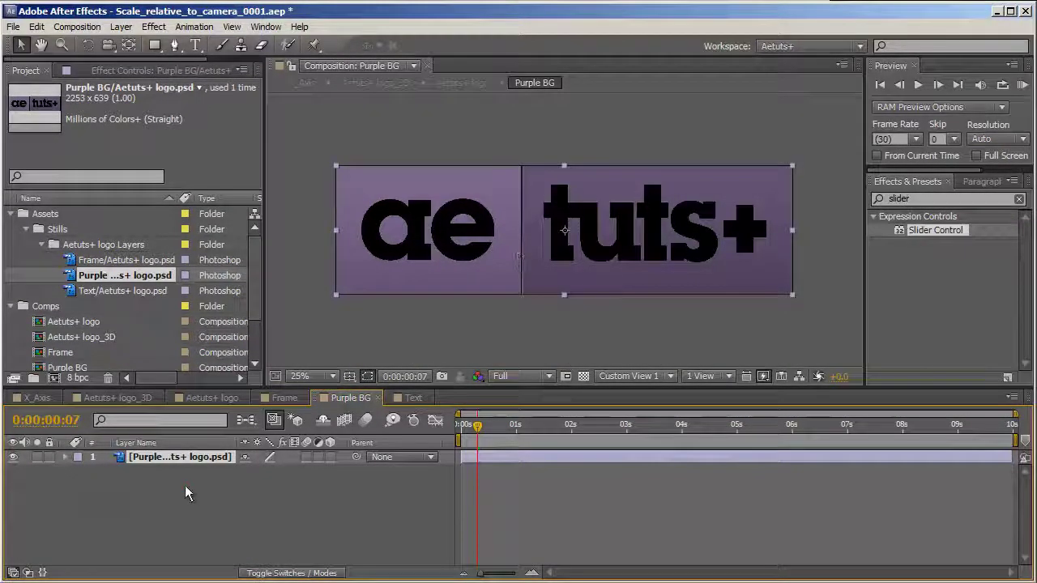
left_click(173, 456)
key("Delete")
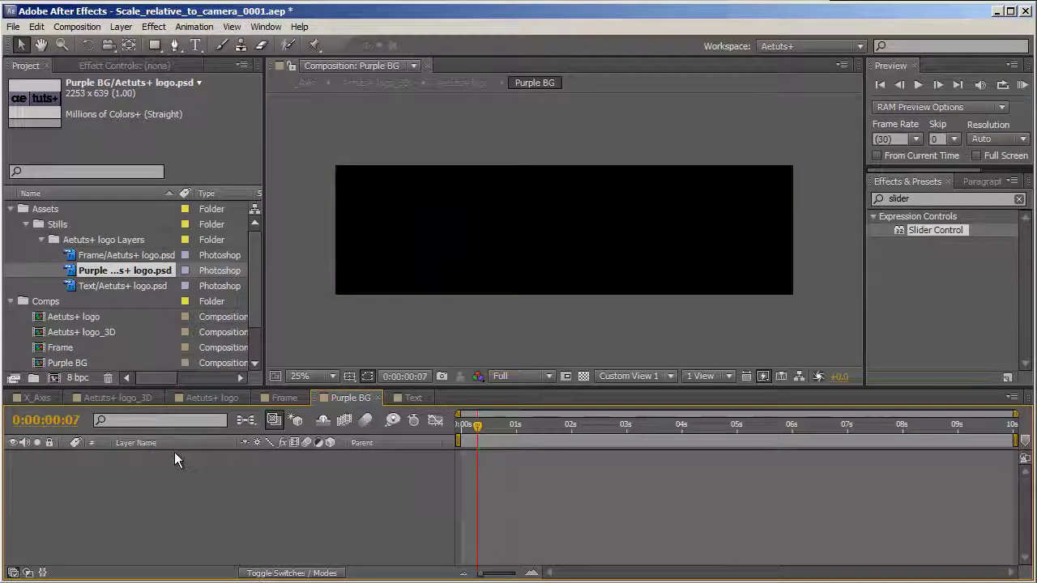
key("ctrl+v")
Replace the source of all pasted layers except Expression_Control with Purple BG/Aetuts+ logo.psd
scroll(133, 535, "down", 5)
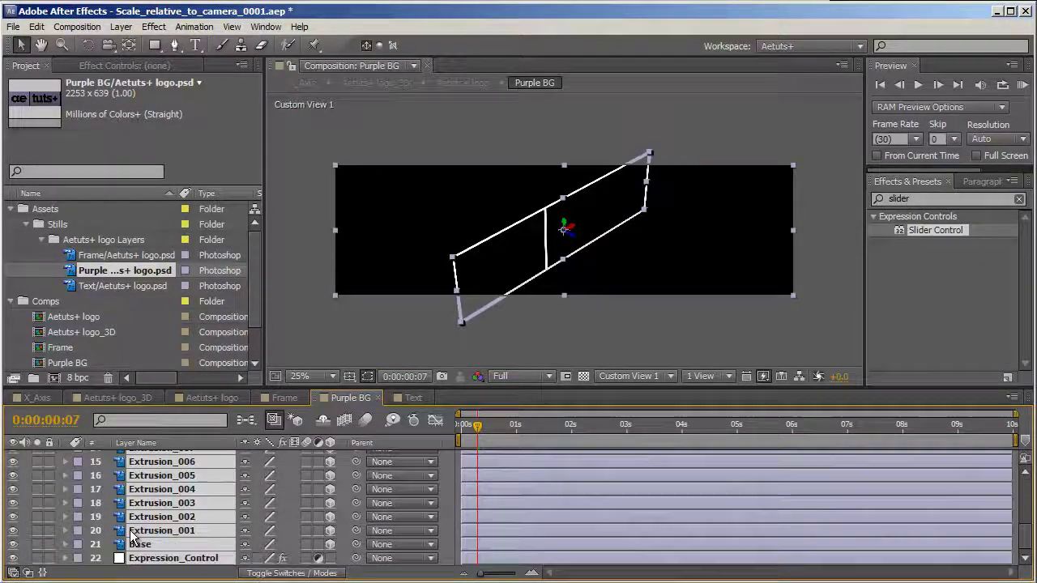
left_click(149, 555, "ctrl")
scroll(159, 529, "up", 2)
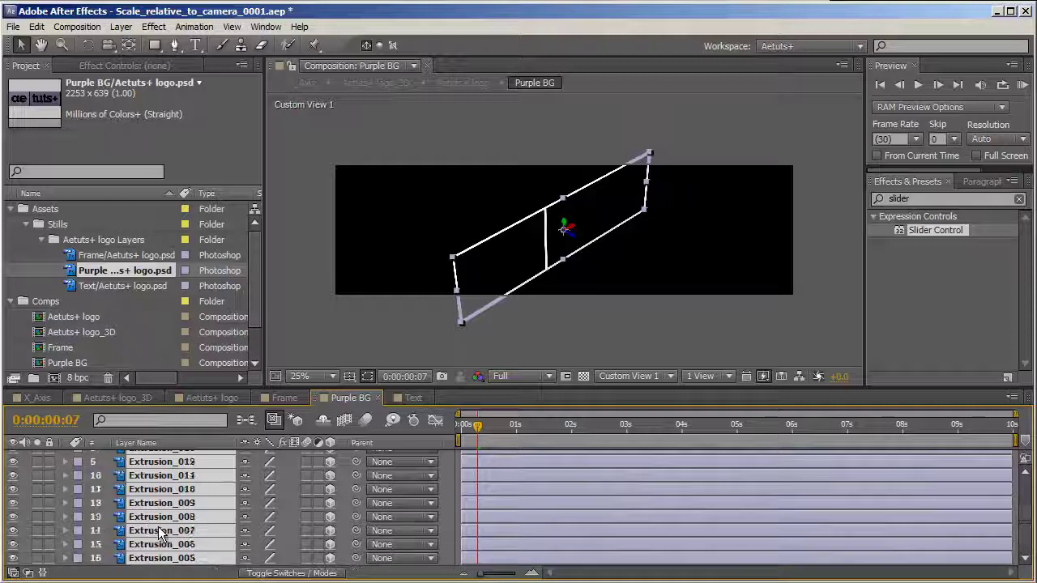
scroll(159, 530, "up", 3)
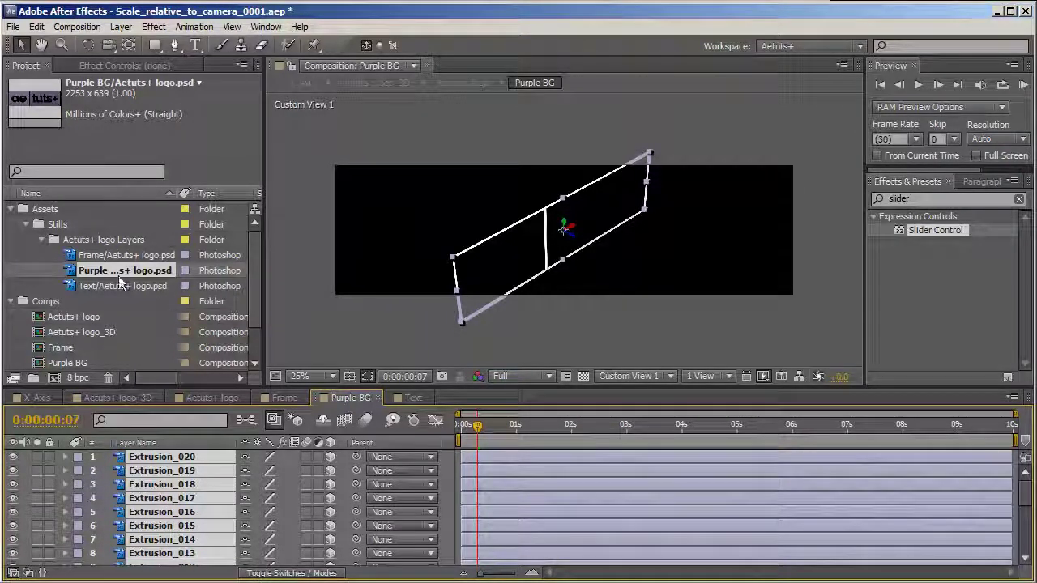
left_click_drag(105, 275, 162, 478)
key("slash")
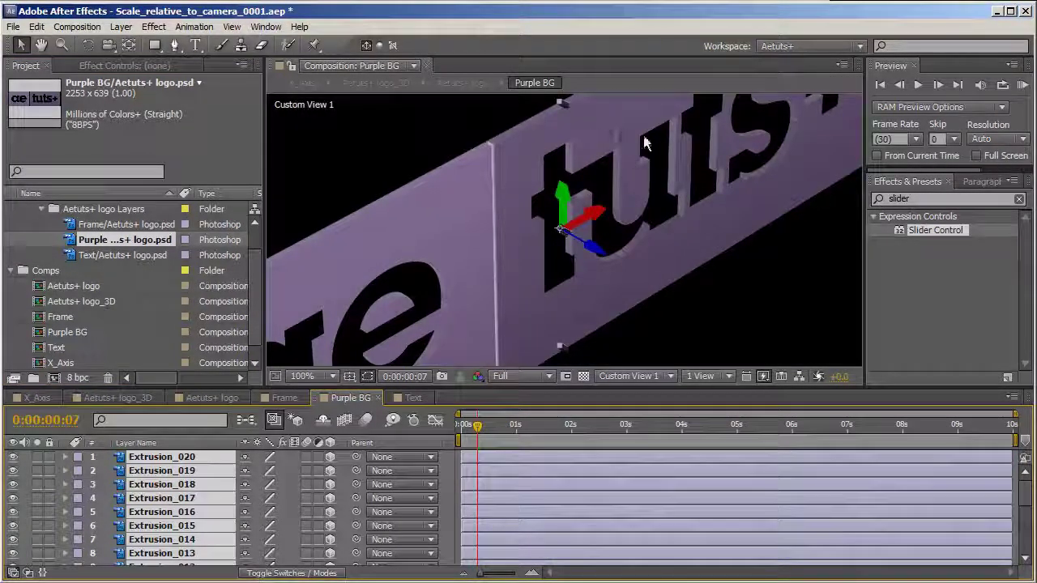
Rebuild the Text composition with the same extrusion stack, using Text/Aetuts+ logo.psd as the layers' source
left_click(413, 398)
left_click(139, 492)
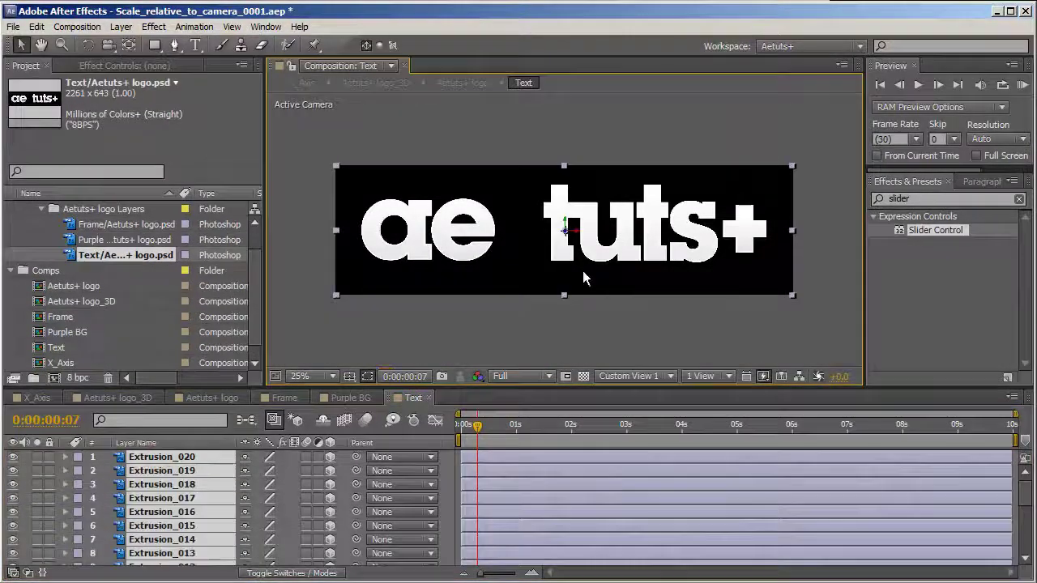
Examine the Frame, Purple BG and Text layers in the Aetuts+ logo composition
left_click(201, 505)
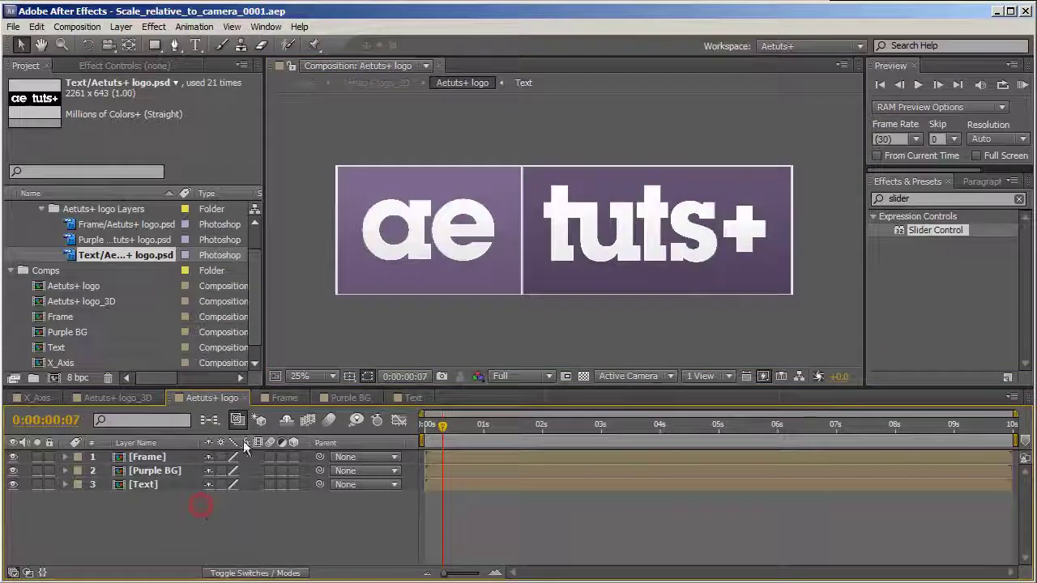
key("period")
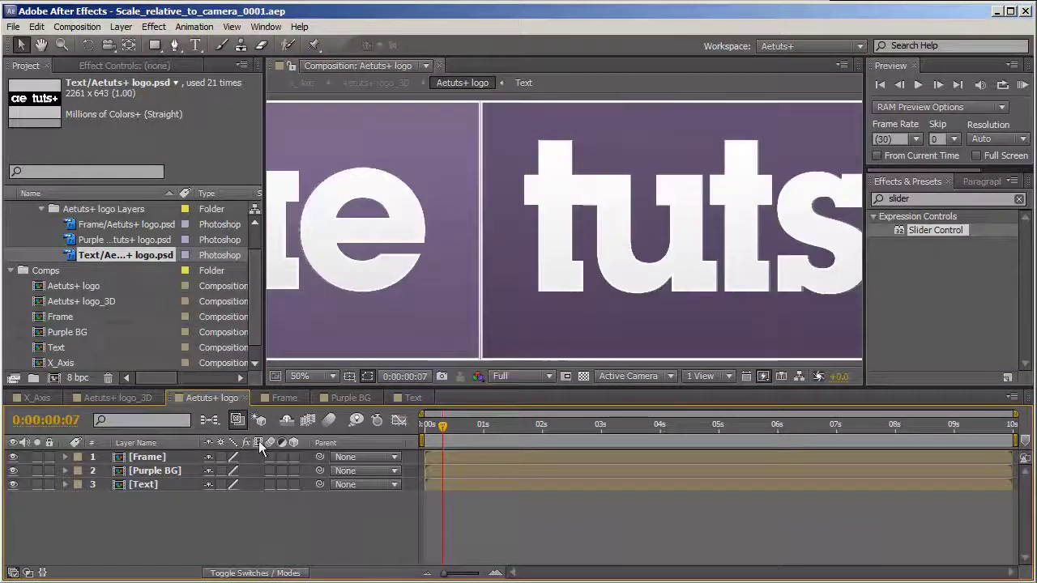
key("comma")
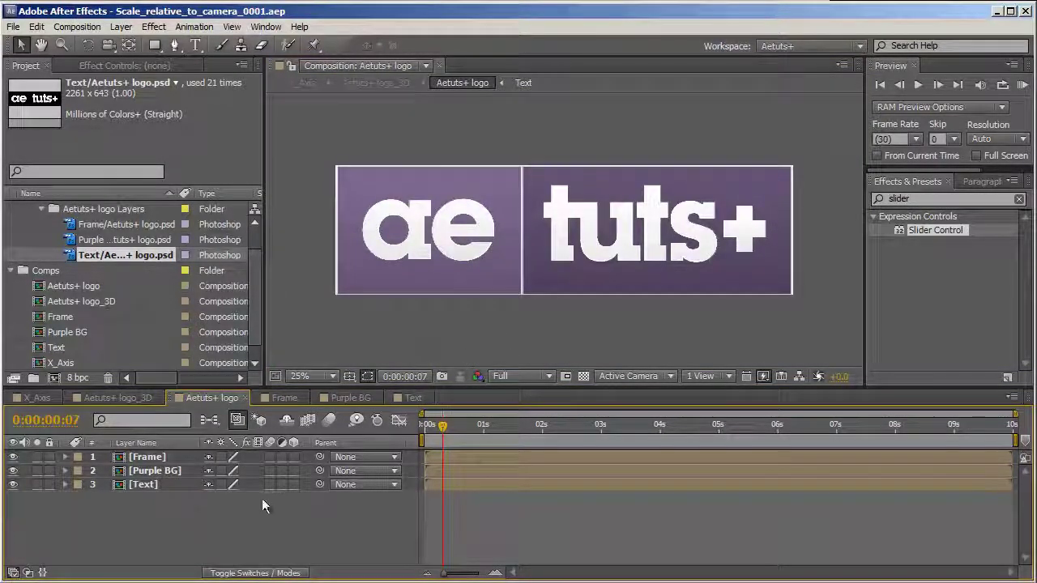
left_click(162, 457)
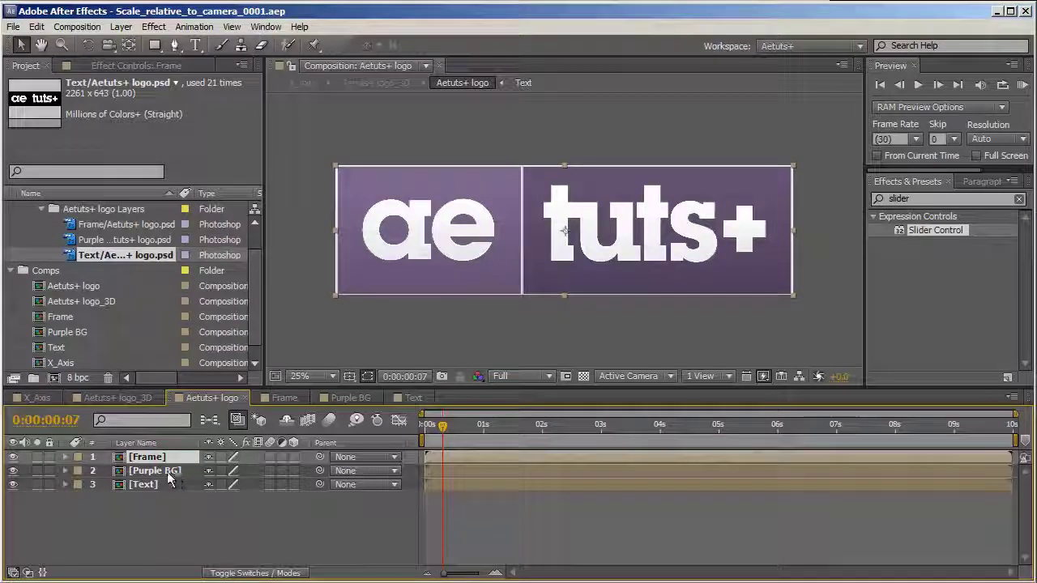
left_click(154, 470)
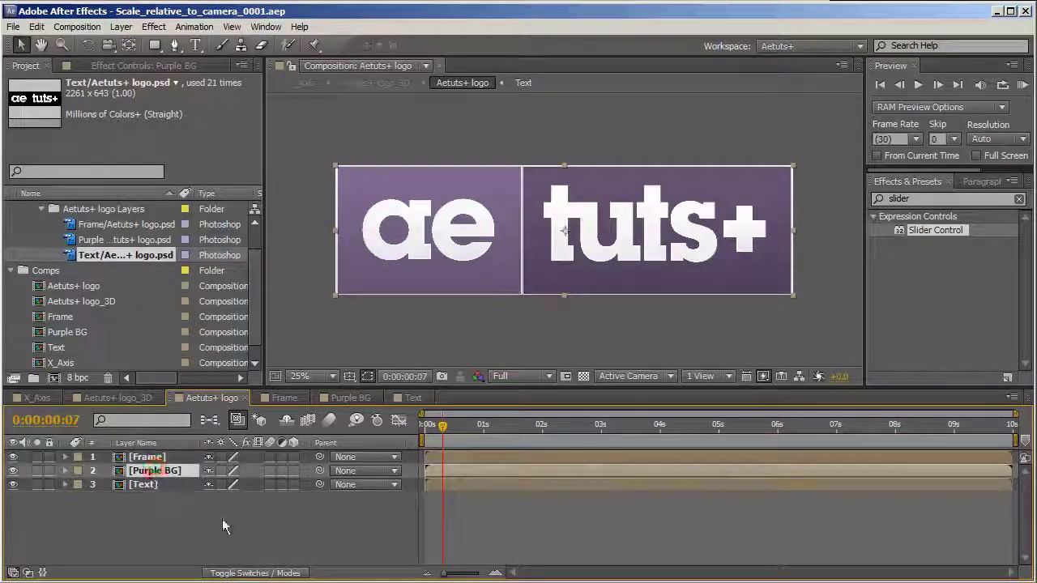
left_click(153, 489)
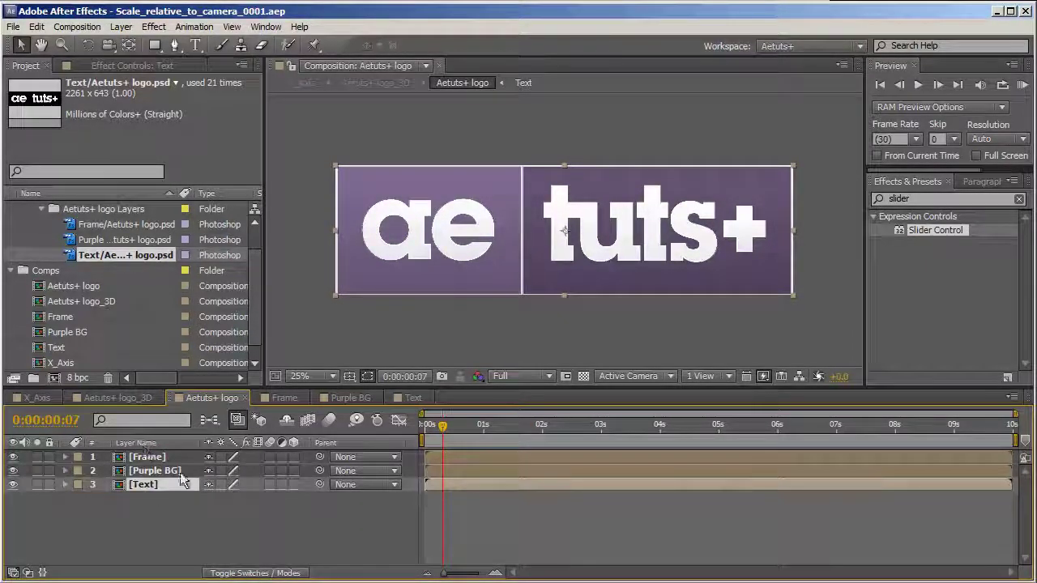
Enable Collapse Transformations for the Aetuts+ logo layer in the Aetuts+ logo_3D composition
left_click(126, 399)
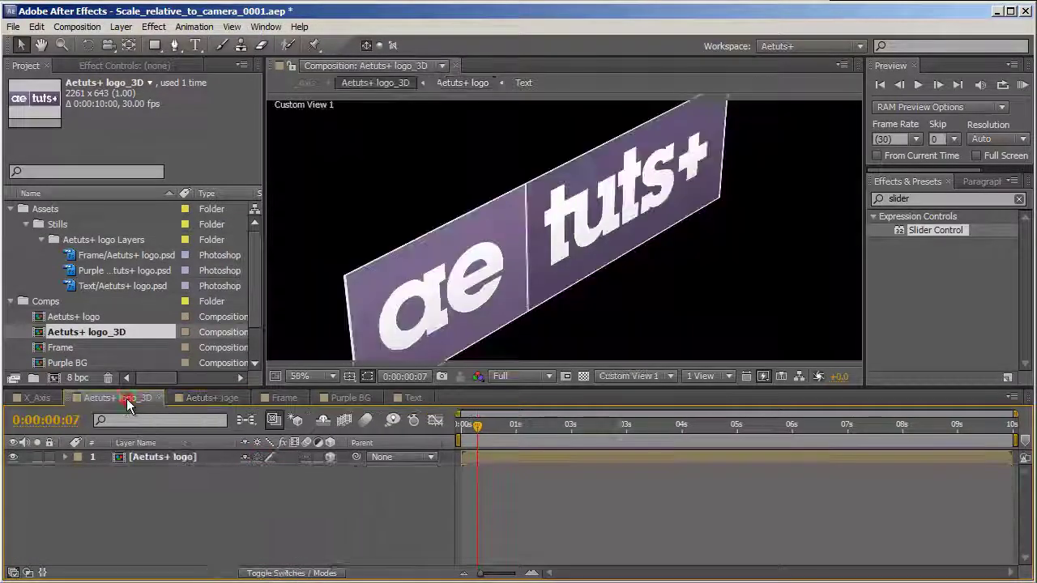
left_click(218, 459)
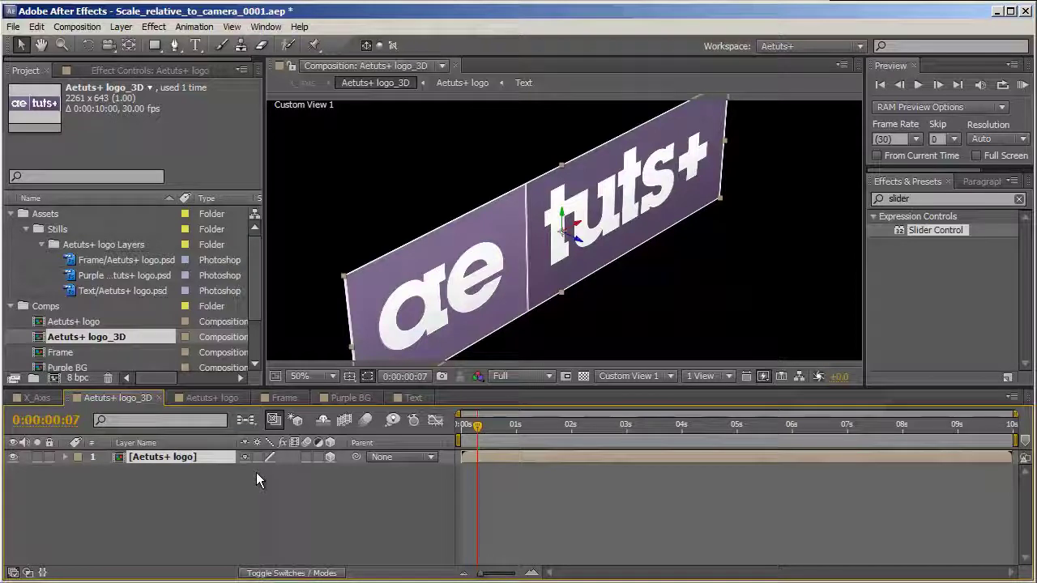
left_click(256, 457)
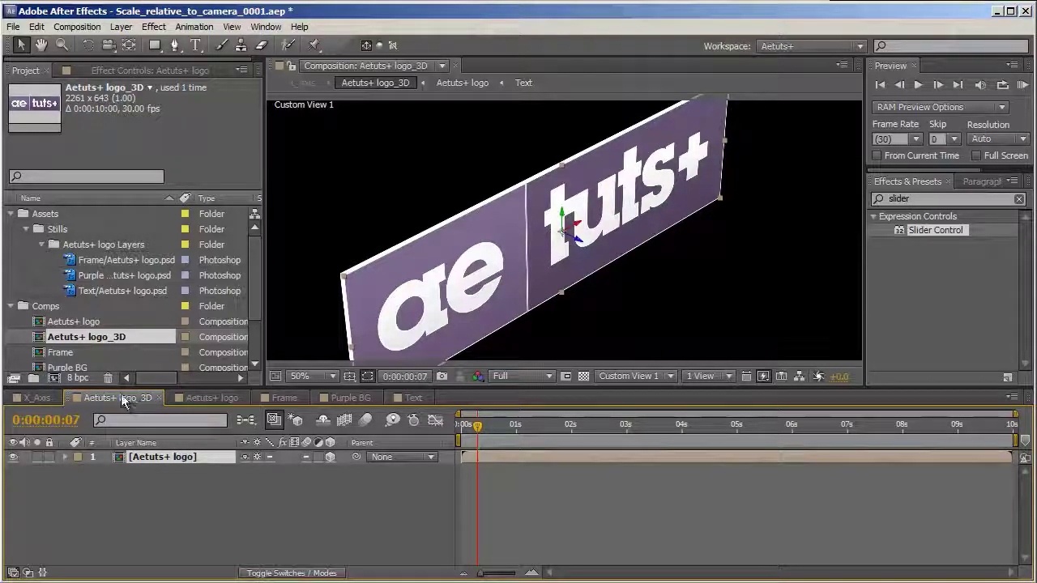
Reveal the Scale expression of the Aetuts+ logo_3D layer in the X_Axis composition and enlarge its expression field
left_click(36, 398)
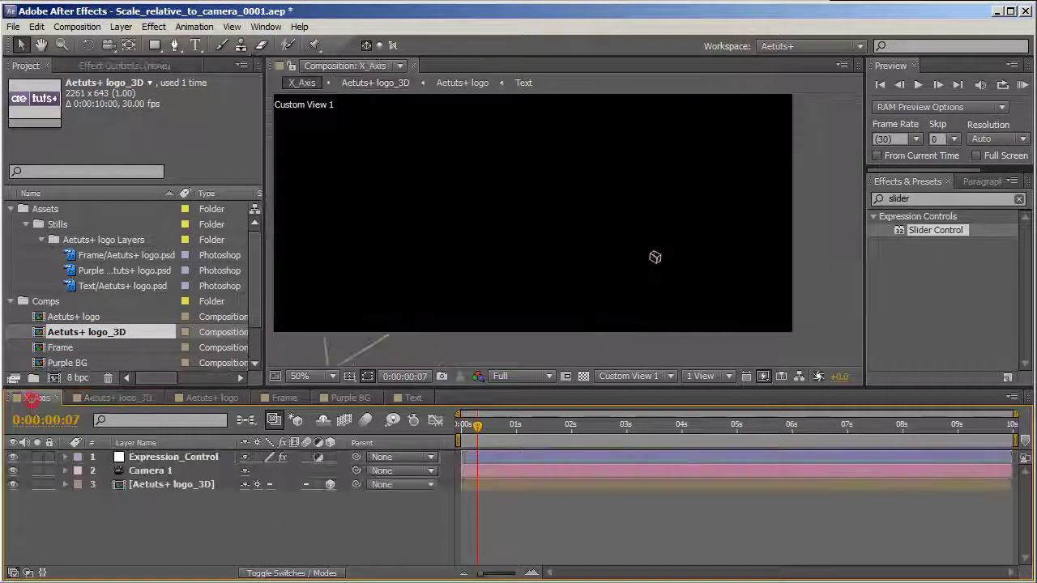
left_click(183, 486)
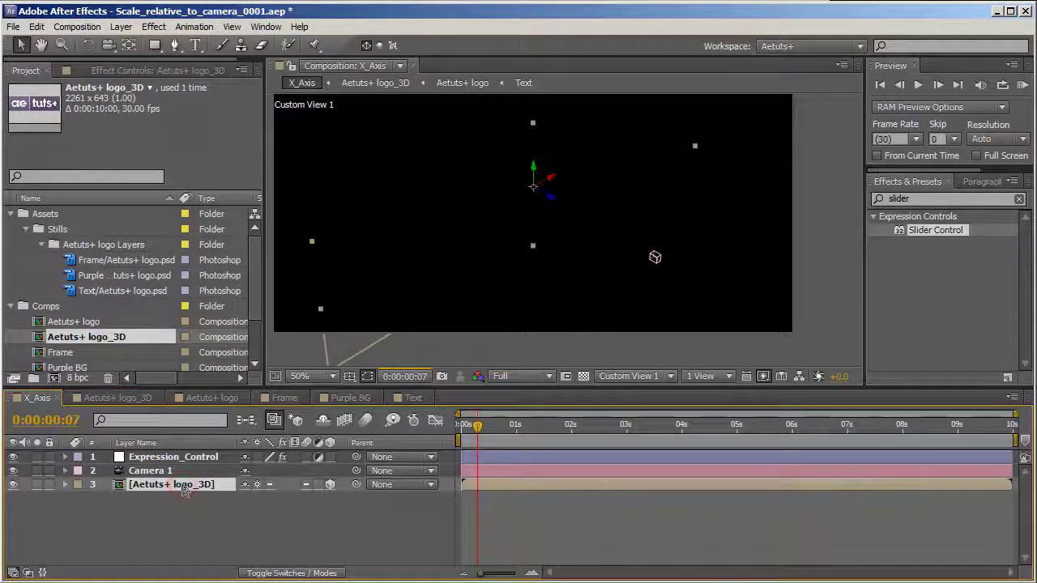
key("e")
key("e")
left_click_drag(566, 521, 575, 564)
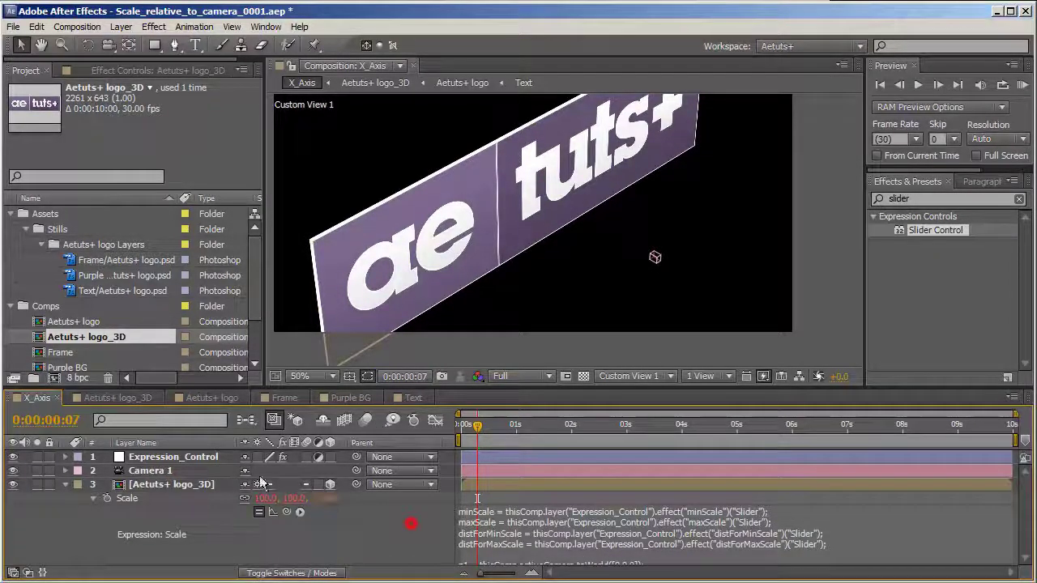
Move Camera 1 away from the logo in the custom view to test the distance-driven Scale expression
left_click(207, 470)
left_click_drag(642, 253, 513, 287)
scroll(487, 270, "up", 3)
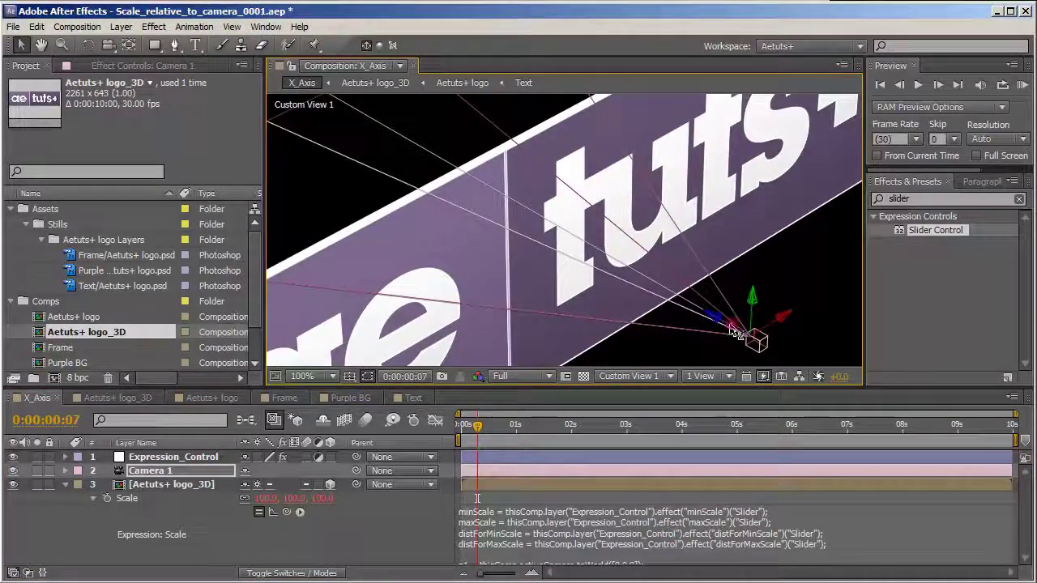
left_click_drag(749, 333, 797, 359)
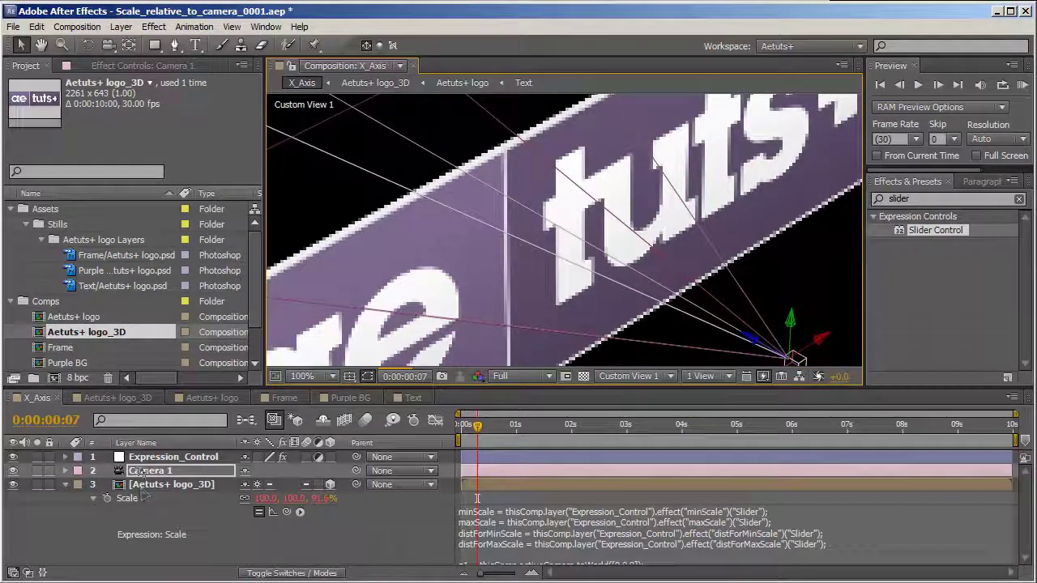
Set Expression_Control's maxScale slider to 1000 and move Camera 1 slightly closer to the logo
left_click(146, 457)
left_click(109, 65)
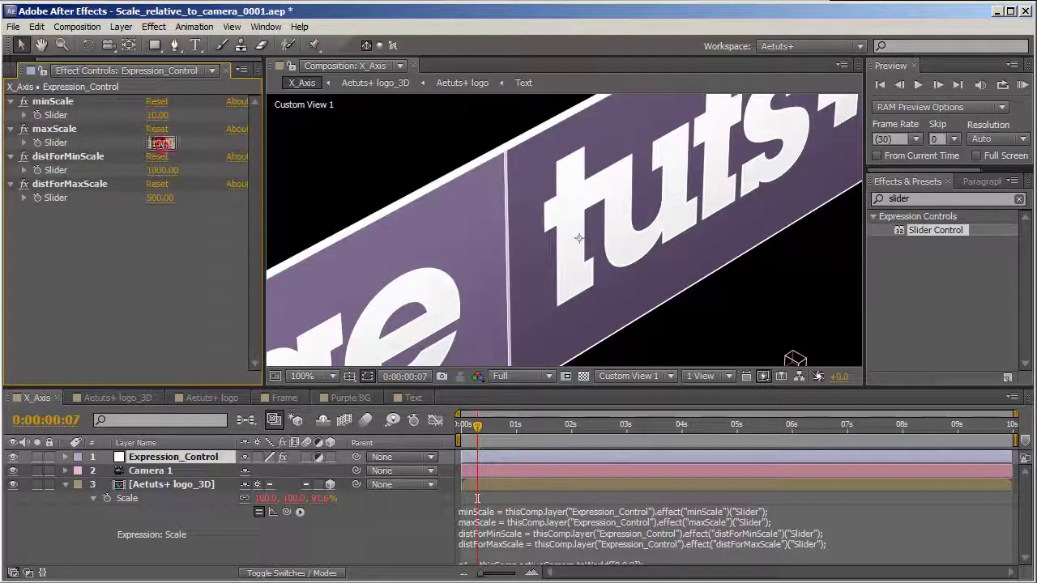
left_click(160, 142)
type("1000")
key("Return")
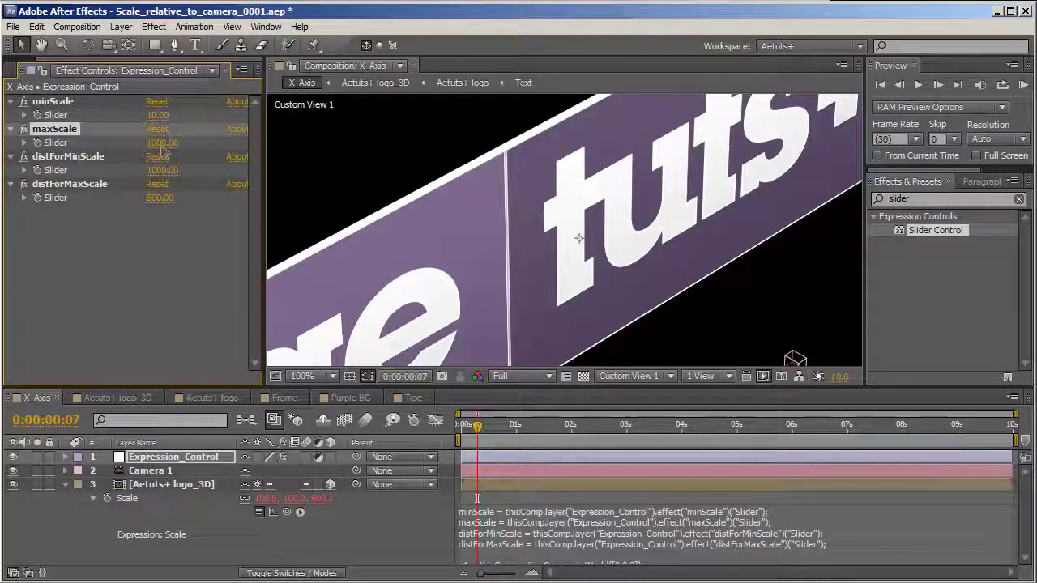
scroll(624, 247, "down", 2)
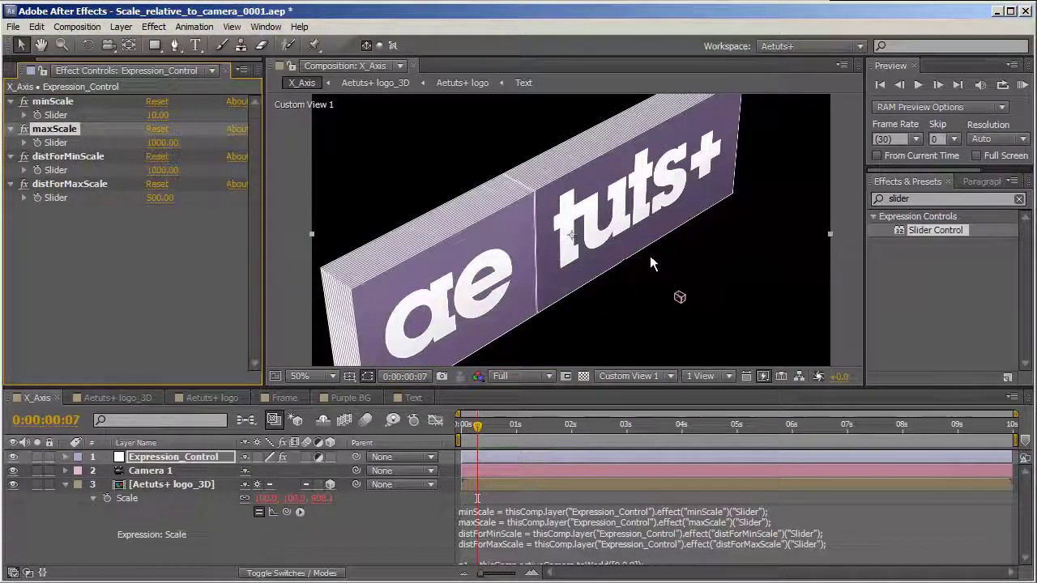
scroll(650, 255, "up", 1)
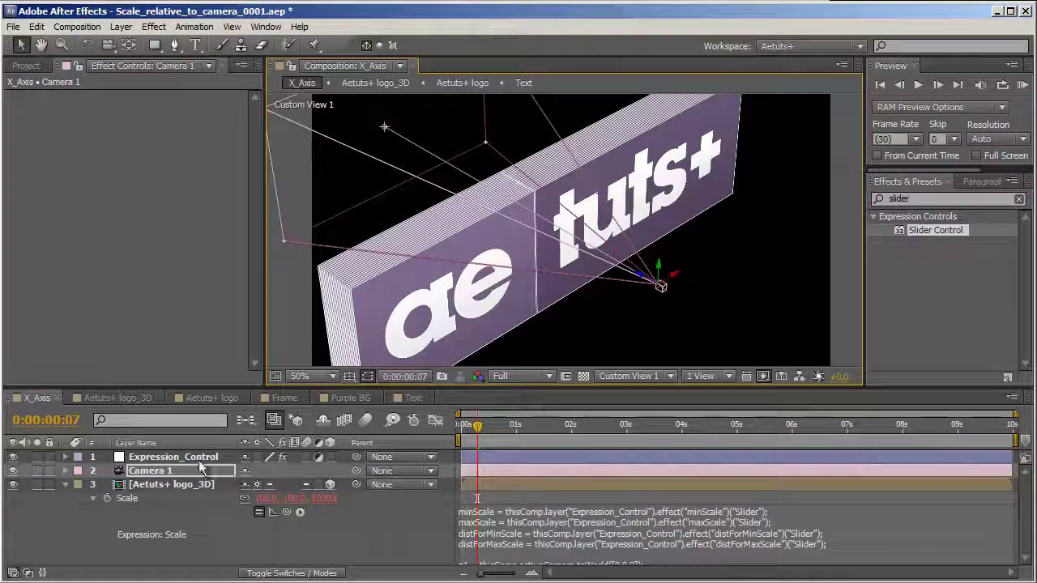
Set Expression_Control's maxScale slider to 5000 and move Camera 1 away from the logo
left_click(186, 457)
left_click(166, 143)
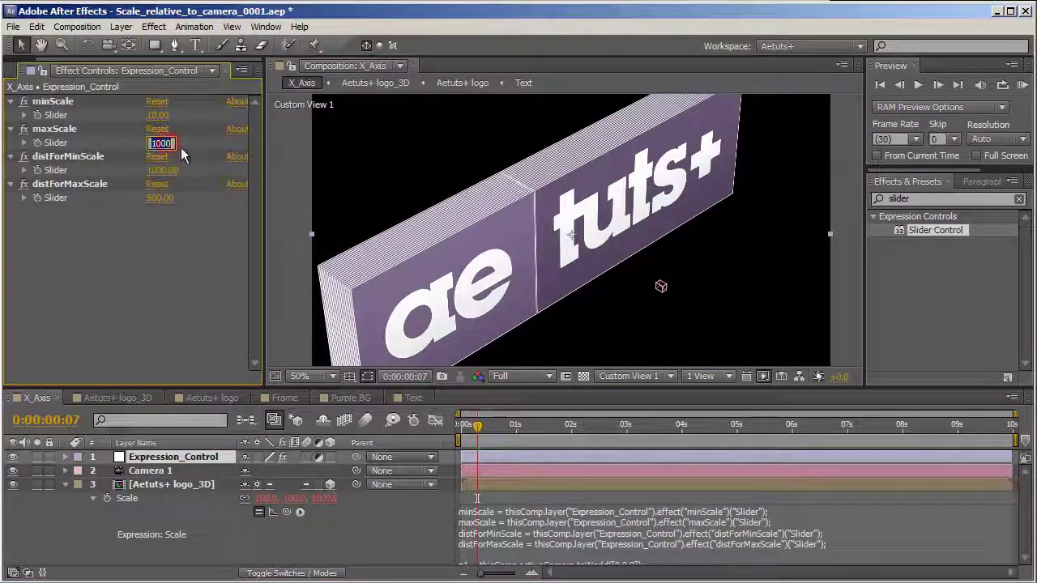
type("3000")
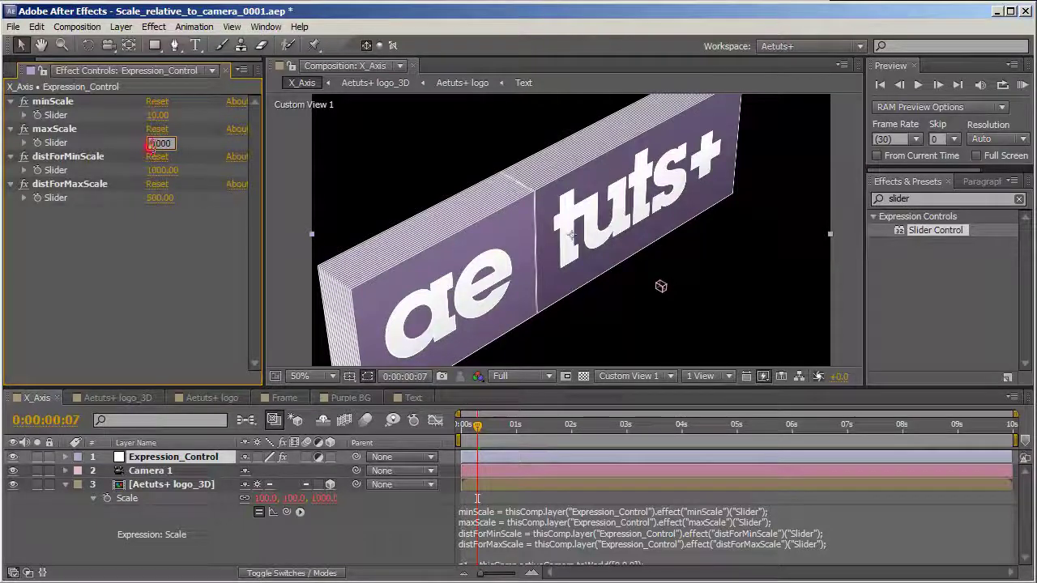
type("5")
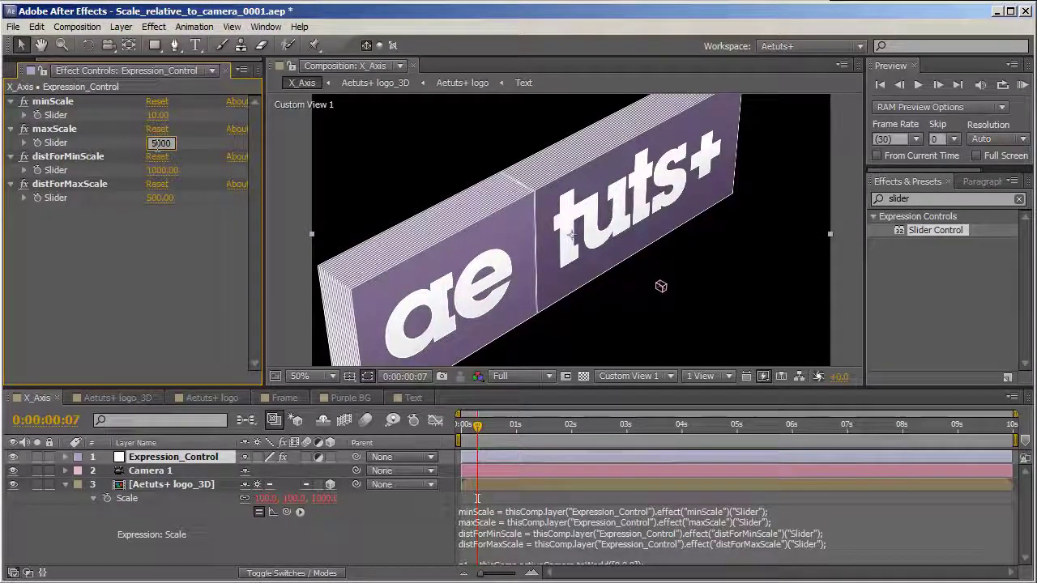
key("Return")
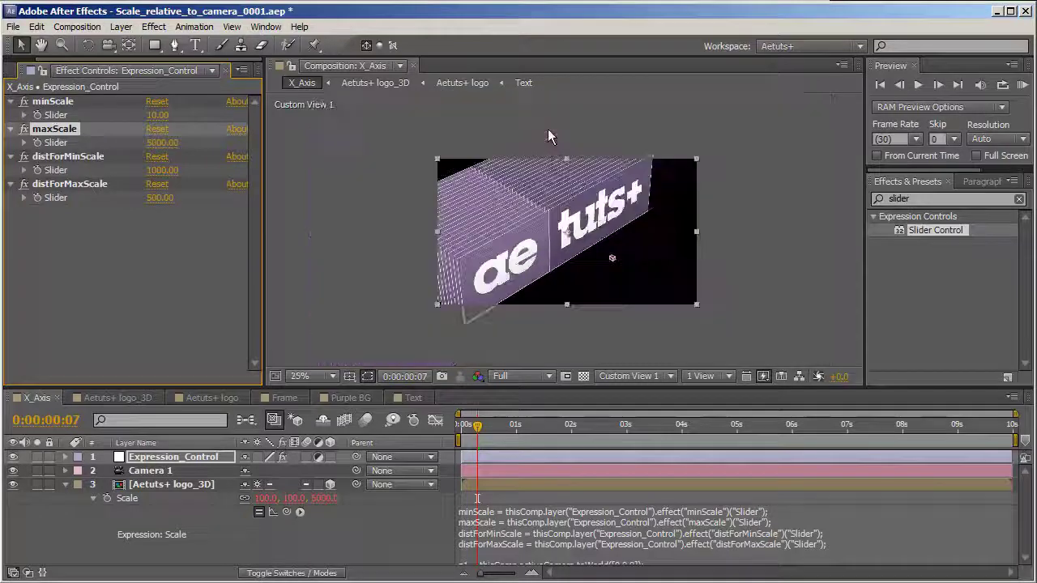
left_click(169, 471)
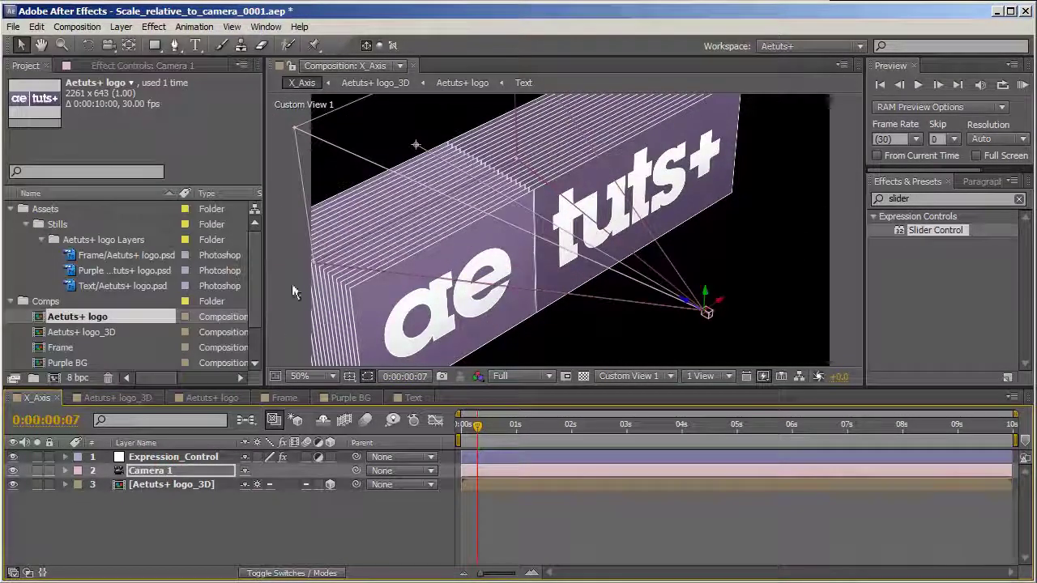
Rename the X_Axis composition as Z_Axis
scroll(130, 357, "down", 1)
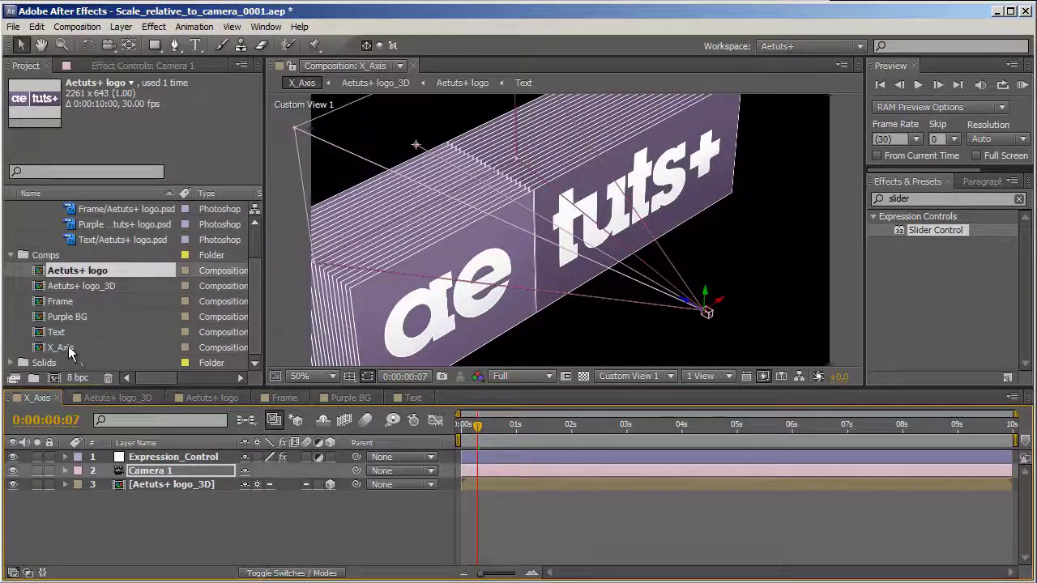
left_click(50, 347)
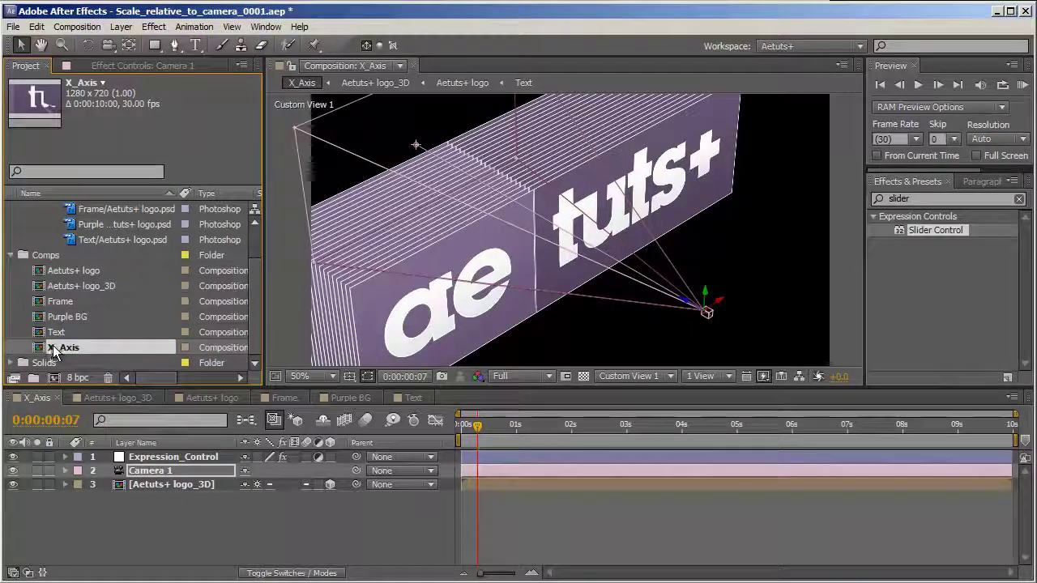
key("Return")
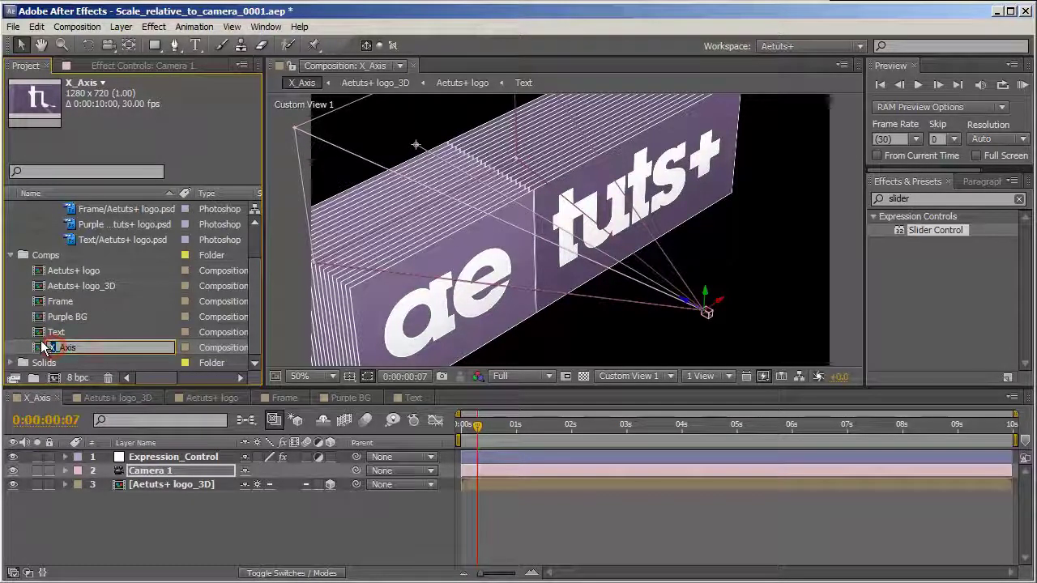
type("Z")
key("Return")
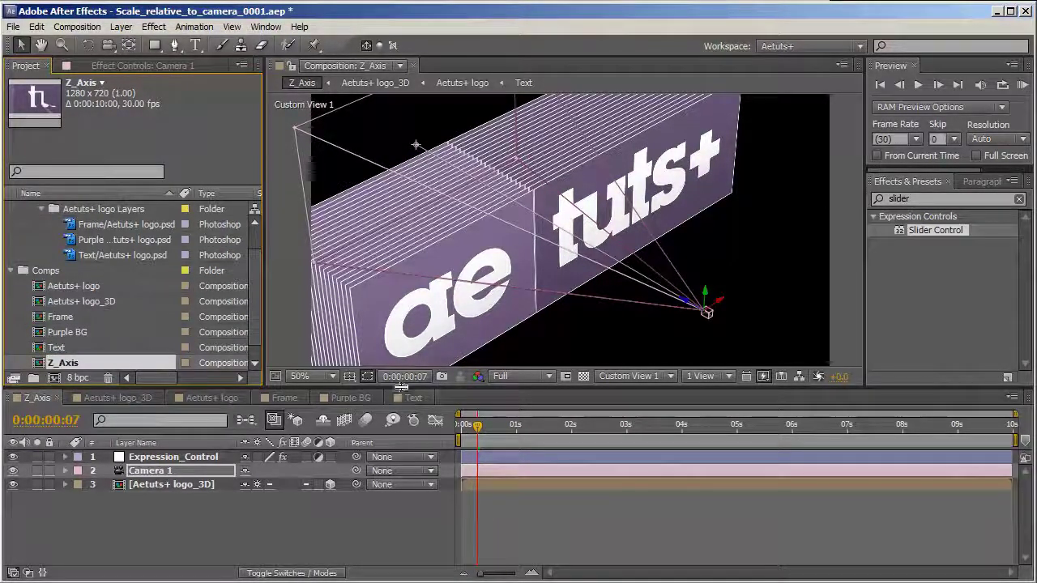
Add the Frame, Purple BG and Text compositions above Aetuts+ logo_3D in Z_Axis as 3D layers with Collapse Transformations enabled
scroll(114, 329, "down", 1)
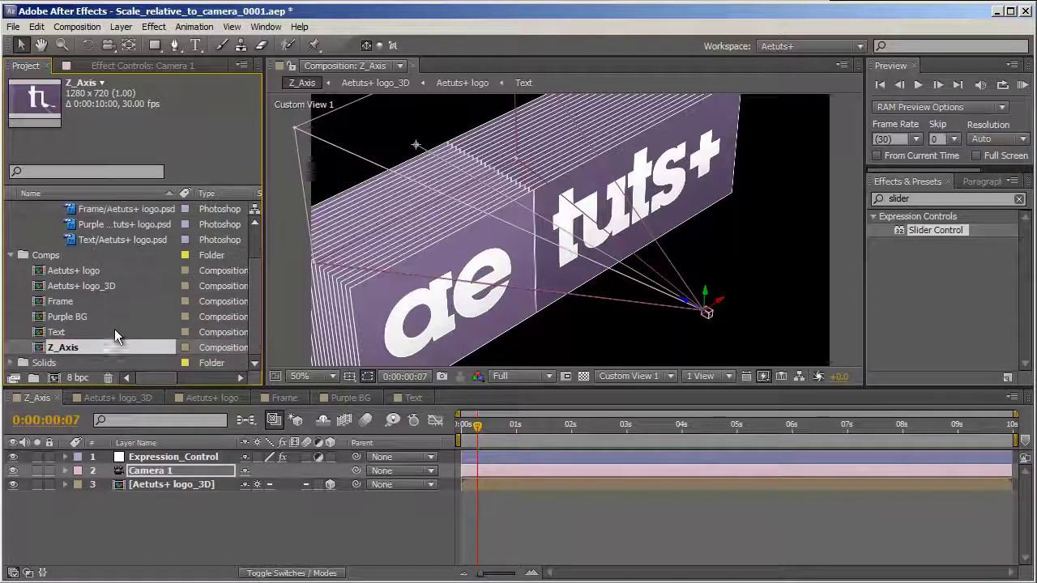
left_click(69, 301)
left_click(77, 317, "shift")
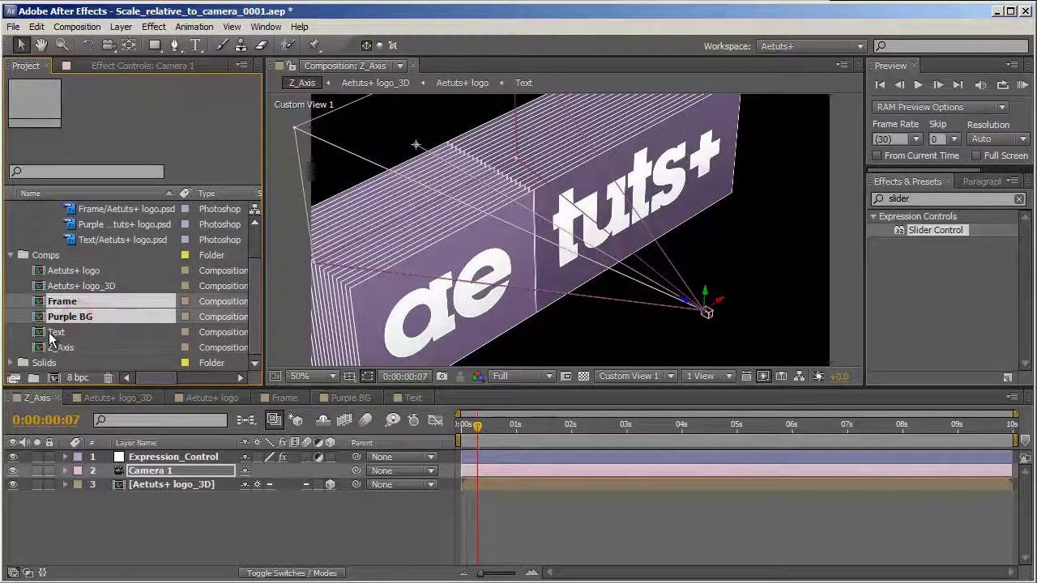
left_click(53, 333, "shift")
left_click_drag(70, 336, 330, 512)
left_click_drag(257, 484, 257, 512)
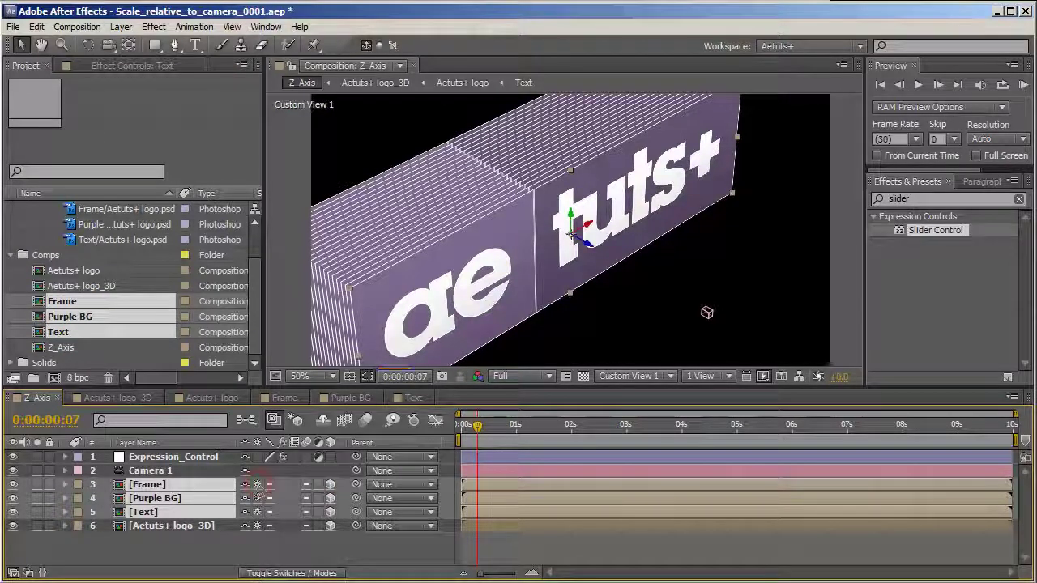
Reveal the Scale expression of the Aetuts+ logo_3D layer and copy only that expression
left_click(185, 526)
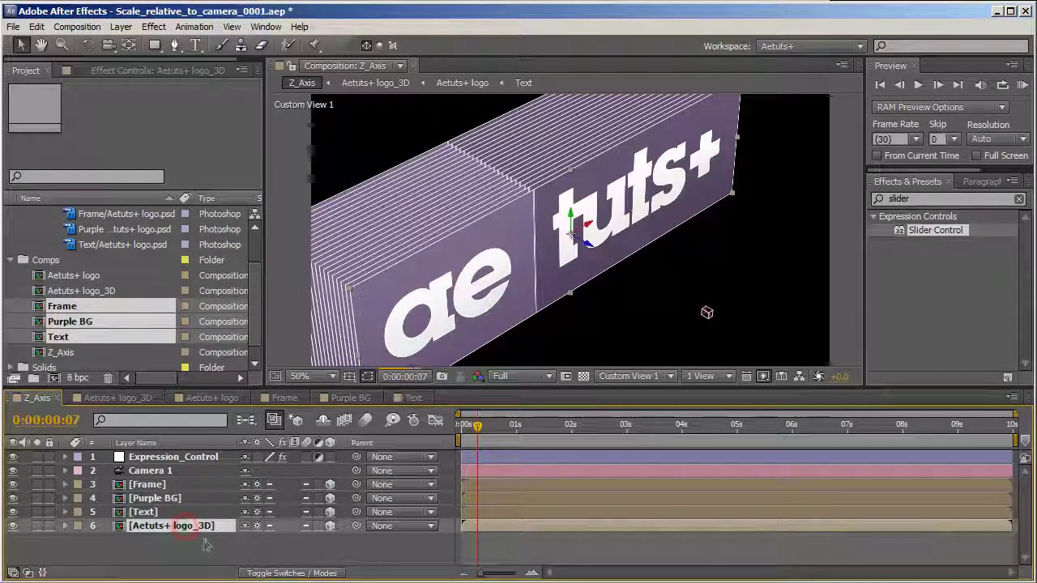
key("e")
key("e")
left_click(486, 564)
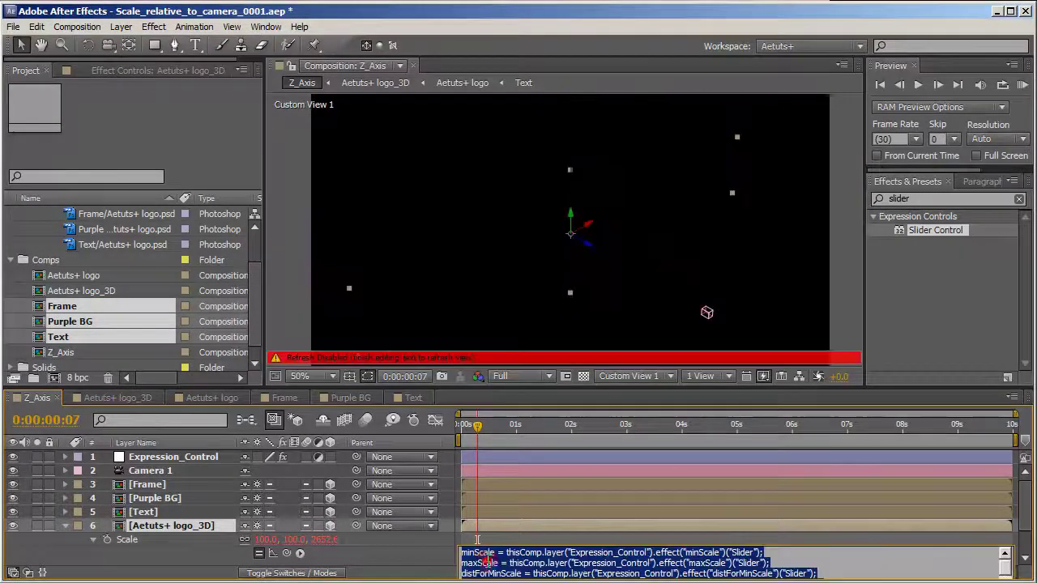
left_click(203, 551)
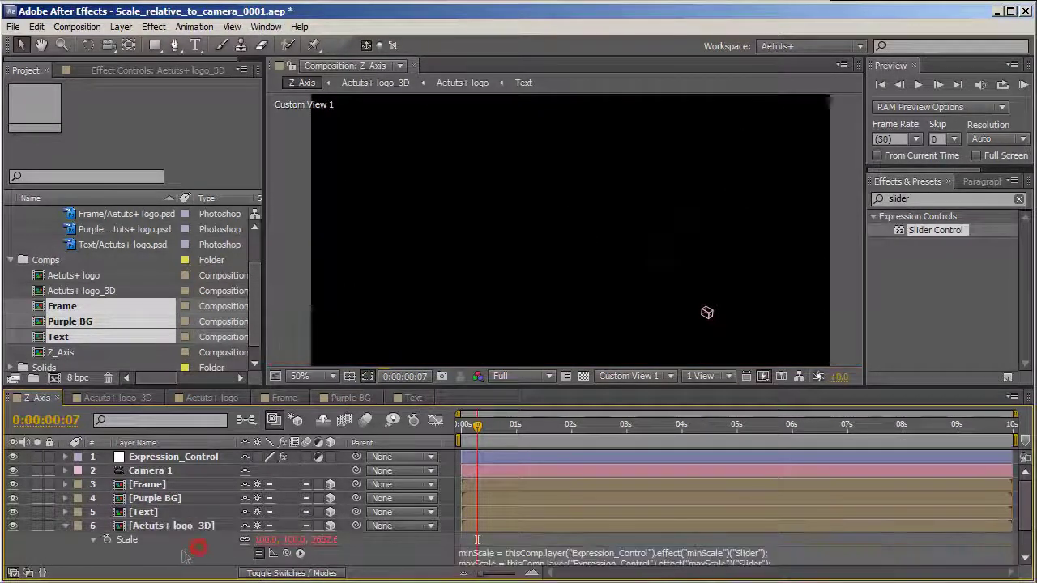
left_click(141, 541)
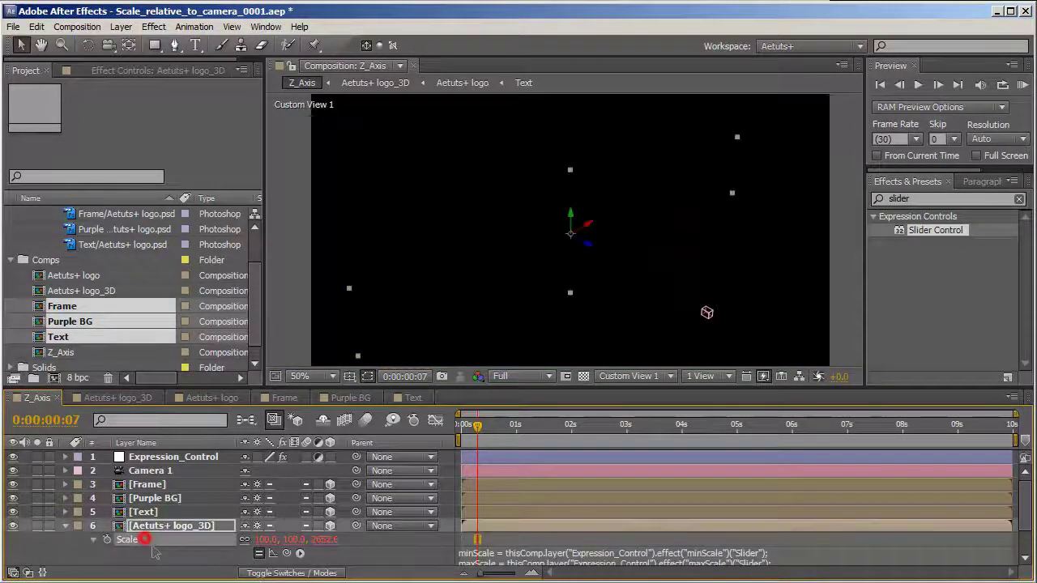
left_click(36, 27)
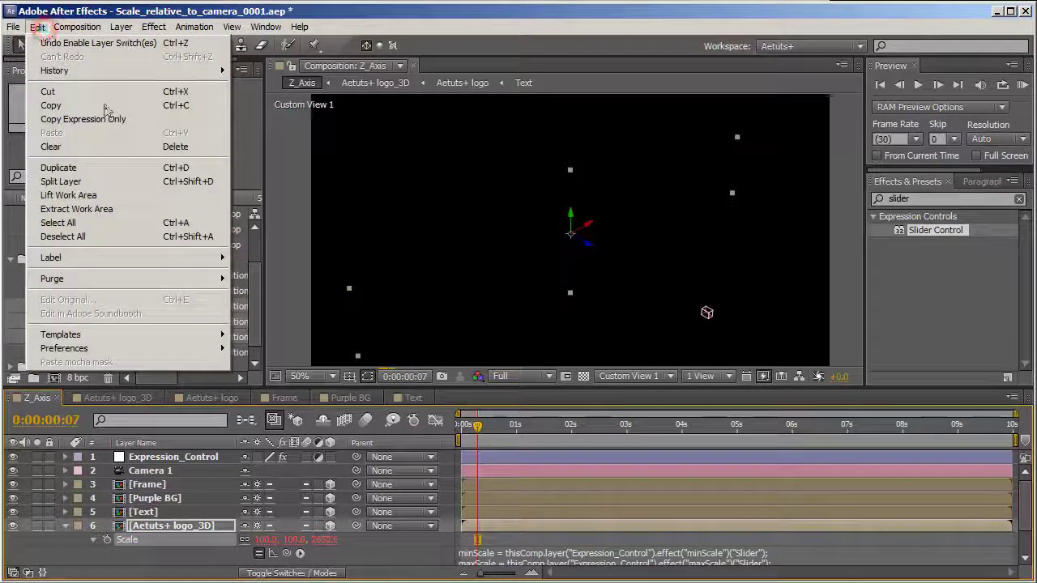
left_click(79, 121)
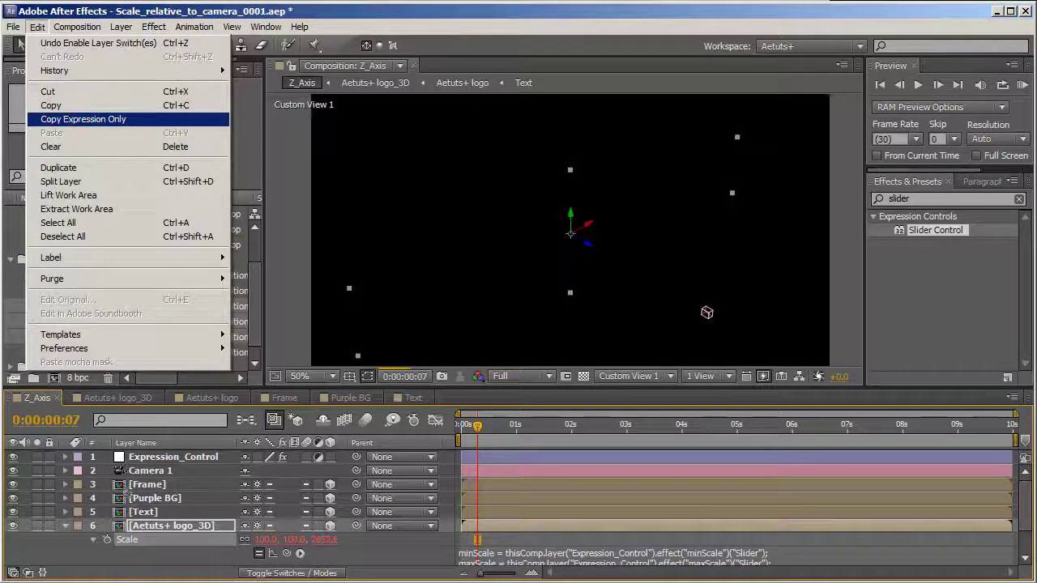
Paste the Scale expression onto the Frame, Purple BG and Text layers and hide the Aetuts+ logo_3D layer
left_click(167, 512)
left_click(157, 486, "shift")
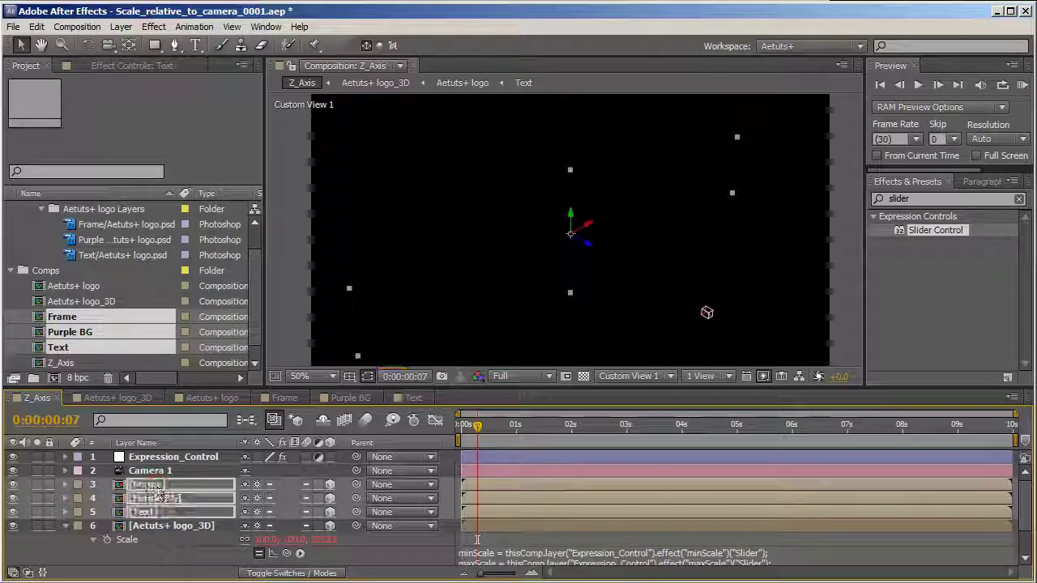
key("ctrl+v")
left_click(66, 525)
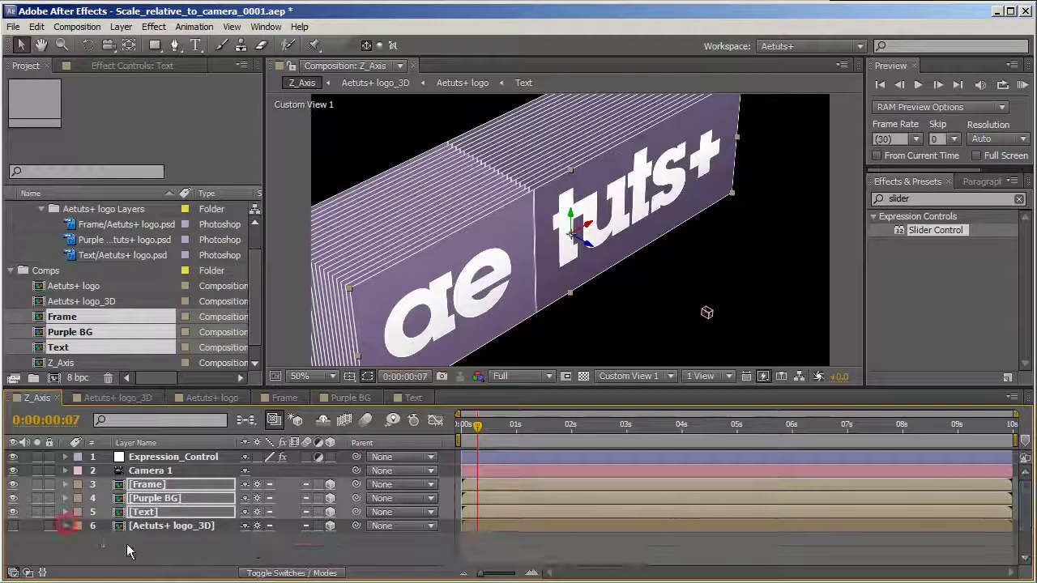
left_click(120, 551)
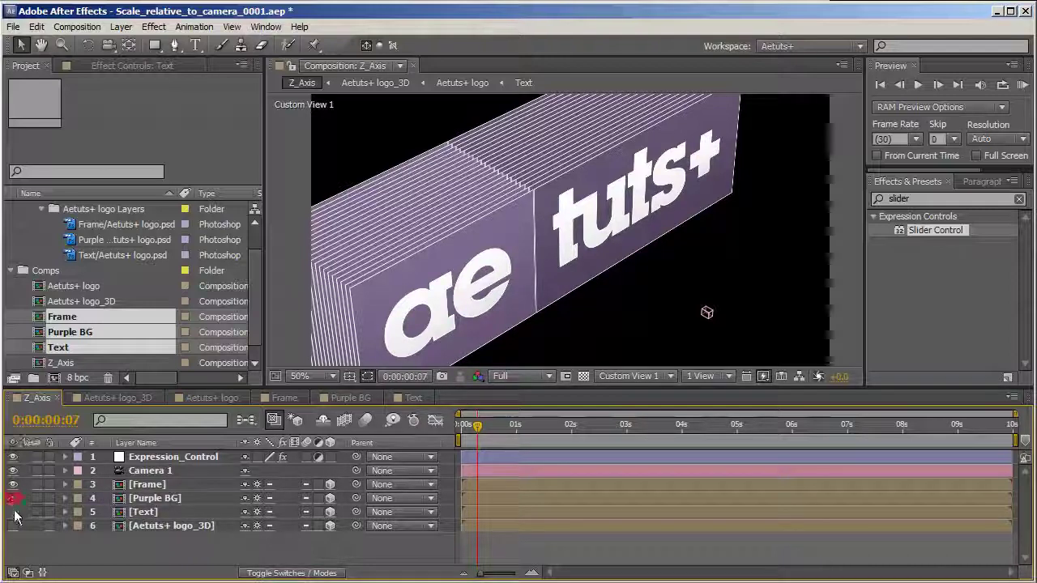
Isolate the Frame, Purple BG and Text layers in turn to inspect their extrusions, and show all three again
left_click_drag(13, 498, 14, 512)
left_click(154, 486)
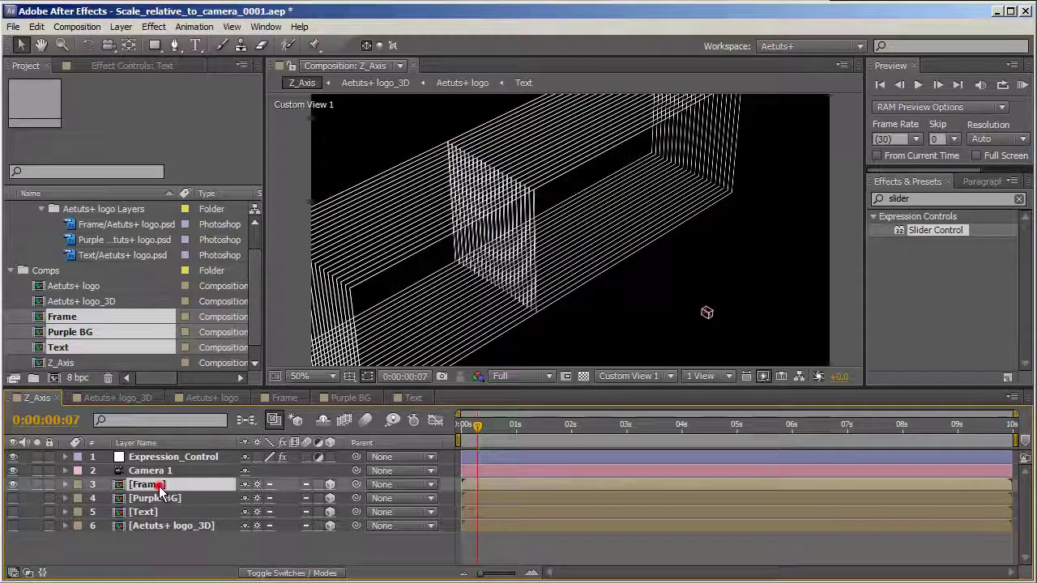
left_click(15, 496)
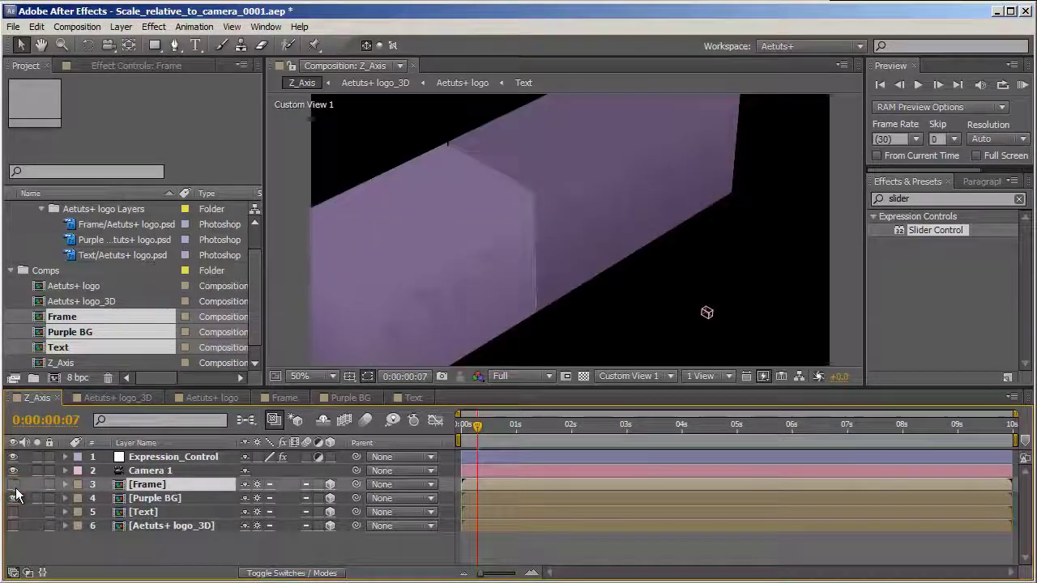
left_click(13, 499)
left_click(13, 512)
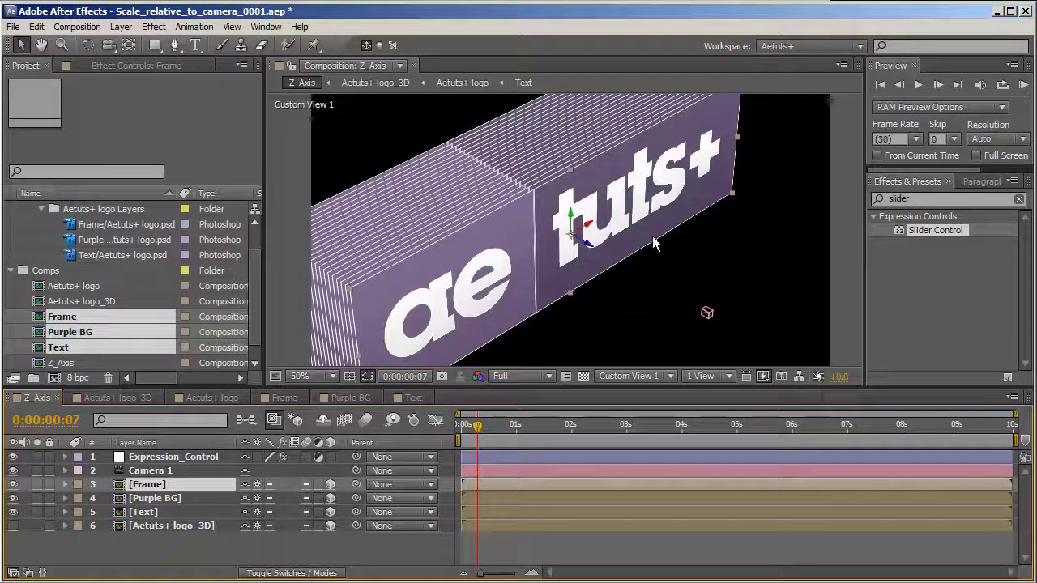
Move the Frame layer back along its Z axis, behind the rest of the logo
key("comma")
key("comma")
key("comma")
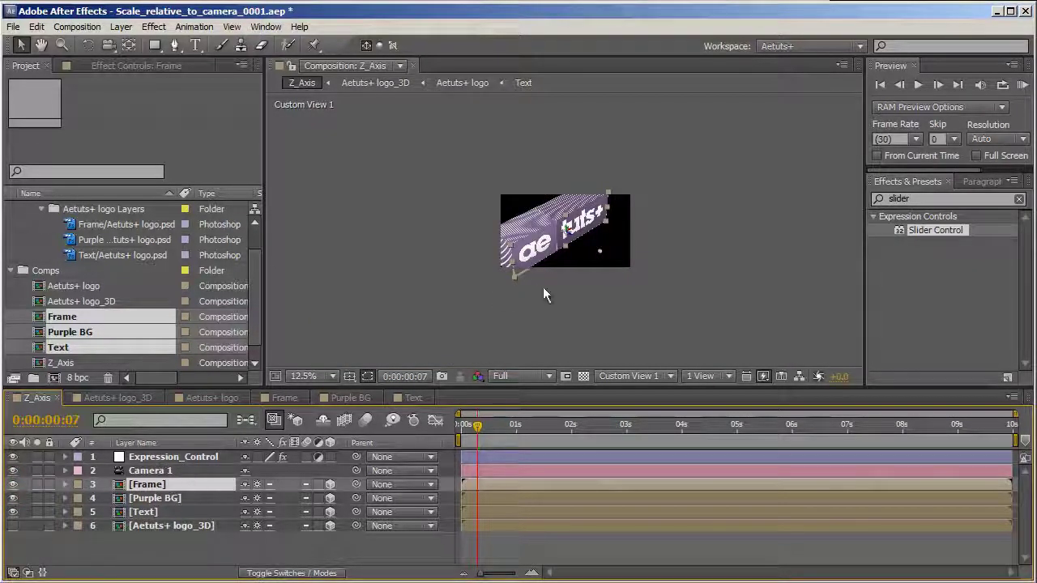
key("c")
left_click_drag(471, 294, 564, 224)
scroll(564, 224, "up", 1)
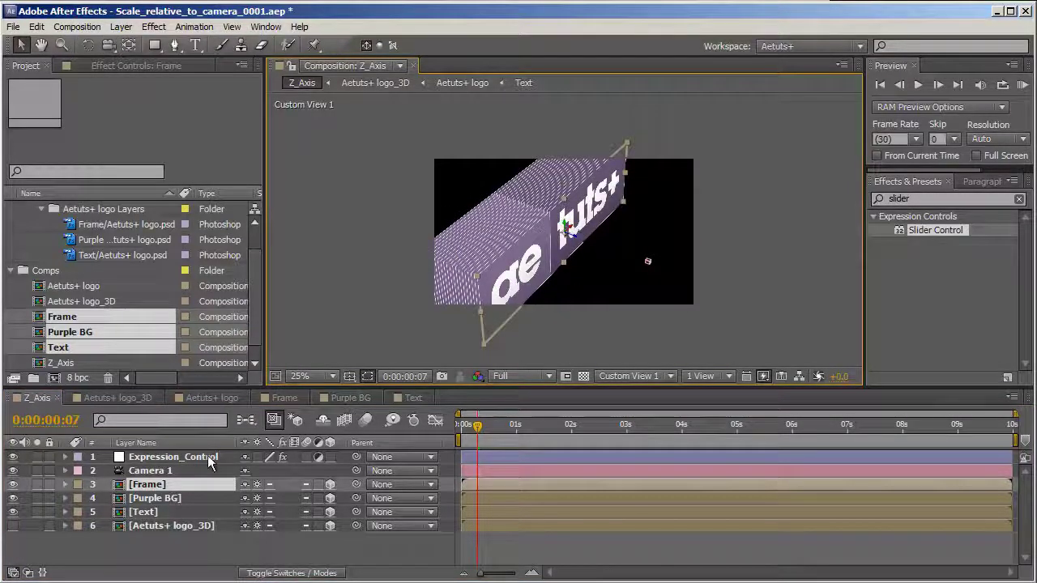
left_click(172, 485)
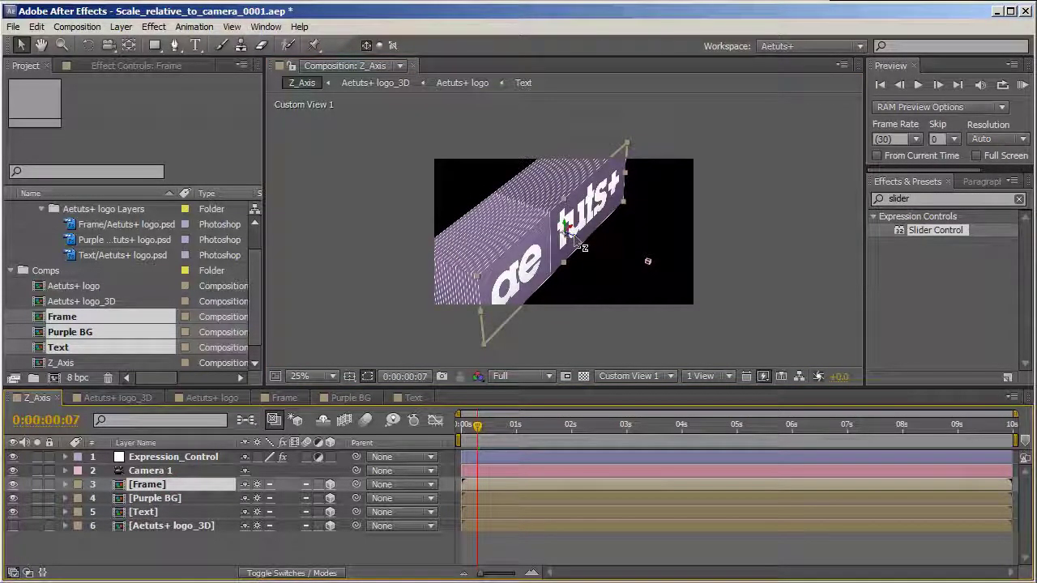
left_click_drag(577, 244, 424, 184)
Separate the Purple BG and Text layers along the Z axis, with Text pulled forward toward the camera, and select Camera 1
left_click(173, 497)
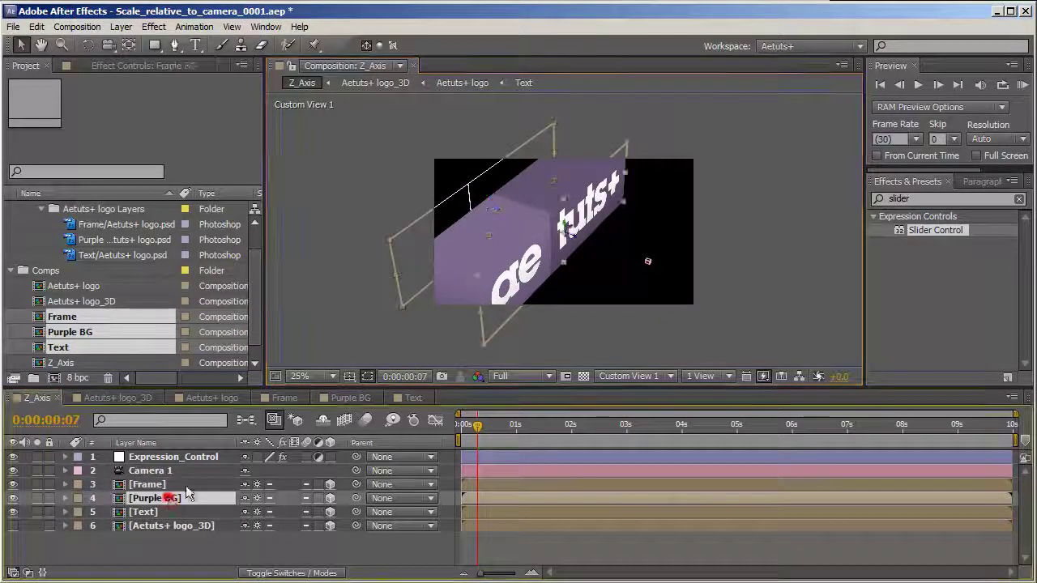
left_click_drag(577, 243, 746, 328)
left_click(146, 512)
left_click(156, 472)
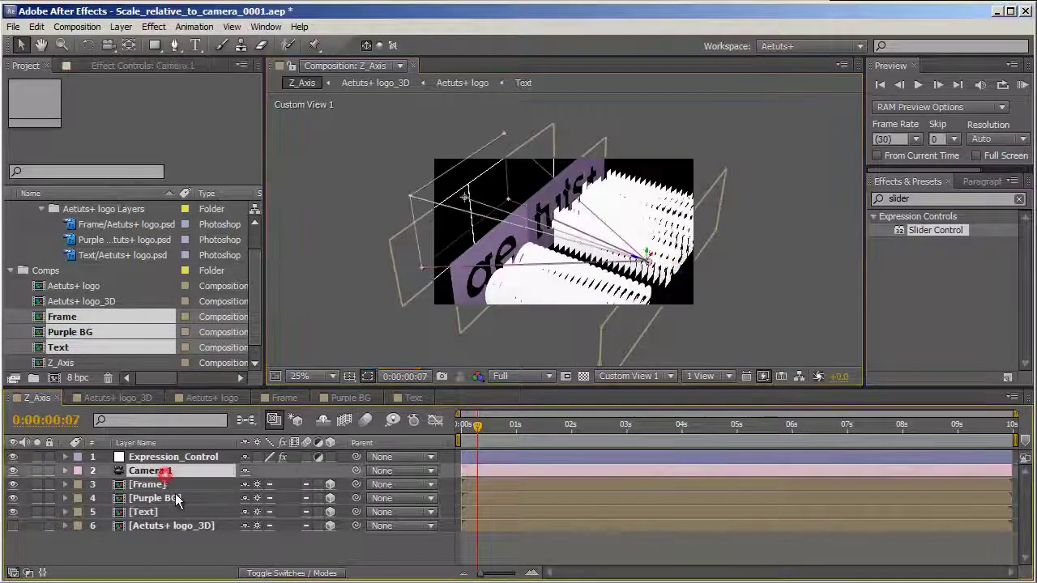
Move Camera 1 along Z to about 2055, behind the logo layers, and keyframe its Position at 0:00:00:00
left_click_drag(645, 258, 381, 166)
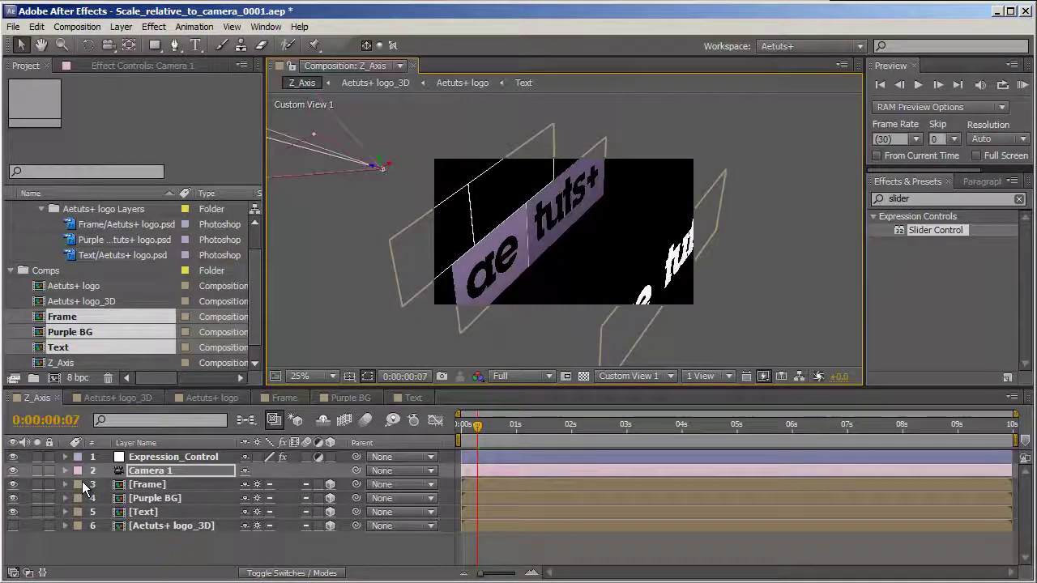
key("p")
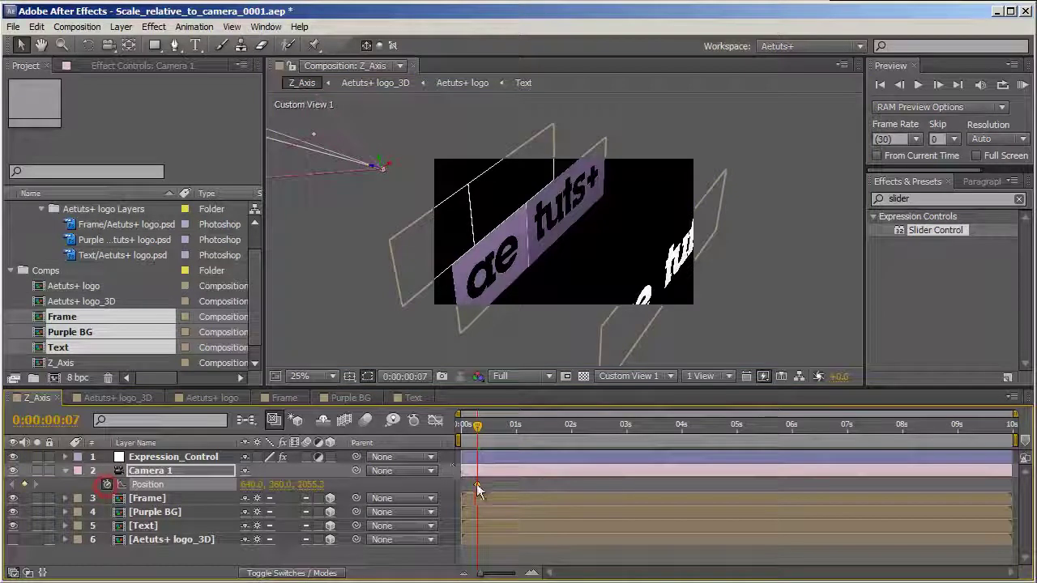
left_click(476, 484)
left_click_drag(467, 489, 457, 484)
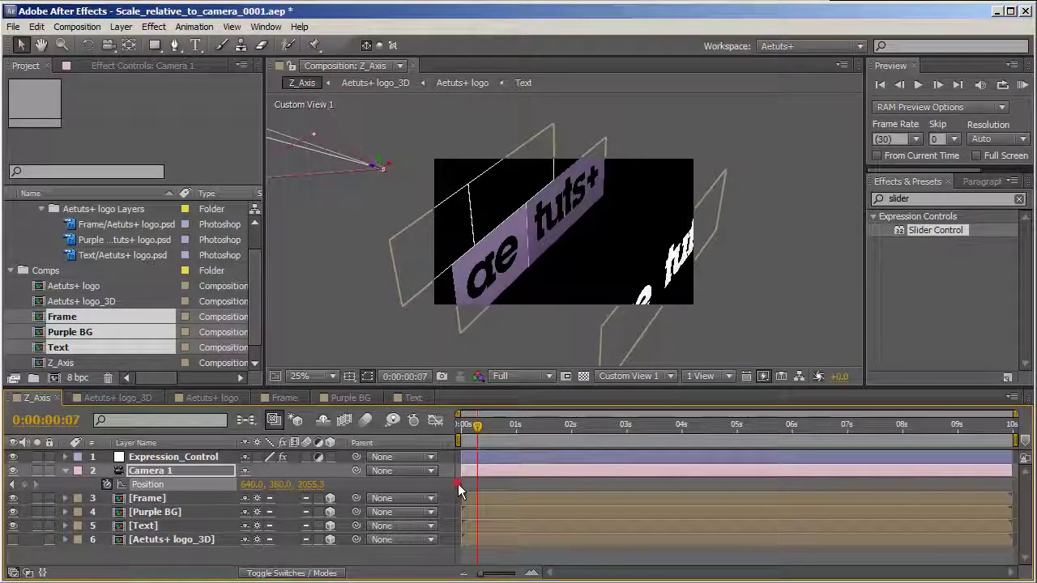
left_click_drag(458, 490, 462, 485)
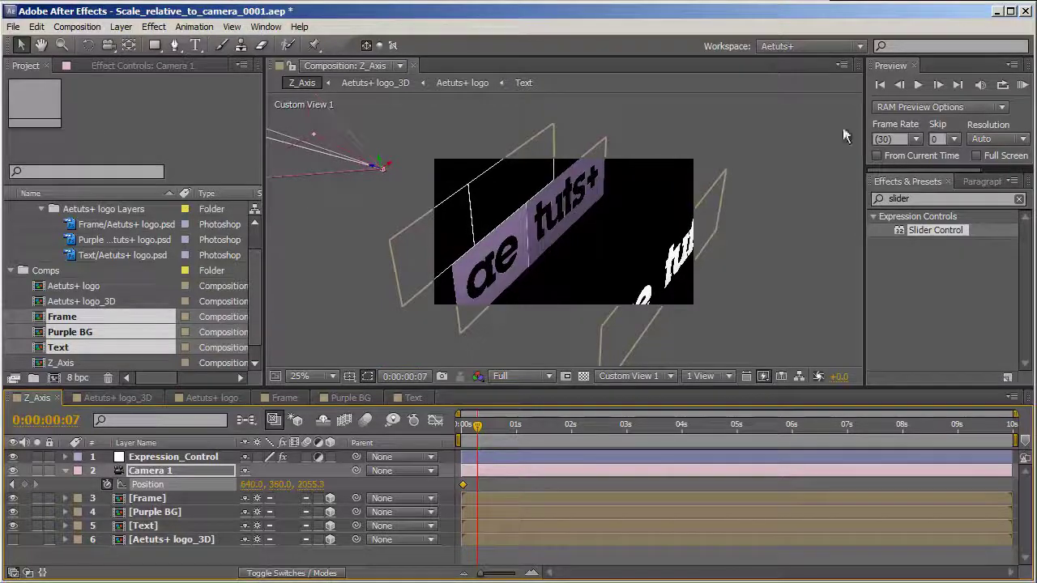
left_click(887, 85)
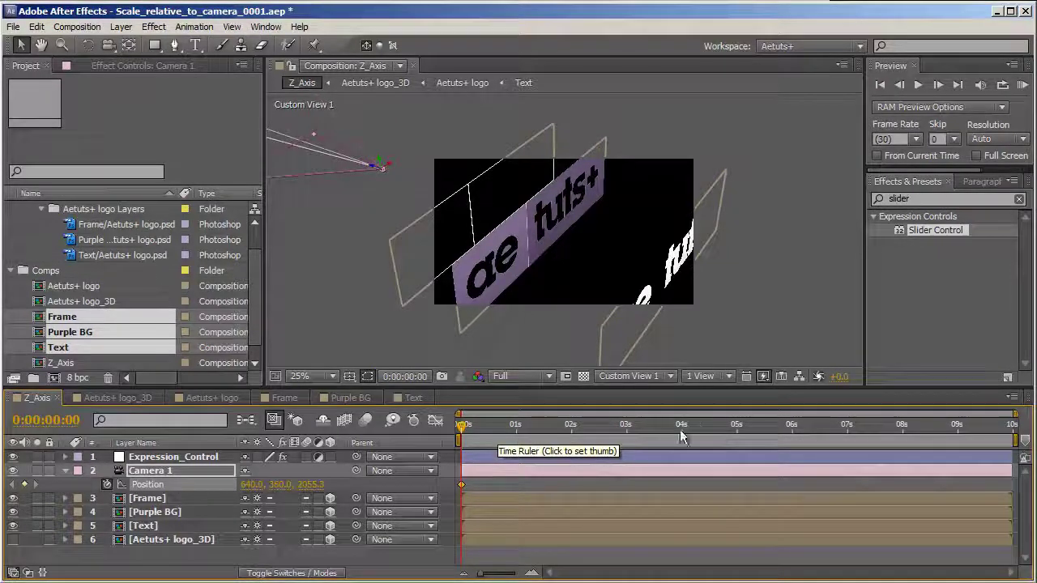
At 0:00:05:00, pull Camera 1 through the logo to a Z position of about -1990, in front of the Text layer
left_click_drag(632, 429, 739, 427)
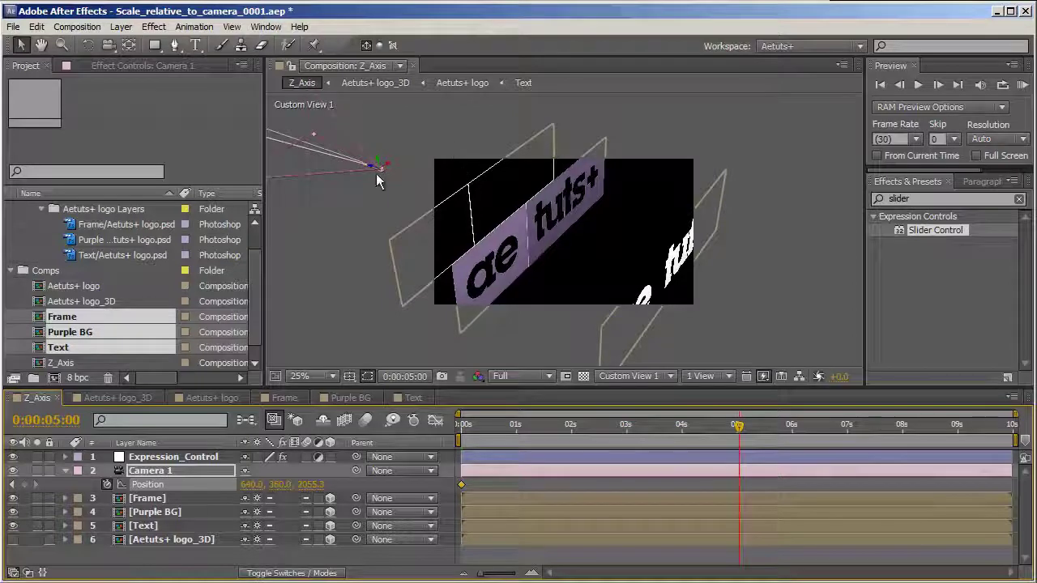
left_click_drag(376, 167, 873, 349)
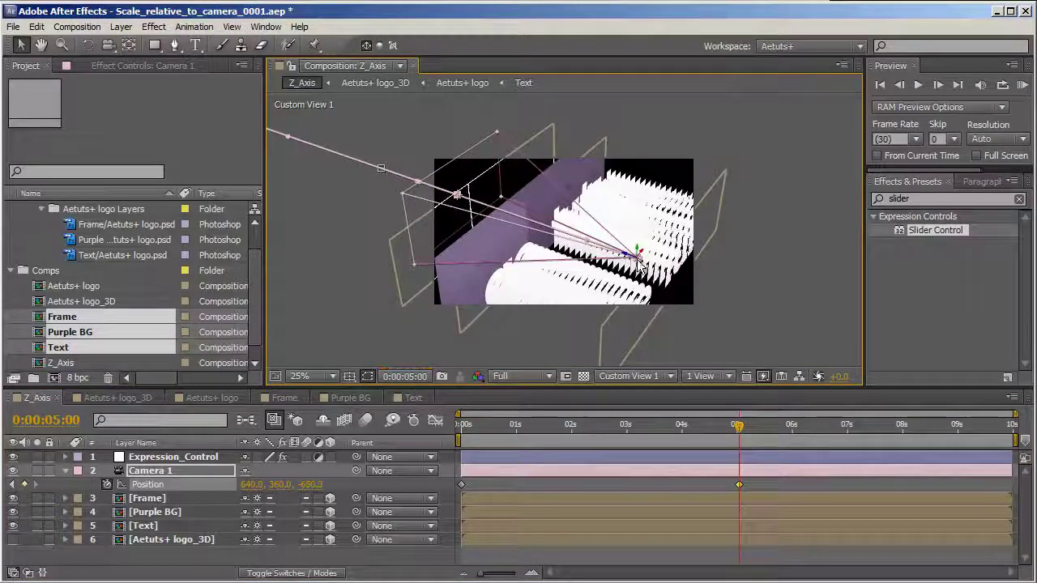
left_click_drag(629, 254, 879, 378)
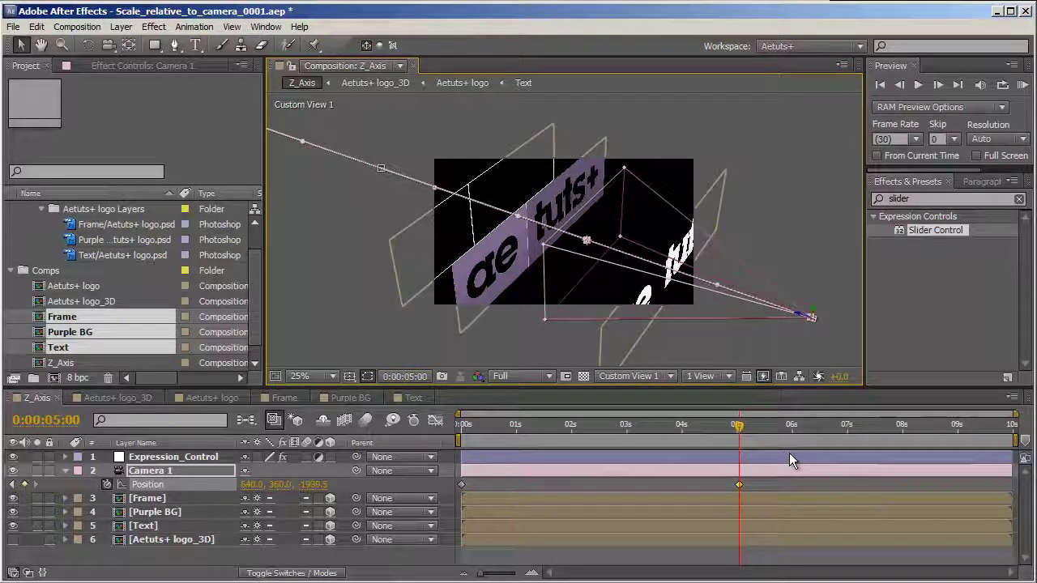
Add Position keyframes to the Frame and Purple BG layers at 0:00:03:00
left_click(162, 498)
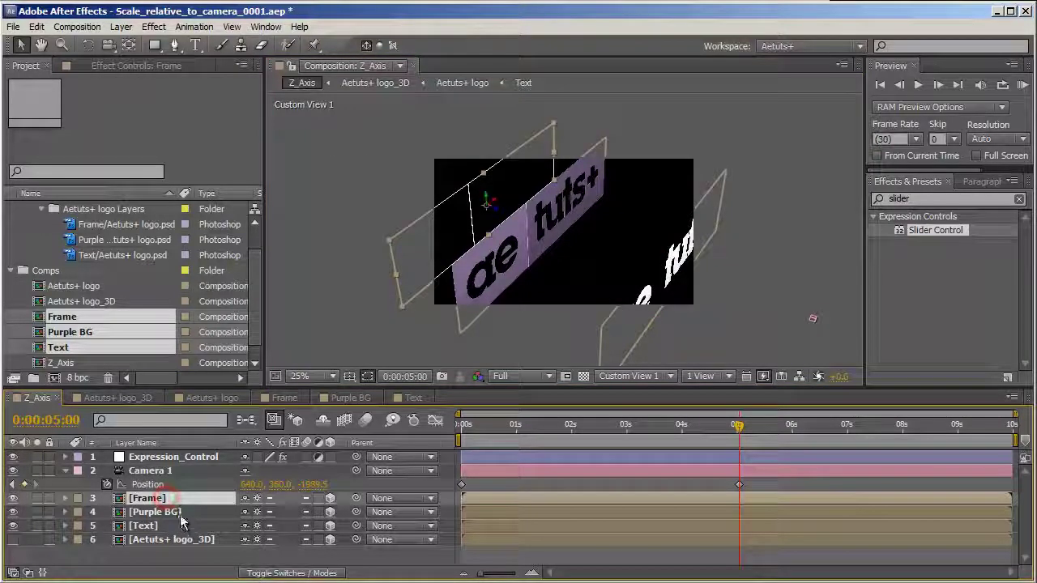
left_click(172, 512, "ctrl")
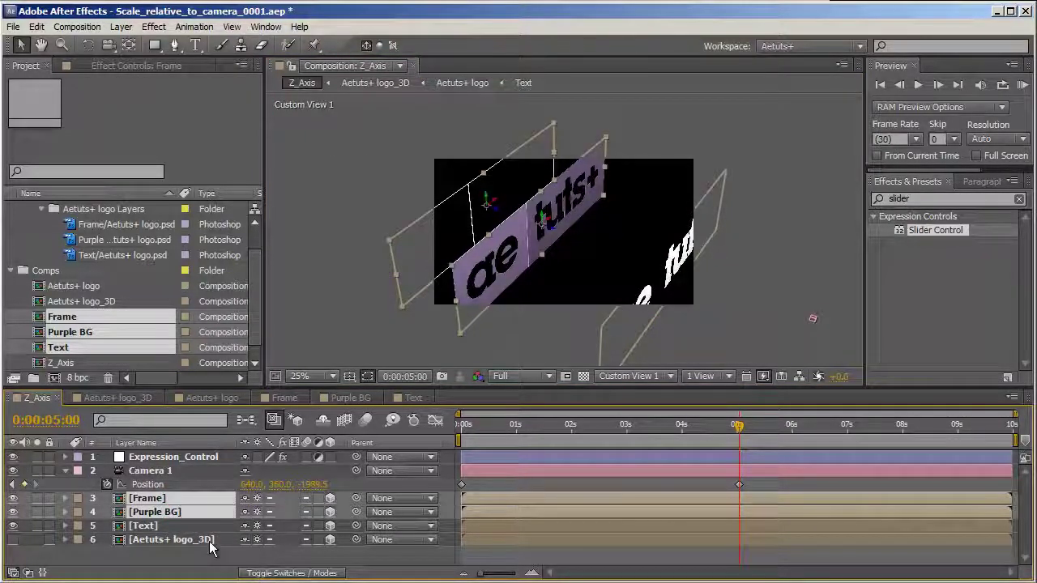
key("p")
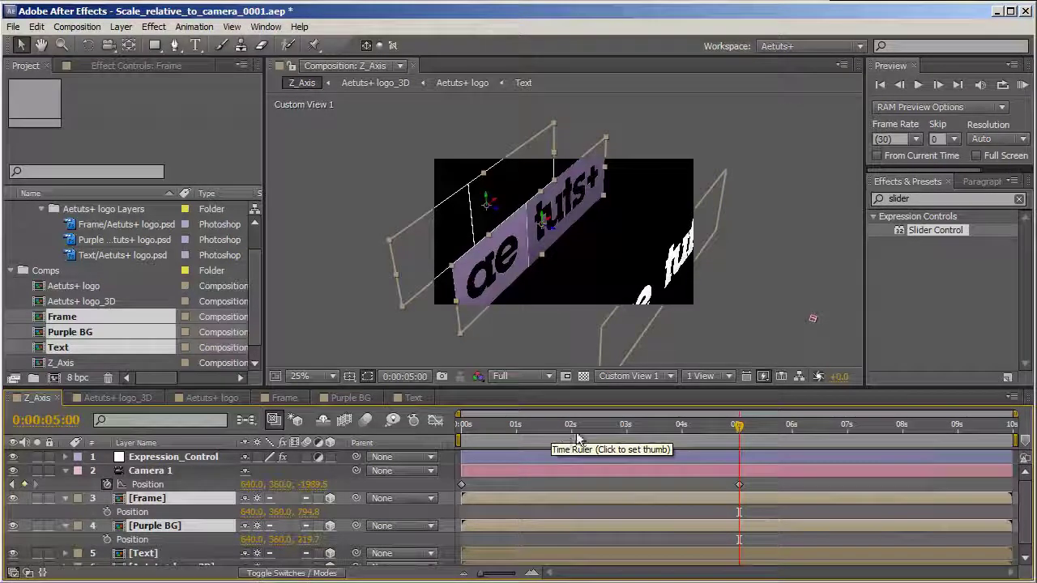
left_click(629, 430)
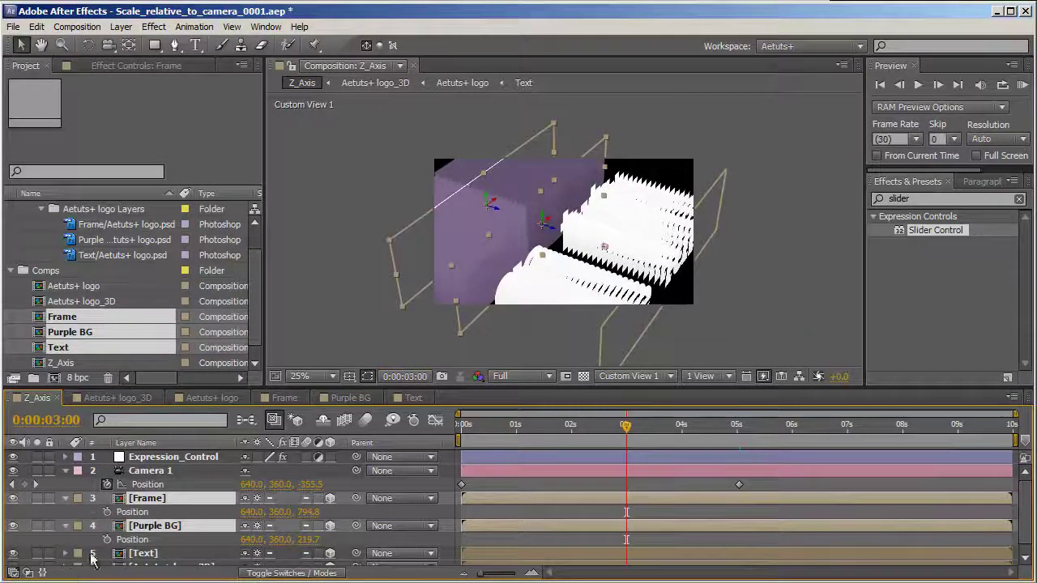
left_click(106, 512)
scroll(483, 465, "down", 1)
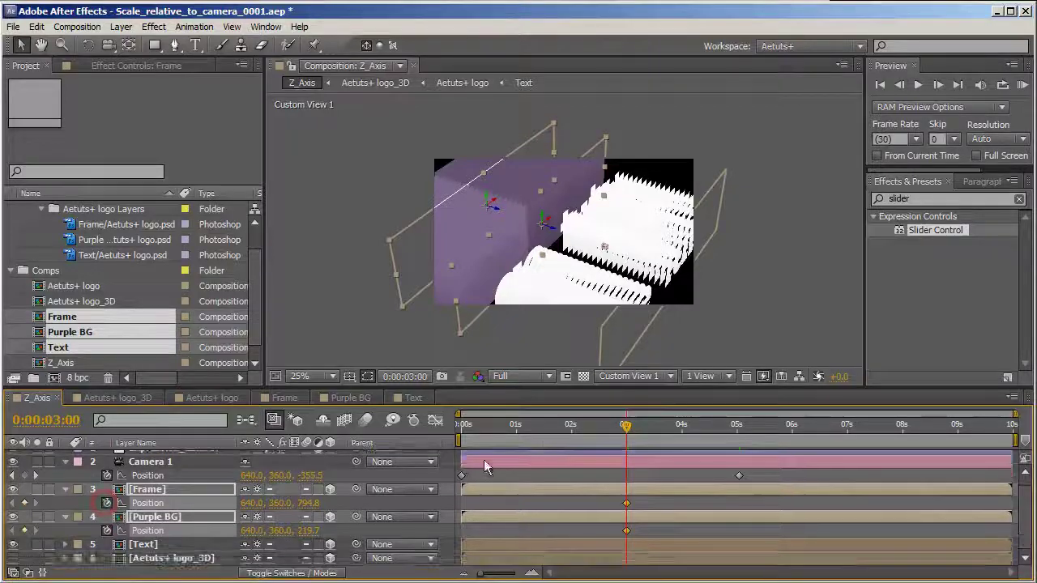
At 0:00:05:00, set the Z position of the Purple BG and Frame layers to -945.6529, matching the Text layer
left_click(35, 476)
left_click(143, 545)
key("p")
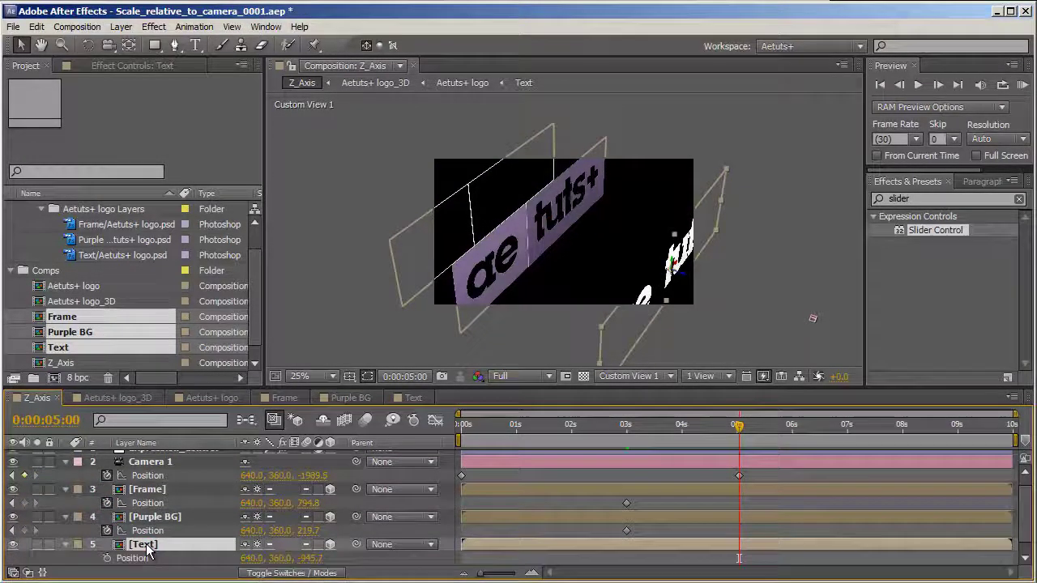
scroll(150, 553, "down", 1)
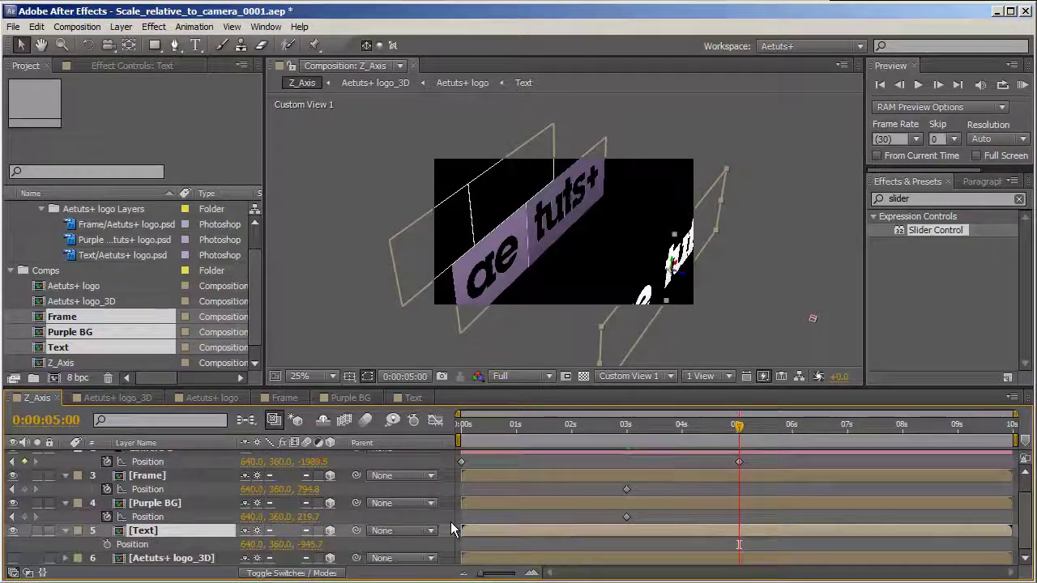
left_click(313, 516)
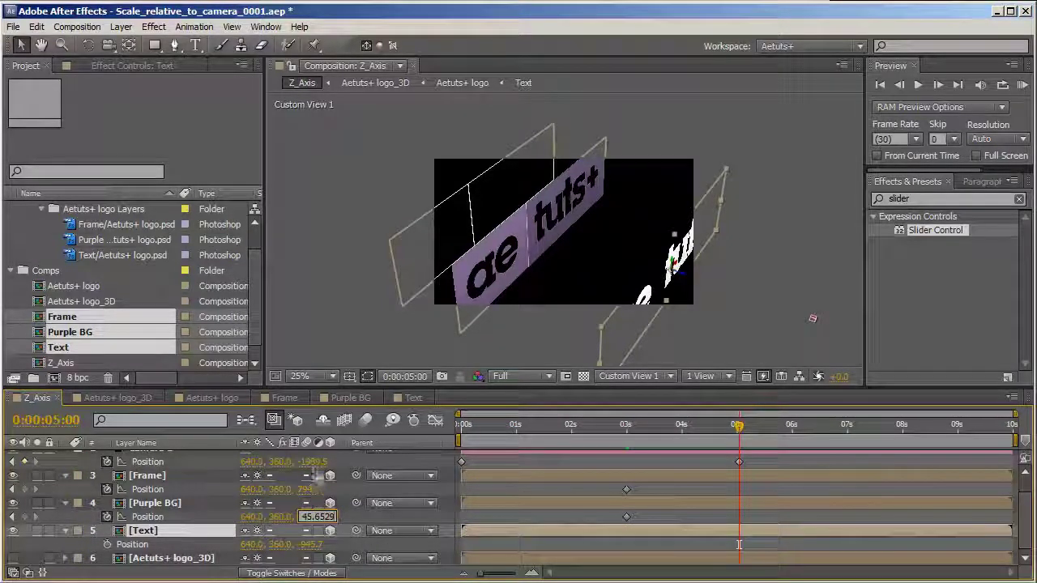
left_click(320, 461)
type("-945.6529")
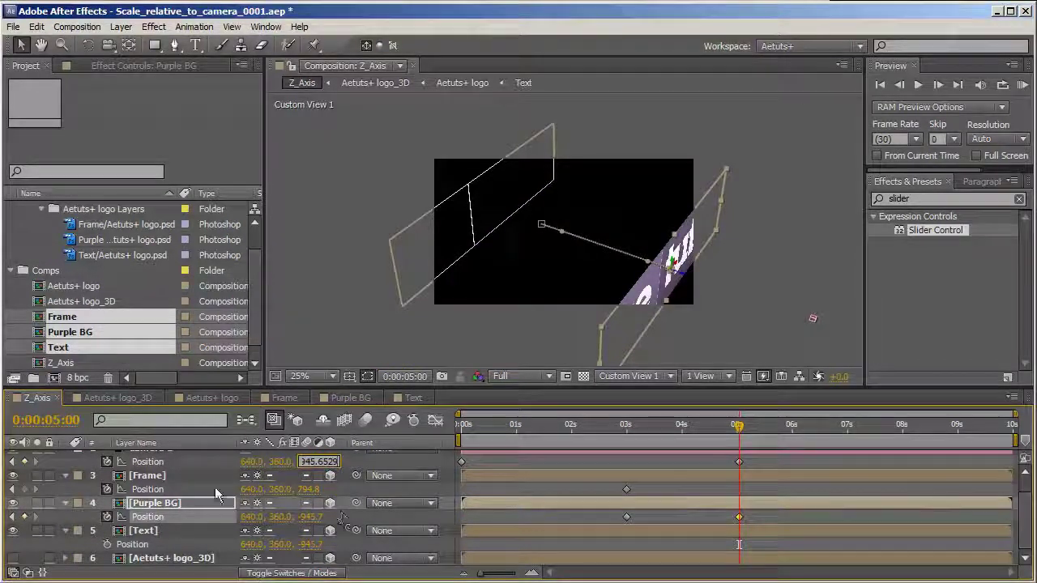
left_click(61, 512)
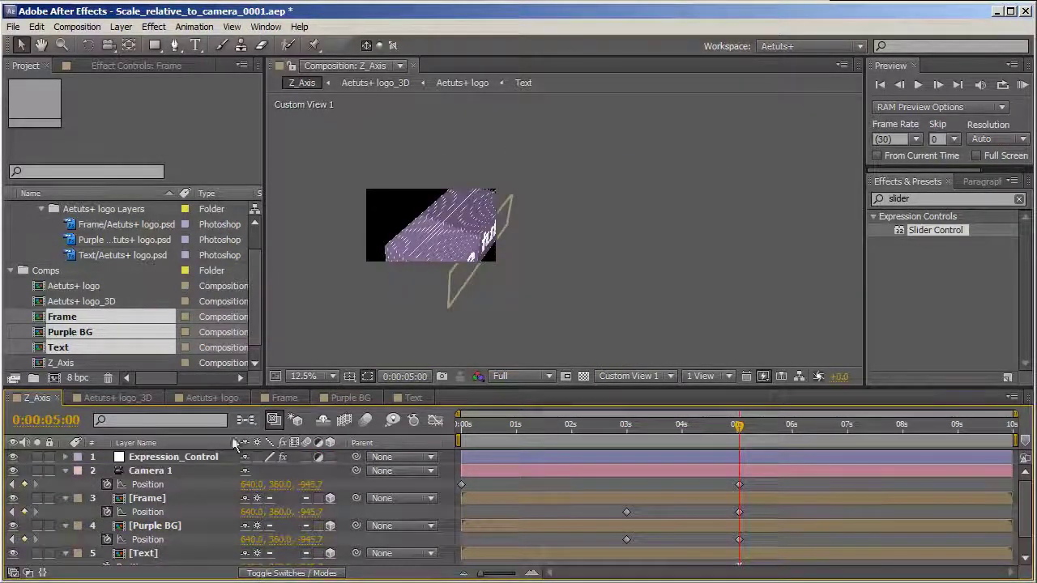
Pull Camera 1 back along Z to about -1964 at the 0:00:05:00 keyframe, in front of the stacked logo layers
left_click(170, 471)
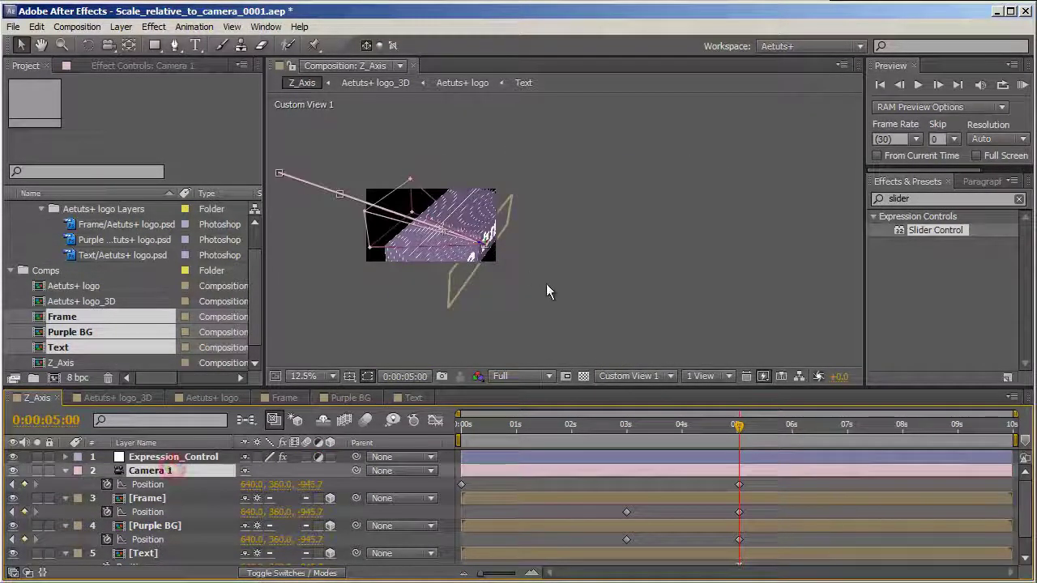
scroll(486, 257, "up", 1)
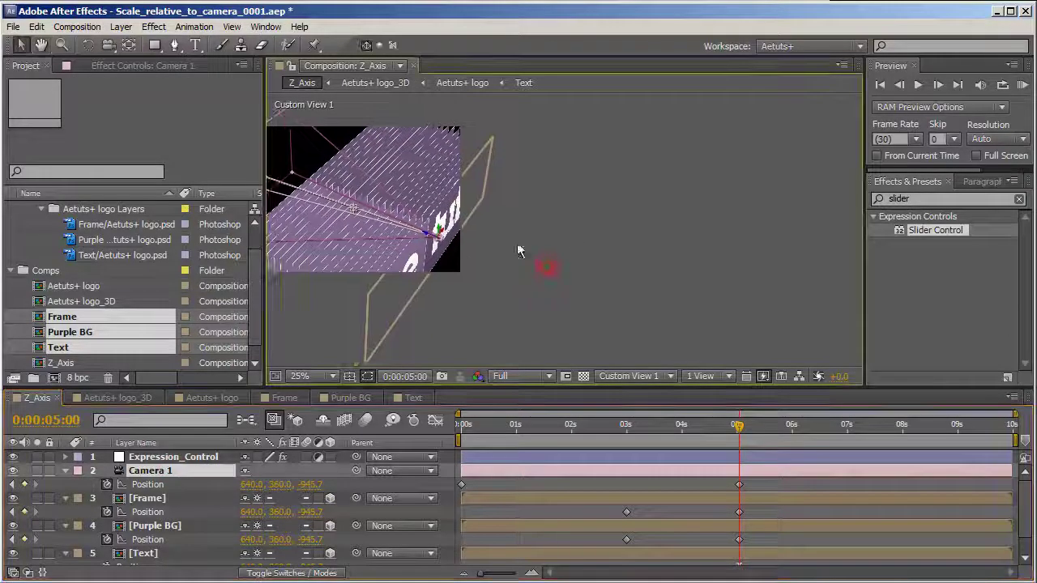
left_click_drag(442, 238, 617, 328)
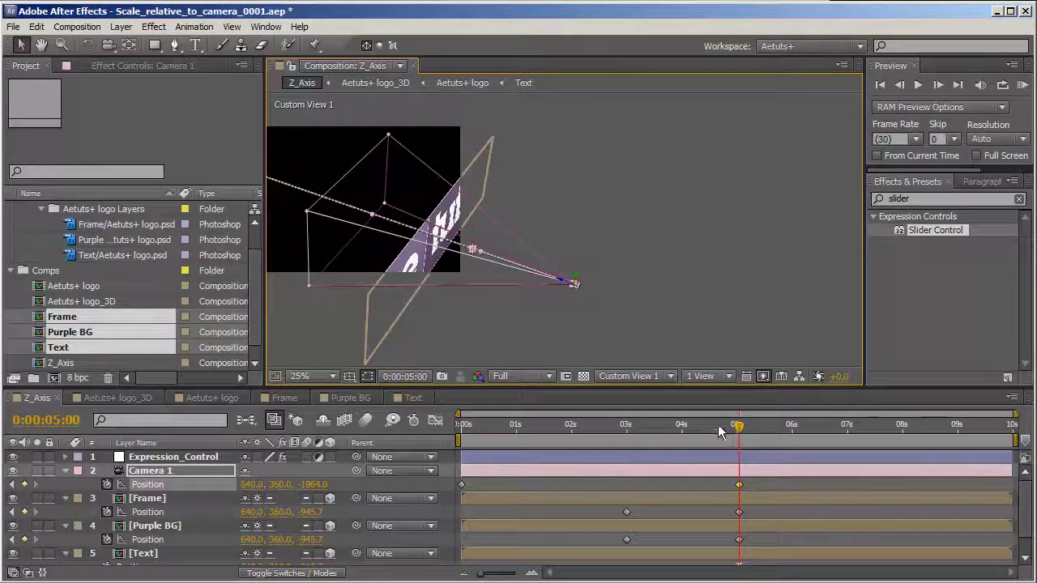
Scrub the animation in Custom View 1 to examine how the layers' extrusions change as the camera travels
left_click_drag(660, 429, 641, 430)
scroll(374, 230, "down", 1)
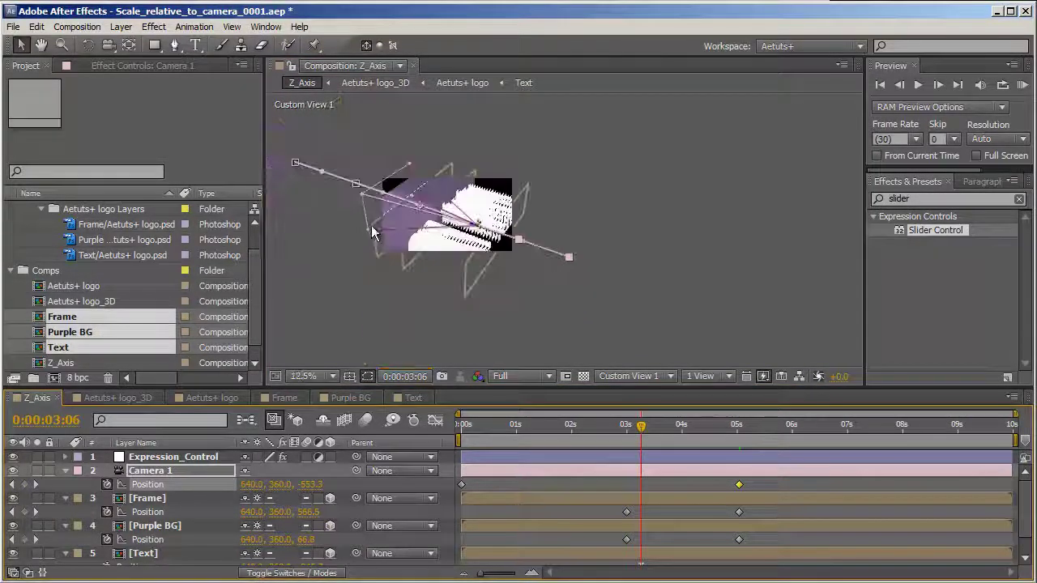
key("space")
left_click_drag(362, 193, 420, 208)
left_click_drag(571, 430, 752, 479)
Switch to the Active Camera view and scrub from the start to just past 0:00:05:00 to examine the fly-through
left_click(636, 376)
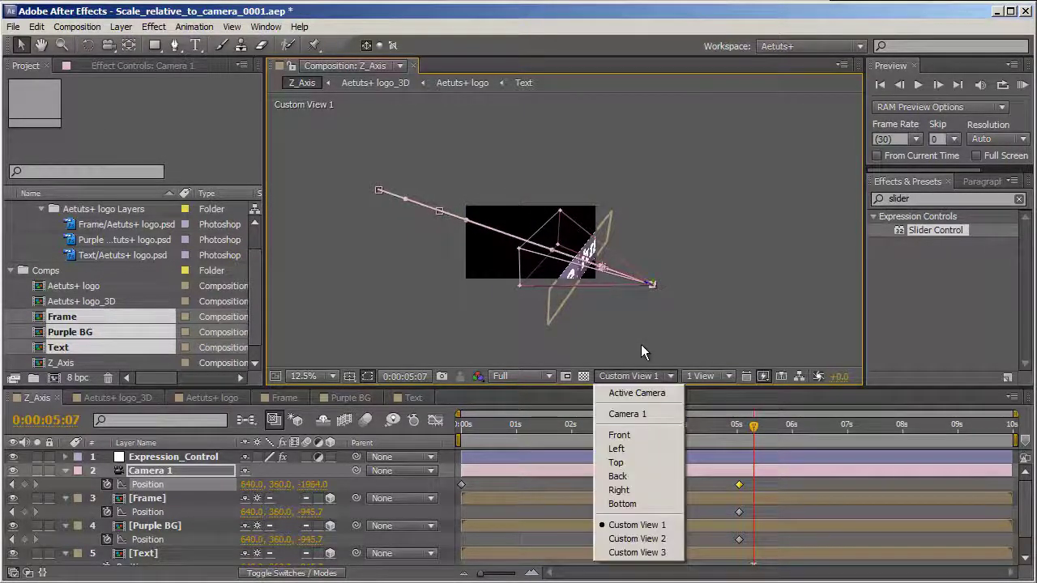
left_click(635, 394)
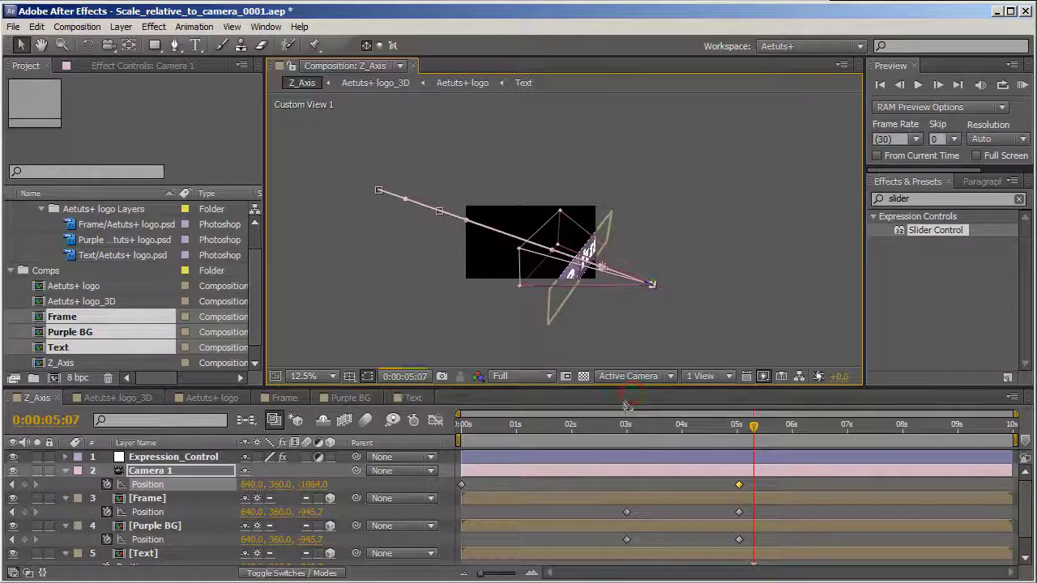
left_click_drag(476, 424, 761, 450)
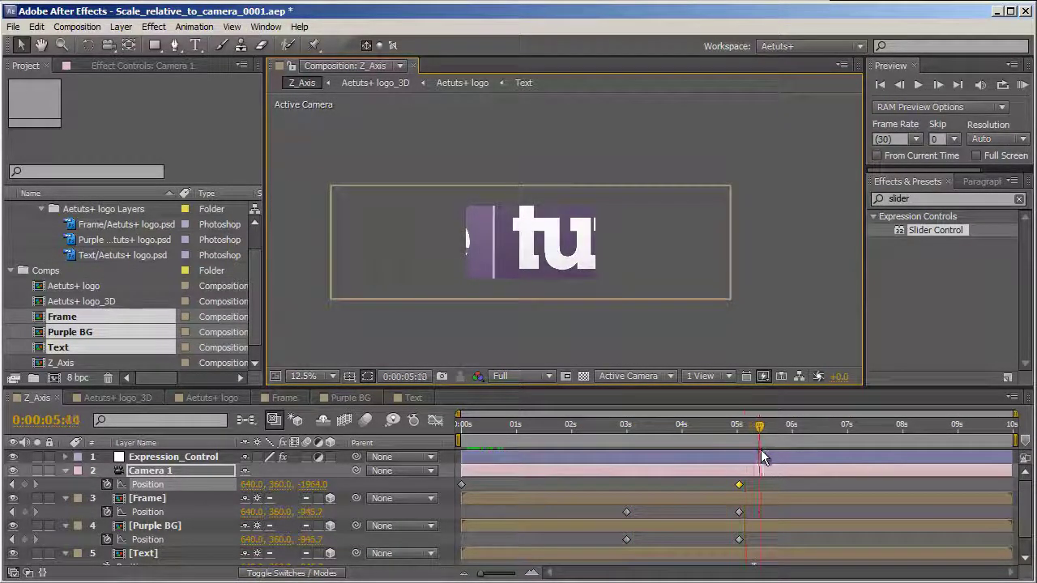
scroll(572, 241, "up", 1)
Return to Custom View 1, shift Camera 1's first Position keyframe to 0:00:03:00, and scrub its pass through the layers
left_click(53, 481)
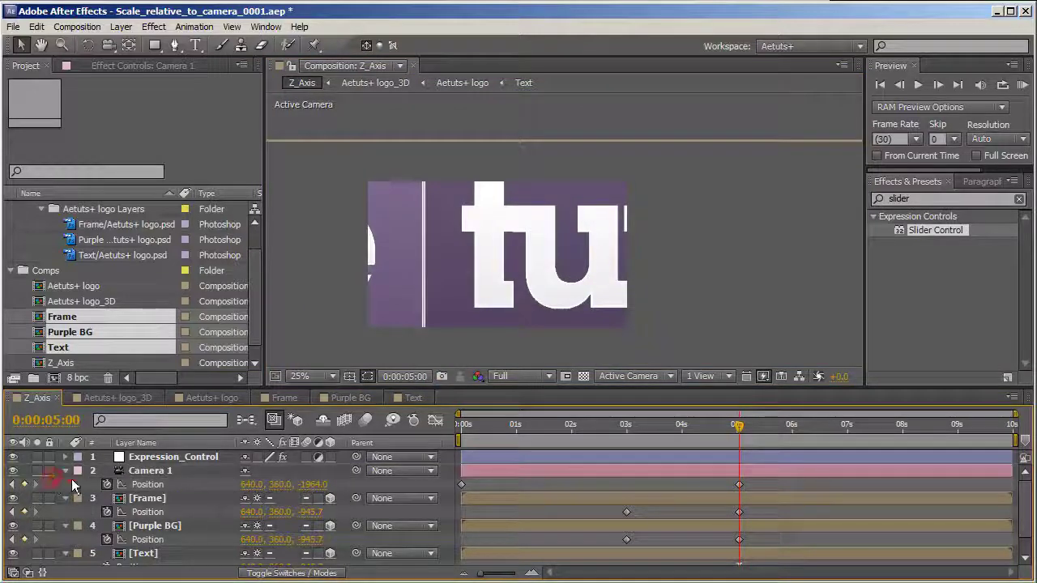
left_click(628, 376)
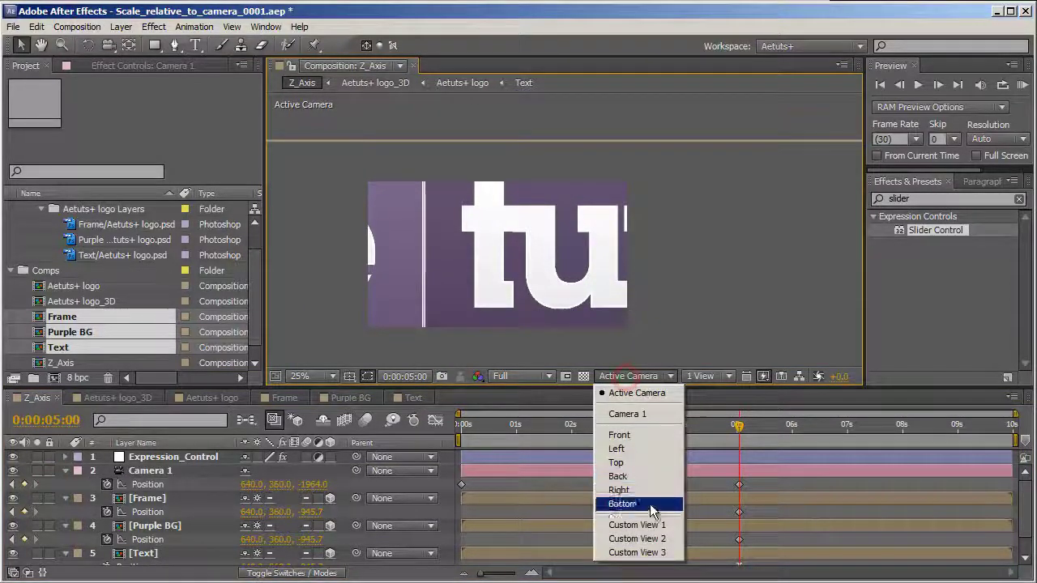
left_click(653, 525)
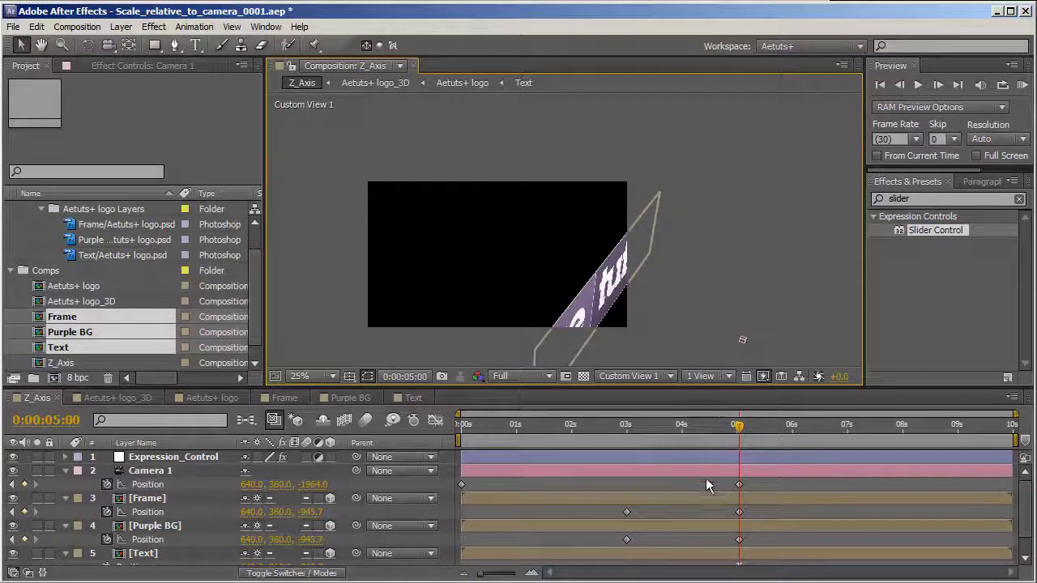
left_click(169, 471)
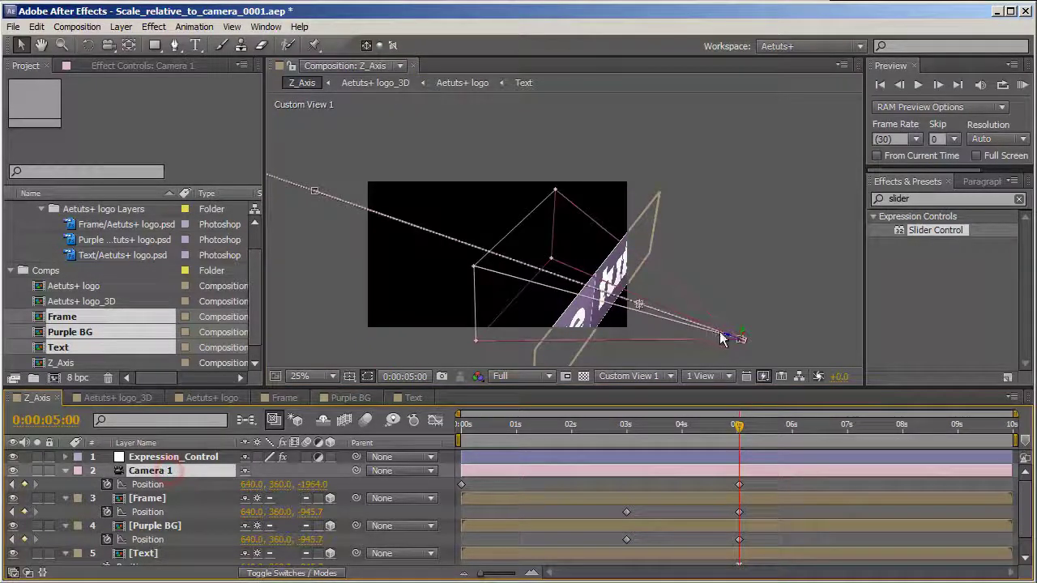
left_click_drag(733, 337, 557, 274)
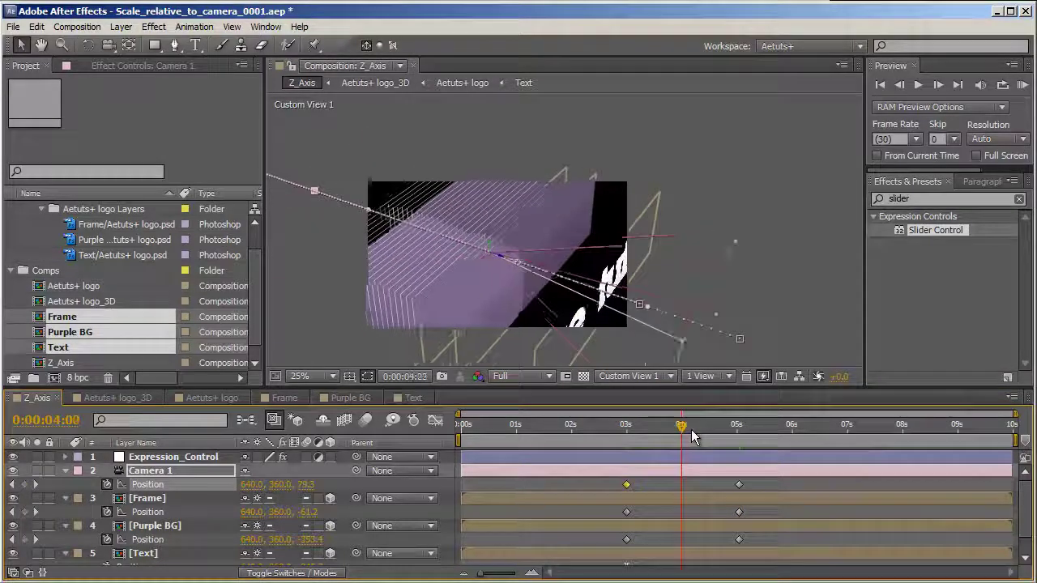
left_click_drag(693, 438, 656, 439)
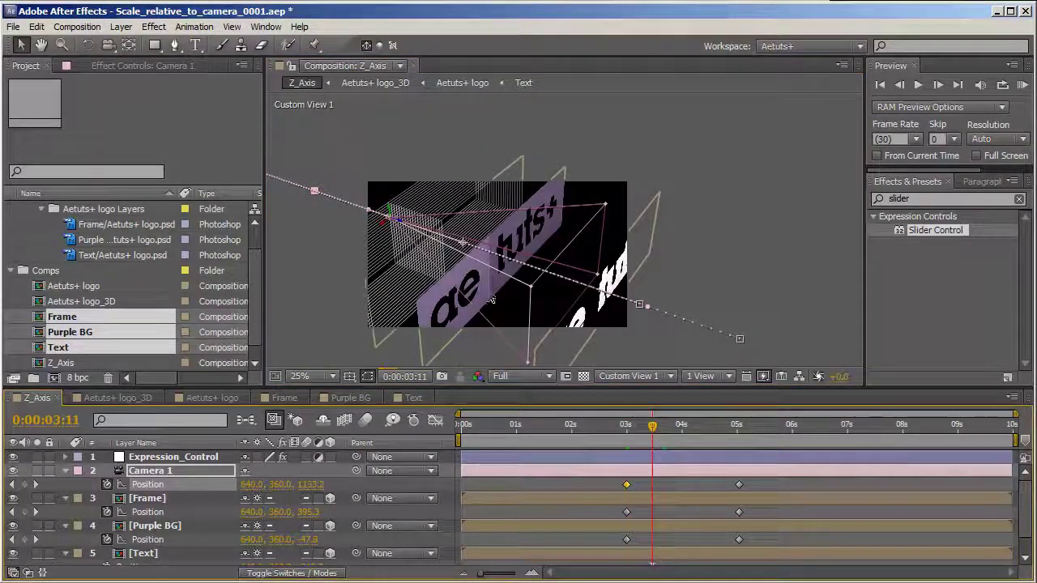
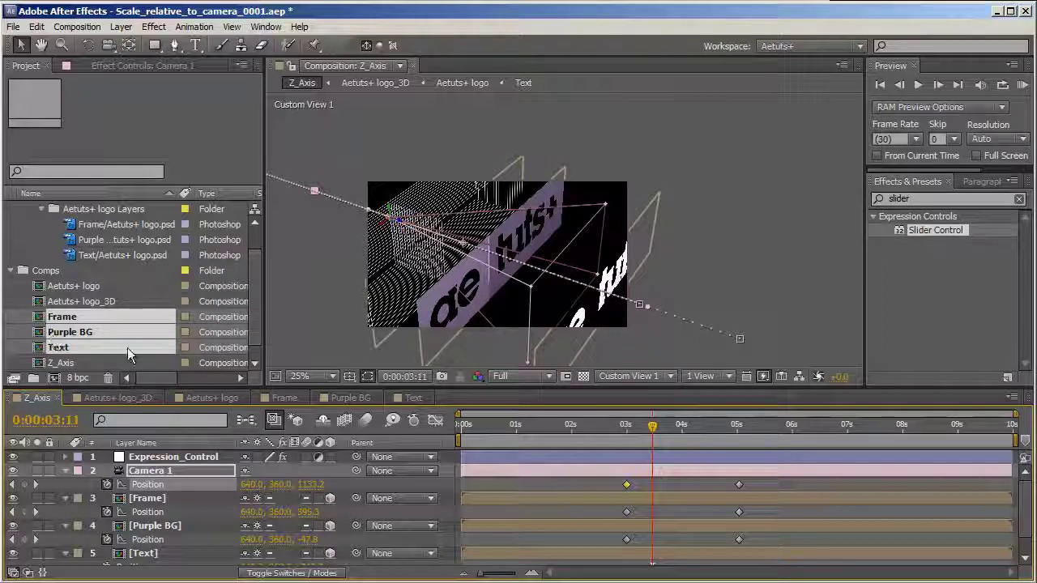
Save the project and create a new 1280 x 720, 30 fps, 10-second composition named XYZ
key("ctrl+s")
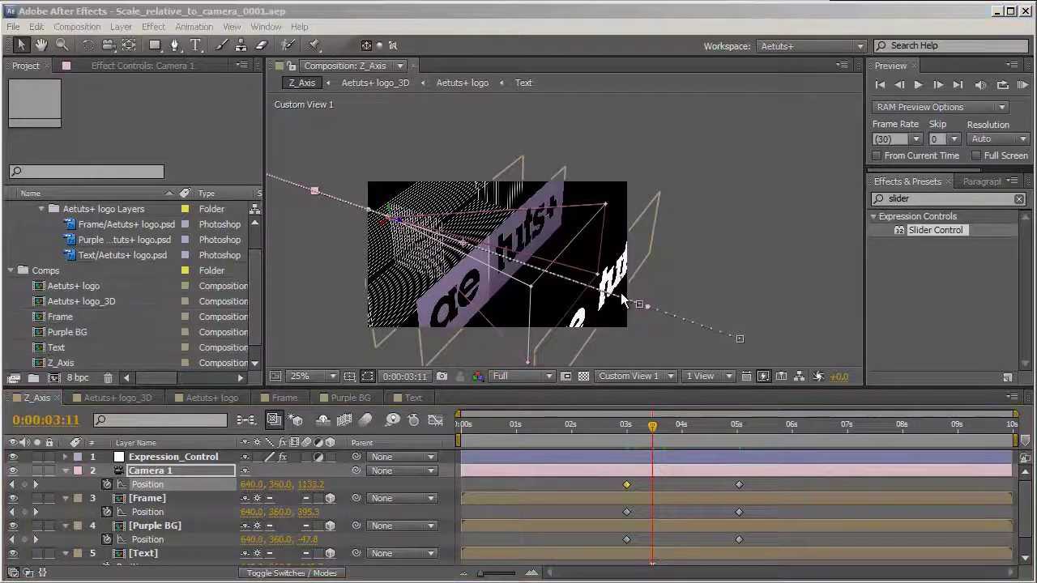
left_click(442, 22)
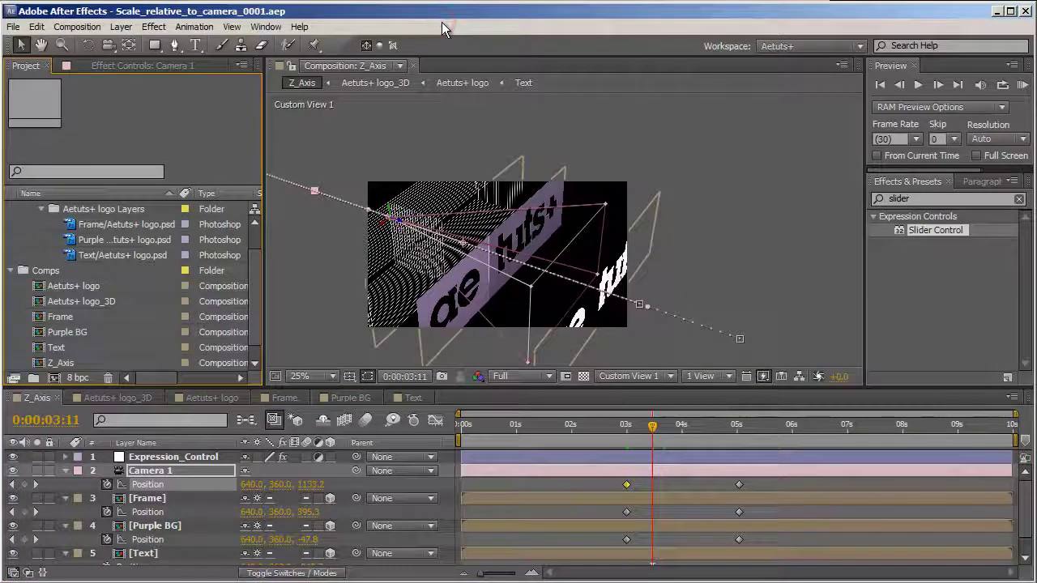
key("ctrl+k")
key("BackSpace")
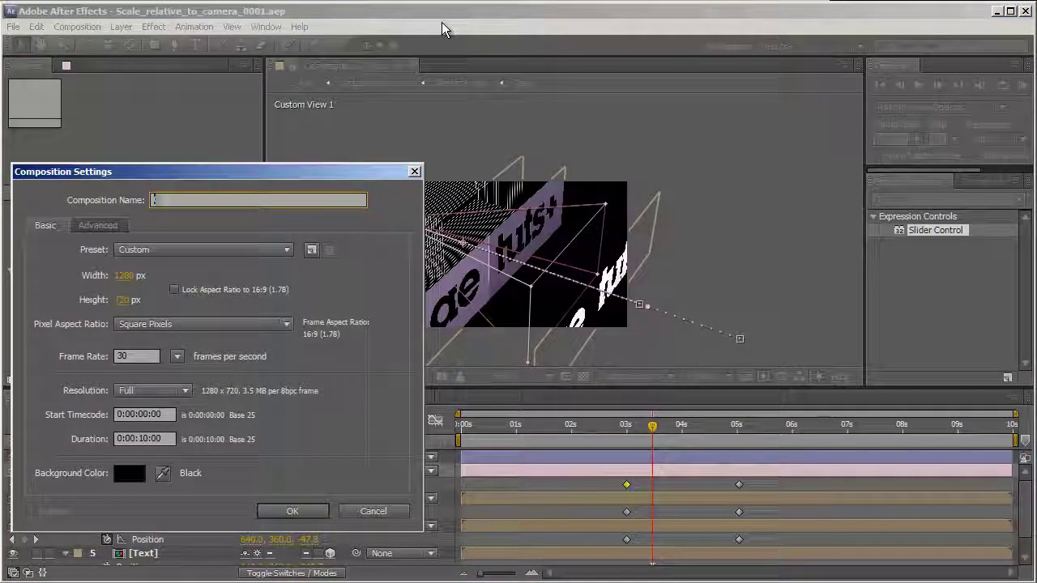
type("XYZ")
key("Return")
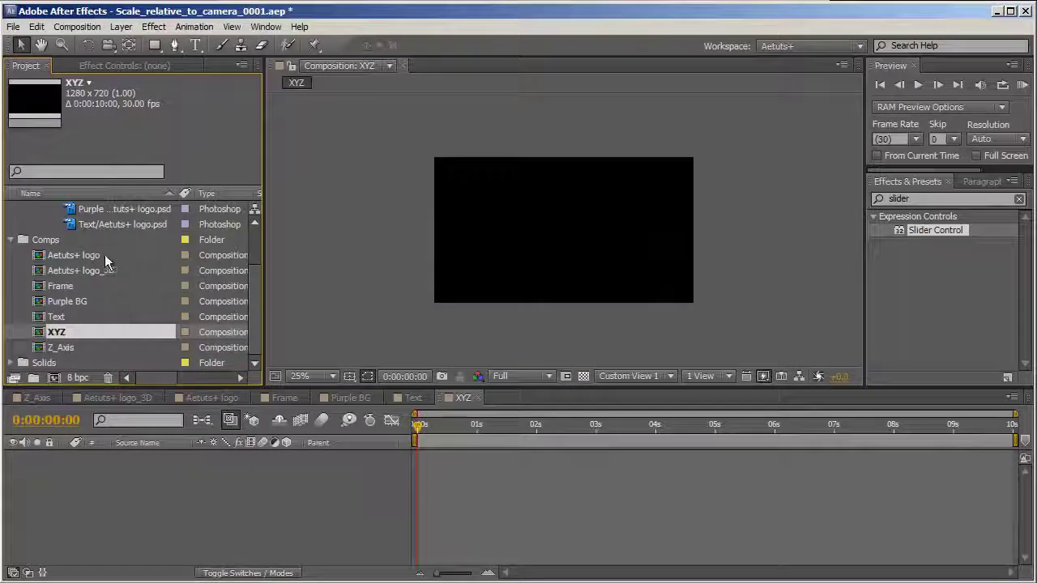
Add the Aetuts+ logo comp to XYZ, scale it to 43%, and make it a 3D layer
left_click_drag(81, 255, 140, 534)
scroll(606, 341, "down", 2)
key("s")
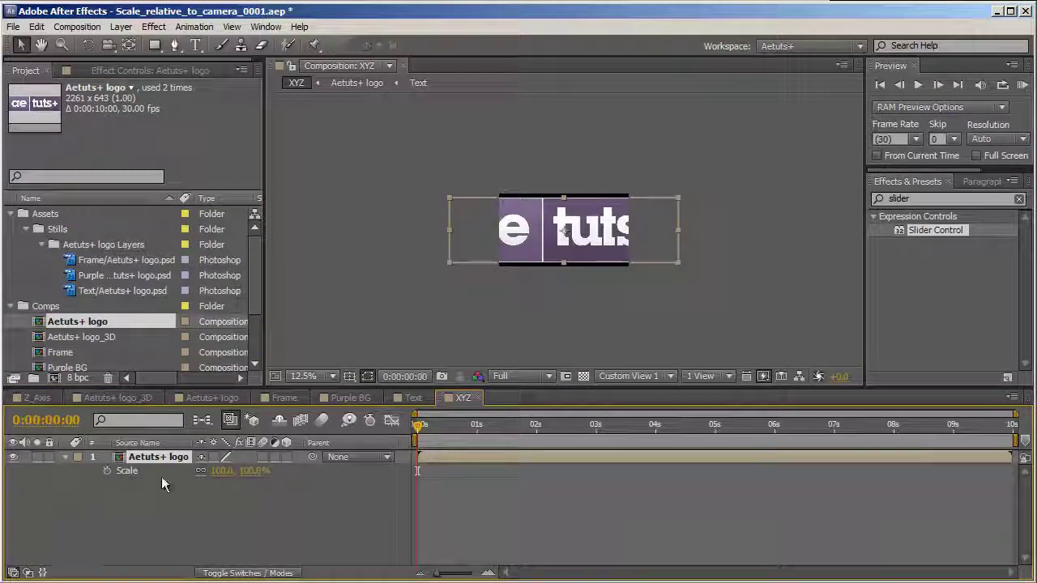
left_click_drag(219, 471, 189, 476)
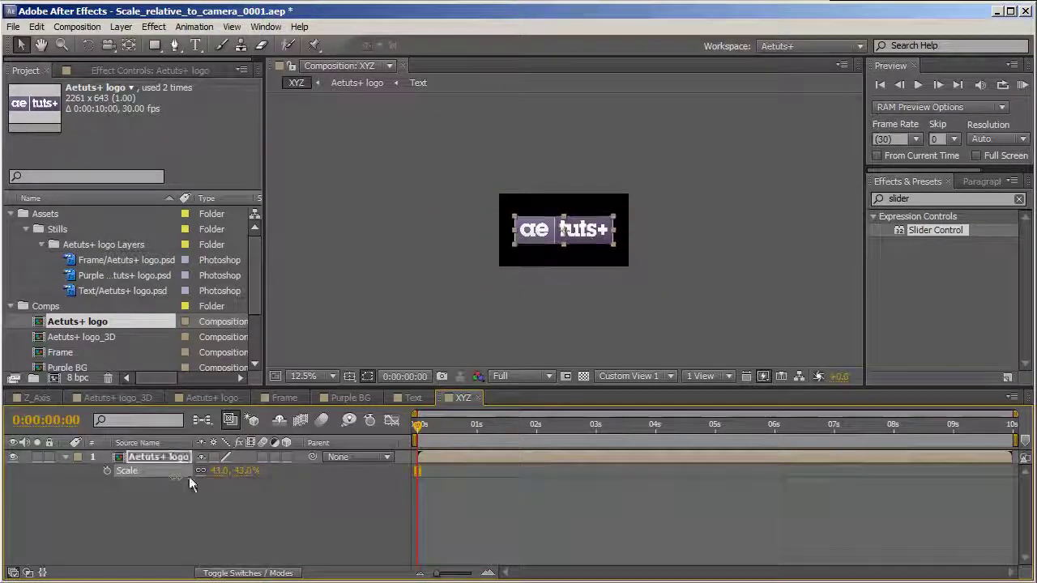
left_click(286, 458)
scroll(640, 340, "up", 1)
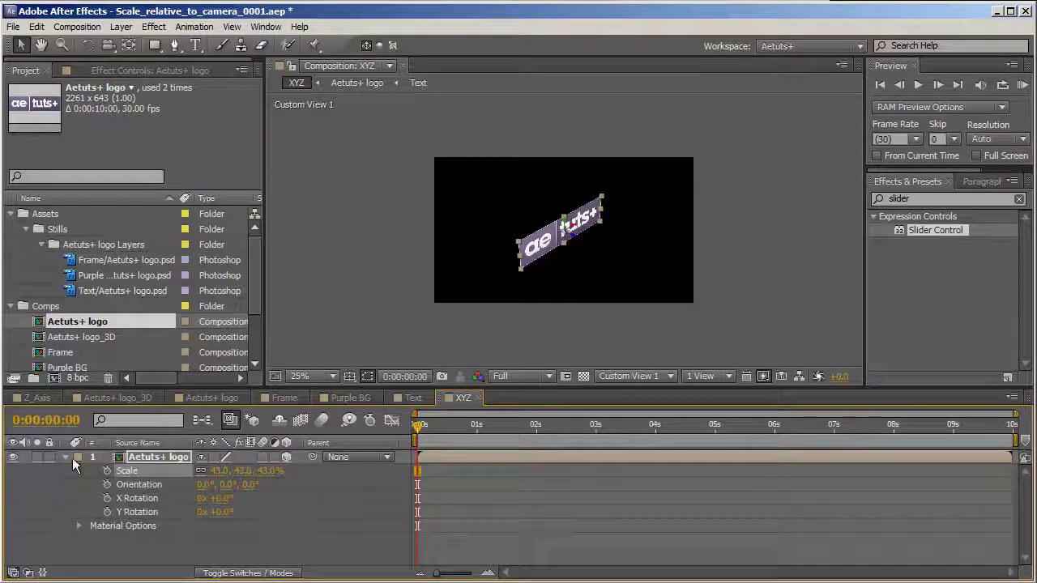
Move the logo away from the centre in Custom View 1, duplicate it three times, and spread the copies apart in 3D space
left_click_drag(532, 245, 331, 113)
key("ctrl+d")
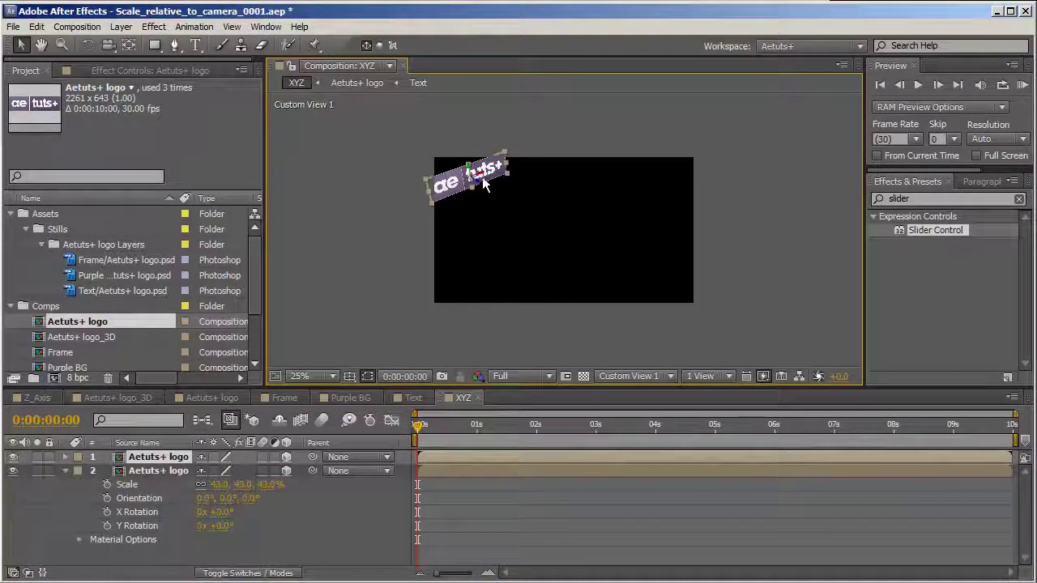
left_click_drag(478, 188, 618, 356)
key("ctrl+d")
key("ctrl+d")
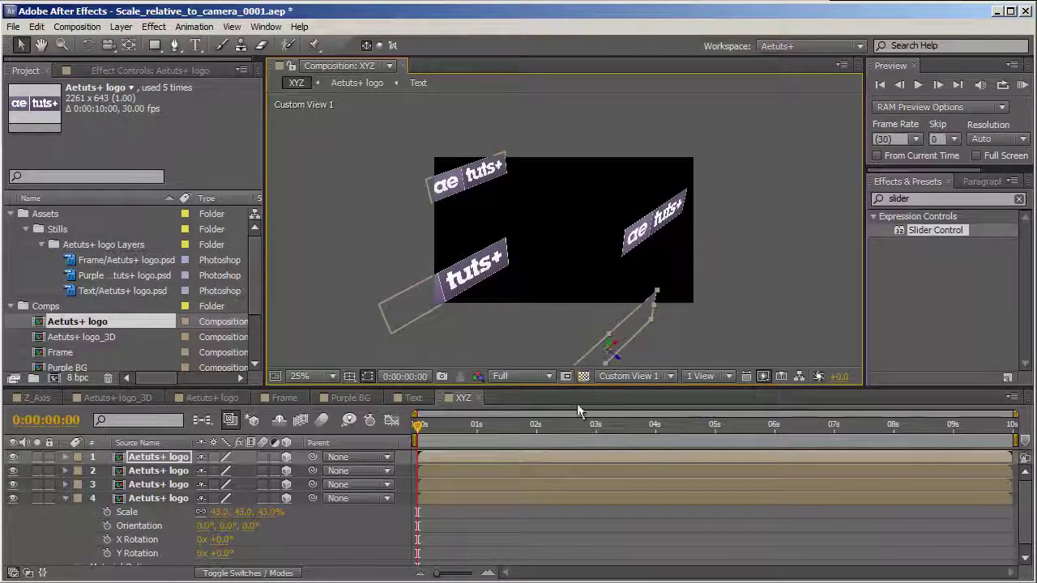
Switch XYZ to the Active Camera view, add a camera, and return to this project after viewing the All_Axis expression reference
left_click(630, 376)
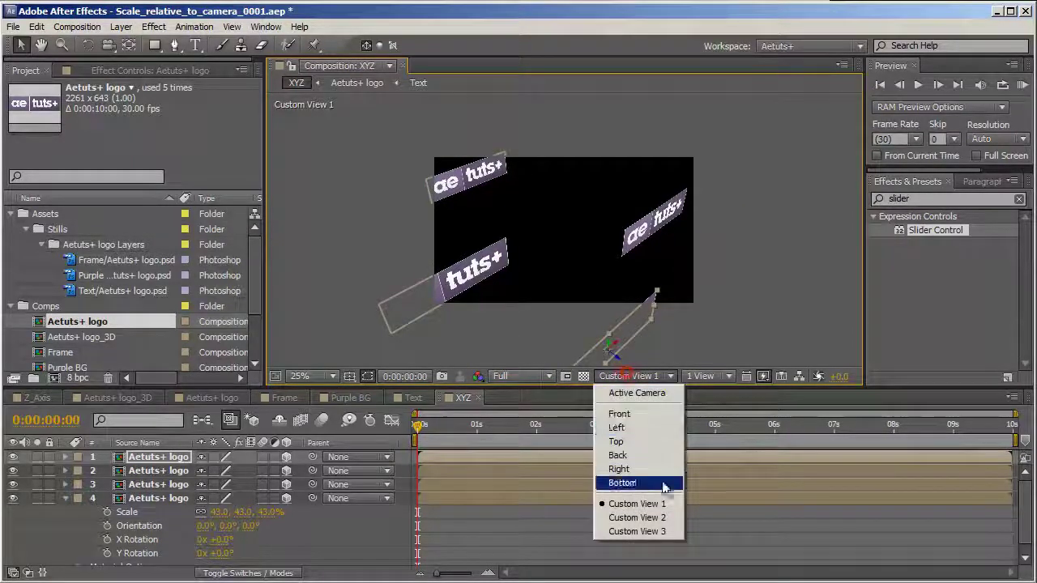
left_click(658, 394)
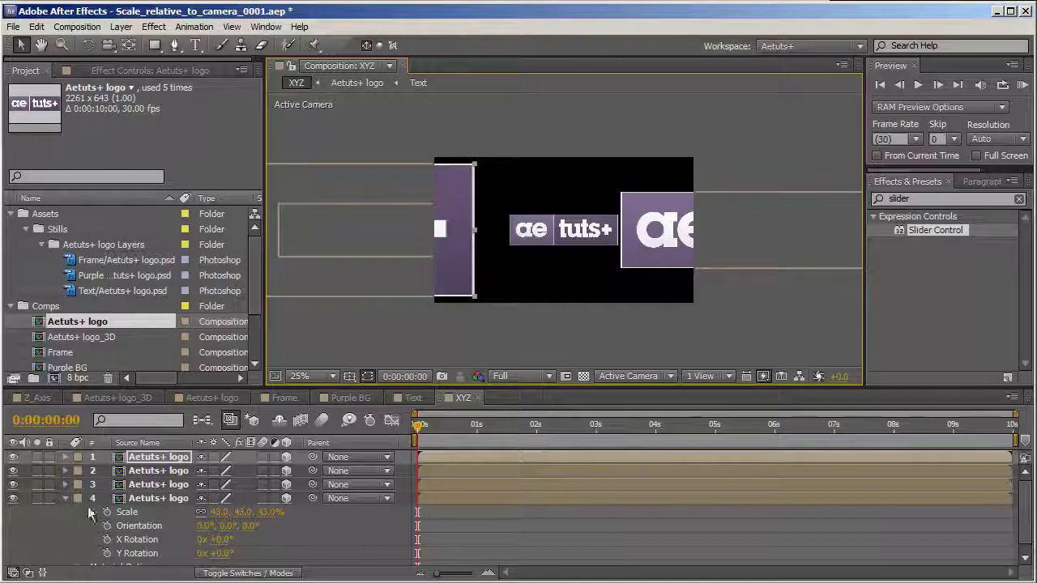
left_click(67, 498)
right_click(64, 518)
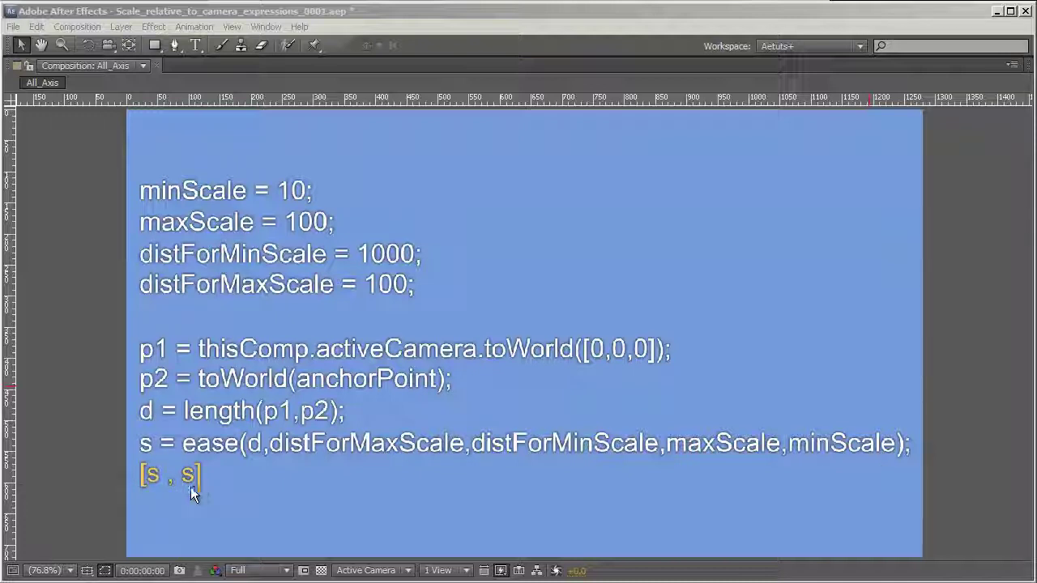
left_click(22, 29)
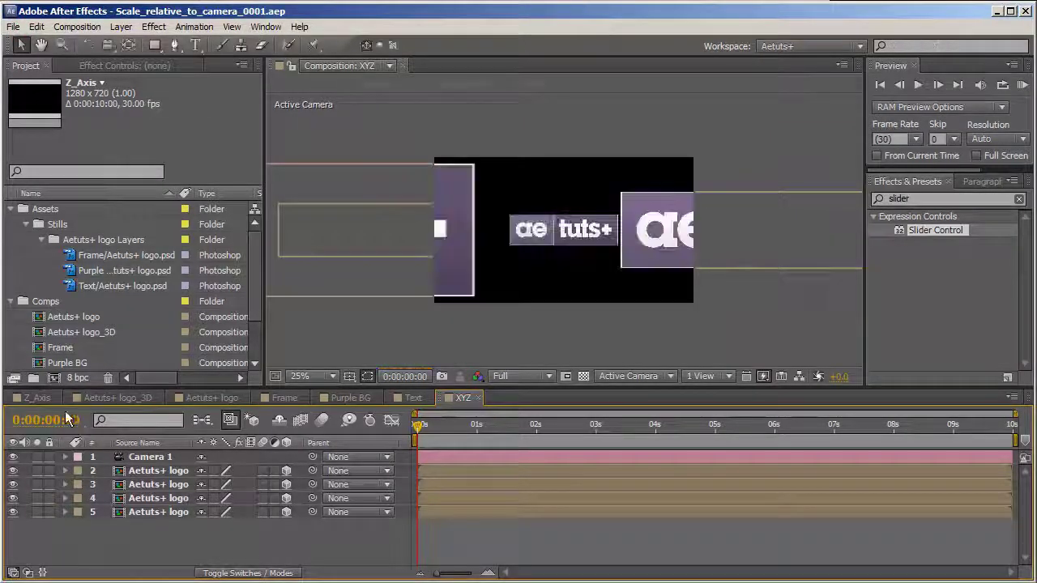
Reveal the Frame layer's Scale expression in Z_Axis and copy the Expression_Control layer into XYZ
left_click(38, 398)
left_click(150, 499)
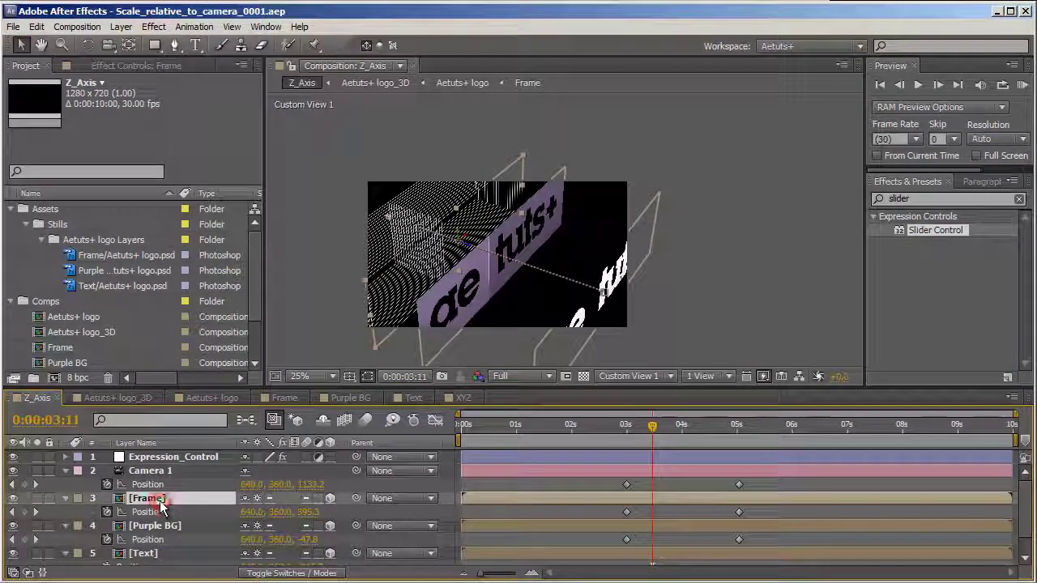
key("u")
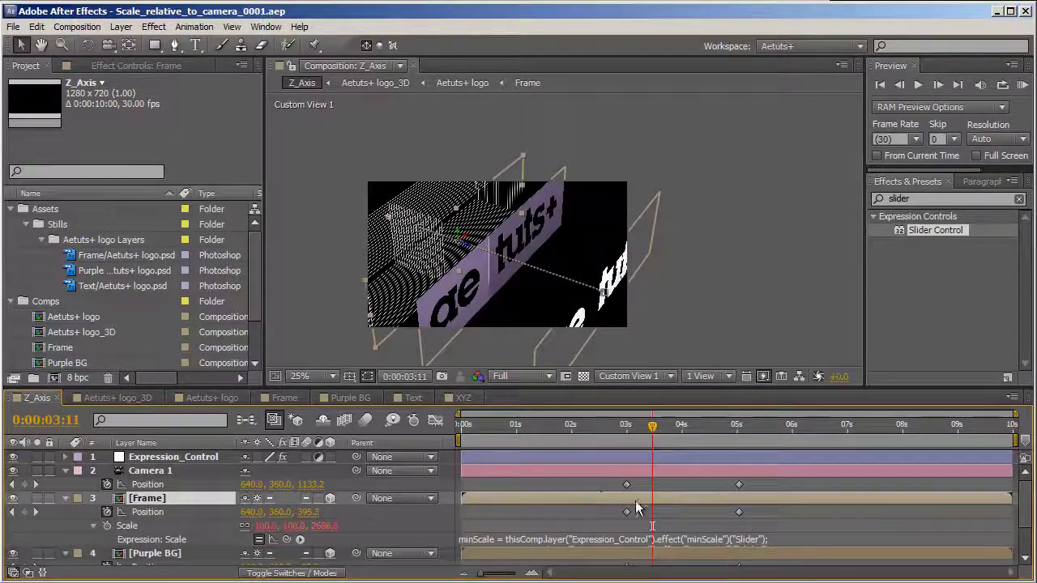
left_click(614, 498)
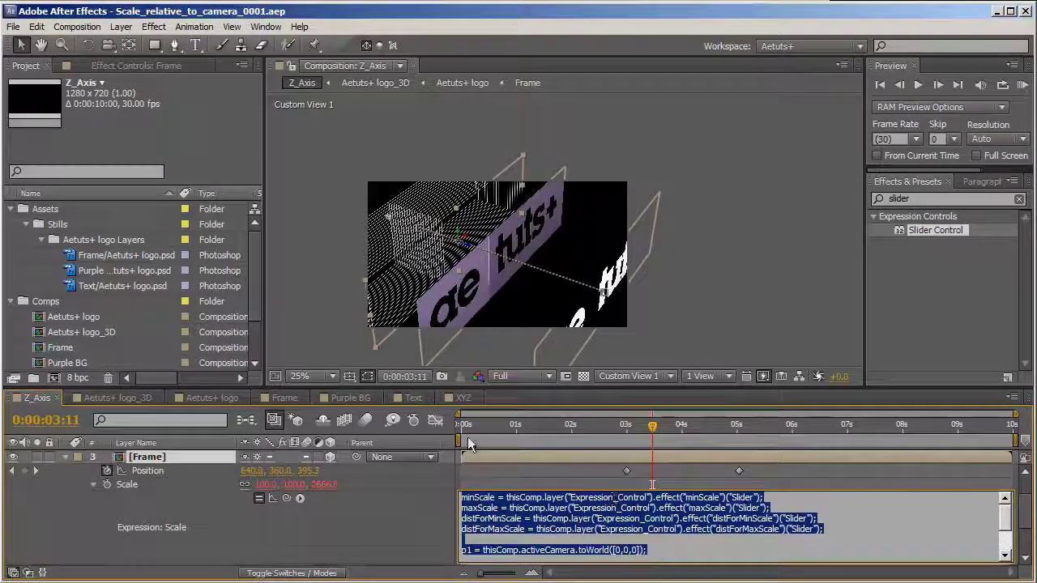
left_click(340, 478)
scroll(340, 478, "up", 2)
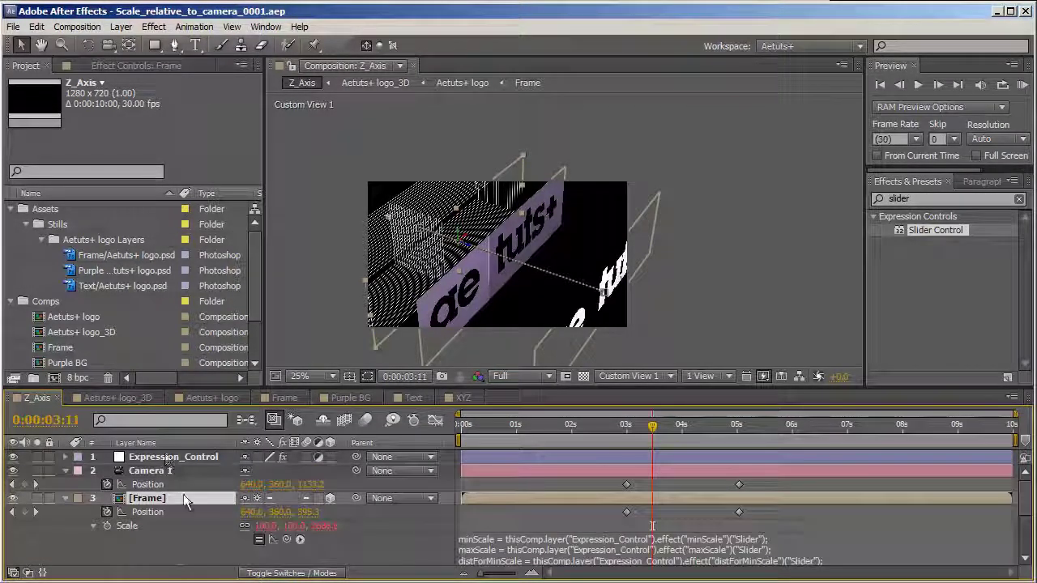
left_click(162, 458)
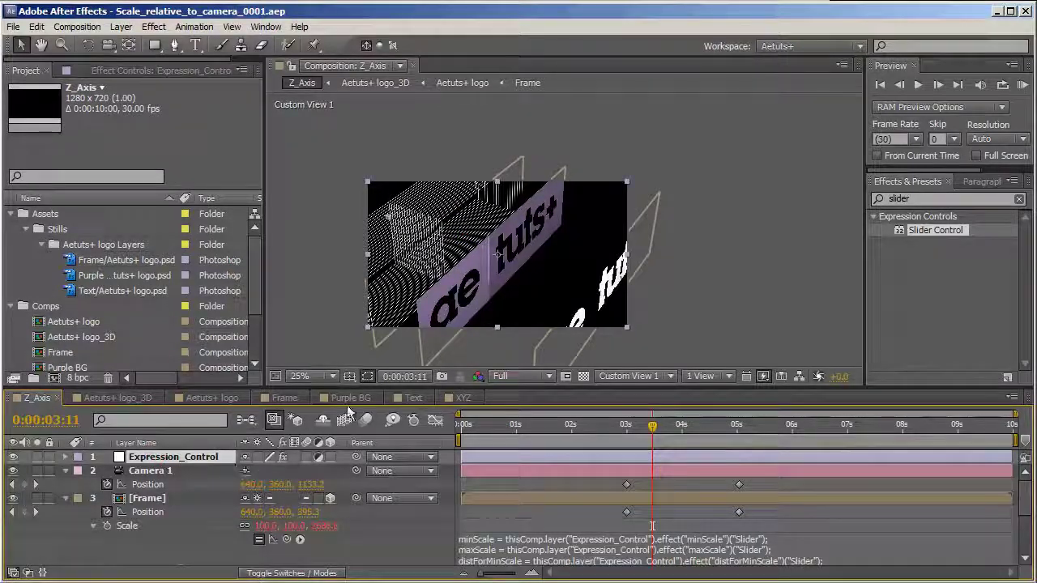
left_click(463, 398)
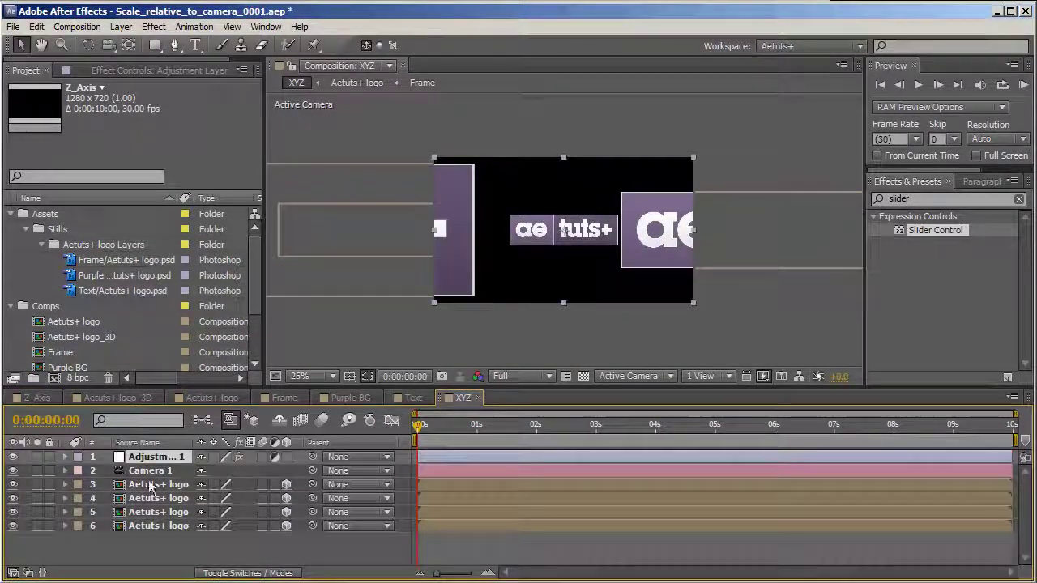
Copy the Frame layer's Scale expression from Z_Axis and apply it to the Scale of the uppermost Aetuts+ logo layer in XYZ
left_click(37, 397)
left_click(514, 548)
key("ctrl+c")
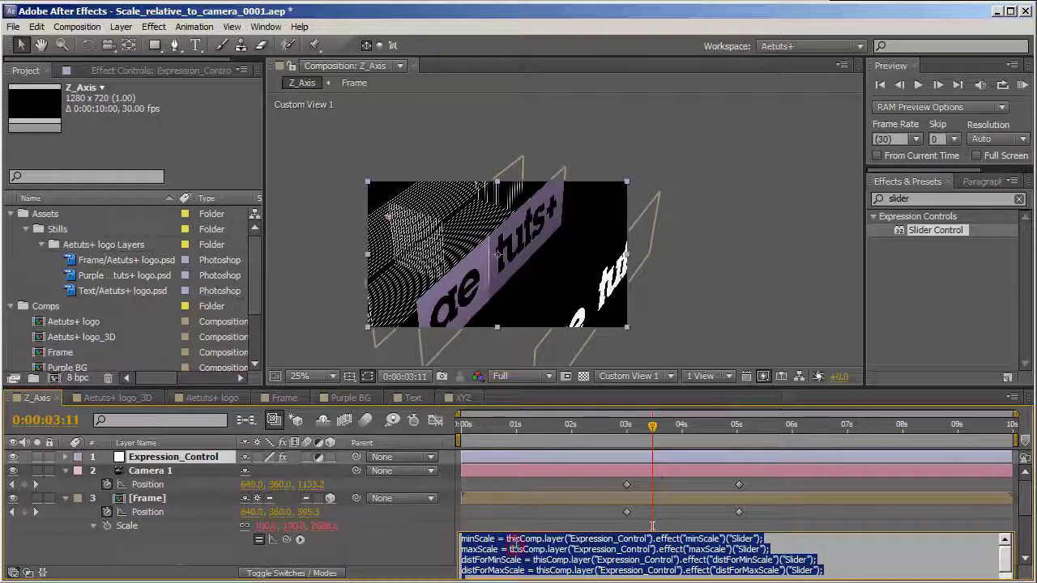
left_click(462, 398)
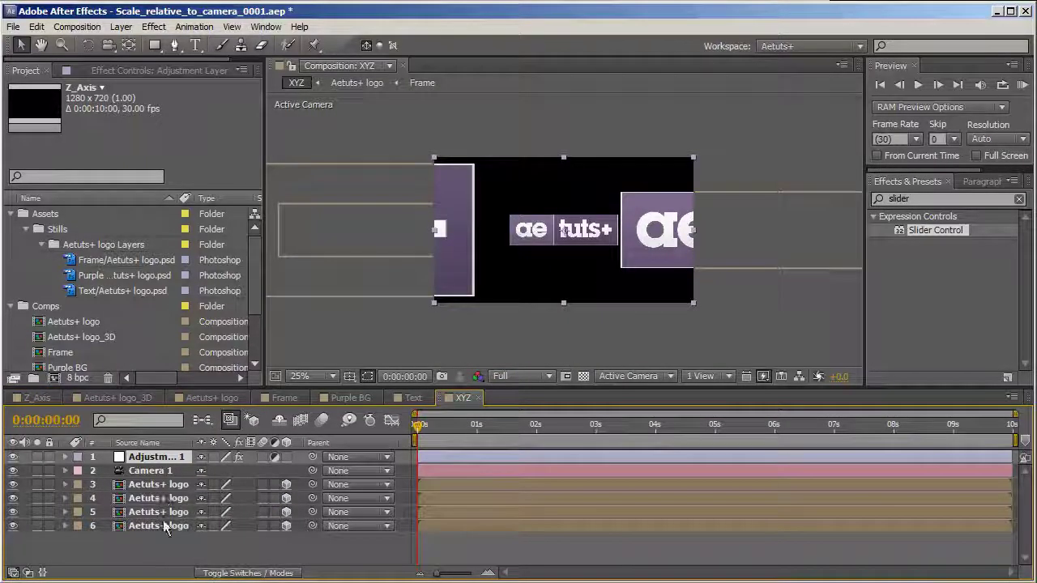
left_click(163, 485)
key("s")
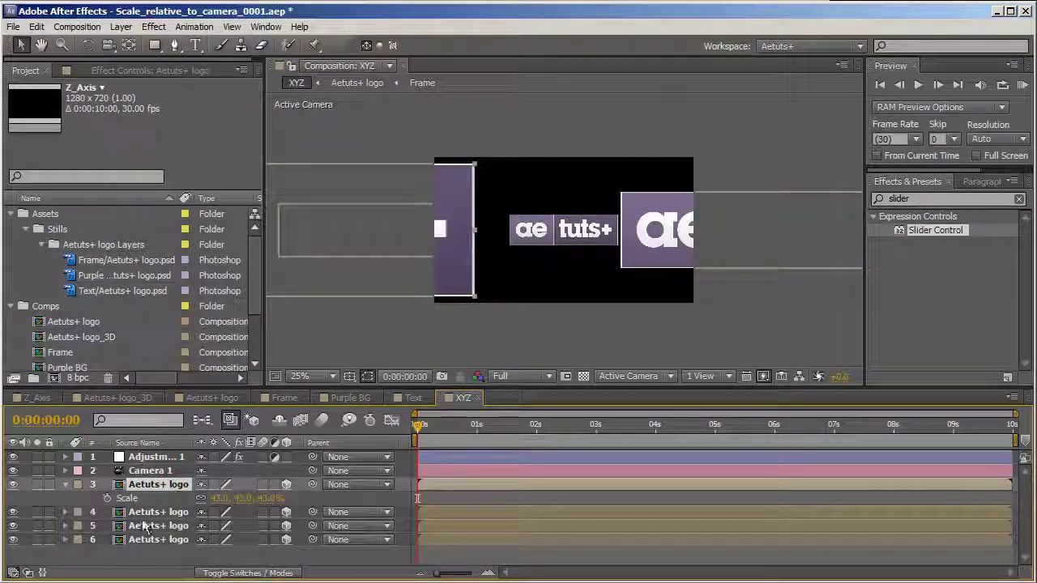
left_click(110, 499, "alt")
type("[value[0],value[1],s]")
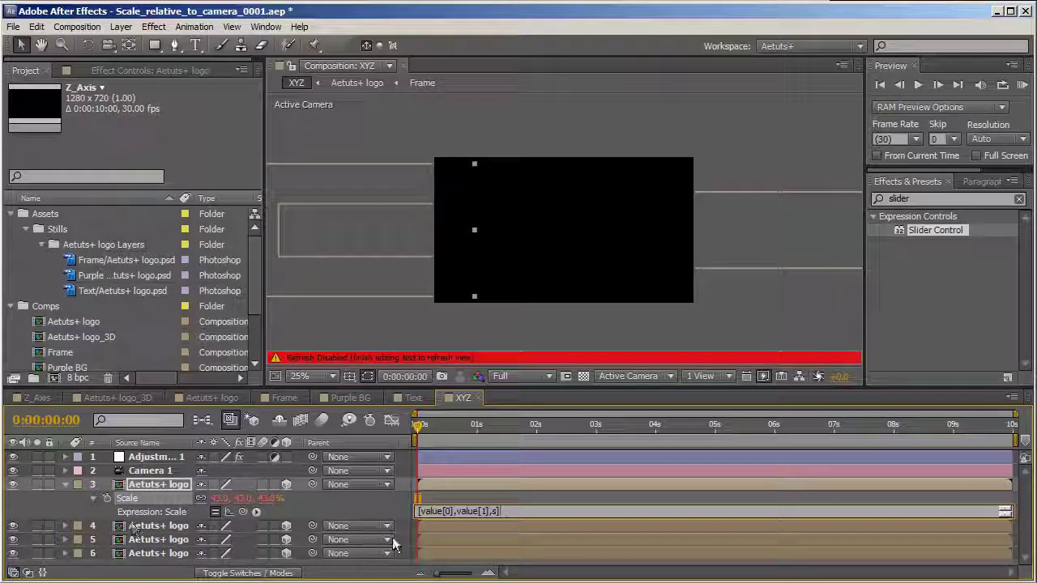
left_click(489, 513)
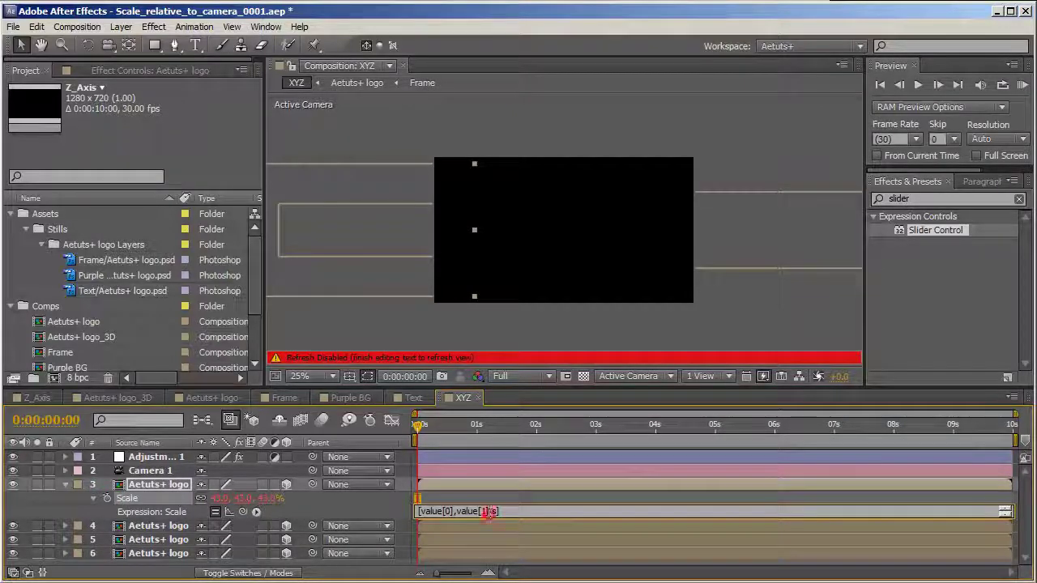
key("ctrl+a")
key("ctrl+v")
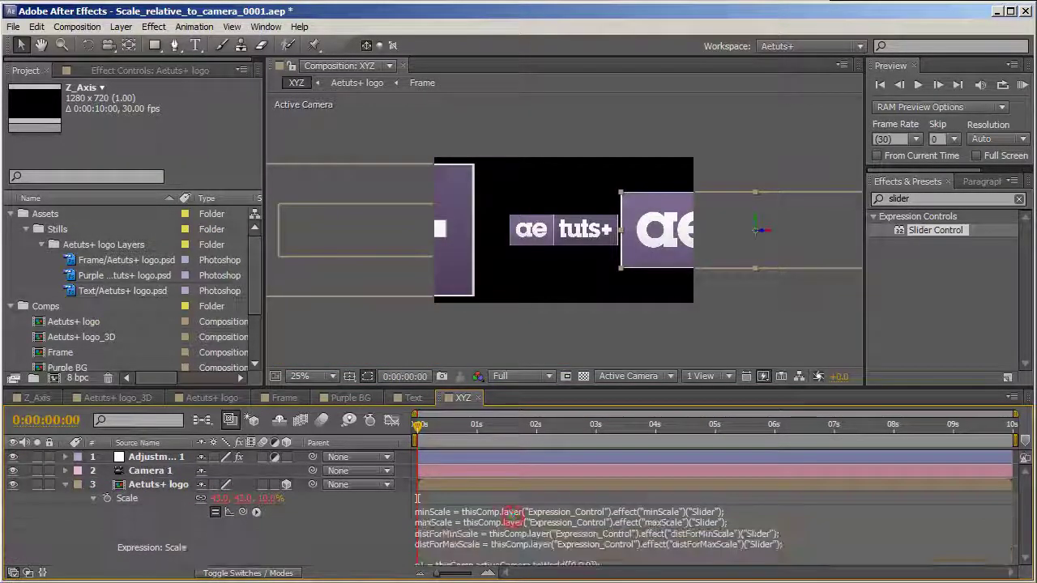
Change the last line of the logo layer's Scale expression to [s,s]
left_click_drag(536, 389, 538, 198)
left_click(600, 401)
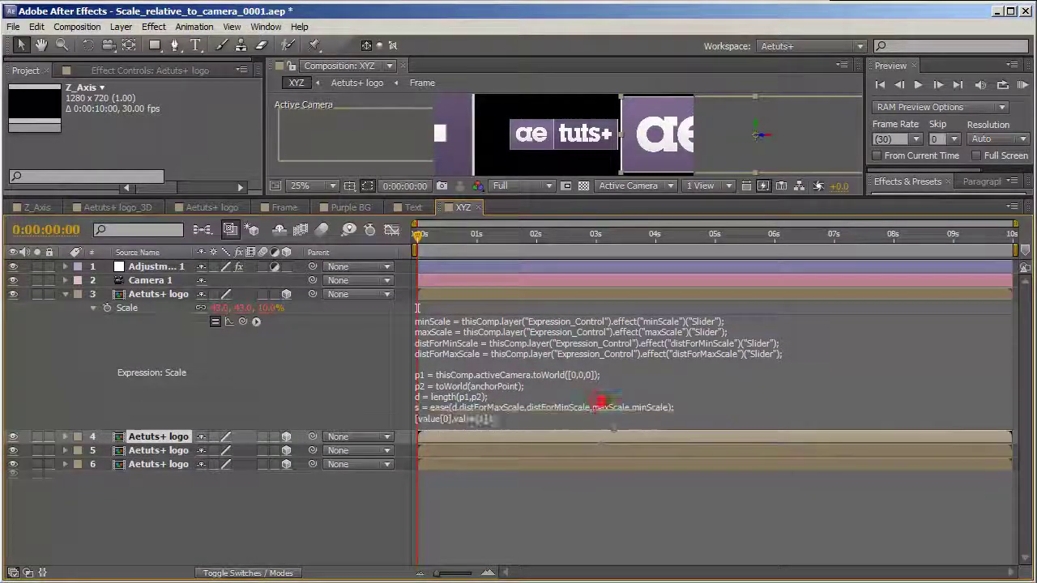
left_click(478, 407)
left_click_drag(491, 415, 421, 418)
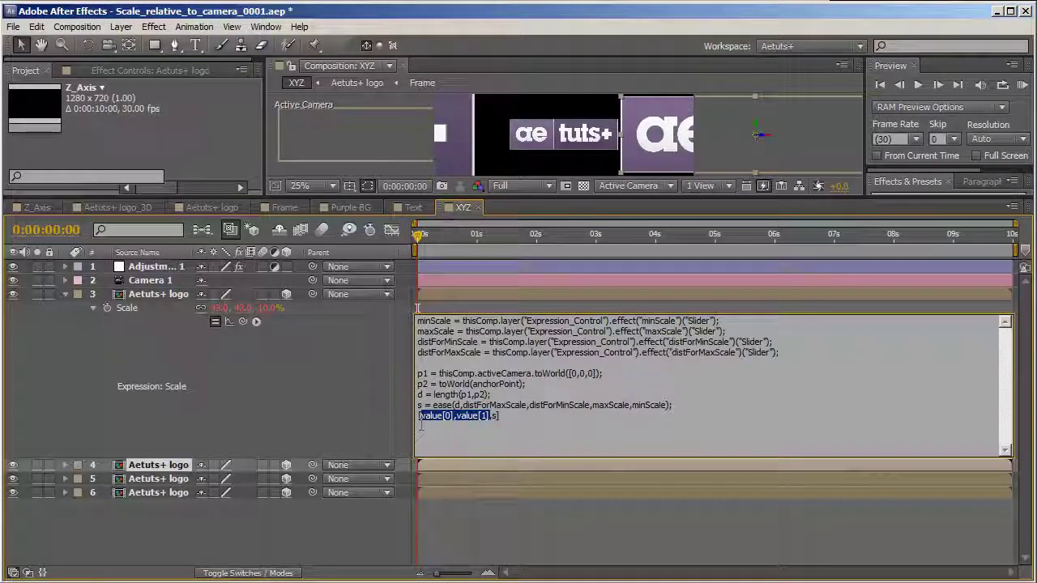
type("s")
left_click(363, 421)
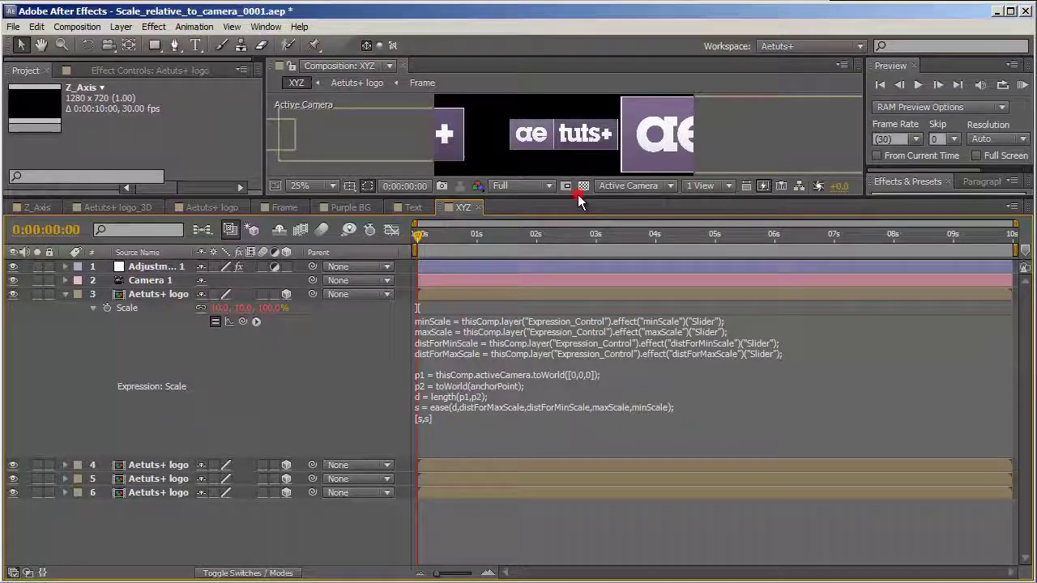
left_click_drag(578, 198, 572, 304)
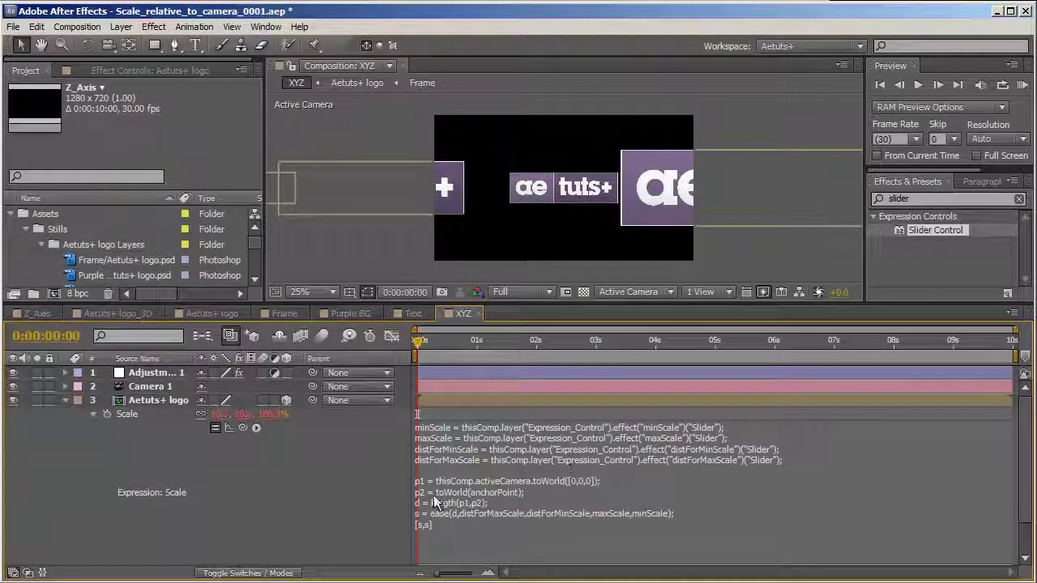
Show layer names in the XYZ timeline and copy only the first logo's Scale expression onto the other three logo layers
left_click(138, 358)
left_click(156, 373)
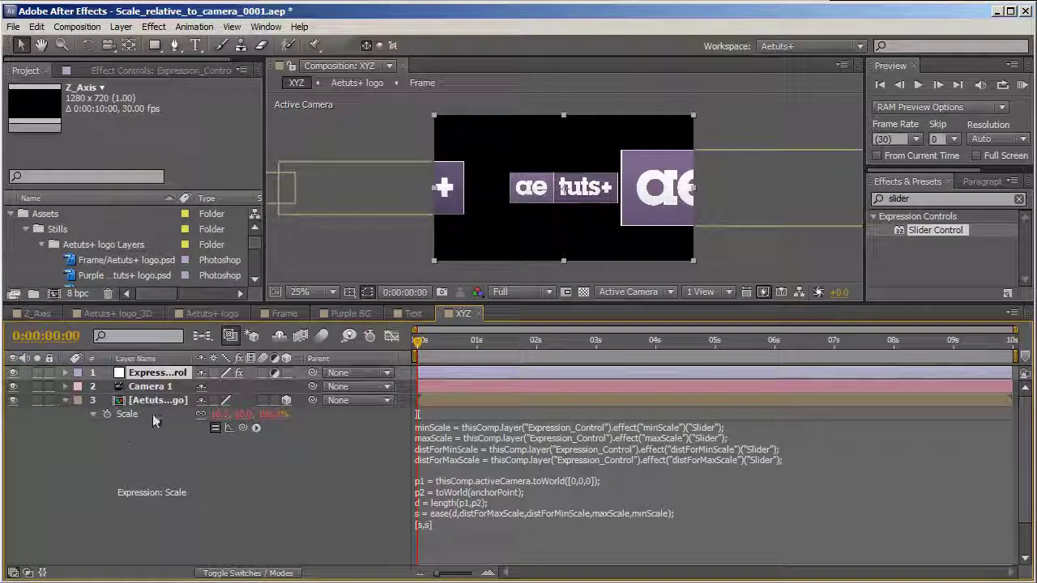
left_click(65, 400)
left_click(153, 401)
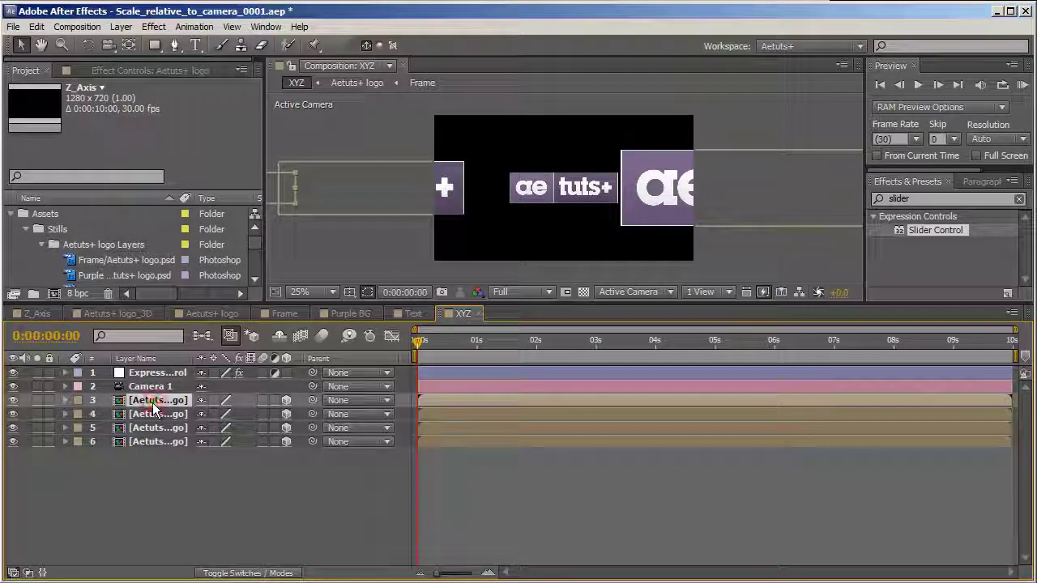
key("s")
left_click(36, 26)
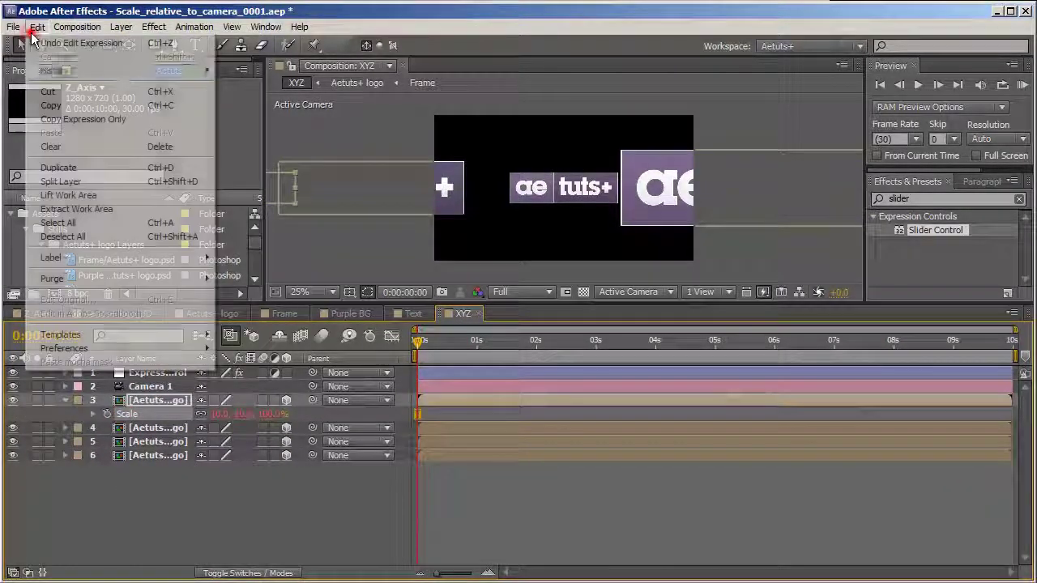
left_click(142, 119)
left_click(153, 428)
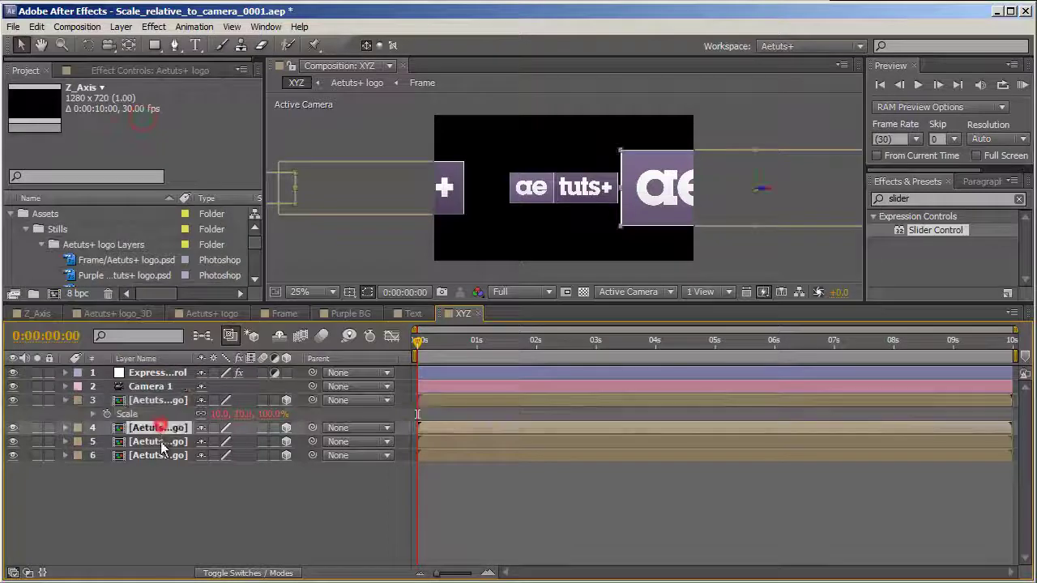
left_click(157, 456, "shift")
key("ctrl+v")
left_click(199, 535)
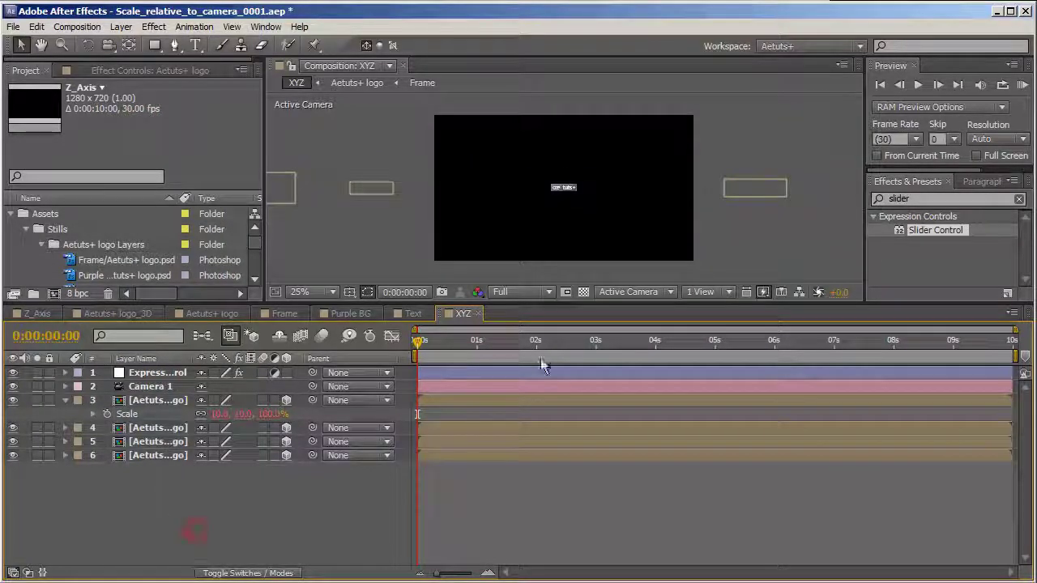
Show the XYZ composition in Custom View 1 and move Camera 1 back, farther away from the logos
left_click(648, 292)
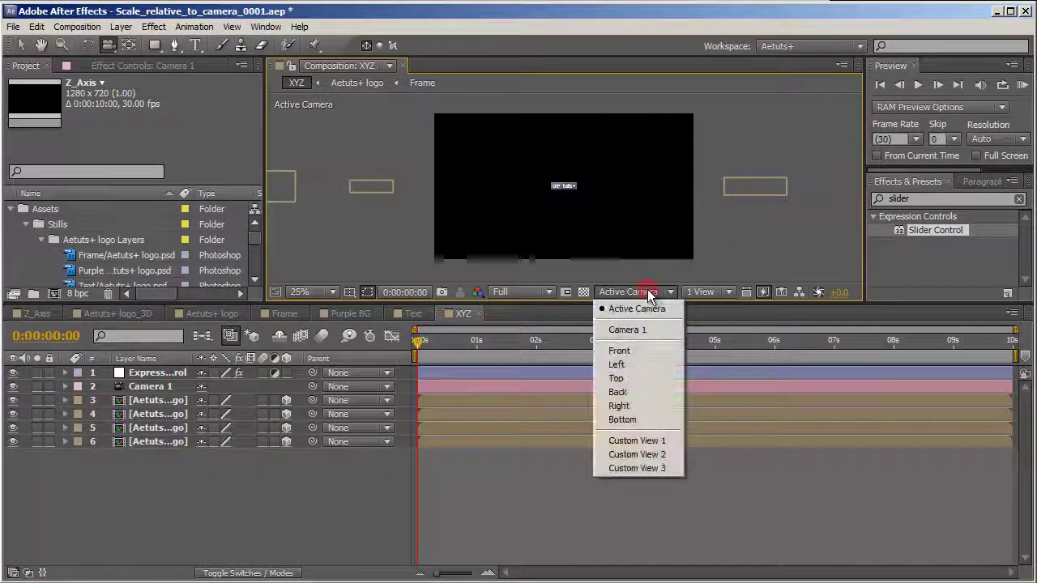
left_click(632, 441)
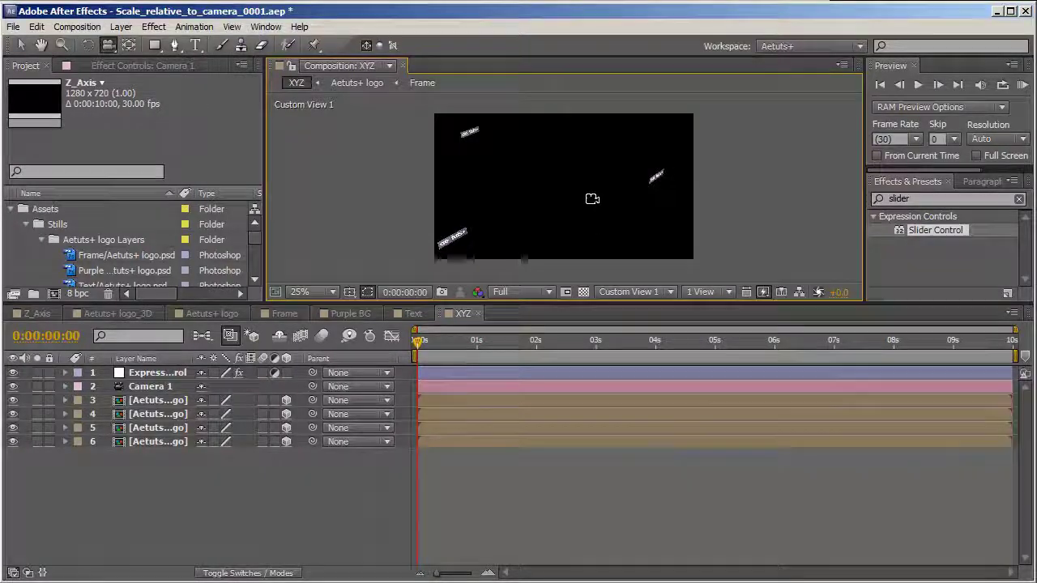
key("v")
scroll(592, 198, "down", 2)
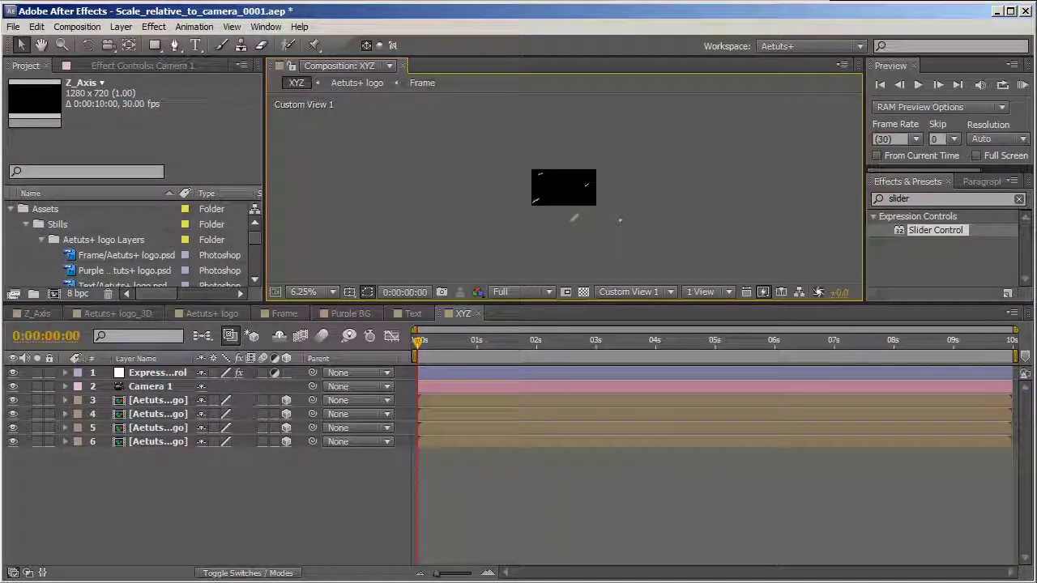
left_click(161, 387)
scroll(596, 180, "up", 1)
key("space")
left_click_drag(729, 206, 508, 160)
scroll(640, 145, "up", 1)
scroll(508, 159, "down", 2)
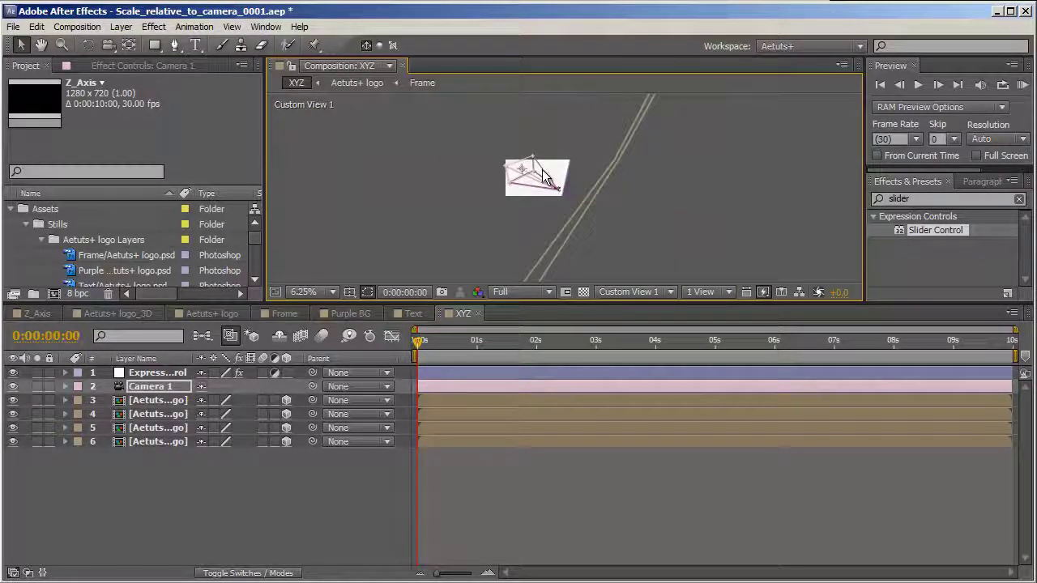
scroll(548, 184, "up", 1)
left_click_drag(551, 193, 591, 211)
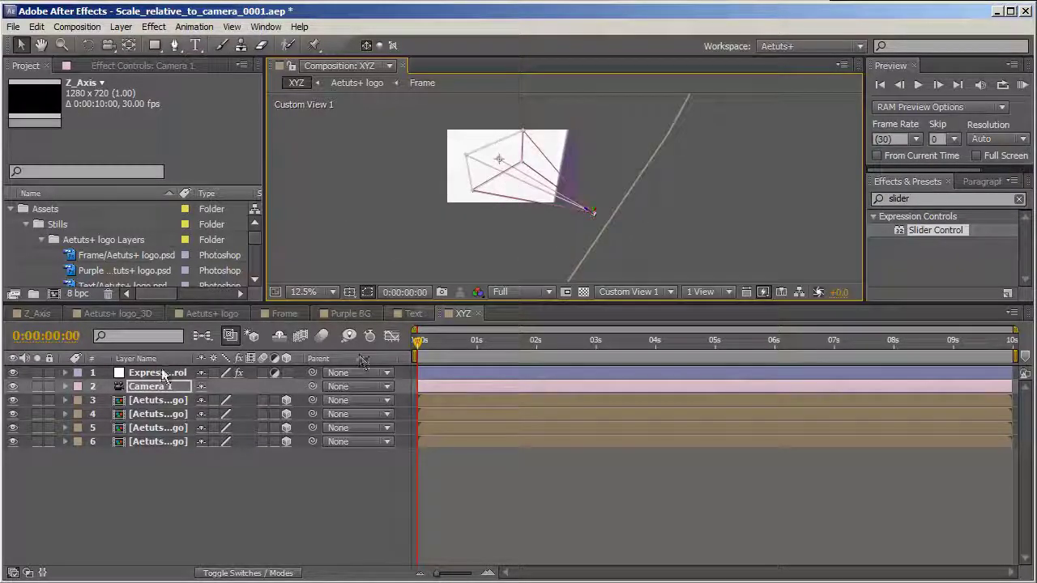
Try 500 for the maxScale slider on the Expression_Control layer, and settle on 100
left_click(157, 373)
left_click(143, 65)
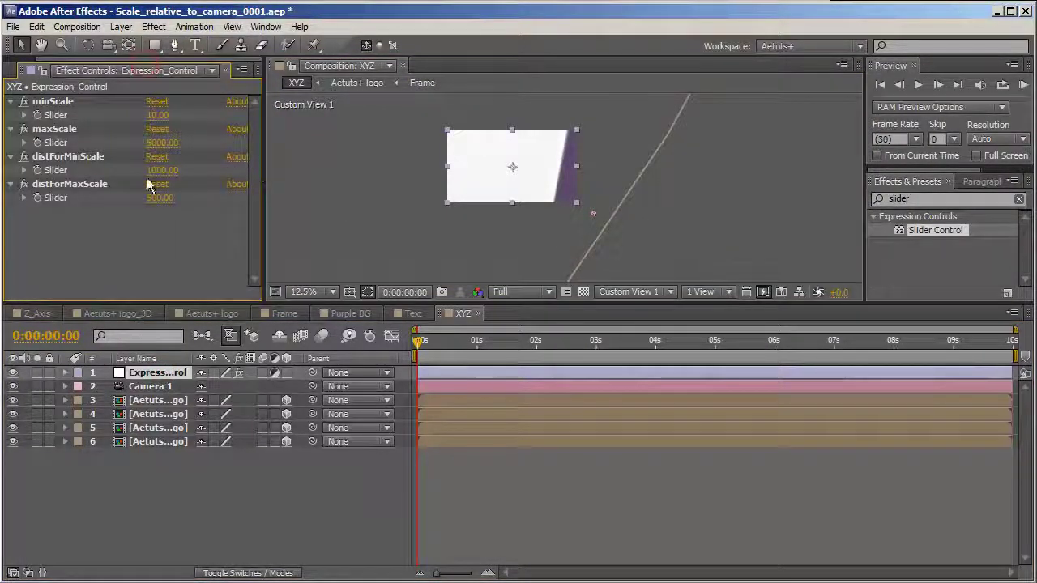
left_click(161, 143)
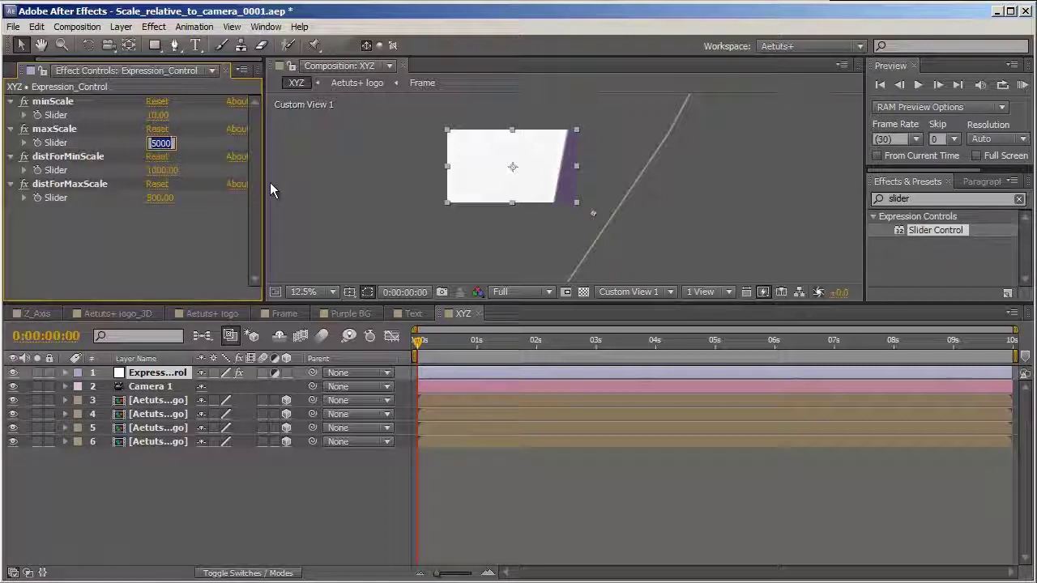
type("500")
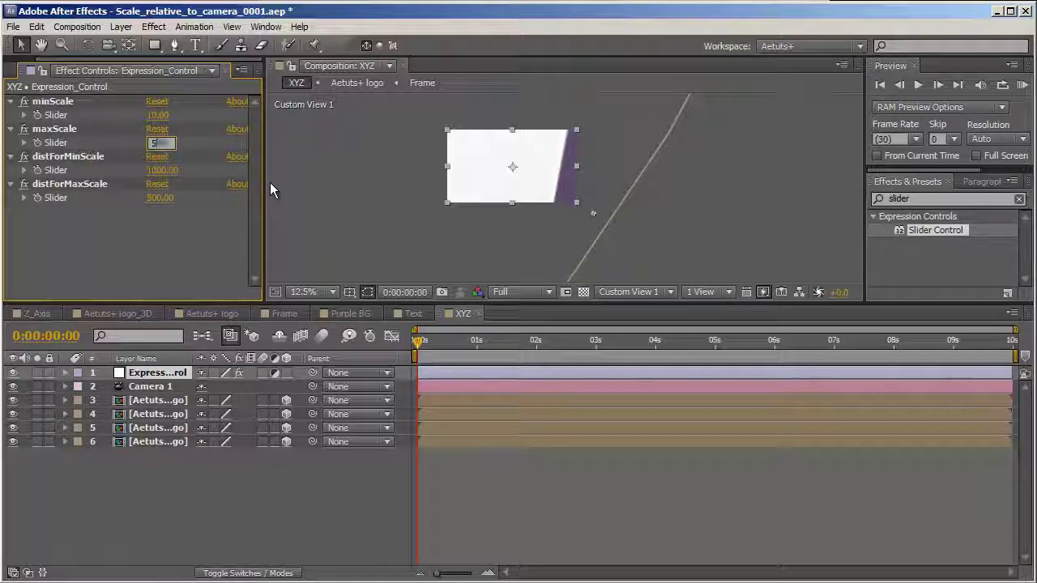
key("Return")
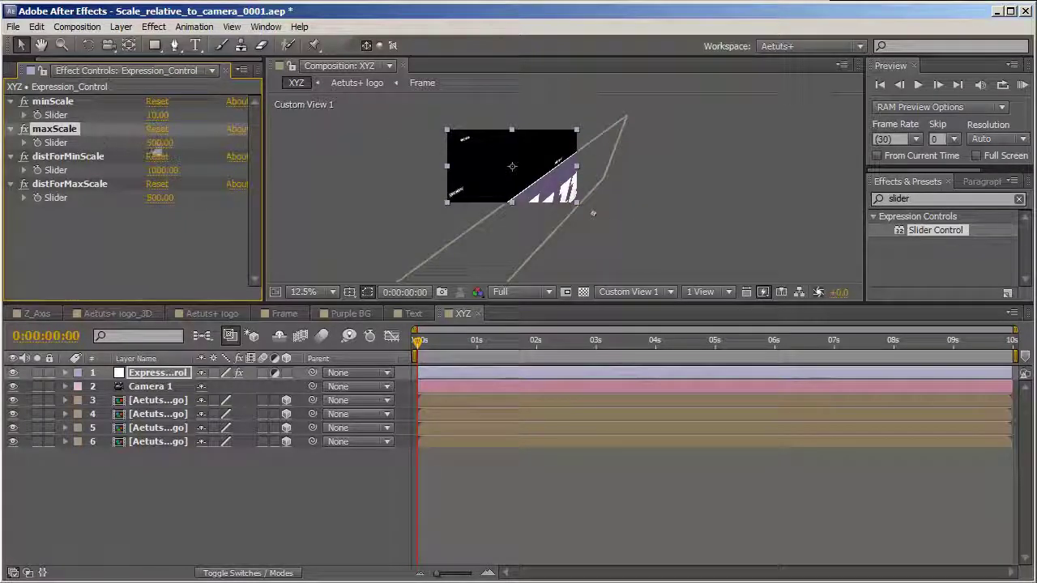
left_click(160, 143)
type("100")
key("Return")
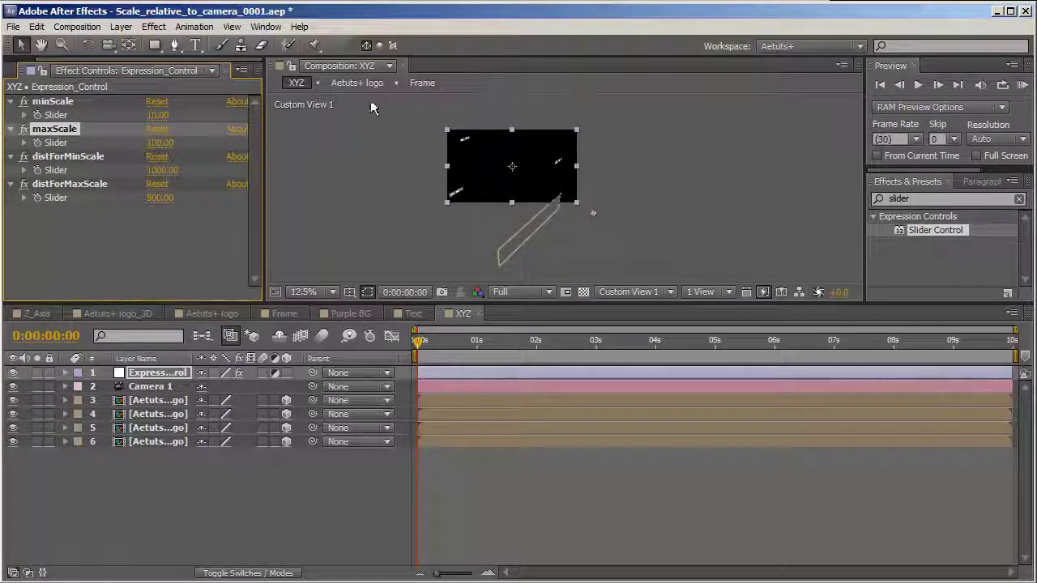
Move Camera 1 toward and away from the two nearest logos in Custom View 1 to test their distance-based scaling
key("c")
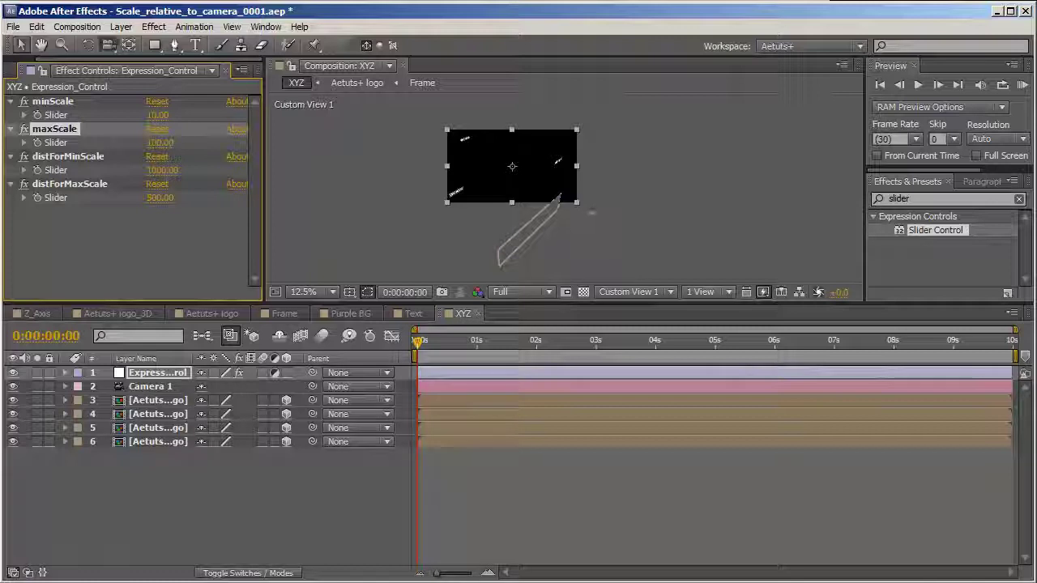
left_click_drag(595, 229, 585, 220)
key("v")
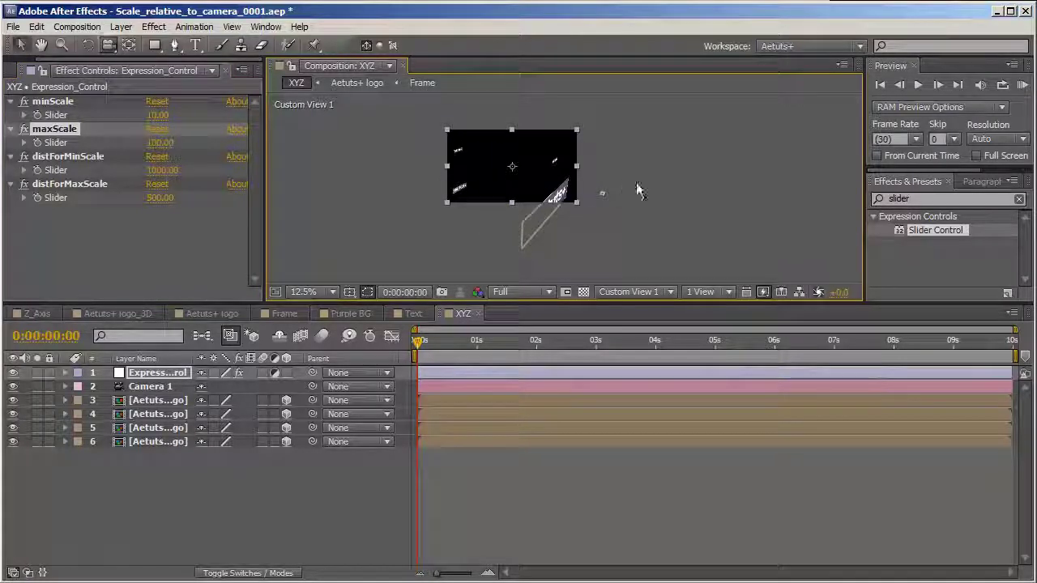
left_click(139, 386)
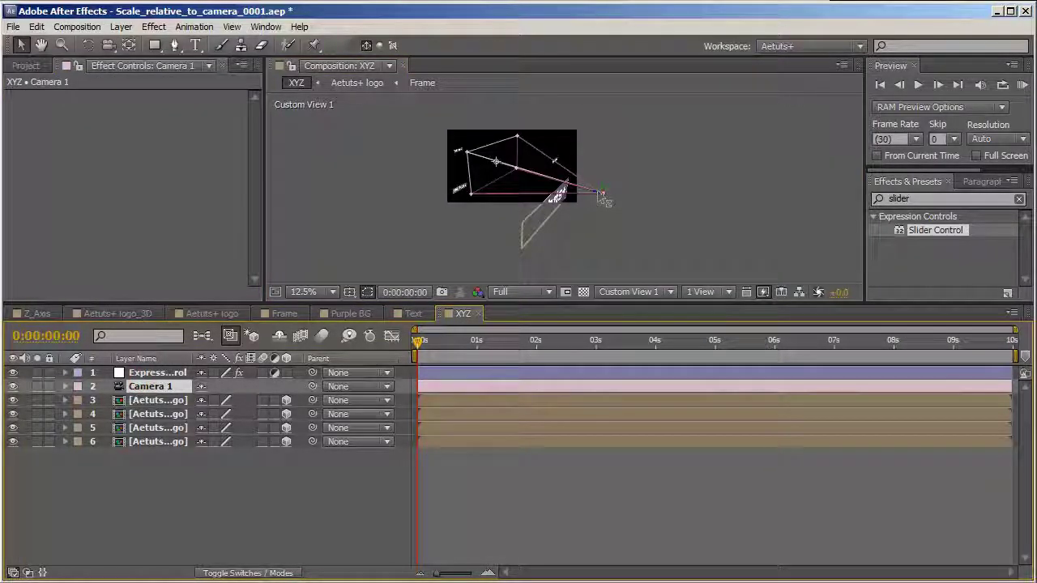
left_click_drag(601, 198, 533, 201)
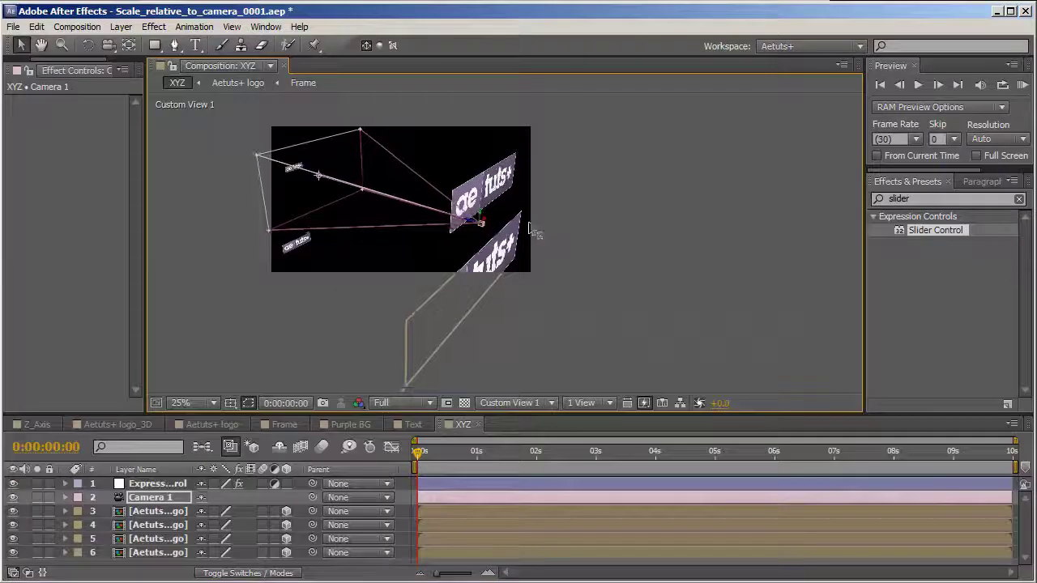
left_click_drag(533, 224, 475, 219)
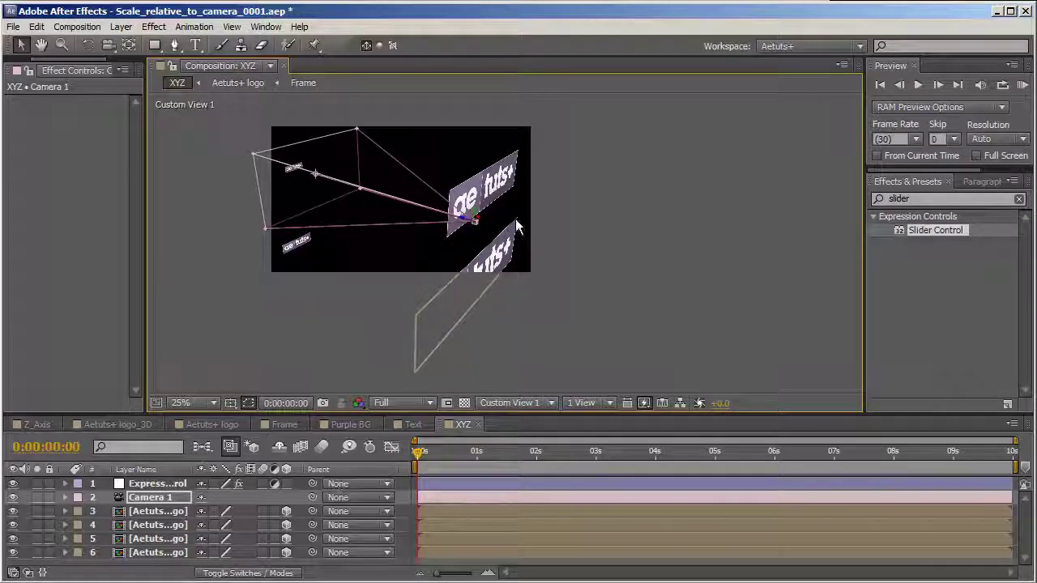
left_click_drag(532, 225, 361, 189)
left_click_drag(289, 165, 554, 292)
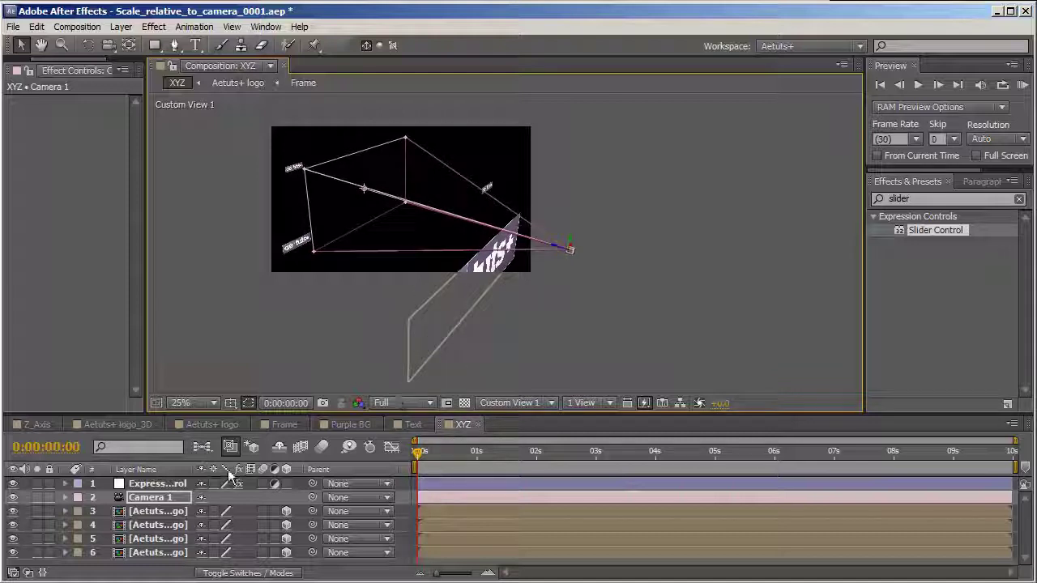
Move Camera 1 between the logos, close to the lower-left one and back beside the upper-right one, to test each logo's scaling
left_click_drag(559, 251, 556, 243)
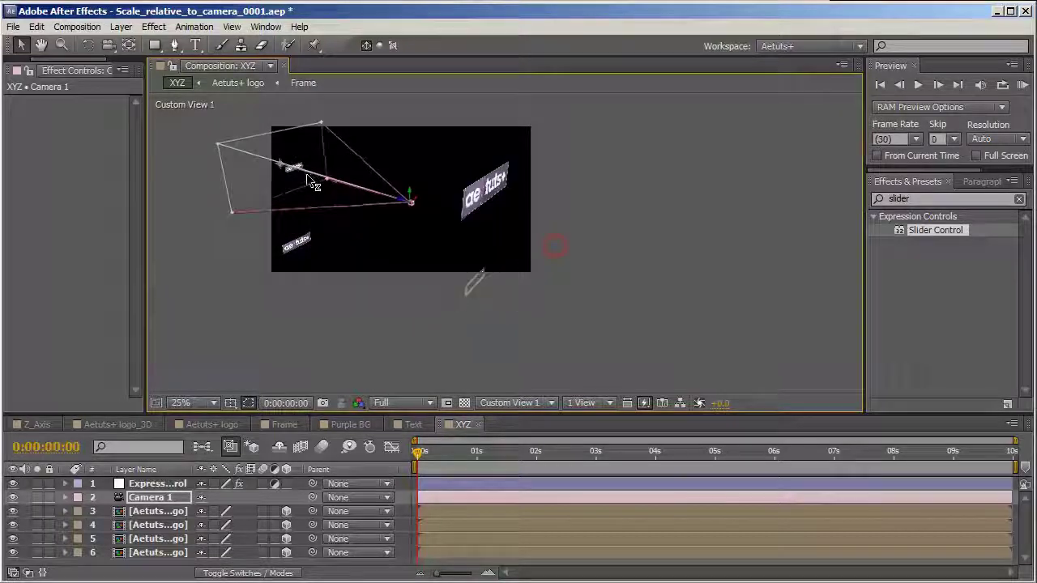
left_click_drag(408, 195, 435, 287)
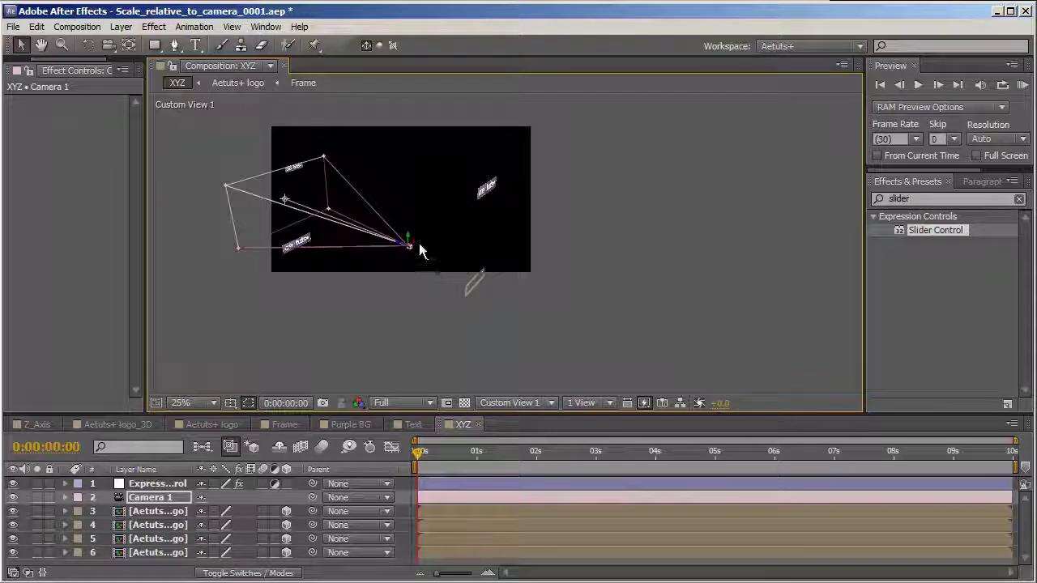
left_click_drag(417, 243, 358, 271)
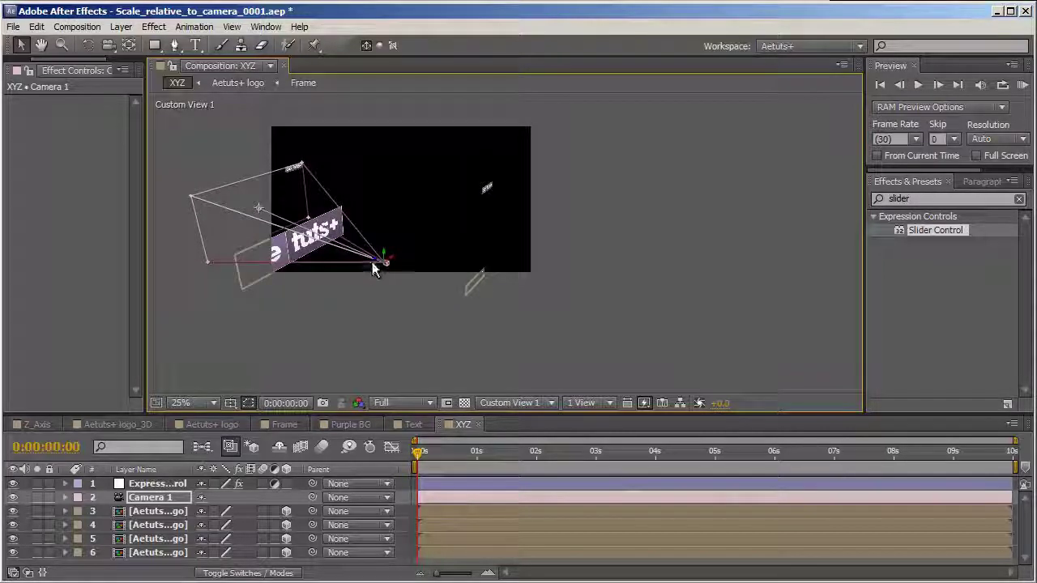
left_click(288, 218)
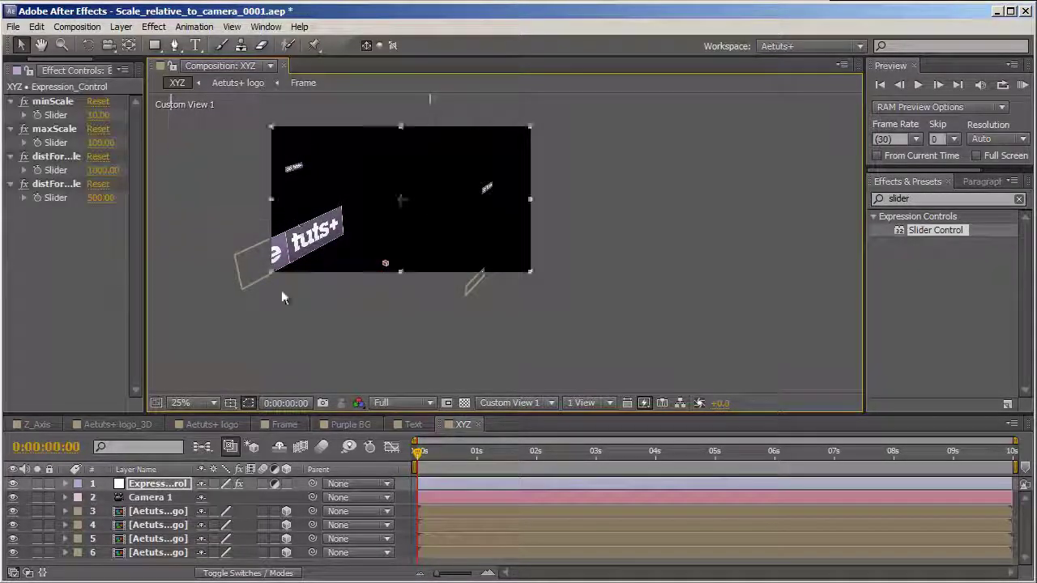
left_click(134, 498)
left_click_drag(375, 259, 415, 219)
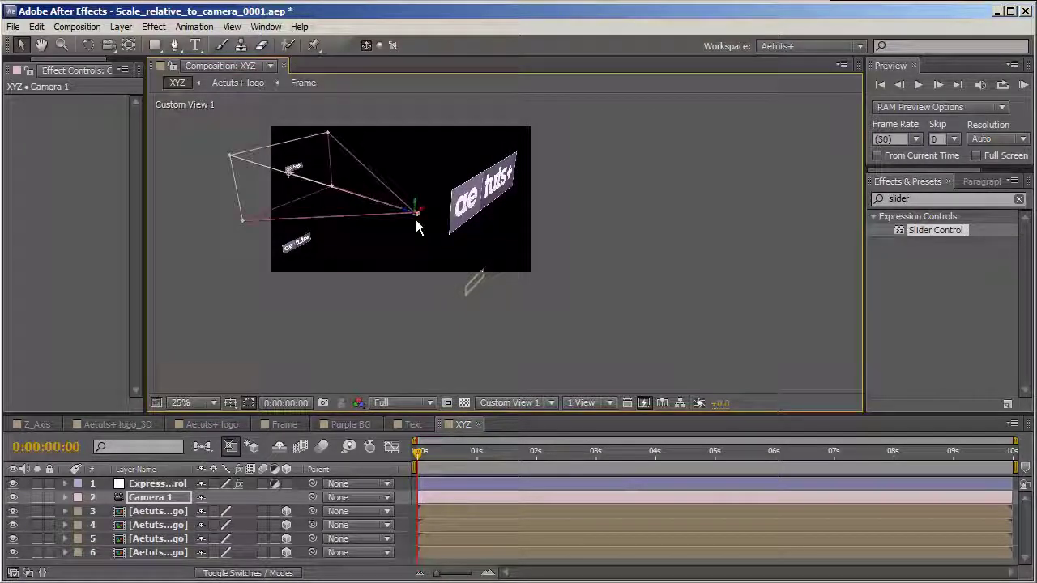